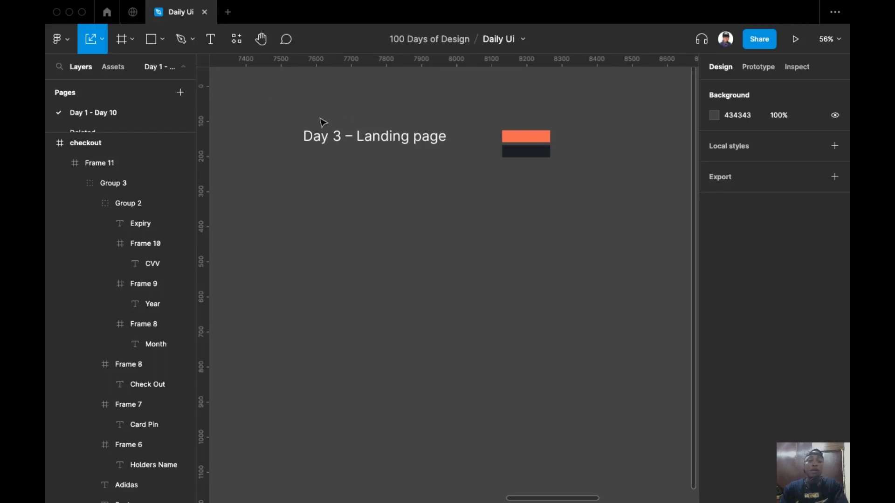
Step: Create a new frame from the MacBook Air 1280×832 desktop preset
{"action": "scroll", "coordinate": [302, 139], "scroll_direction": "up", "scroll_amount": 1}
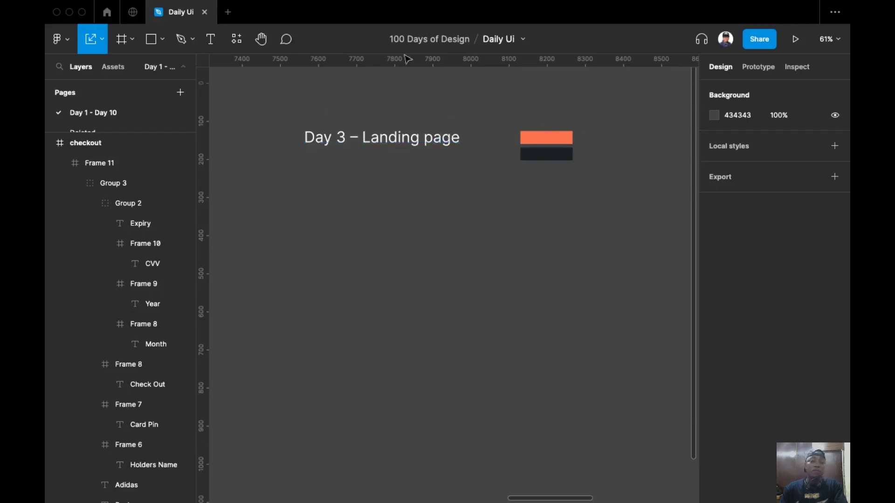
{"action": "left_click", "coordinate": [132, 42]}
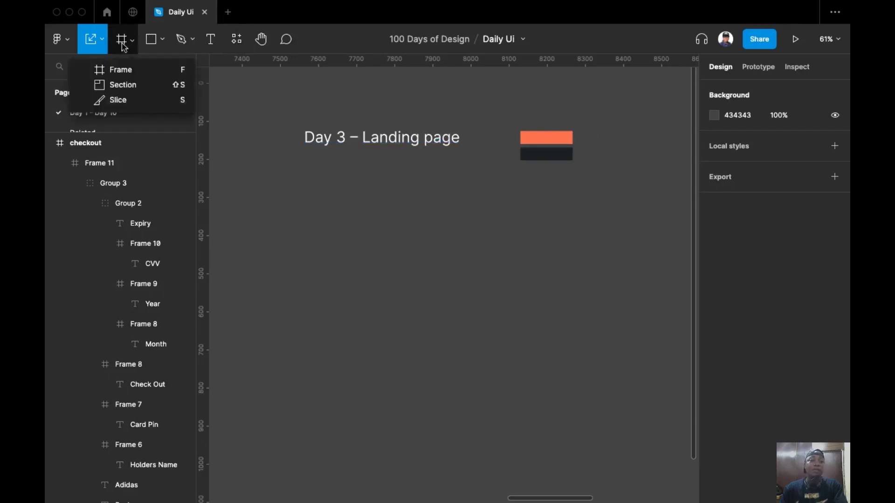
{"action": "left_click", "coordinate": [128, 75]}
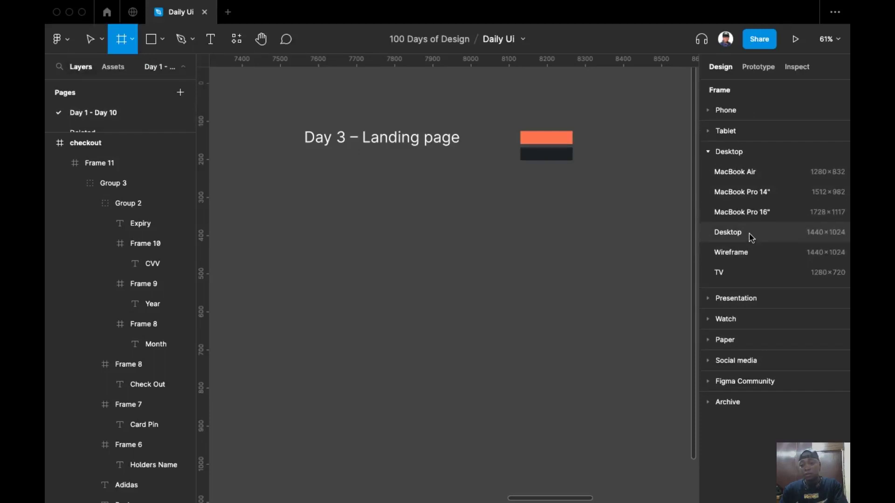
{"action": "left_click", "coordinate": [769, 175]}
{"action": "scroll", "coordinate": [569, 256], "scroll_direction": "down", "scroll_amount": 3}
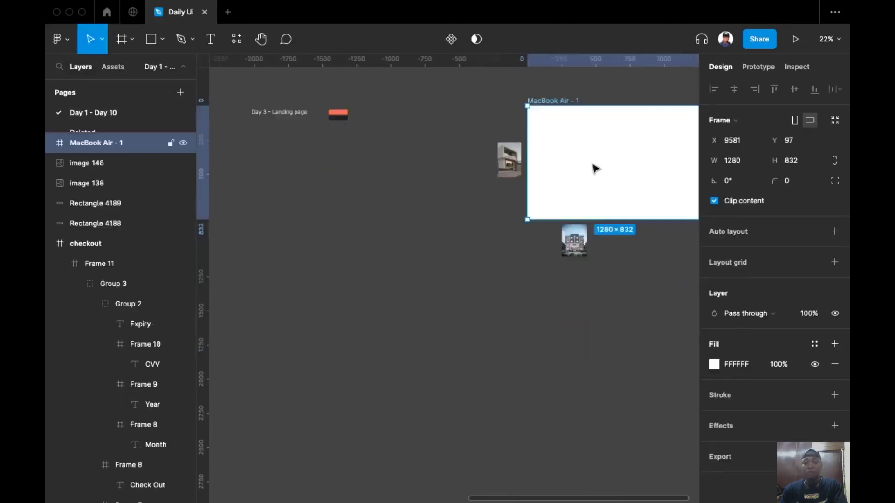
Step: Place the MacBook Air frame beneath the "Day 3 – Landing page" title and shorten it to about 662 px high
{"action": "left_click_drag", "start_coordinate": [609, 166], "coordinate": [319, 213]}
{"action": "scroll", "coordinate": [355, 275], "scroll_direction": "up", "scroll_amount": 2}
{"action": "scroll", "coordinate": [356, 275], "scroll_direction": "left", "scroll_amount": 2}
{"action": "scroll", "coordinate": [360, 278], "scroll_direction": "up", "scroll_amount": 4}
{"action": "left_click_drag", "start_coordinate": [392, 299], "coordinate": [401, 255]}
{"action": "left_click_drag", "start_coordinate": [378, 318], "coordinate": [342, 317]}
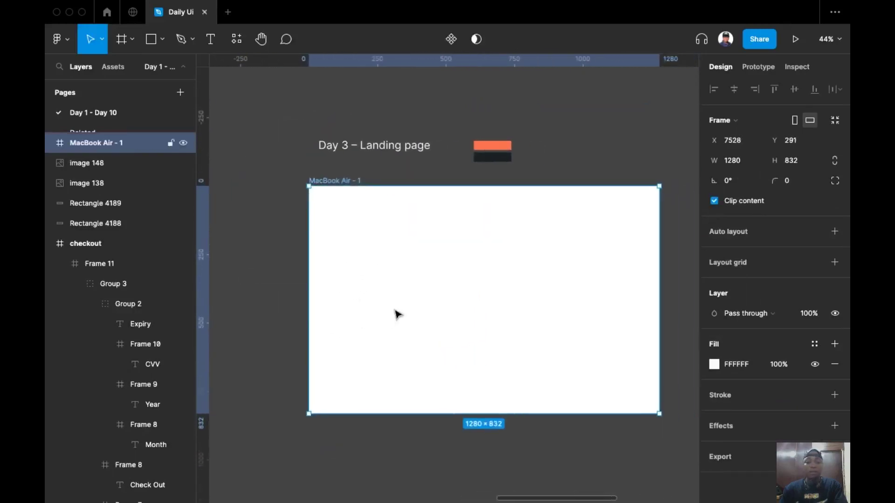
{"action": "left_click_drag", "start_coordinate": [438, 414], "coordinate": [451, 368]}
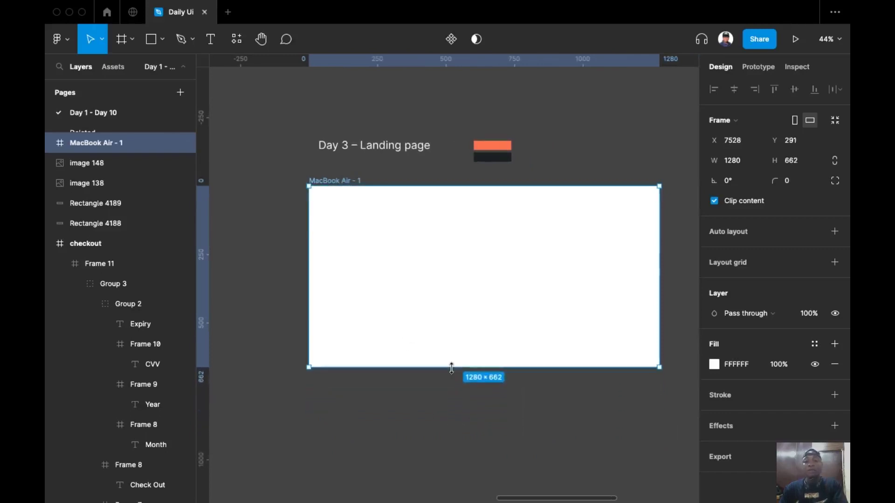
Step: Add a layout grid to the MacBook Air frame, switch it to columns and set the count to 12
{"action": "left_click", "coordinate": [835, 263]}
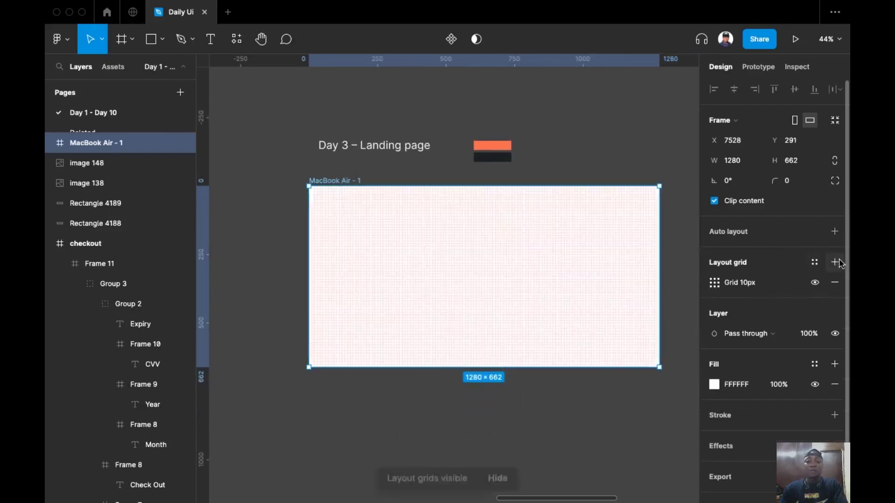
{"action": "left_click", "coordinate": [715, 283]}
{"action": "left_click", "coordinate": [582, 287]}
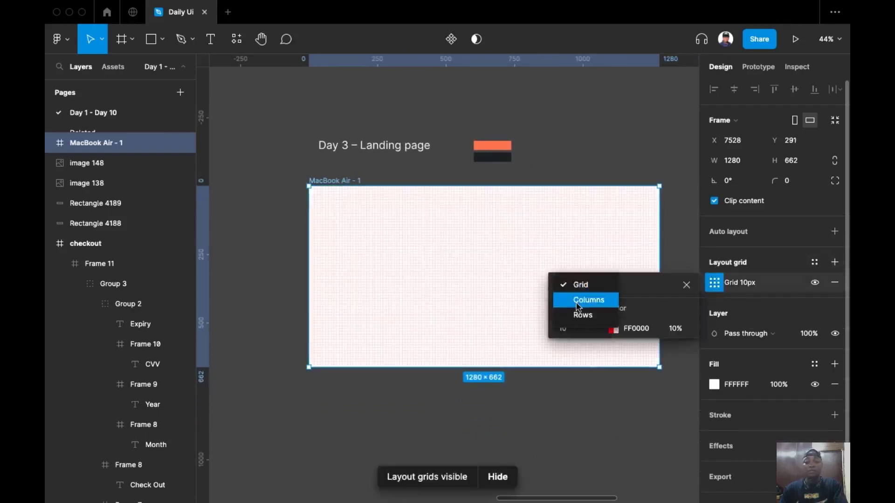
{"action": "left_click", "coordinate": [578, 301]}
{"action": "left_click", "coordinate": [583, 327]}
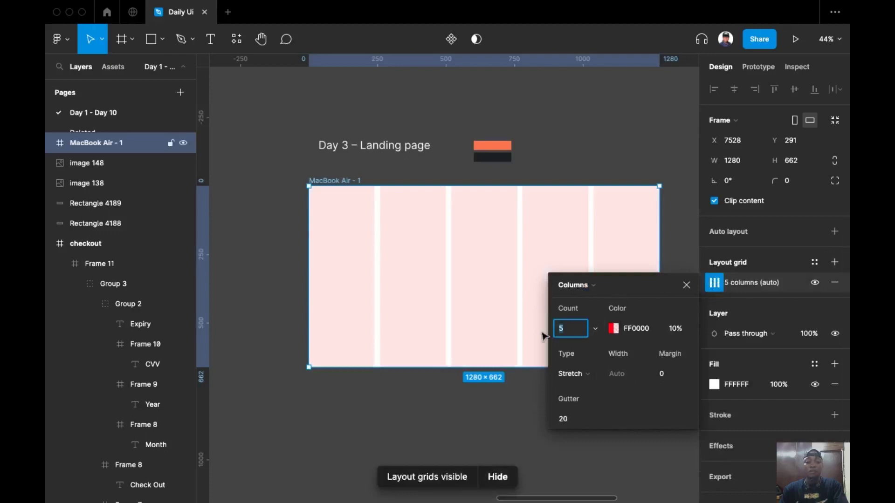
{"action": "type", "text": "12"}
Step: Set the column grid's margin to 80
{"action": "left_click", "coordinate": [677, 374]}
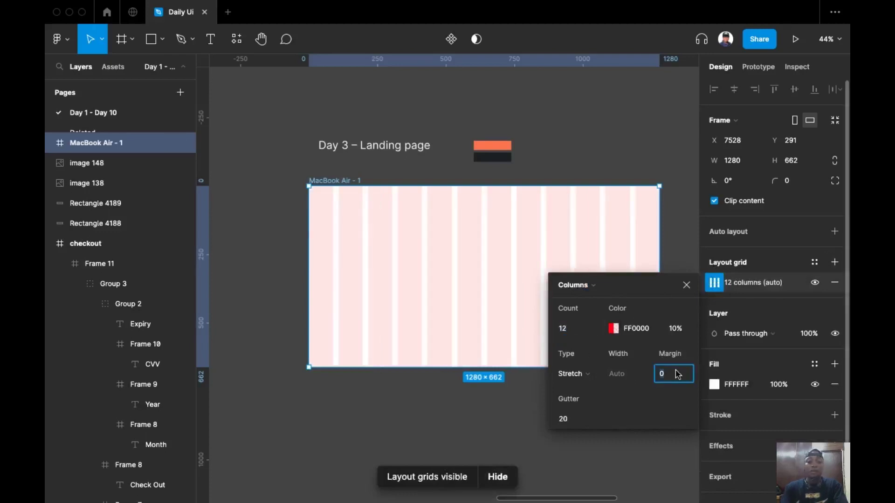
{"action": "type", "text": "80"}
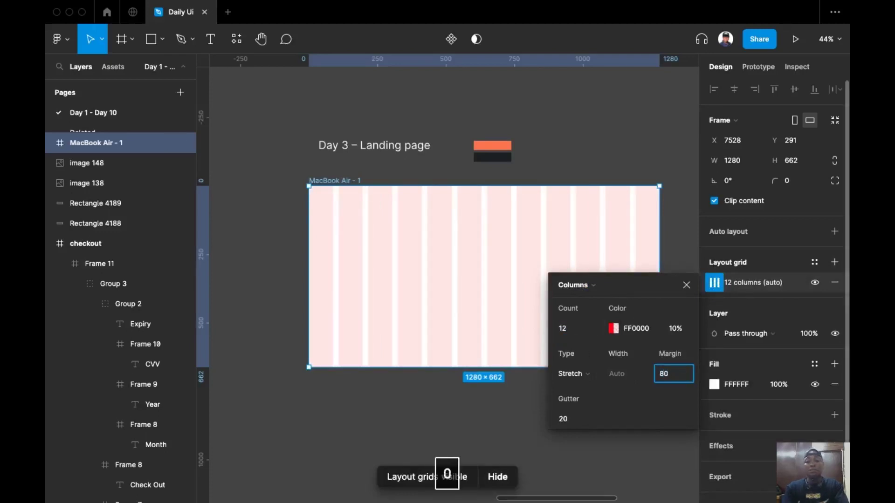
{"action": "key", "text": "Return"}
{"action": "left_click", "coordinate": [617, 135]}
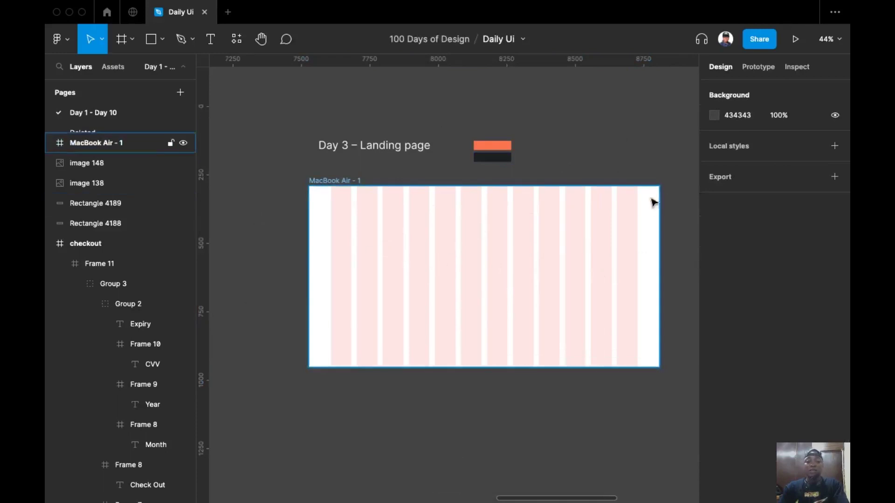
Step: Fill the MacBook Air frame with the colour sampled from the dark swatch beside the title
{"action": "scroll", "coordinate": [534, 168], "scroll_direction": "right", "scroll_amount": 2}
{"action": "scroll", "coordinate": [547, 125], "scroll_direction": "up", "scroll_amount": 1}
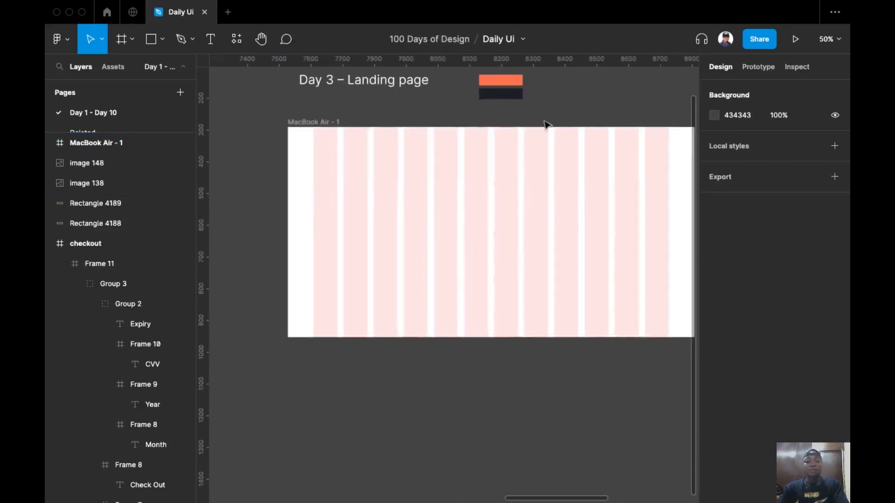
{"action": "left_click_drag", "start_coordinate": [380, 147], "coordinate": [339, 173]}
{"action": "left_click", "coordinate": [250, 153]}
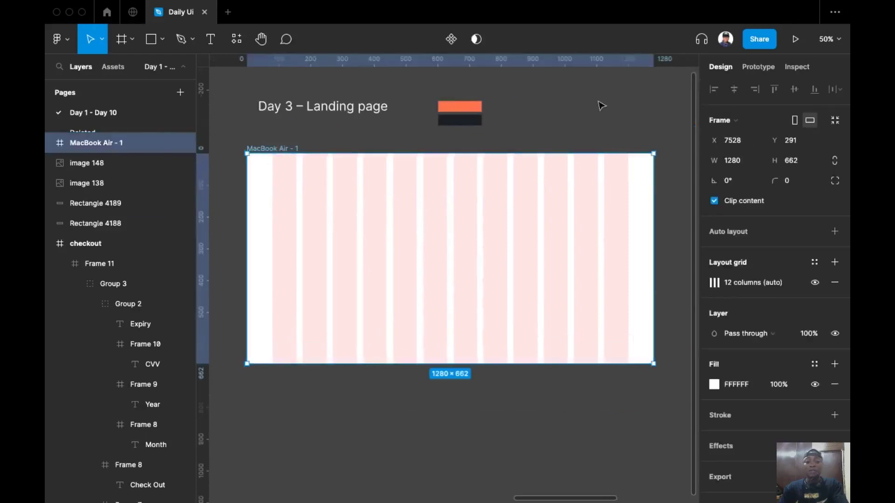
{"action": "key", "text": "i"}
{"action": "left_click", "coordinate": [459, 120]}
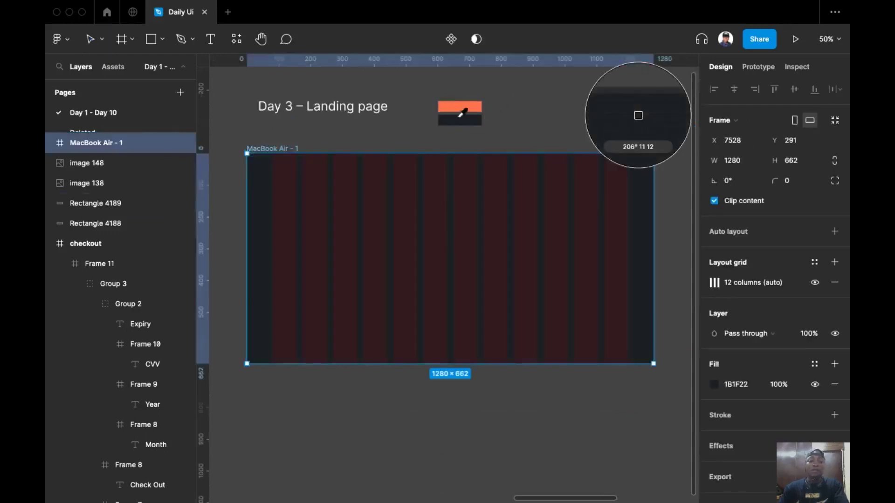
{"action": "left_click", "coordinate": [517, 138]}
{"action": "left_click", "coordinate": [287, 150]}
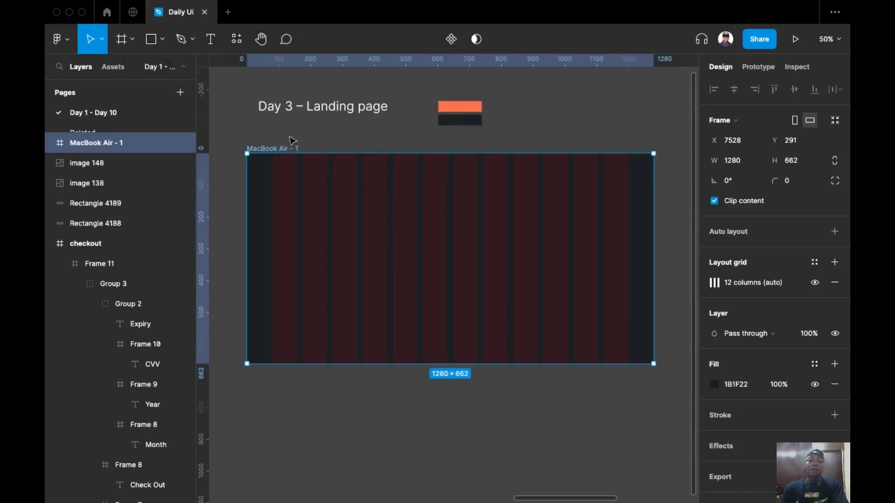
{"action": "left_click", "coordinate": [551, 112]}
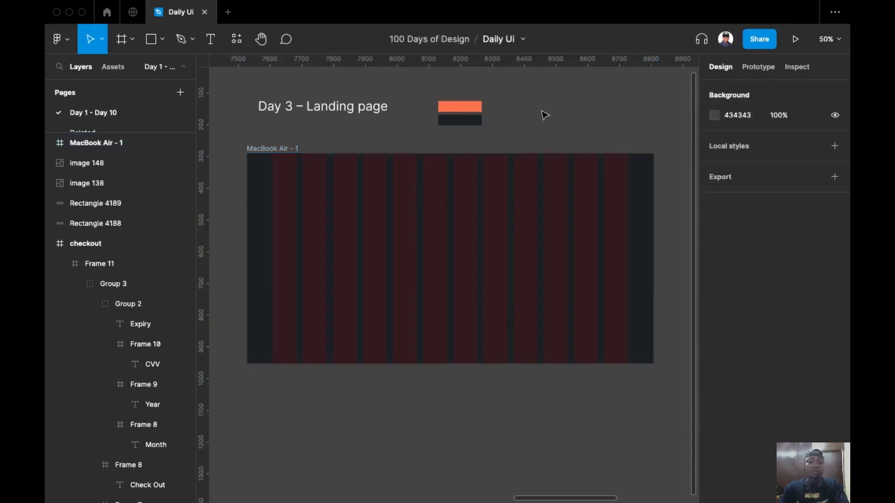
Step: Undo the MacBook Air frame's fill change
{"action": "key", "text": "super+z"}
{"action": "key", "text": "super+z"}
{"action": "key", "text": "super+z"}
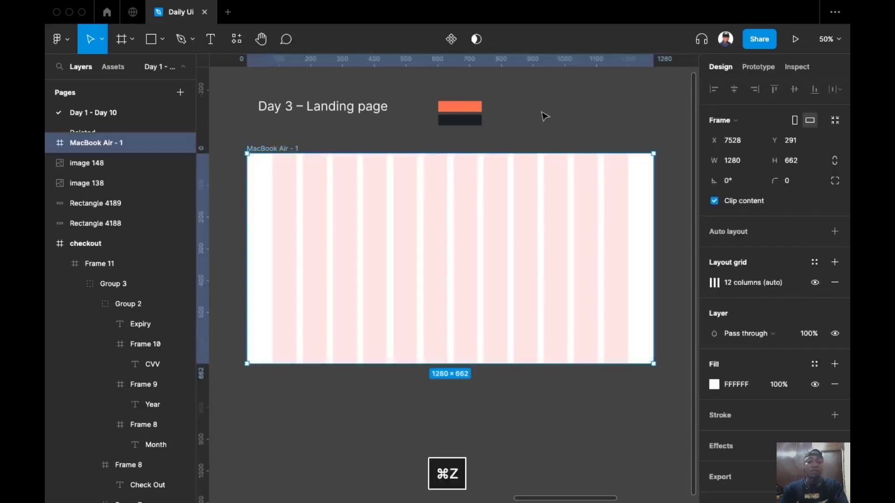
{"action": "left_click", "coordinate": [544, 116]}
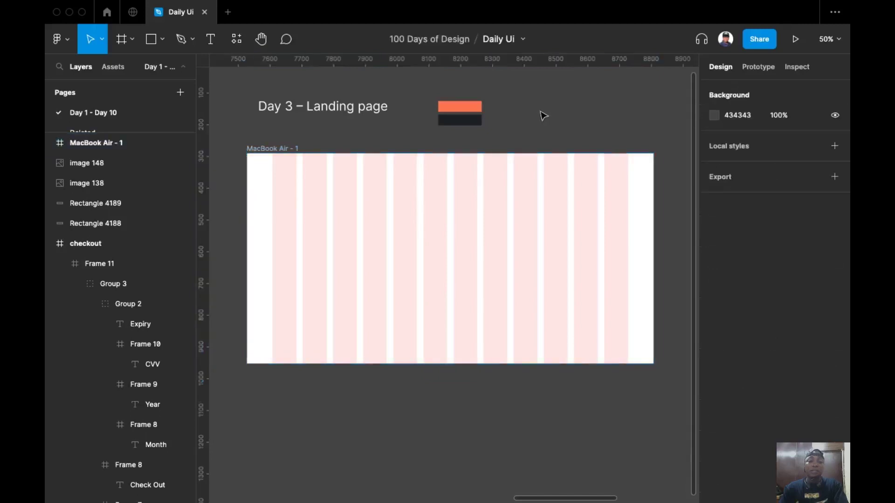
Step: Sample the dark swatch with the eyedropper to give the MacBook Air frame the fill 1B1F22
{"action": "left_click", "coordinate": [271, 156]}
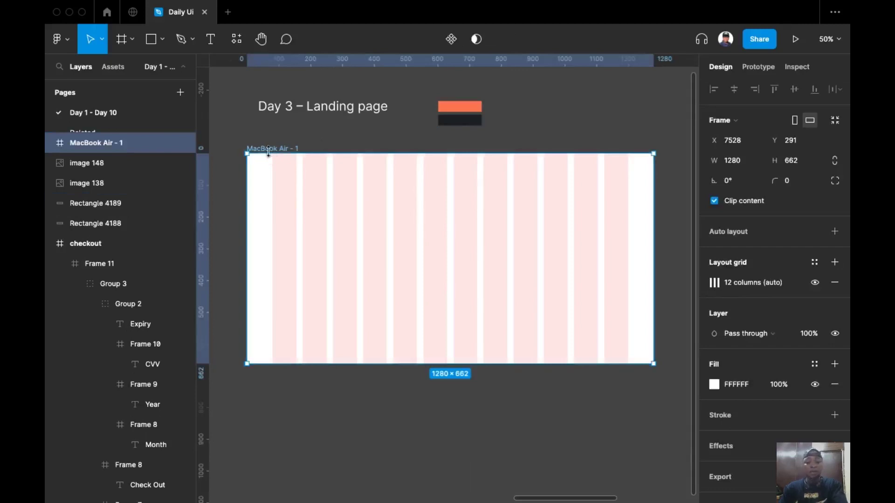
{"action": "key", "text": "i"}
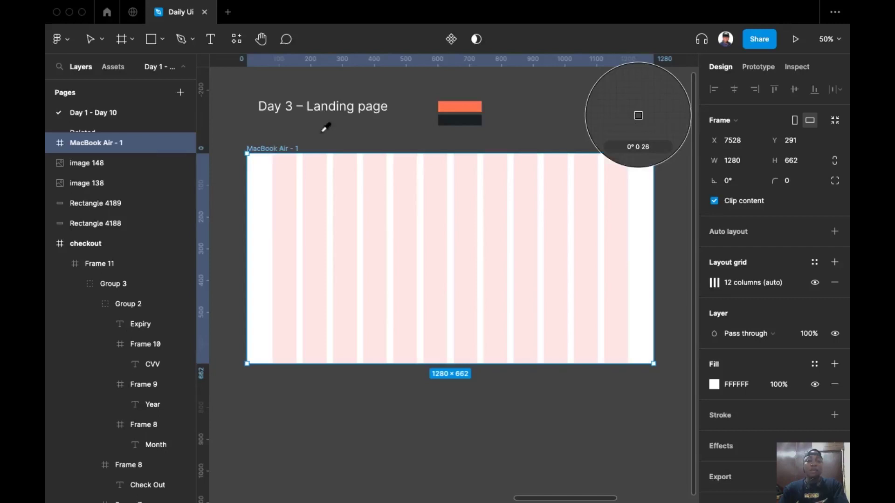
{"action": "left_click", "coordinate": [461, 116]}
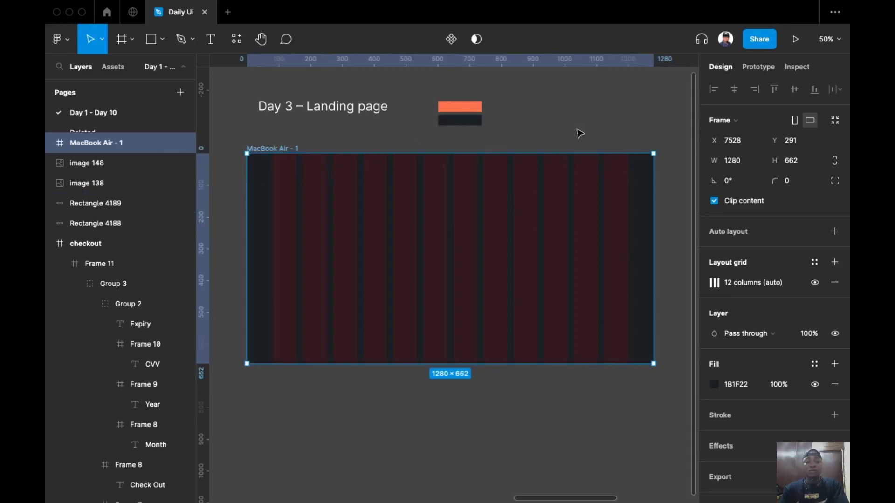
{"action": "scroll", "coordinate": [580, 134], "scroll_direction": "up", "scroll_amount": 1}
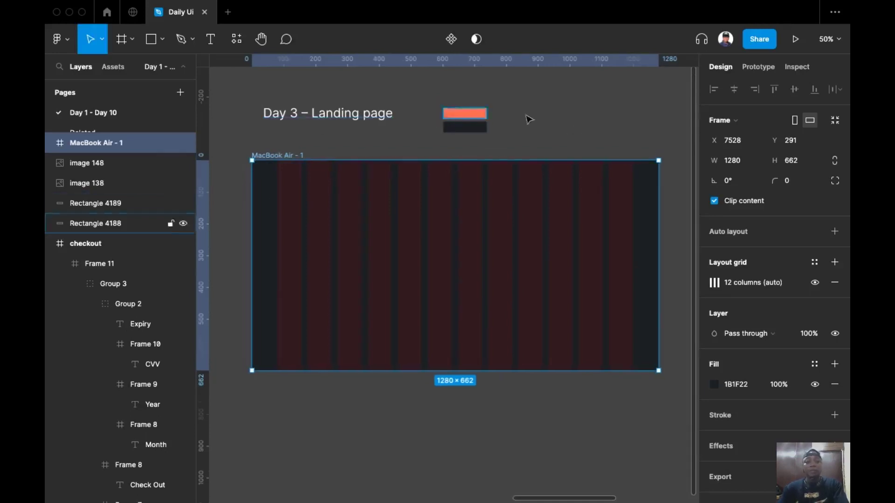
{"action": "left_click", "coordinate": [212, 41]}
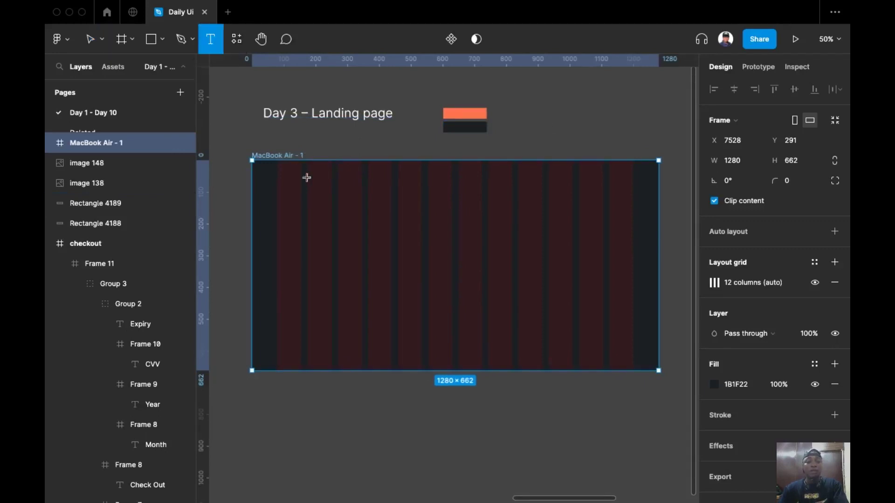
{"action": "scroll", "coordinate": [299, 172], "scroll_direction": "up", "scroll_amount": 2}
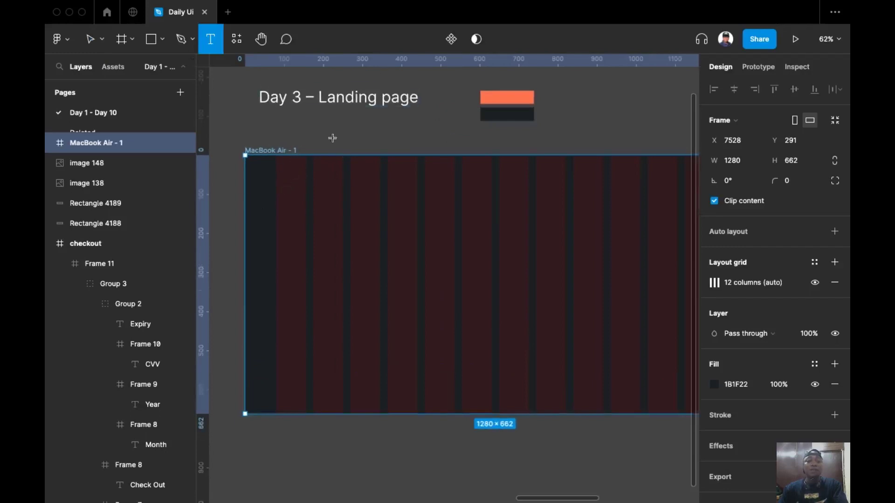
{"action": "key", "text": "Escape"}
Step: Draw a frame across the full 1280 px width along the landing page's upper edge and set its height to 100
{"action": "scroll", "coordinate": [311, 189], "scroll_direction": "right", "scroll_amount": 2}
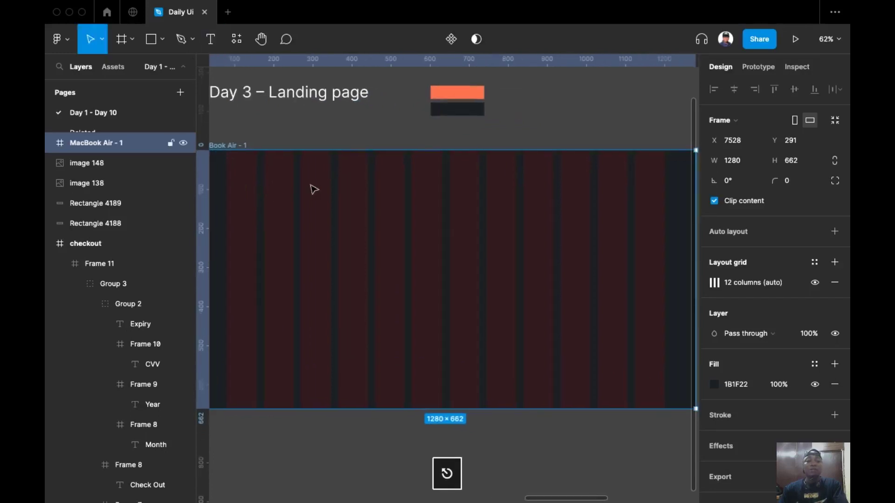
{"action": "scroll", "coordinate": [313, 189], "scroll_direction": "down", "scroll_amount": 5}
{"action": "scroll", "coordinate": [294, 209], "scroll_direction": "up", "scroll_amount": 3}
{"action": "scroll", "coordinate": [310, 200], "scroll_direction": "up", "scroll_amount": 1}
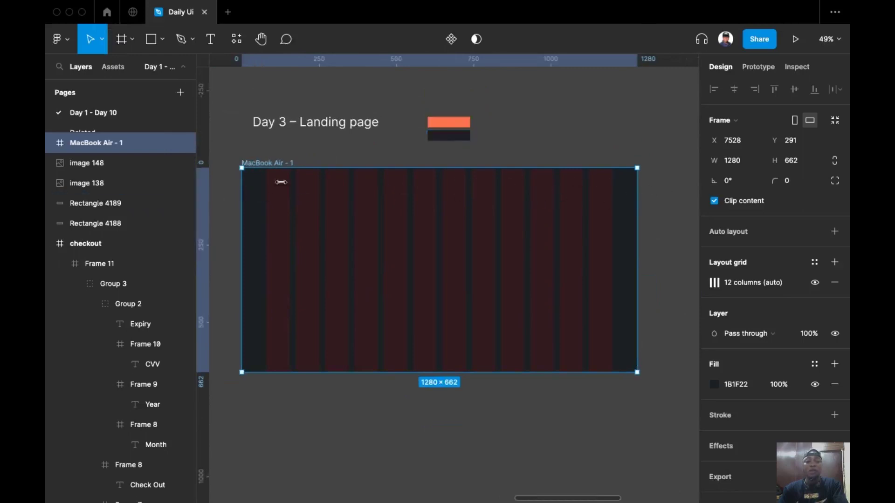
{"action": "left_click", "coordinate": [123, 41]}
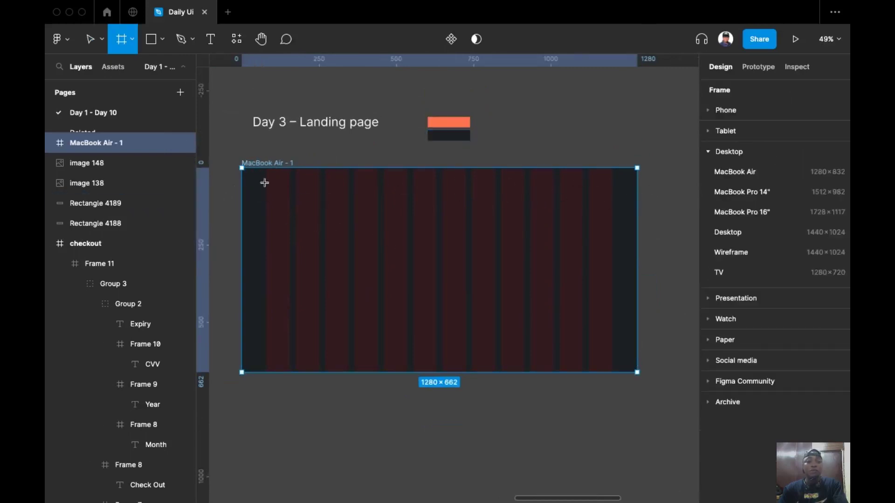
{"action": "mouse_move", "coordinate": [243, 173]}
{"action": "left_mouse_down"}
{"action": "mouse_move", "coordinate": [480, 252]}
{"action": "mouse_move", "coordinate": [632, 230]}
{"action": "mouse_move", "coordinate": [637, 213]}
{"action": "left_mouse_up"}
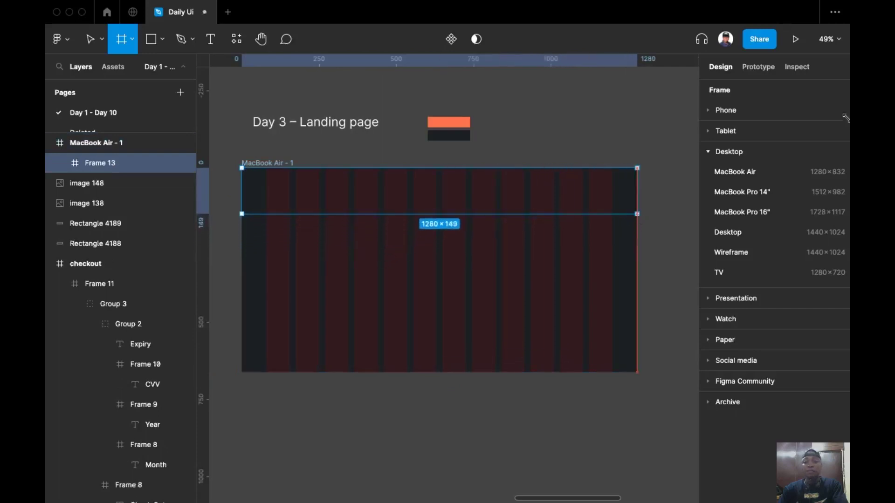
{"action": "left_click", "coordinate": [809, 158]}
{"action": "type", "text": "100"}
{"action": "key", "text": "Return"}
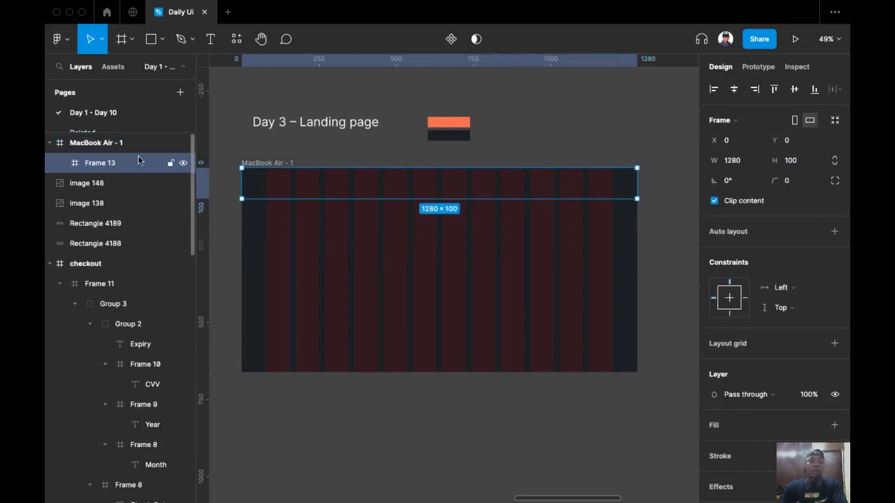
Step: Rename the new full-width frame to "nav"
{"action": "double_click", "coordinate": [106, 162]}
{"action": "type", "text": "nav"}
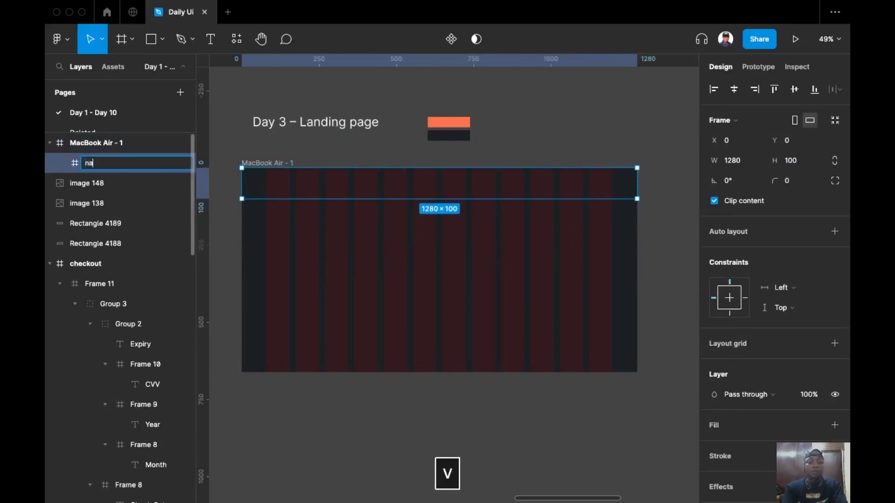
{"action": "key", "text": "Return"}
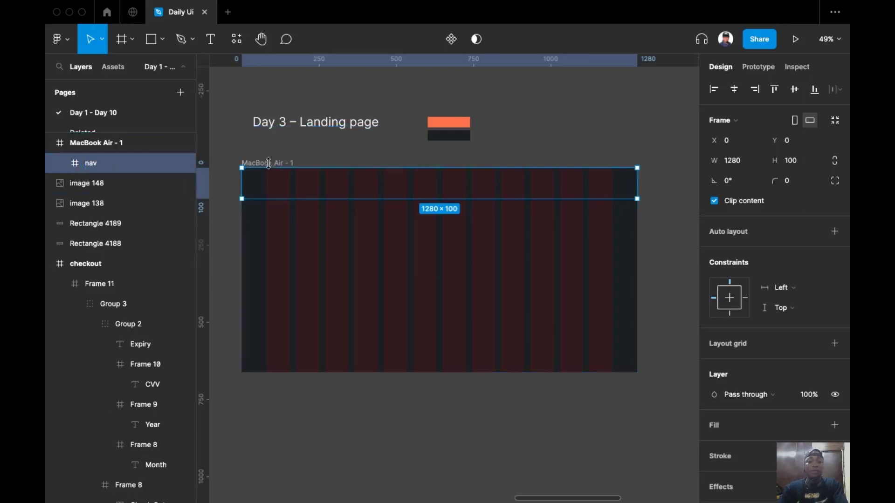
Step: Add the text "Mi" inside the nav frame, in the first grid column
{"action": "scroll", "coordinate": [298, 154], "scroll_direction": "left", "scroll_amount": 2}
{"action": "scroll", "coordinate": [306, 154], "scroll_direction": "up", "scroll_amount": 3}
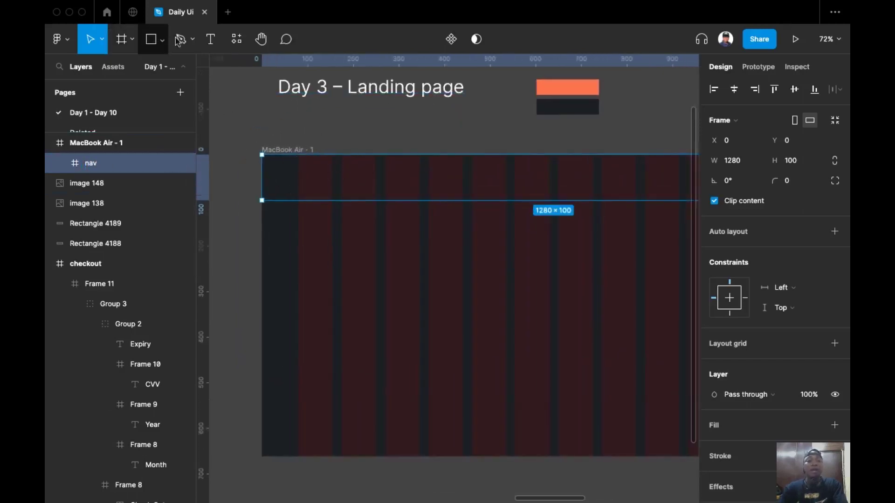
{"action": "left_click", "coordinate": [211, 39]}
{"action": "left_click", "coordinate": [304, 175]}
{"action": "type", "text": "Mi"}
{"action": "key", "text": "Escape"}
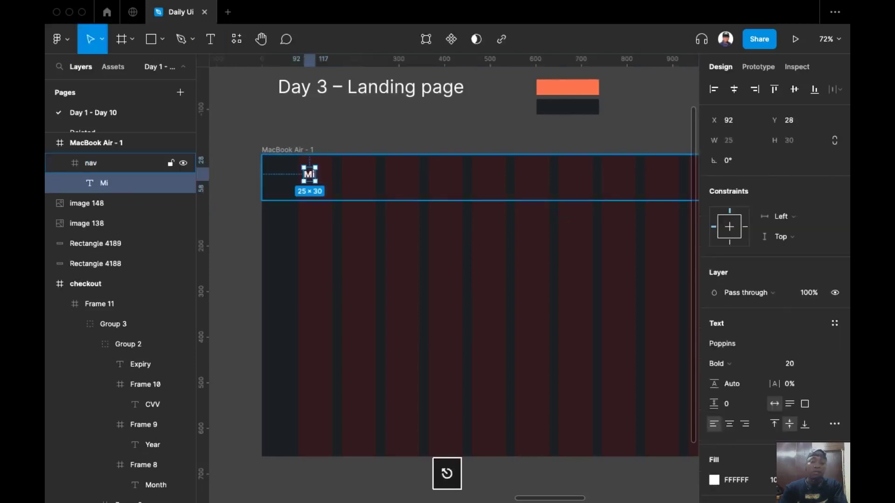
{"action": "scroll", "coordinate": [309, 176], "scroll_direction": "up", "scroll_amount": 5}
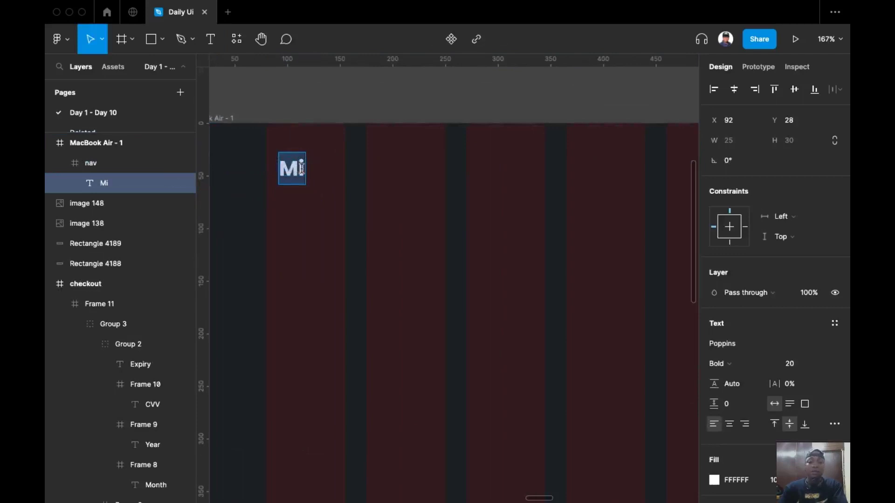
Step: Extend the logo text in the nav frame so it reads "Mi Hotels"
{"action": "left_click", "coordinate": [303, 168]}
{"action": "type", "text": "Hote;s"}
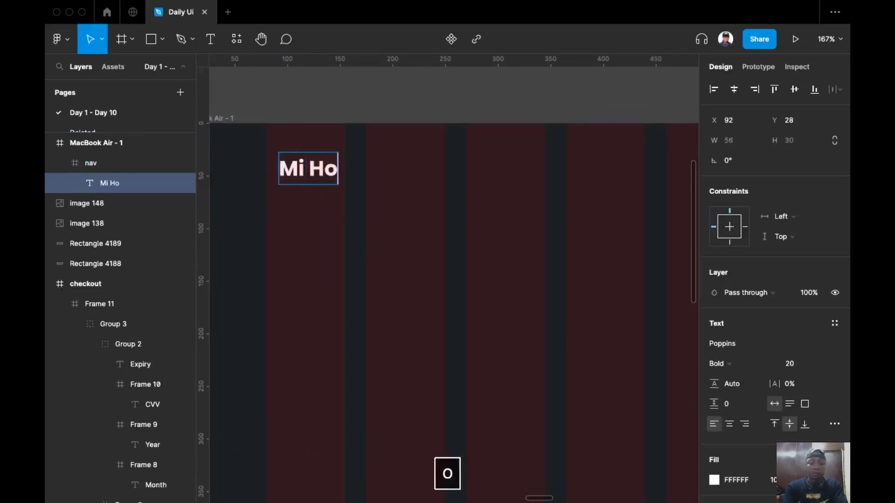
{"action": "key", "text": "BackSpace"}
{"action": "key", "text": "BackSpace"}
{"action": "key", "text": "BackSpace"}
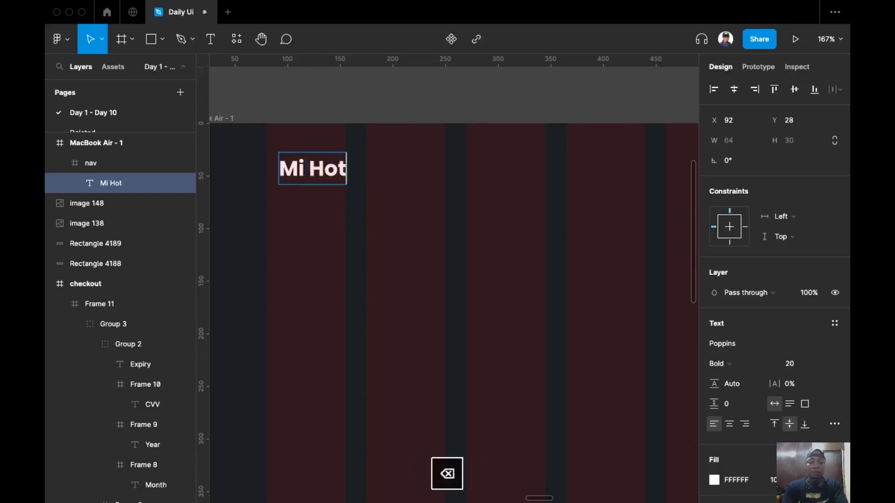
{"action": "type", "text": "els"}
{"action": "key", "text": "Escape"}
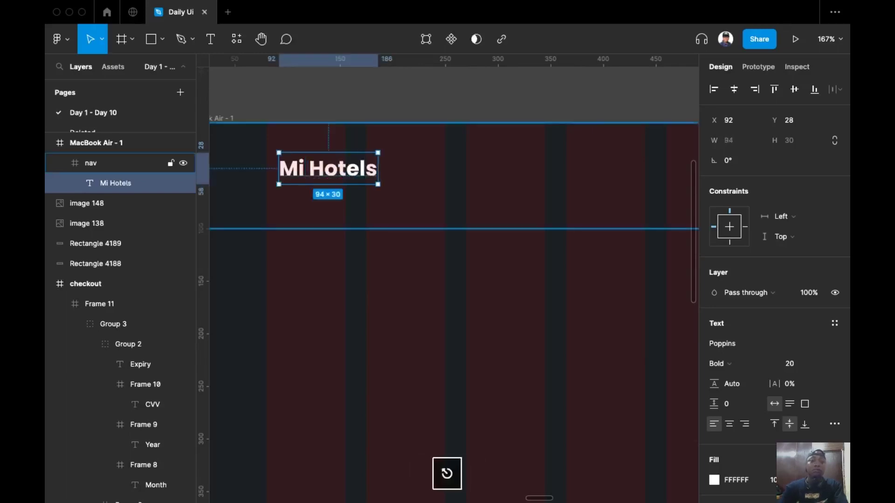
Step: Center the logo text vertically in the nav frame and align it with the start of the first grid column at X 80
{"action": "scroll", "coordinate": [368, 275], "scroll_direction": "down", "scroll_amount": 4}
{"action": "scroll", "coordinate": [373, 261], "scroll_direction": "down", "scroll_amount": 1}
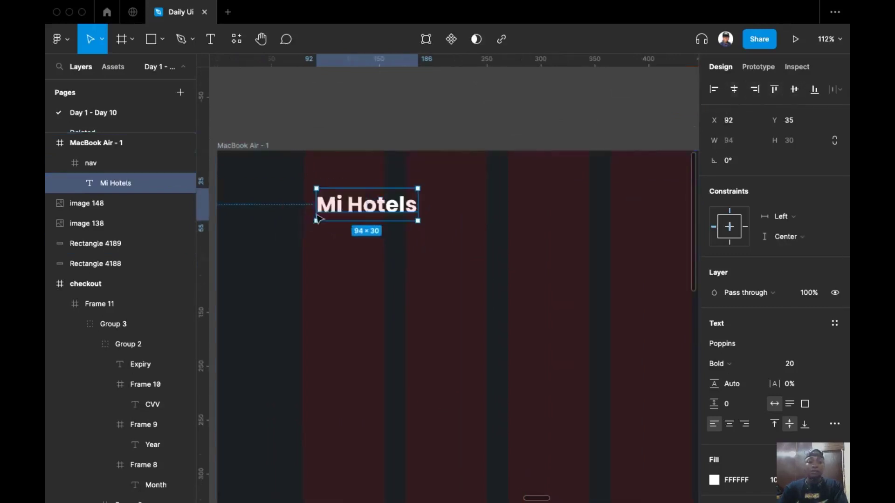
{"action": "left_click_drag", "start_coordinate": [354, 211], "coordinate": [342, 215]}
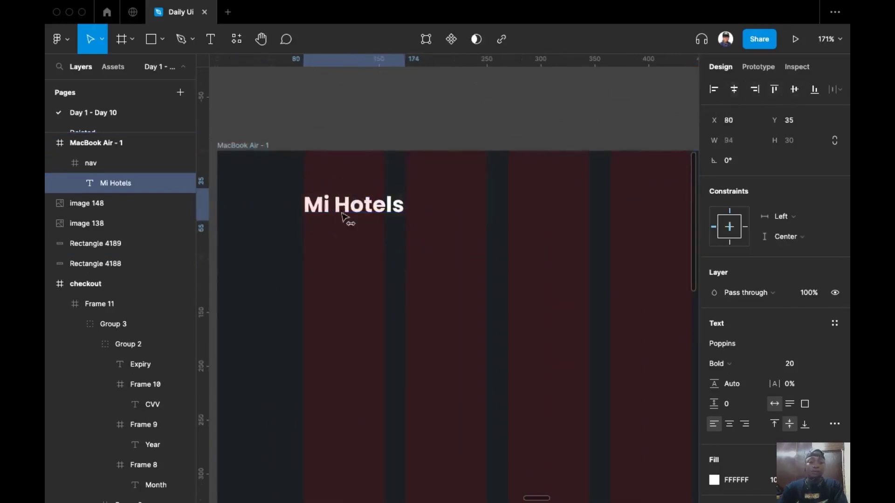
{"action": "scroll", "coordinate": [345, 219], "scroll_direction": "down", "scroll_amount": 5}
{"action": "left_click", "coordinate": [391, 228]}
{"action": "scroll", "coordinate": [342, 213], "scroll_direction": "up", "scroll_amount": 2}
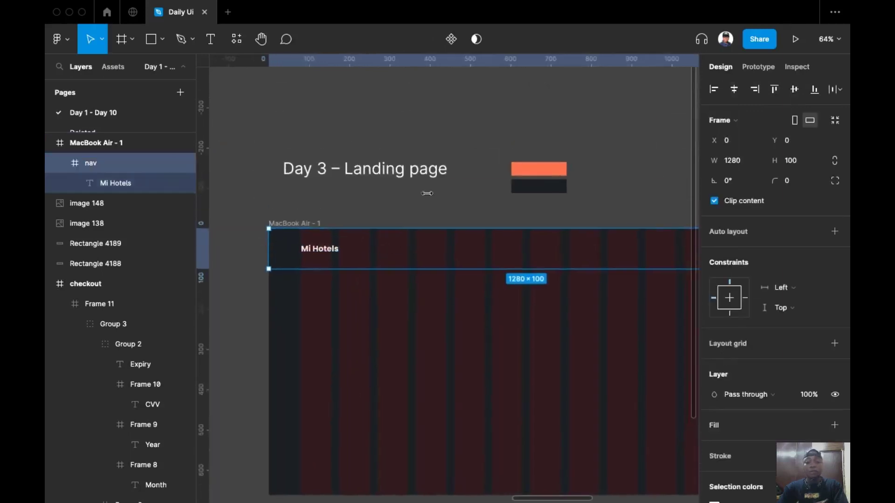
{"action": "scroll", "coordinate": [383, 224], "scroll_direction": "down", "scroll_amount": 2}
{"action": "scroll", "coordinate": [384, 225], "scroll_direction": "right", "scroll_amount": 1}
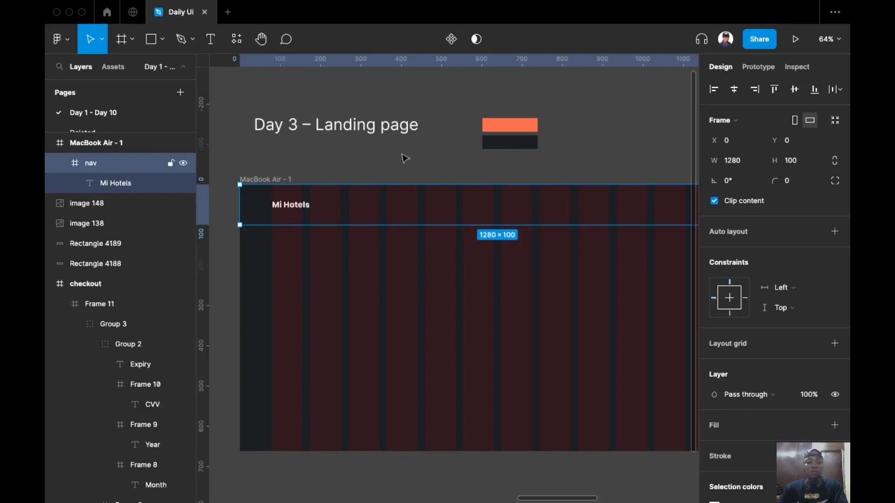
Step: Recolor only the word "Hotels" in the logo to F97643 by sampling the orange swatch above the landing page
{"action": "scroll", "coordinate": [288, 212], "scroll_direction": "up", "scroll_amount": 4}
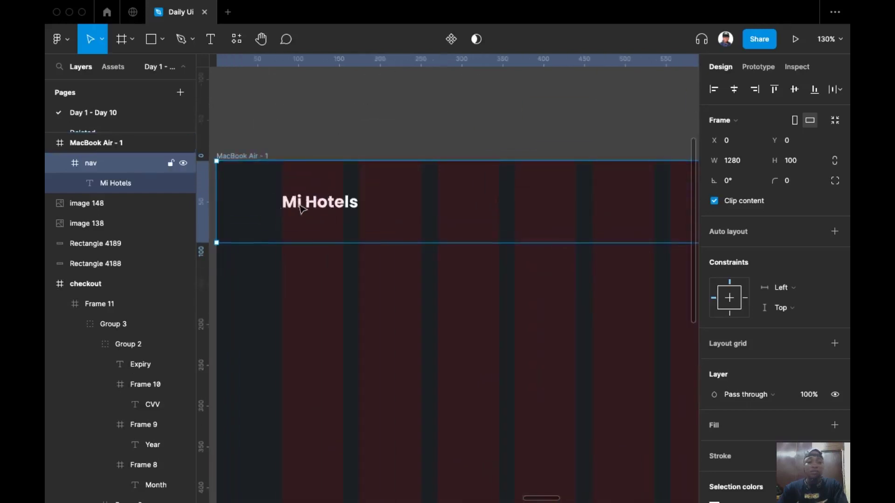
{"action": "left_click", "coordinate": [303, 208]}
{"action": "double_click", "coordinate": [322, 211]}
{"action": "left_click", "coordinate": [310, 202]}
{"action": "double_click", "coordinate": [324, 205]}
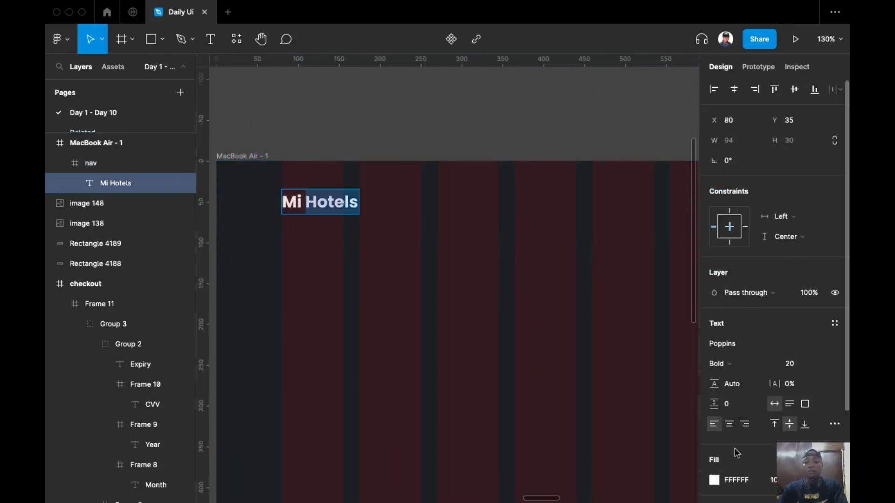
{"action": "left_click", "coordinate": [714, 481]}
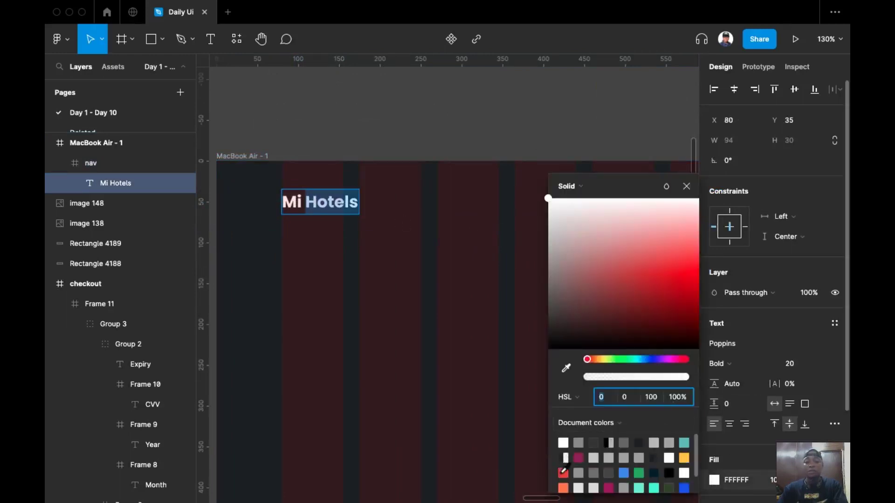
{"action": "left_click", "coordinate": [566, 369]}
{"action": "scroll", "coordinate": [335, 400], "scroll_direction": "up", "scroll_amount": 6}
{"action": "scroll", "coordinate": [336, 399], "scroll_direction": "right", "scroll_amount": 3}
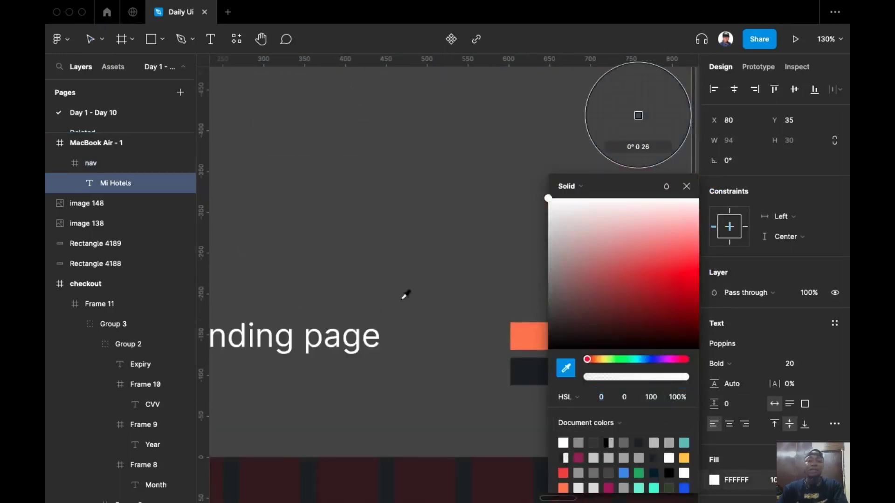
{"action": "scroll", "coordinate": [378, 284], "scroll_direction": "down", "scroll_amount": 2}
{"action": "left_click", "coordinate": [406, 283]}
{"action": "scroll", "coordinate": [444, 238], "scroll_direction": "down", "scroll_amount": 4}
{"action": "scroll", "coordinate": [444, 238], "scroll_direction": "left", "scroll_amount": 2}
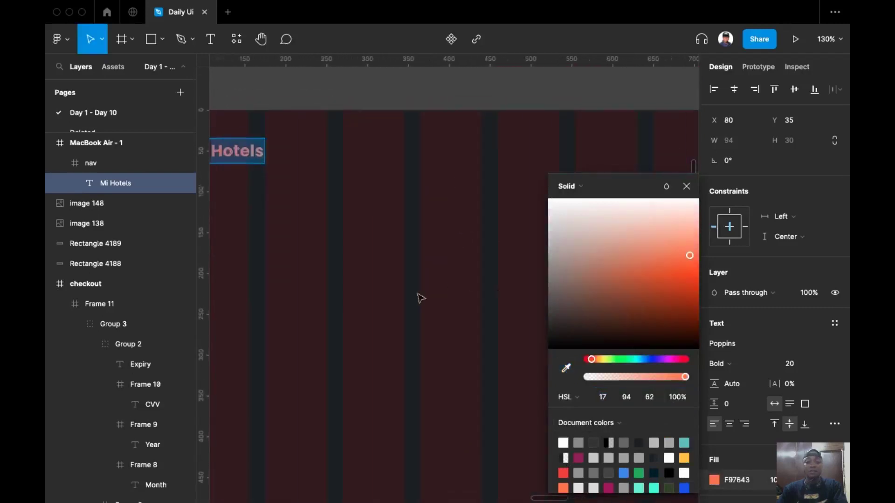
{"action": "scroll", "coordinate": [421, 299], "scroll_direction": "left", "scroll_amount": 4}
{"action": "scroll", "coordinate": [458, 315], "scroll_direction": "down", "scroll_amount": 2}
{"action": "key", "text": "Escape"}
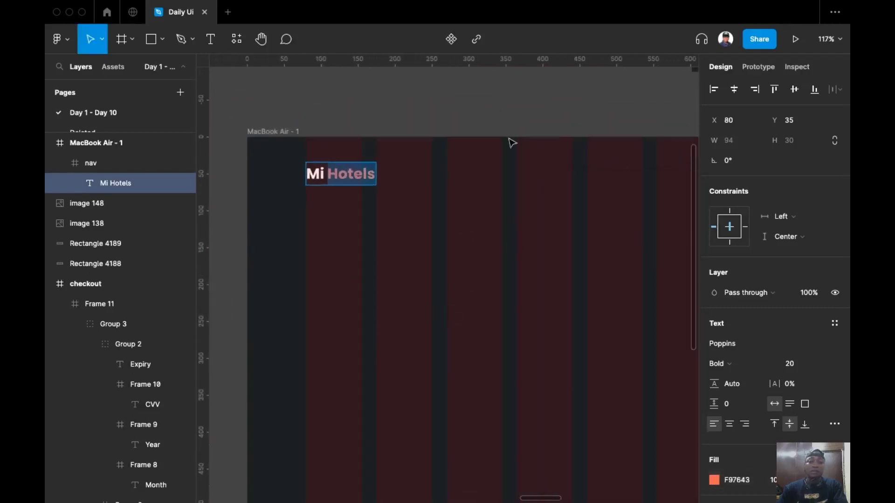
Step: Deselect the logo text and hide the layout grid
{"action": "left_click", "coordinate": [558, 107]}
{"action": "key", "text": "ctrl+g"}
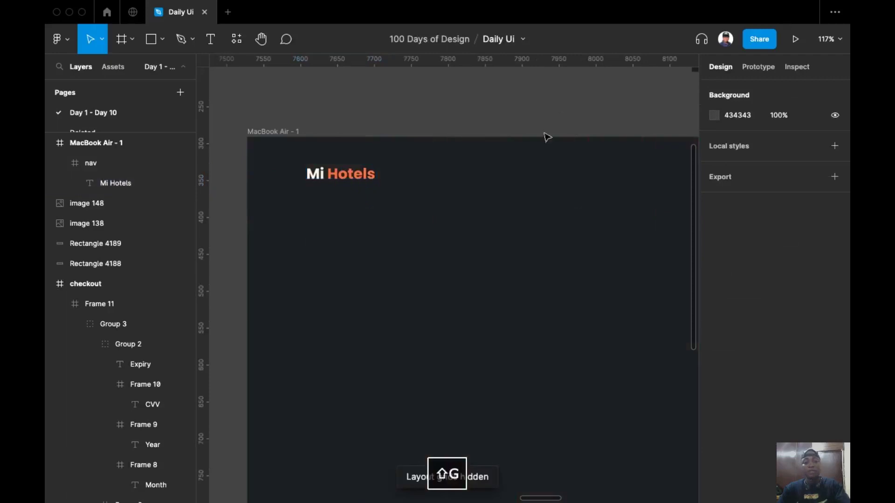
{"action": "scroll", "coordinate": [557, 209], "scroll_direction": "down", "scroll_amount": 5}
{"action": "scroll", "coordinate": [500, 232], "scroll_direction": "right", "scroll_amount": 2}
{"action": "scroll", "coordinate": [500, 232], "scroll_direction": "down", "scroll_amount": 1}
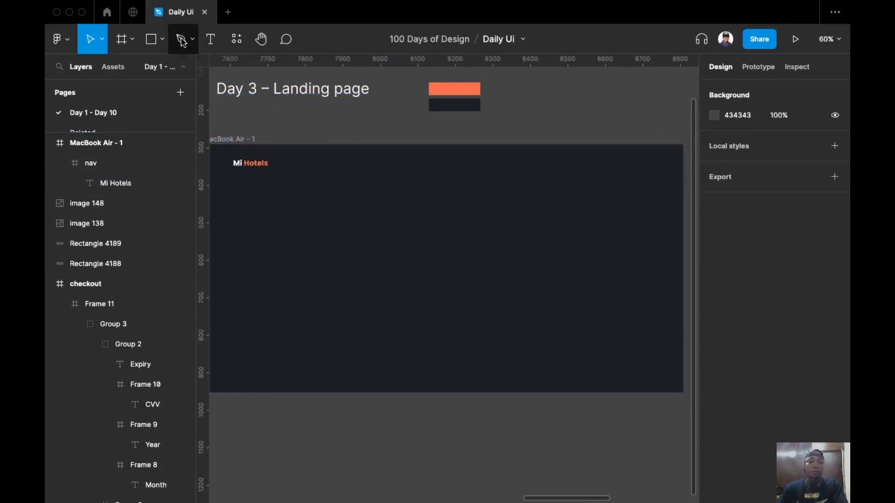
Step: Add the text "Get Started" inside the nav frame at about X 799, level with the logo
{"action": "left_click", "coordinate": [212, 43]}
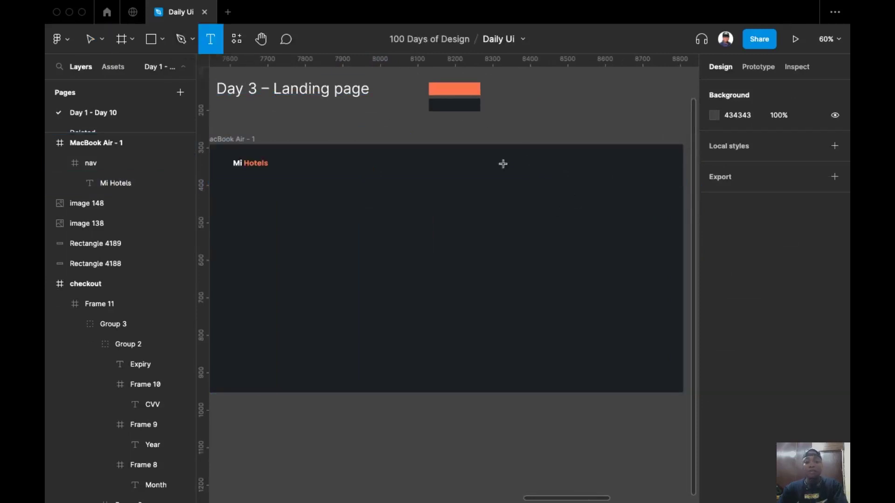
{"action": "left_click", "coordinate": [549, 162]}
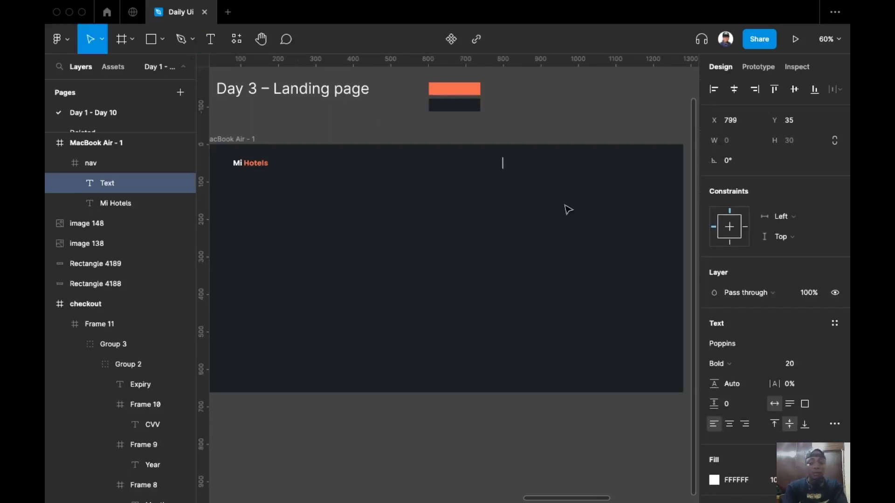
{"action": "type", "text": "Get Sta"}
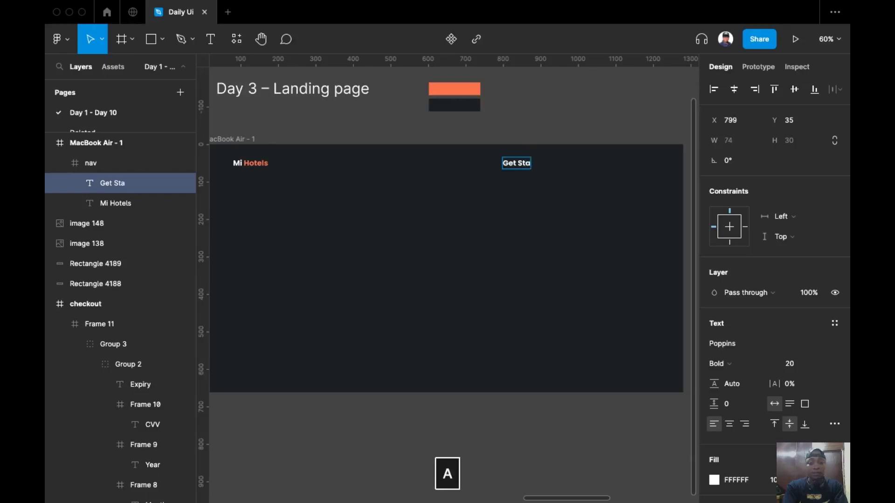
{"action": "type", "text": "rted"}
{"action": "key", "text": "Escape"}
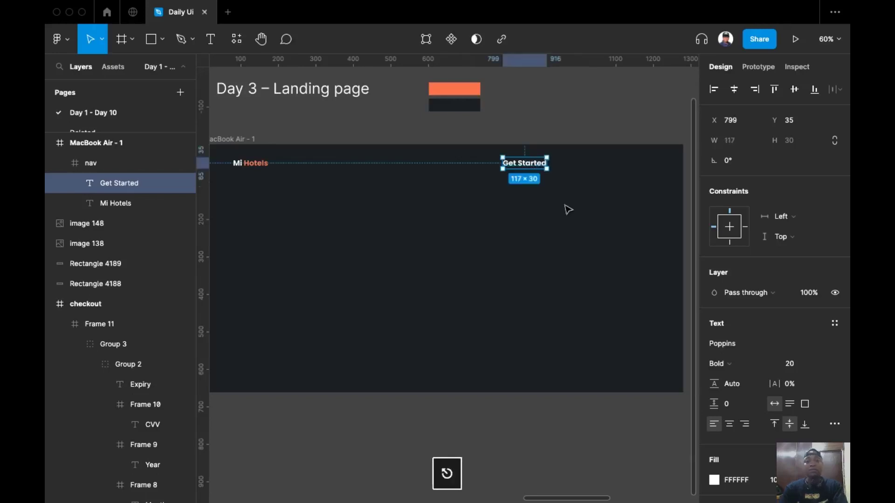
Step: Set the "Get Started" text to font size 16 and Regular weight
{"action": "left_click", "coordinate": [829, 367]}
{"action": "left_click", "coordinate": [810, 335]}
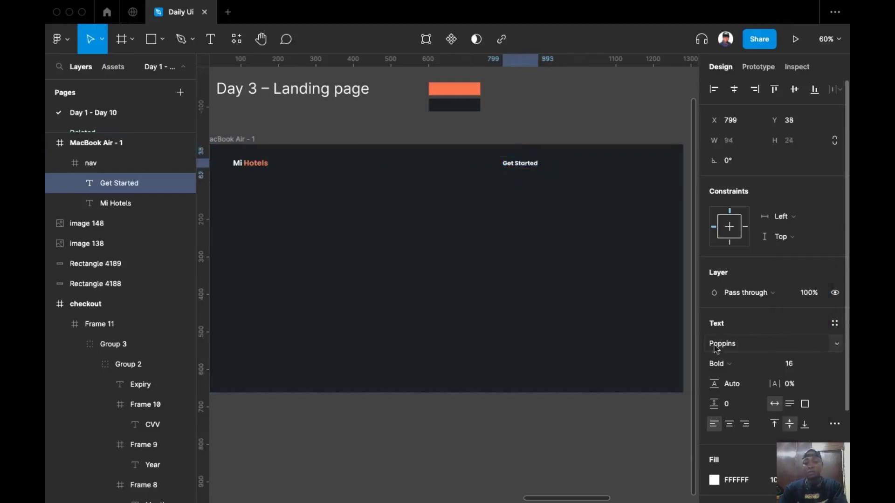
{"action": "left_click", "coordinate": [749, 366]}
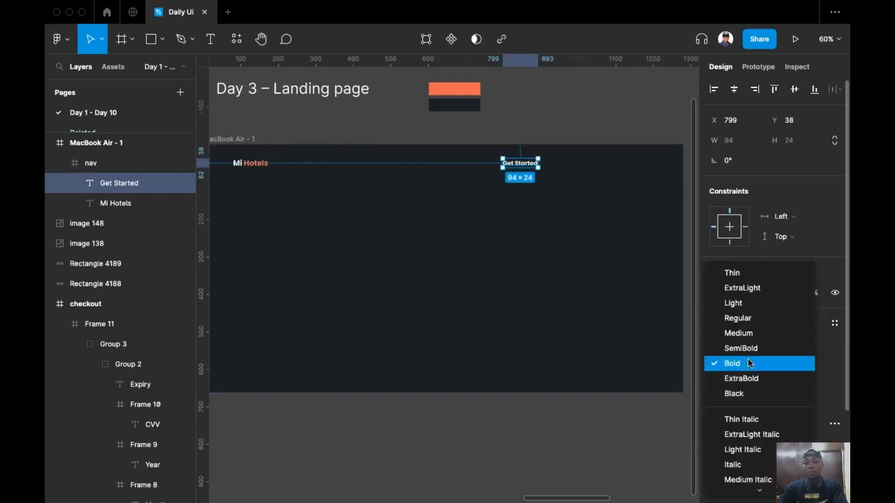
{"action": "left_click", "coordinate": [756, 318]}
Step: Duplicate the "Get Started" link to about X 917 on the same line and change the copy's text to "About Us"
{"action": "scroll", "coordinate": [529, 169], "scroll_direction": "up", "scroll_amount": 3}
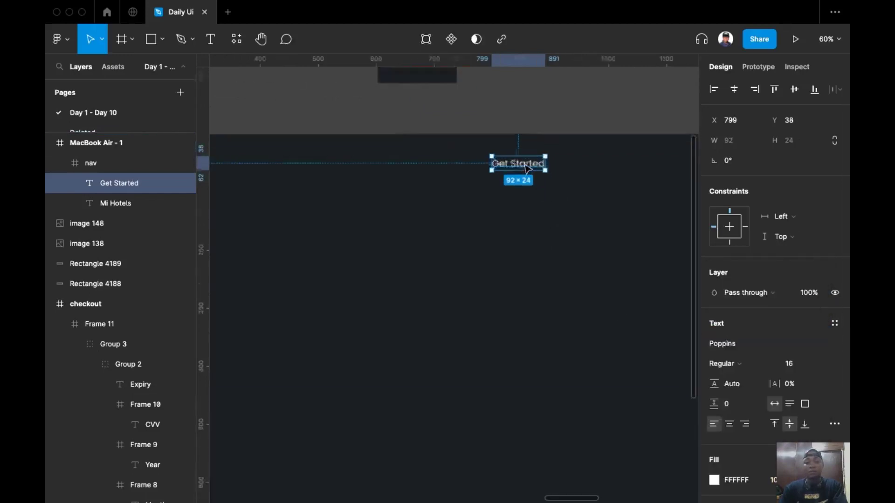
{"action": "scroll", "coordinate": [527, 167], "scroll_direction": "up", "scroll_amount": 3}
{"action": "scroll", "coordinate": [559, 195], "scroll_direction": "right", "scroll_amount": 1}
{"action": "left_click_drag", "start_coordinate": [506, 172], "coordinate": [628, 171]}
{"action": "scroll", "coordinate": [493, 227], "scroll_direction": "right", "scroll_amount": 3}
{"action": "scroll", "coordinate": [493, 227], "scroll_direction": "up", "scroll_amount": 2}
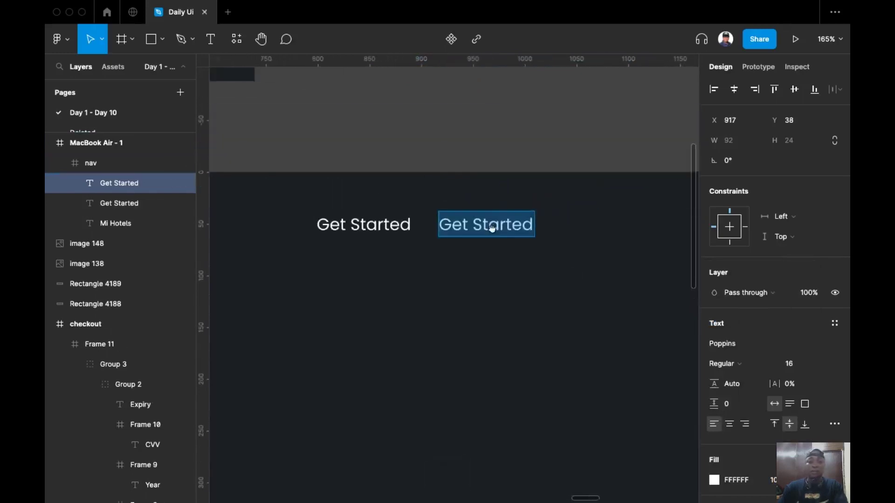
{"action": "type", "text": "Abou"}
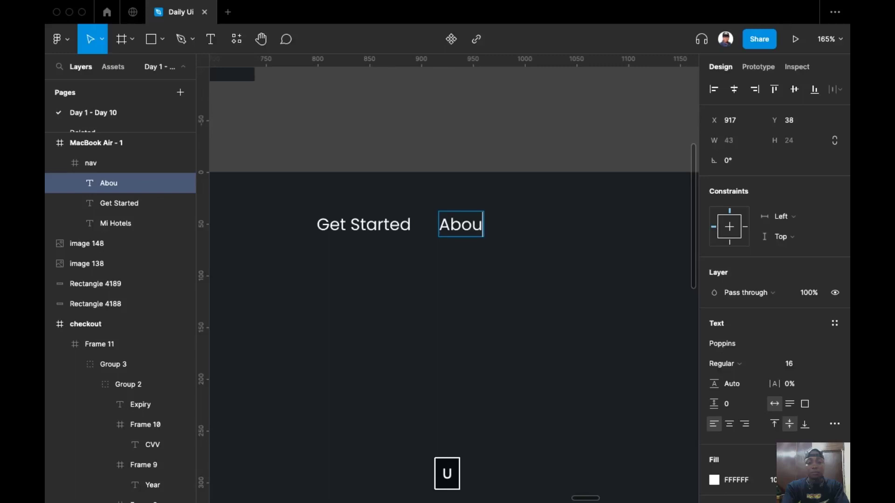
{"action": "type", "text": "t Us"}
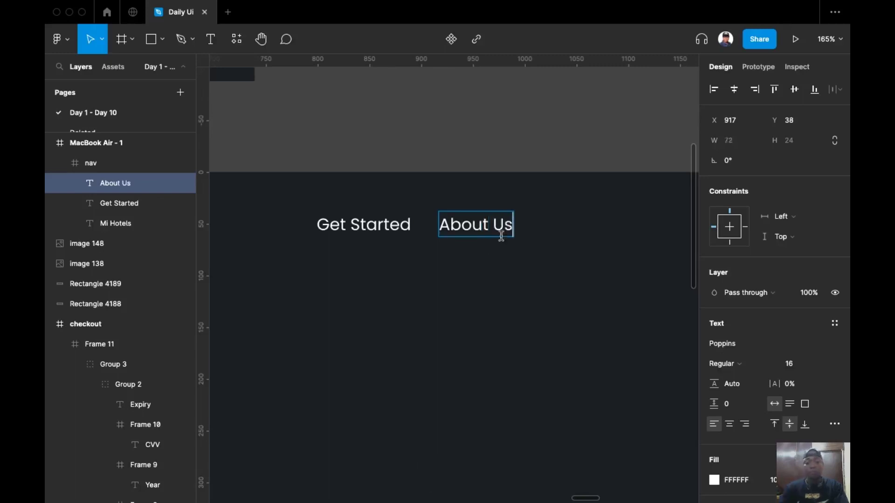
{"action": "key", "text": "Escape"}
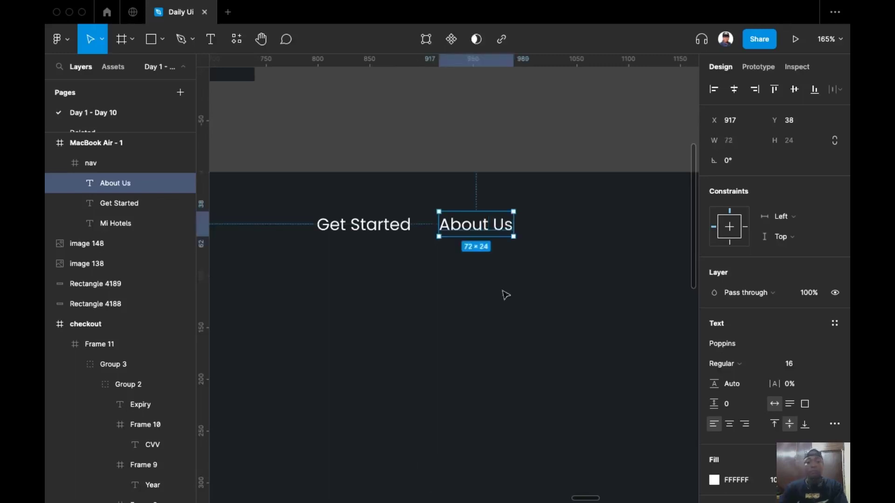
Step: Duplicate the "About Us" link to about X 998 on the same line and change the copy's text to "Contact Us"
{"action": "scroll", "coordinate": [521, 177], "scroll_direction": "right", "scroll_amount": 3}
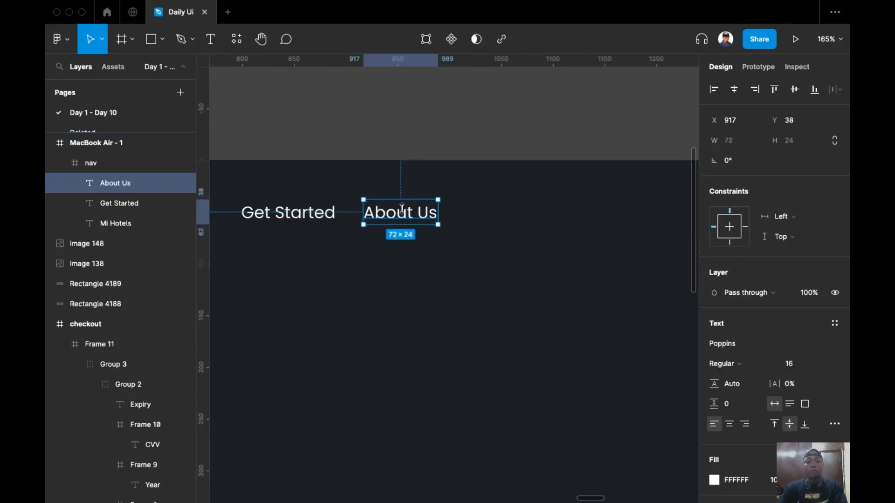
{"action": "left_click_drag", "start_coordinate": [404, 219], "coordinate": [487, 222], "text": "alt"}
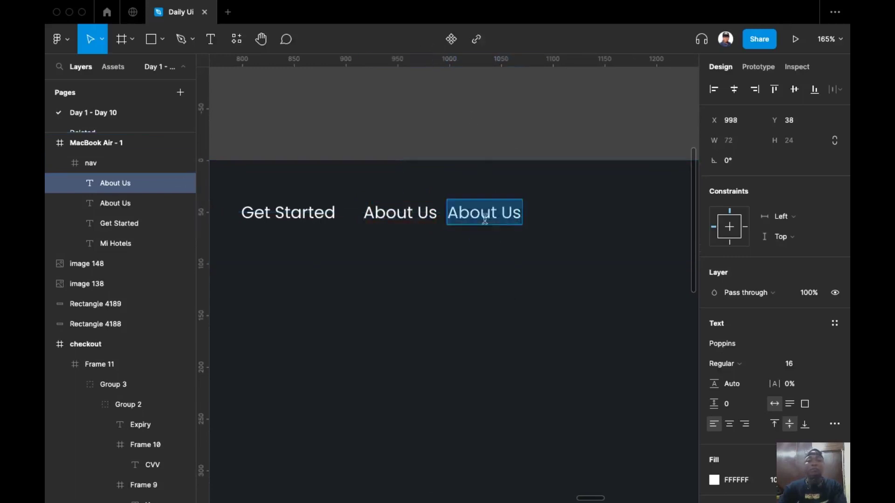
{"action": "type", "text": "Con"}
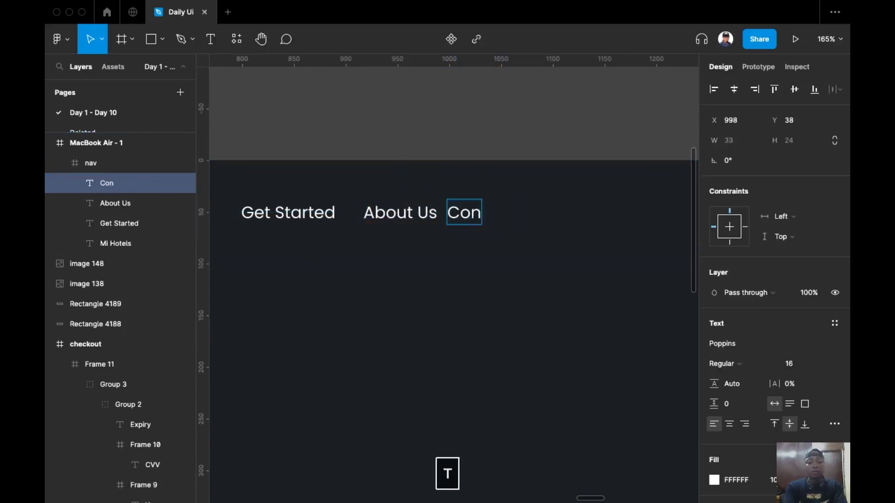
{"action": "type", "text": "tact Uo"}
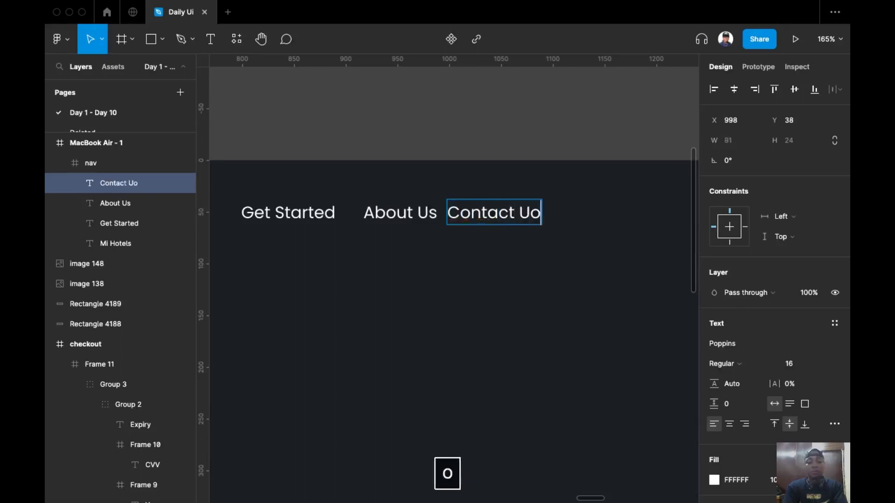
{"action": "key", "text": "BackSpace"}
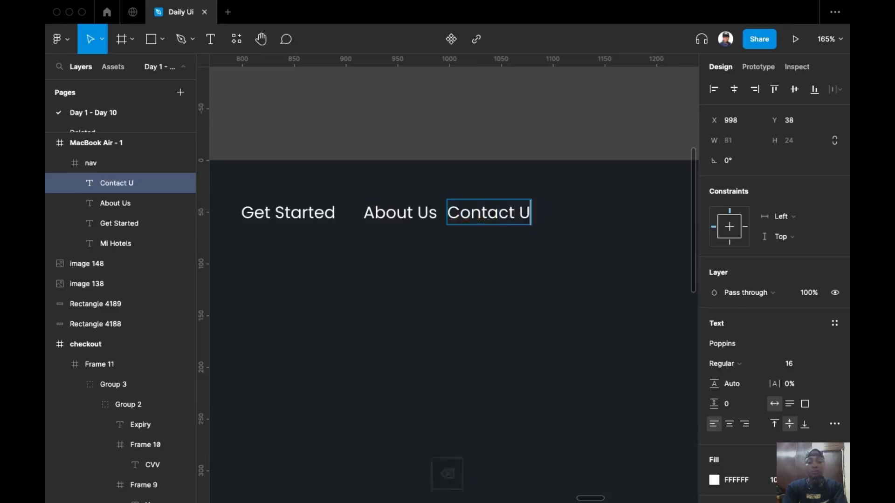
{"action": "type", "text": "s"}
{"action": "key", "text": "Escape"}
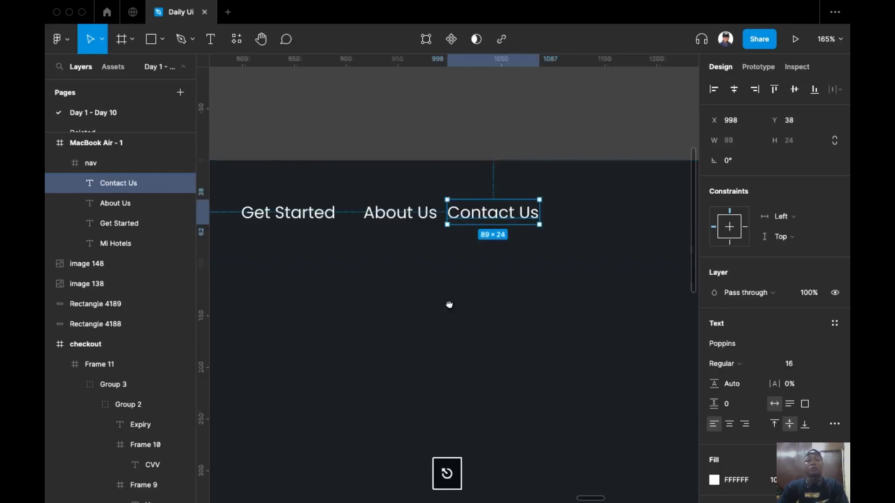
Step: Combine the "Get Started", "About Us" and "Contact Us" links into one horizontal auto layout frame
{"action": "scroll", "coordinate": [447, 304], "scroll_direction": "down", "scroll_amount": 5}
{"action": "left_click", "coordinate": [385, 260], "text": "shift"}
{"action": "left_click", "coordinate": [326, 259], "text": "shift"}
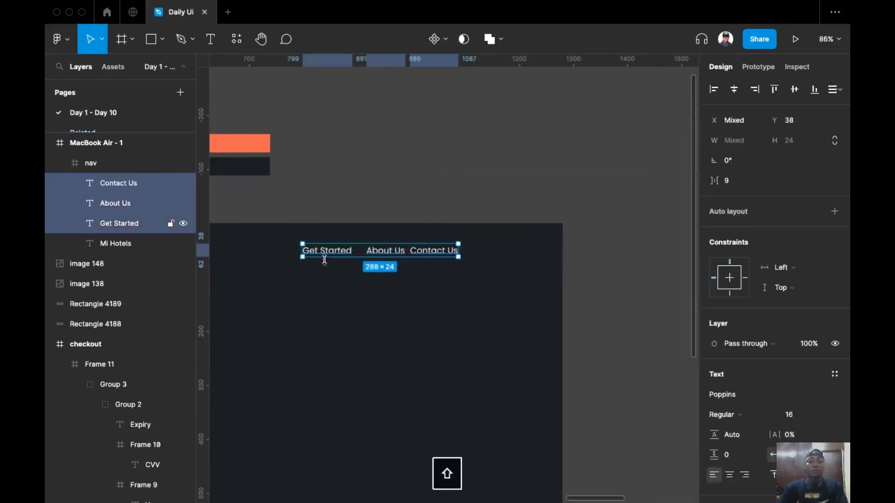
{"action": "scroll", "coordinate": [382, 228], "scroll_direction": "left", "scroll_amount": 3}
{"action": "scroll", "coordinate": [490, 175], "scroll_direction": "up", "scroll_amount": 1}
{"action": "scroll", "coordinate": [561, 160], "scroll_direction": "left", "scroll_amount": 2}
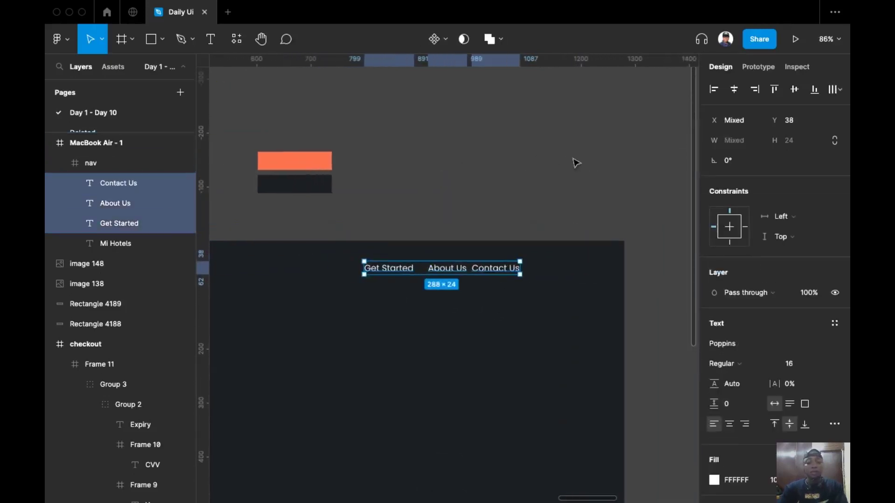
{"action": "key", "text": "shift+a"}
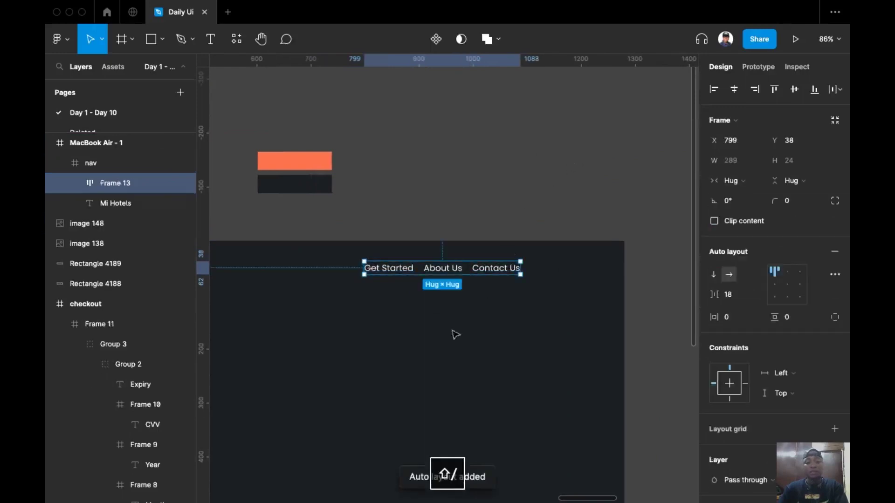
Step: Set the spacing between the items in the navigation links frame to 24
{"action": "scroll", "coordinate": [500, 269], "scroll_direction": "up", "scroll_amount": 2}
{"action": "left_click", "coordinate": [735, 297]}
{"action": "type", "text": "24"}
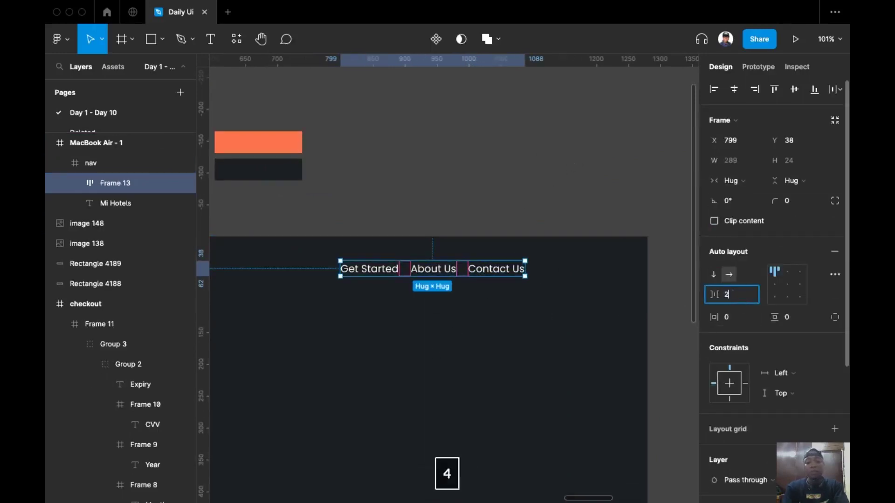
{"action": "key", "text": "Return"}
Step: Show the layout grids and move the navigation links frame to X 898, against the last column's outer edge
{"action": "left_click_drag", "start_coordinate": [512, 232], "coordinate": [561, 176]}
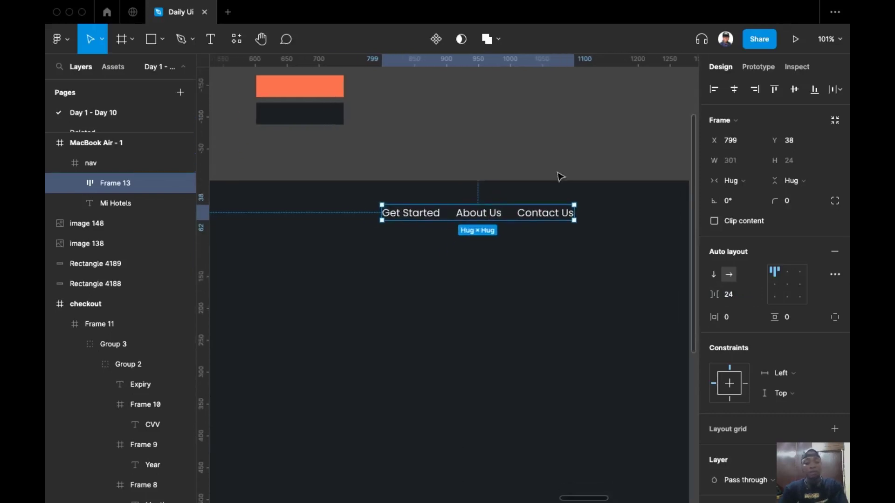
{"action": "key", "text": "shift+g"}
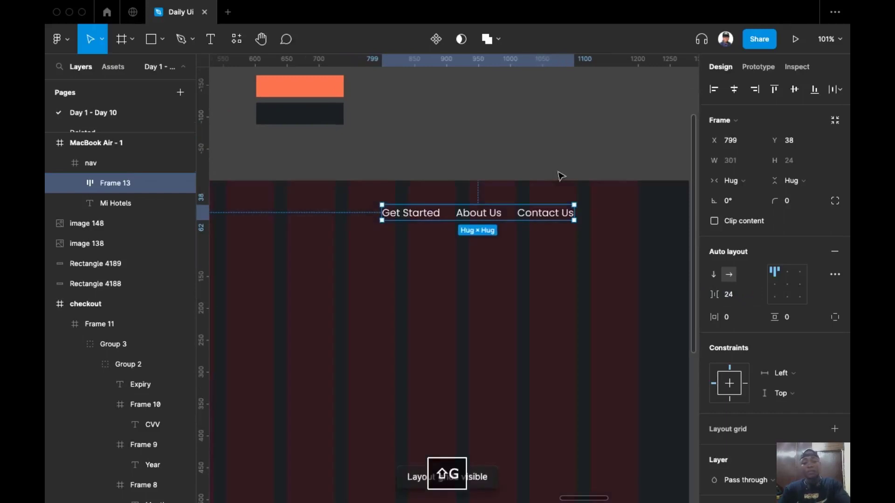
{"action": "scroll", "coordinate": [504, 194], "scroll_direction": "up", "scroll_amount": 2}
{"action": "left_click_drag", "start_coordinate": [478, 189], "coordinate": [551, 186]}
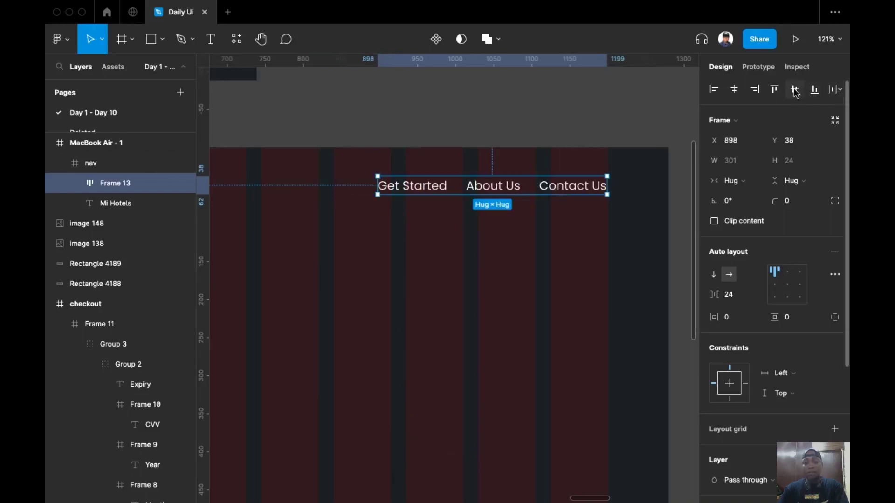
Step: Deselect the navigation links frame and hide the layout grids
{"action": "left_click", "coordinate": [525, 126]}
{"action": "scroll", "coordinate": [540, 204], "scroll_direction": "down", "scroll_amount": 10}
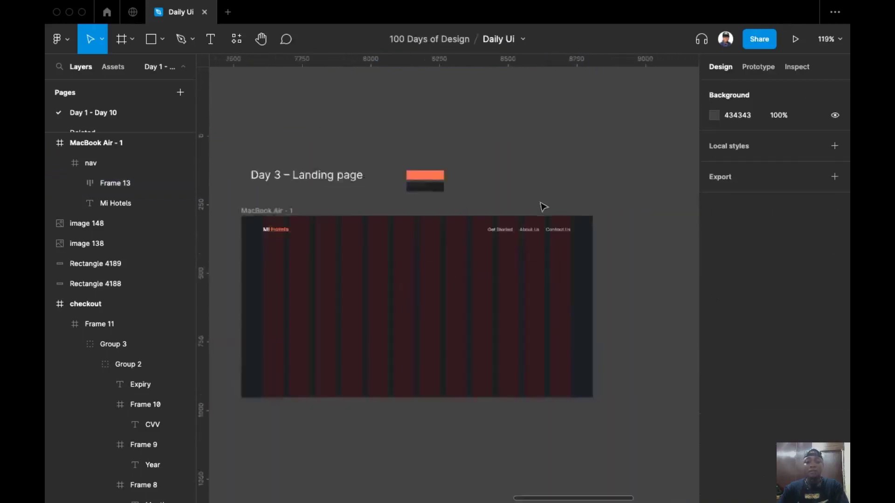
{"action": "scroll", "coordinate": [542, 189], "scroll_direction": "up", "scroll_amount": 2}
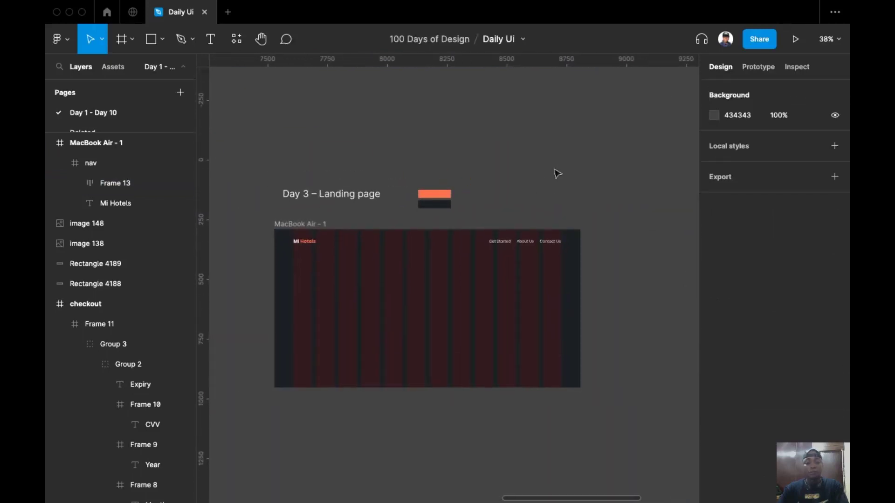
{"action": "scroll", "coordinate": [554, 177], "scroll_direction": "up", "scroll_amount": 1}
{"action": "key", "text": "ctrl+g"}
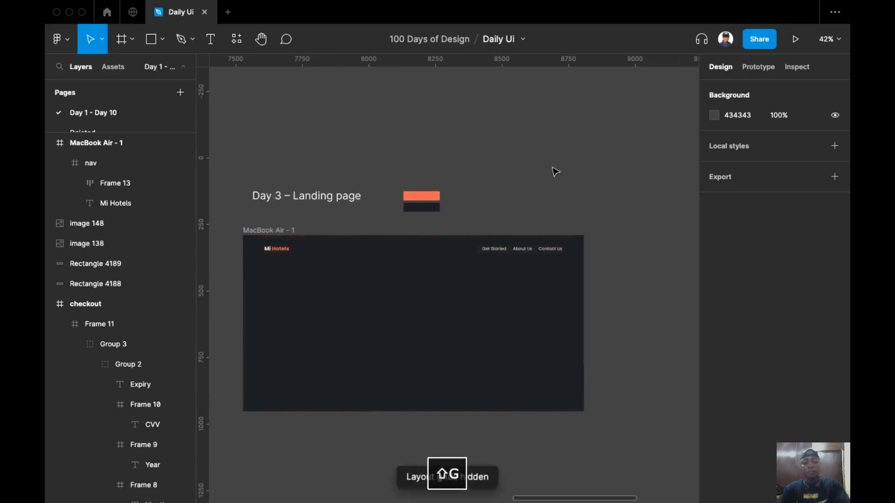
Step: Look over the landing page frame and the hotel building images beside it
{"action": "scroll", "coordinate": [597, 192], "scroll_direction": "up", "scroll_amount": 1}
{"action": "scroll", "coordinate": [608, 236], "scroll_direction": "down", "scroll_amount": 2}
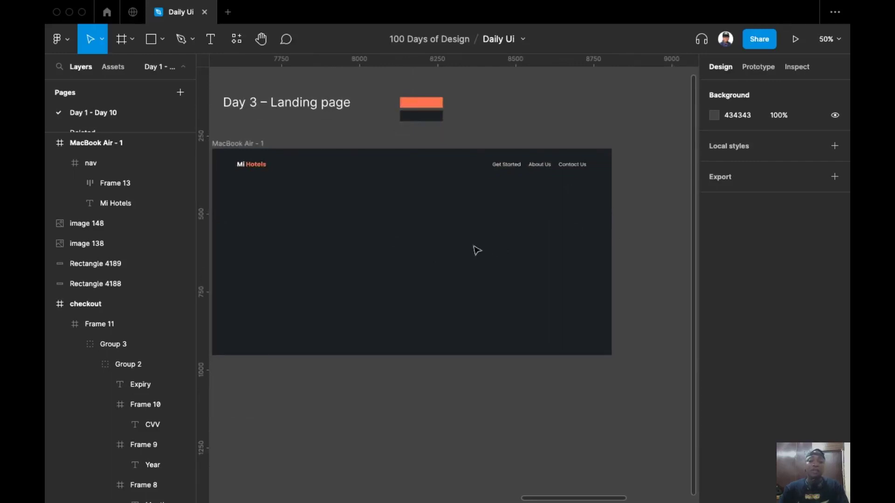
{"action": "scroll", "coordinate": [487, 253], "scroll_direction": "left", "scroll_amount": 1}
{"action": "scroll", "coordinate": [482, 266], "scroll_direction": "up", "scroll_amount": 2}
{"action": "scroll", "coordinate": [486, 304], "scroll_direction": "down", "scroll_amount": 2}
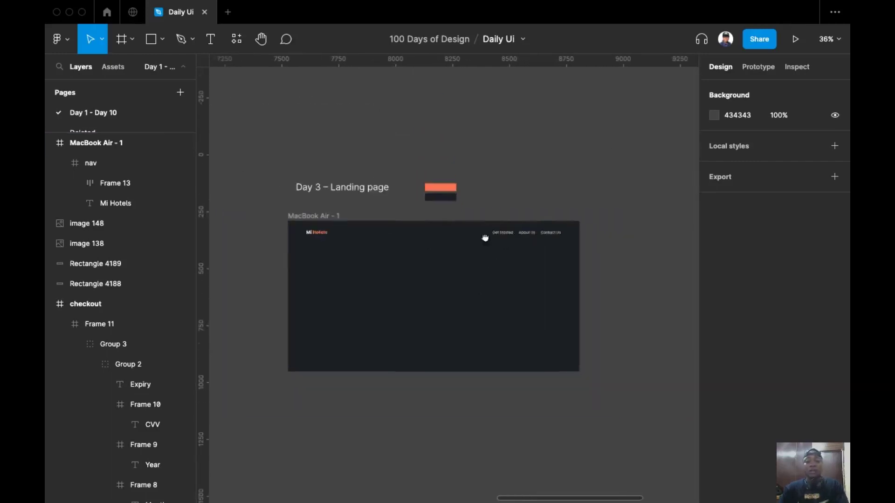
{"action": "scroll", "coordinate": [541, 141], "scroll_direction": "right", "scroll_amount": 3}
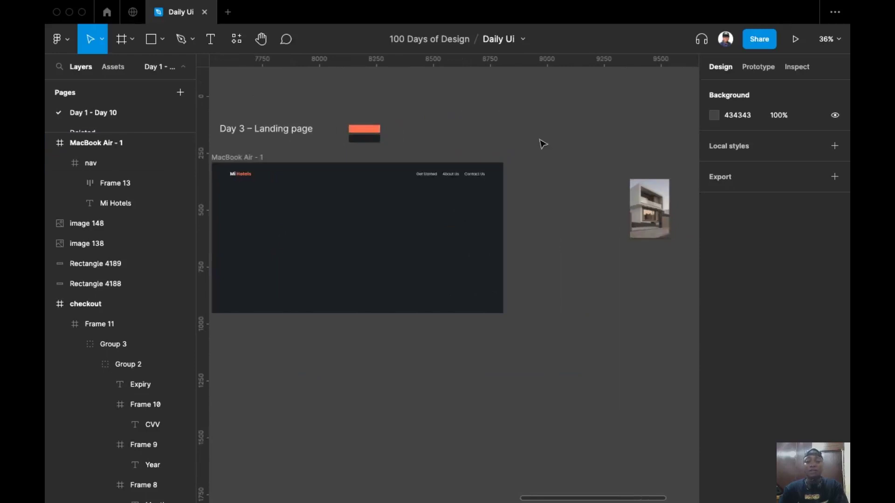
{"action": "scroll", "coordinate": [543, 143], "scroll_direction": "right", "scroll_amount": 6}
{"action": "left_click_drag", "start_coordinate": [582, 331], "coordinate": [406, 200]}
{"action": "scroll", "coordinate": [405, 204], "scroll_direction": "up", "scroll_amount": 3}
{"action": "scroll", "coordinate": [404, 203], "scroll_direction": "up", "scroll_amount": 4}
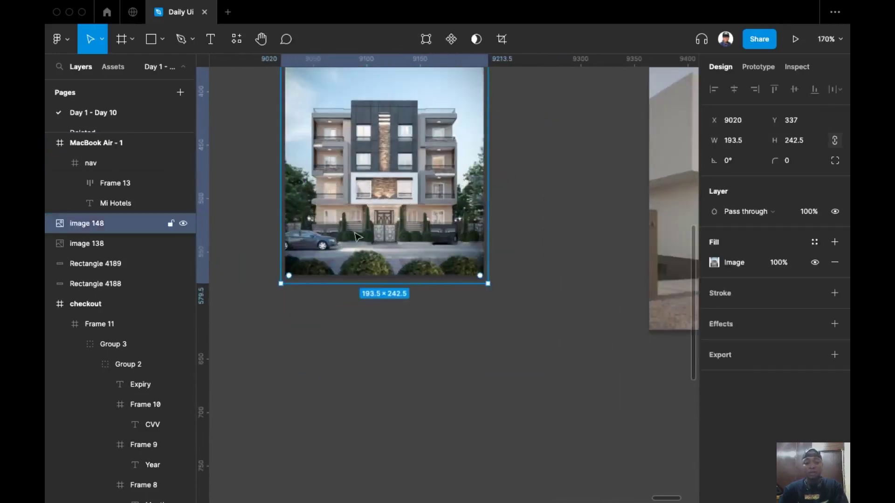
{"action": "scroll", "coordinate": [357, 237], "scroll_direction": "left", "scroll_amount": 8}
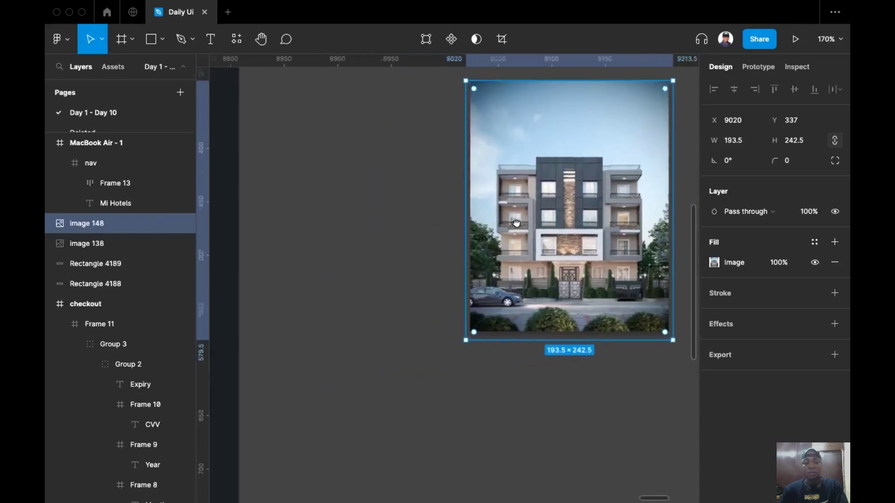
{"action": "scroll", "coordinate": [516, 222], "scroll_direction": "down", "scroll_amount": 5}
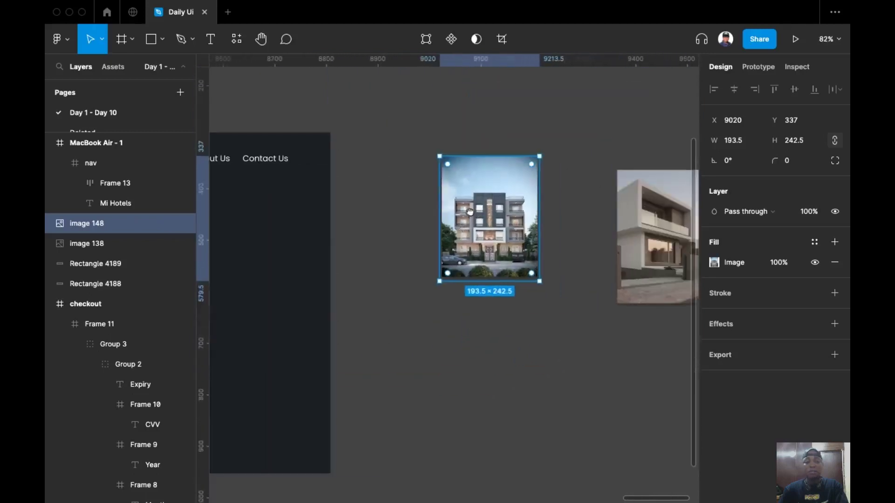
{"action": "scroll", "coordinate": [473, 217], "scroll_direction": "down", "scroll_amount": 3}
{"action": "scroll", "coordinate": [538, 244], "scroll_direction": "left", "scroll_amount": 5}
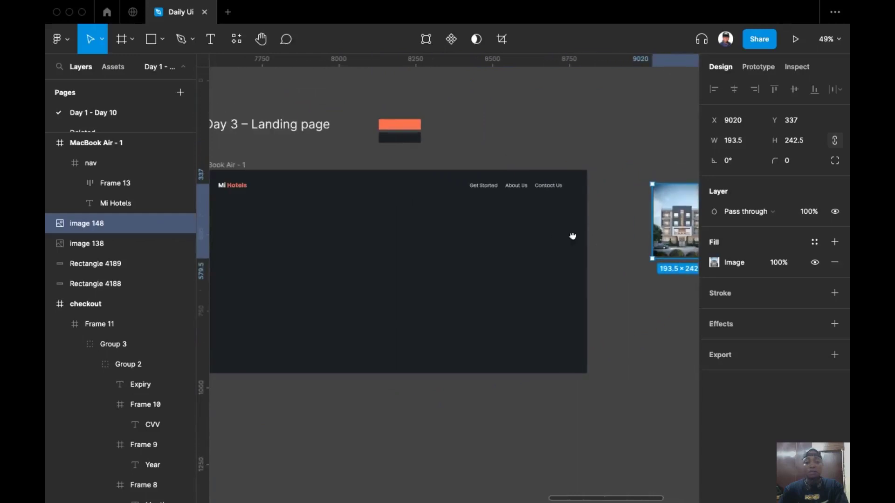
{"action": "scroll", "coordinate": [376, 225], "scroll_direction": "left", "scroll_amount": 3}
{"action": "scroll", "coordinate": [429, 248], "scroll_direction": "up", "scroll_amount": 2}
{"action": "scroll", "coordinate": [429, 247], "scroll_direction": "right", "scroll_amount": 2}
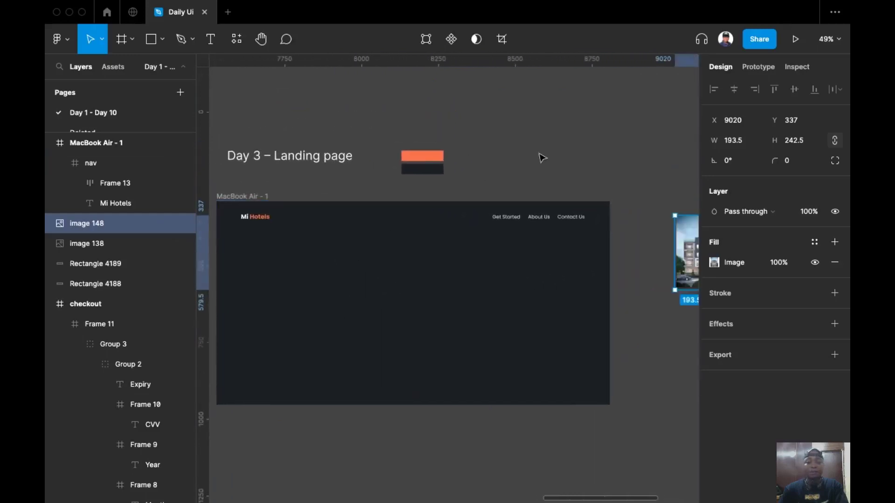
{"action": "left_click", "coordinate": [541, 157]}
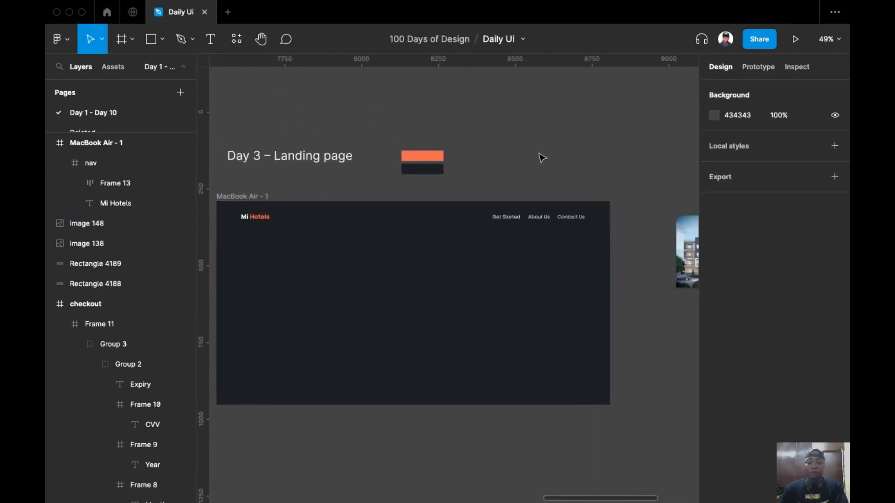
Step: Place images 138, 142, 143, 144, 147, 148, 160, 162 and 165 from the Downloads folder onto the canvas all at once
{"action": "left_click", "coordinate": [162, 39]}
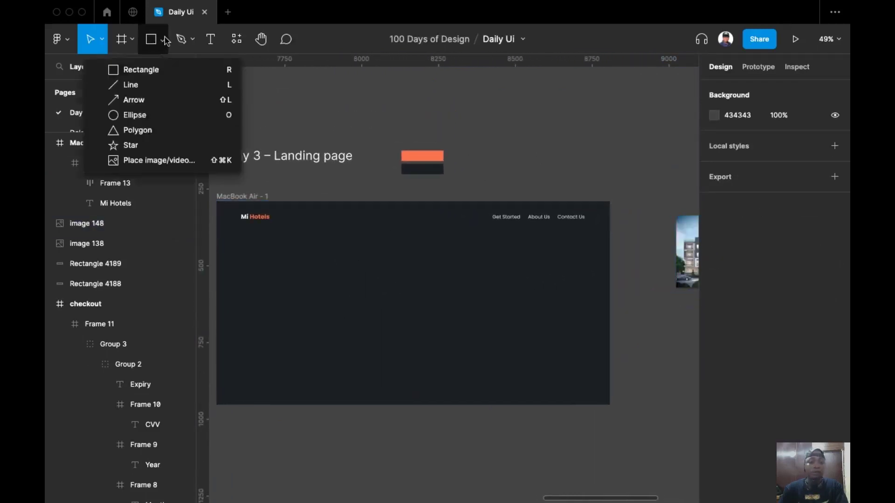
{"action": "left_click", "coordinate": [173, 161]}
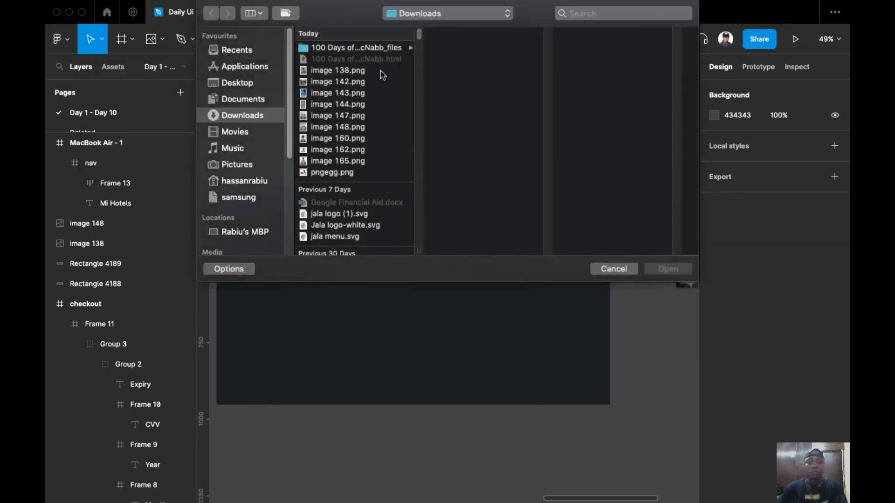
{"action": "left_click_drag", "start_coordinate": [383, 75], "coordinate": [353, 164]}
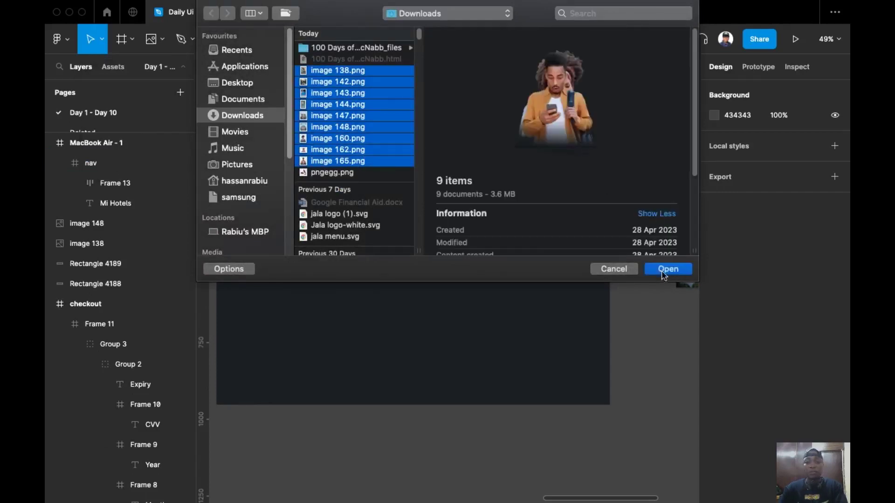
{"action": "left_click", "coordinate": [667, 270]}
{"action": "scroll", "coordinate": [507, 155], "scroll_direction": "down", "scroll_amount": 5}
{"action": "scroll", "coordinate": [507, 156], "scroll_direction": "right", "scroll_amount": 5}
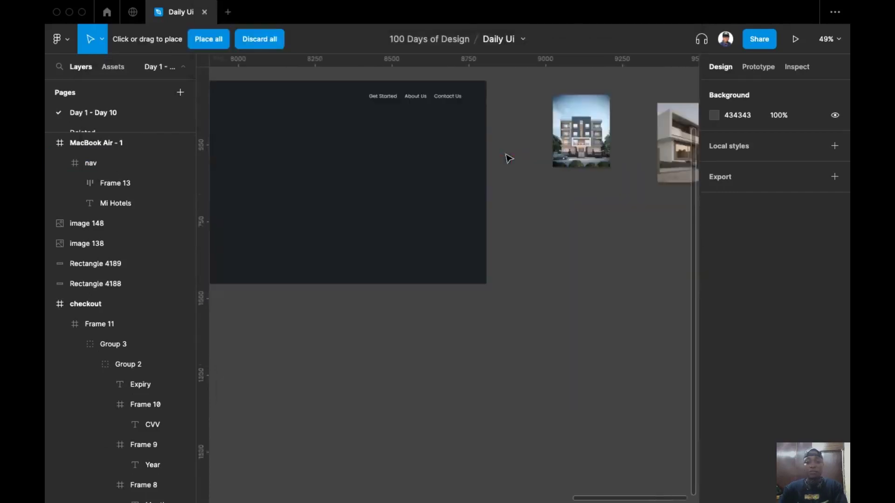
{"action": "left_click", "coordinate": [208, 39]}
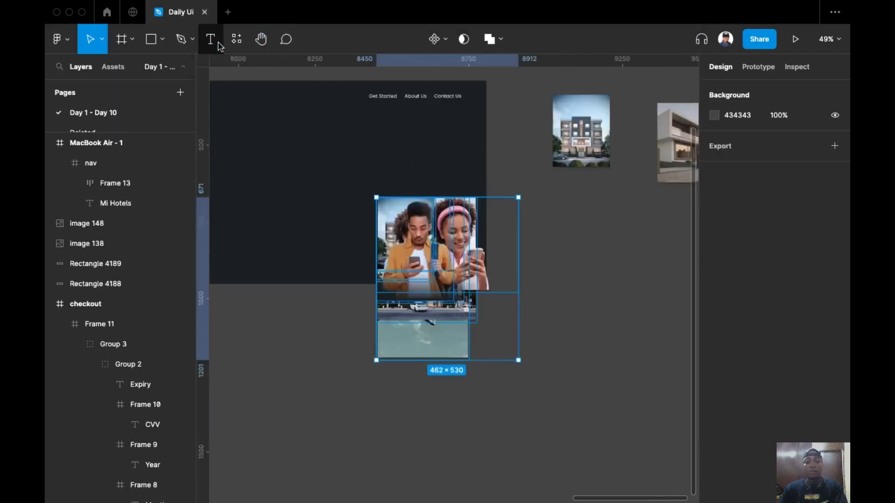
Step: Move the nine placed images off the landing page frame to X 8989, Y 806
{"action": "left_click_drag", "start_coordinate": [416, 246], "coordinate": [582, 285]}
{"action": "scroll", "coordinate": [429, 375], "scroll_direction": "up", "scroll_amount": 2}
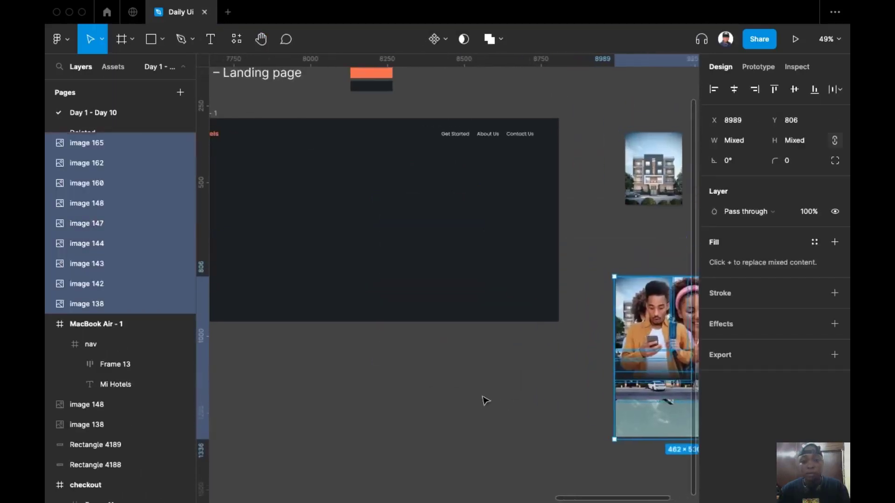
{"action": "scroll", "coordinate": [503, 403], "scroll_direction": "down", "scroll_amount": 5}
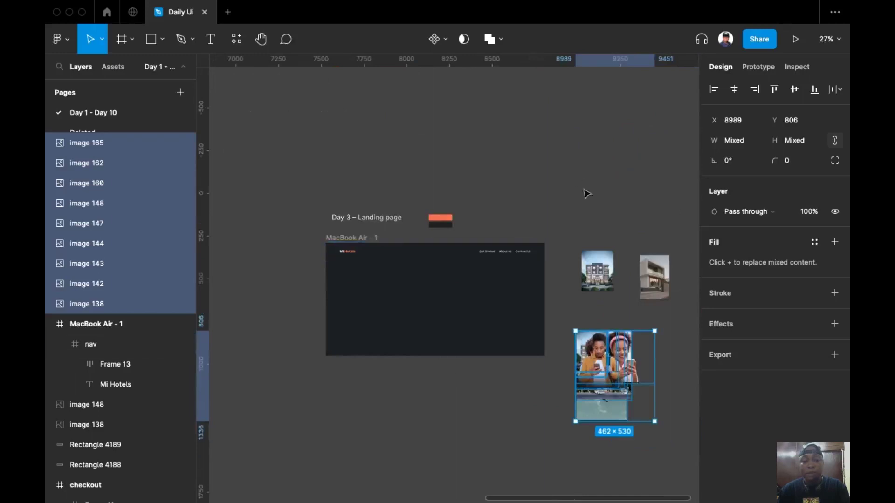
{"action": "scroll", "coordinate": [536, 201], "scroll_direction": "up", "scroll_amount": 3}
{"action": "scroll", "coordinate": [558, 173], "scroll_direction": "down", "scroll_amount": 2}
{"action": "scroll", "coordinate": [558, 173], "scroll_direction": "right", "scroll_amount": 2}
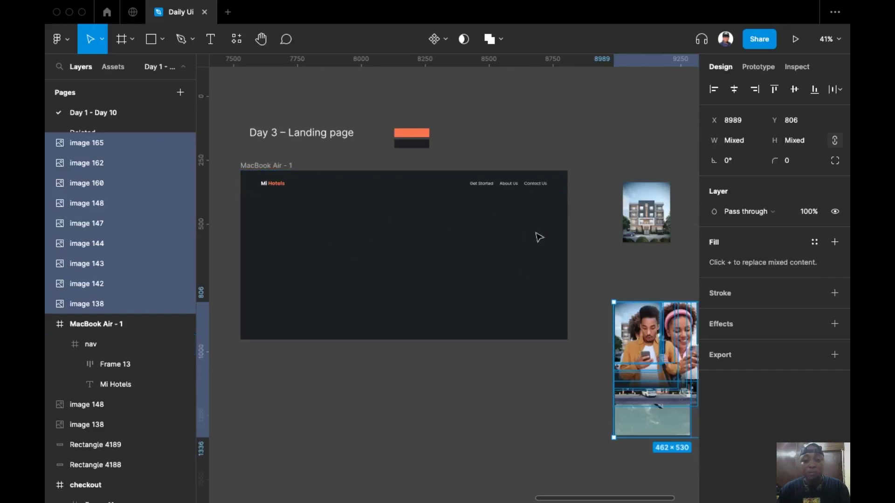
{"action": "scroll", "coordinate": [540, 237], "scroll_direction": "right", "scroll_amount": 2}
Step: Spread the three people cut-outs and the newly placed image 148 from the image stack into the space below the landing page frame
{"action": "left_click", "coordinate": [598, 194]}
{"action": "scroll", "coordinate": [597, 233], "scroll_direction": "down", "scroll_amount": 4}
{"action": "scroll", "coordinate": [596, 233], "scroll_direction": "right", "scroll_amount": 1}
{"action": "left_click_drag", "start_coordinate": [598, 250], "coordinate": [507, 387]}
{"action": "left_click_drag", "start_coordinate": [615, 205], "coordinate": [590, 429]}
{"action": "left_click_drag", "start_coordinate": [578, 236], "coordinate": [354, 433]}
{"action": "left_click_drag", "start_coordinate": [582, 207], "coordinate": [427, 317]}
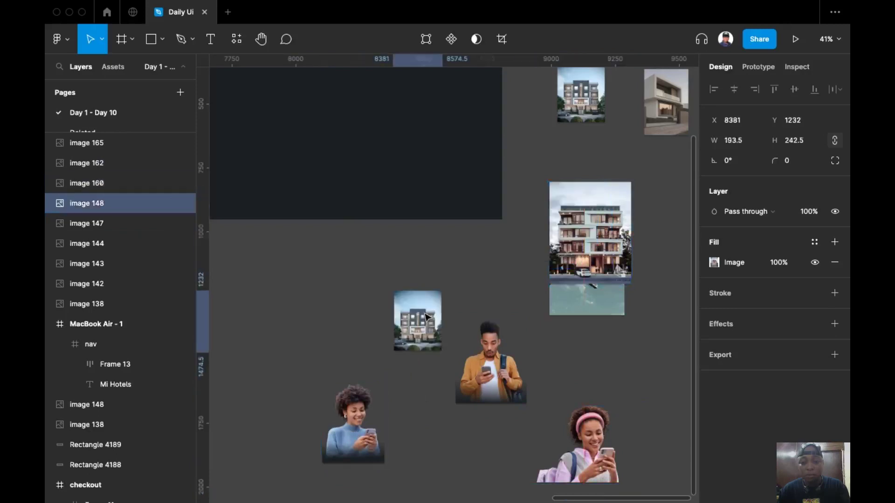
{"action": "scroll", "coordinate": [490, 258], "scroll_direction": "up", "scroll_amount": 3}
{"action": "scroll", "coordinate": [490, 258], "scroll_direction": "left", "scroll_amount": 2}
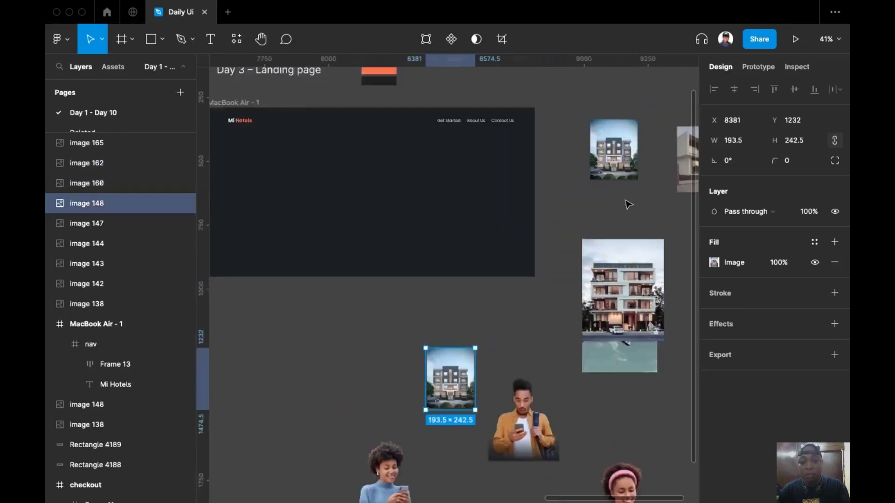
Step: Put the original building image 148 into the landing page frame, enlarge it to 1455 × 1823 and position it at X -32, Y -151
{"action": "left_click", "coordinate": [634, 158]}
{"action": "scroll", "coordinate": [666, 173], "scroll_direction": "left", "scroll_amount": 2}
{"action": "left_click_drag", "start_coordinate": [666, 174], "coordinate": [636, 380]}
{"action": "left_click_drag", "start_coordinate": [496, 209], "coordinate": [313, 147]}
{"action": "scroll", "coordinate": [312, 147], "scroll_direction": "down", "scroll_amount": 3}
{"action": "scroll", "coordinate": [312, 147], "scroll_direction": "left", "scroll_amount": 1}
{"action": "left_click_drag", "start_coordinate": [480, 279], "coordinate": [448, 474]}
{"action": "scroll", "coordinate": [537, 405], "scroll_direction": "up", "scroll_amount": 5}
{"action": "scroll", "coordinate": [552, 384], "scroll_direction": "down", "scroll_amount": 1}
{"action": "scroll", "coordinate": [568, 303], "scroll_direction": "down", "scroll_amount": 4}
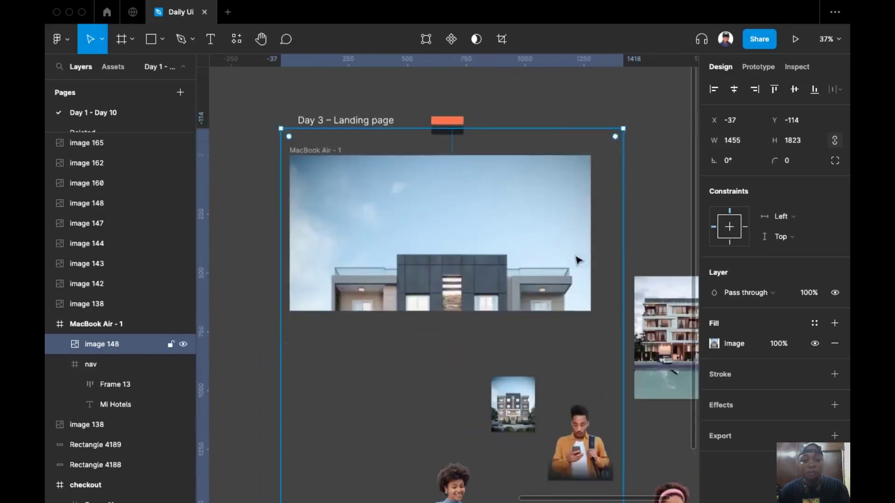
{"action": "left_click_drag", "start_coordinate": [515, 276], "coordinate": [513, 271]}
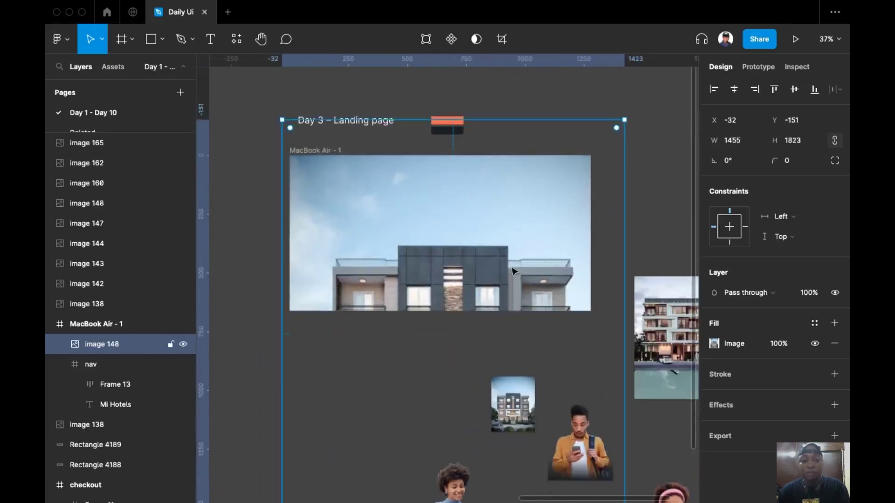
Step: Wrap the large building image in its own frame and trim the frame's upper edge to the page at Y 0
{"action": "scroll", "coordinate": [512, 272], "scroll_direction": "down", "scroll_amount": 3}
{"action": "scroll", "coordinate": [463, 240], "scroll_direction": "down", "scroll_amount": 3}
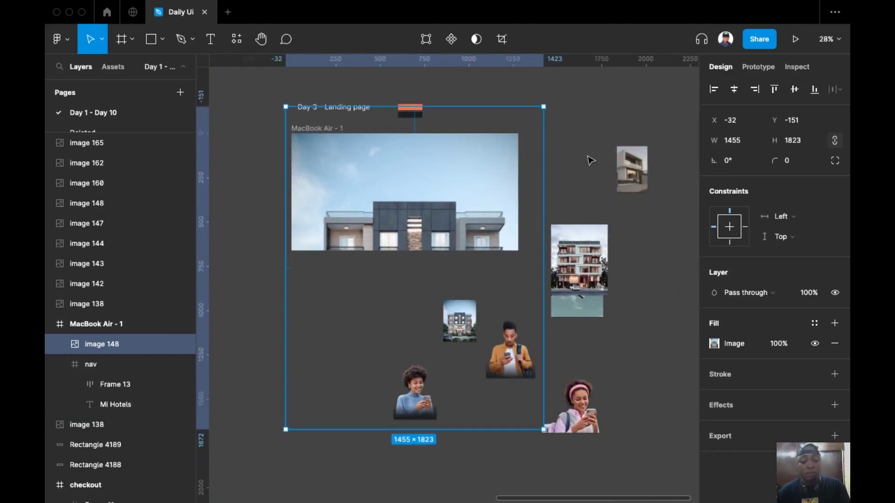
{"action": "key", "text": "alt+super+g"}
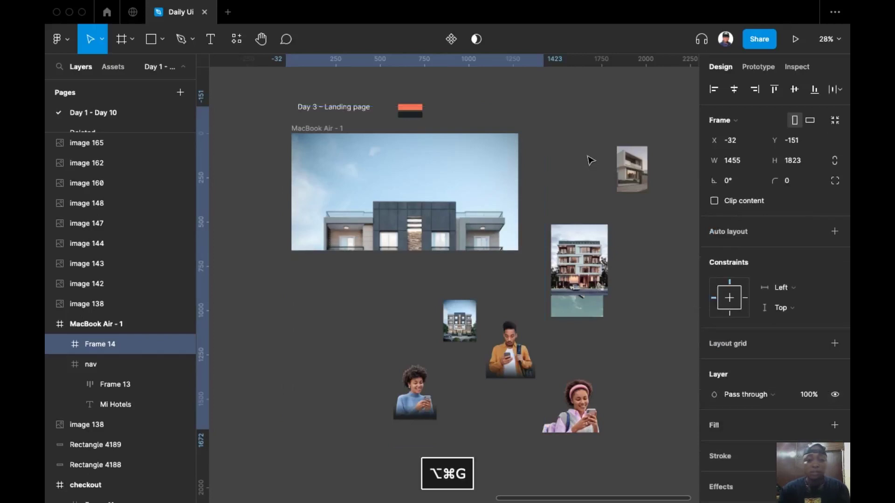
{"action": "left_click_drag", "start_coordinate": [490, 107], "coordinate": [477, 132]}
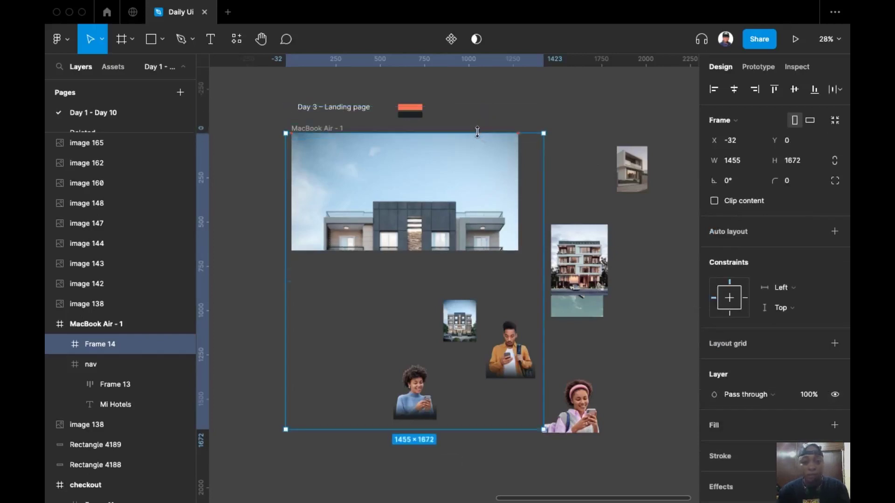
{"action": "left_click", "coordinate": [547, 212], "text": "super"}
{"action": "left_click", "coordinate": [510, 188], "text": "super"}
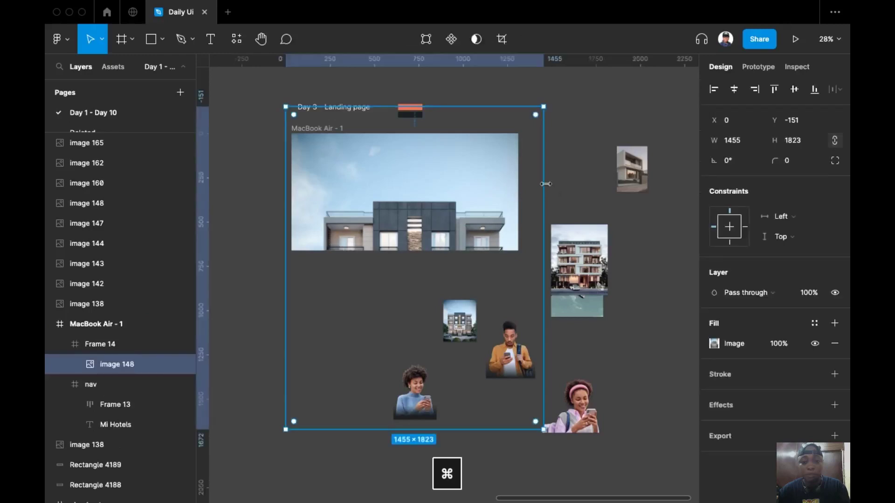
{"action": "left_click_drag", "start_coordinate": [545, 184], "coordinate": [519, 178]}
{"action": "key", "text": "super+z"}
{"action": "key", "text": "super+z"}
{"action": "key", "text": "shift+super+z"}
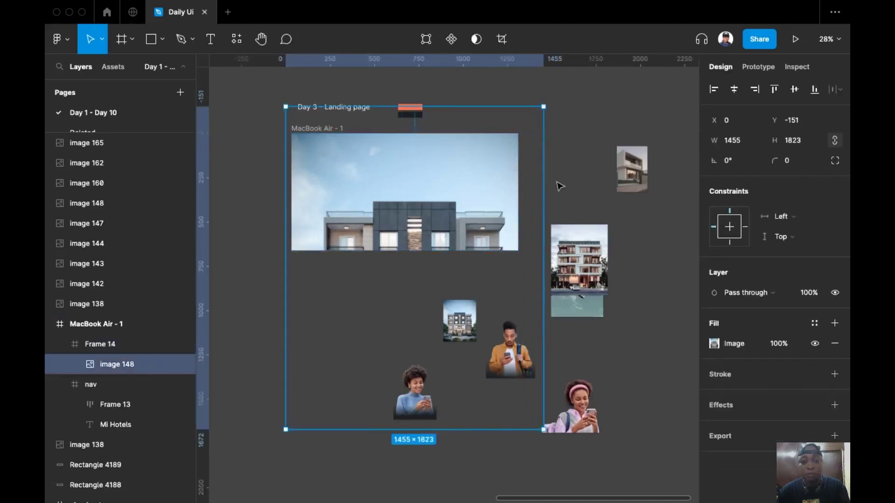
Step: Trim the frame around the building image to 1280 × 662 at X 0, Y 0 and send it behind the navigation bar
{"action": "left_click", "coordinate": [89, 345]}
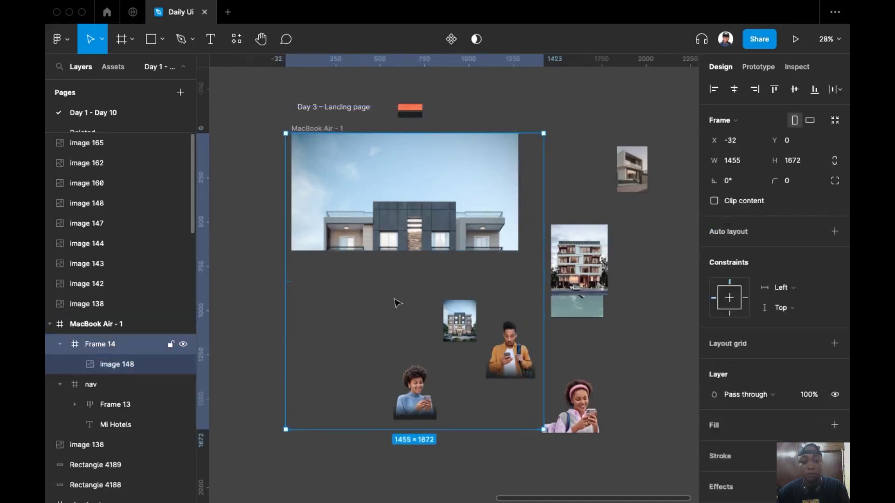
{"action": "left_click_drag", "start_coordinate": [462, 307], "coordinate": [455, 254]}
{"action": "left_click_drag", "start_coordinate": [543, 215], "coordinate": [520, 213]}
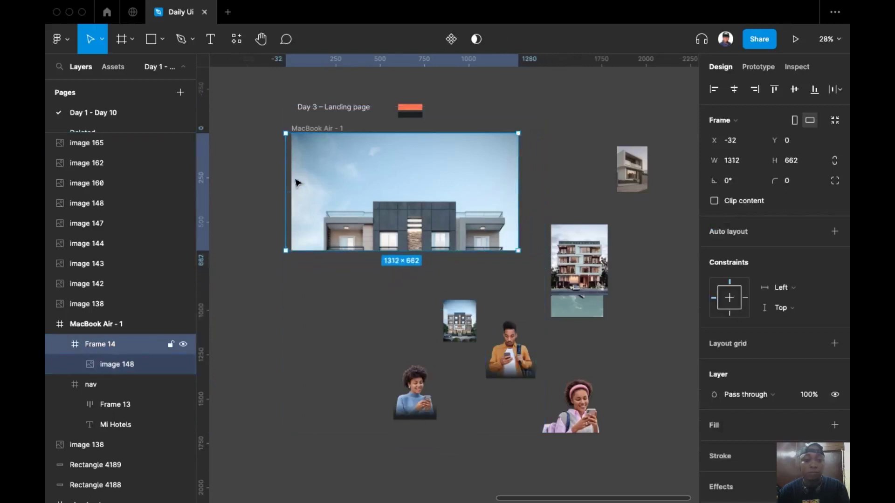
{"action": "left_click_drag", "start_coordinate": [285, 179], "coordinate": [291, 180]}
{"action": "scroll", "coordinate": [278, 208], "scroll_direction": "up", "scroll_amount": 5}
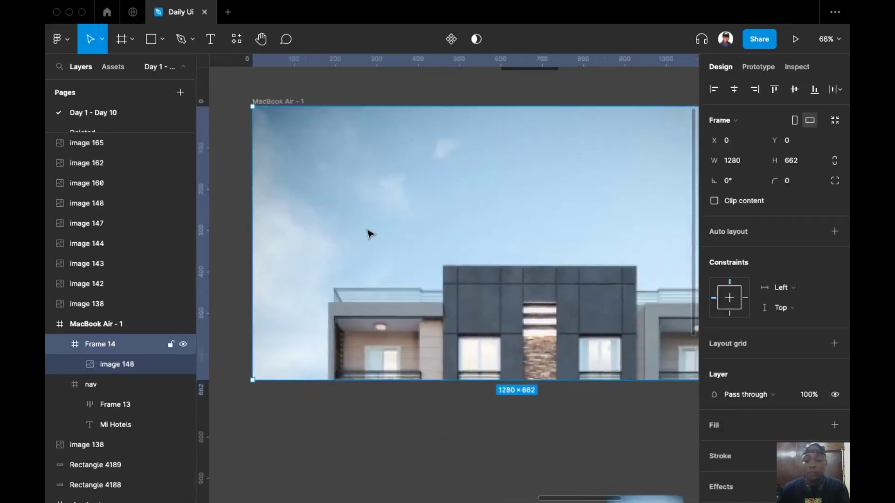
{"action": "key", "text": "ctrl+["}
{"action": "scroll", "coordinate": [368, 233], "scroll_direction": "down", "scroll_amount": 4}
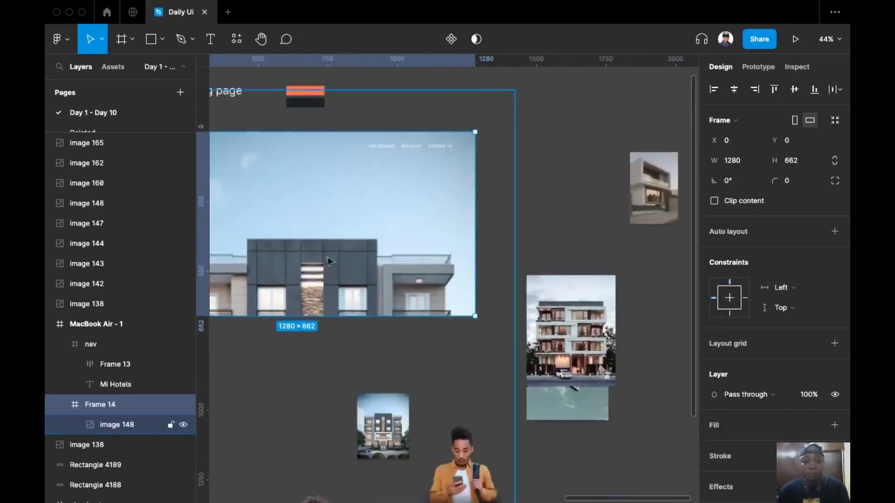
Step: Add a black 000000 fill at 60% opacity over the background building image 148
{"action": "left_click", "coordinate": [510, 259], "text": "super"}
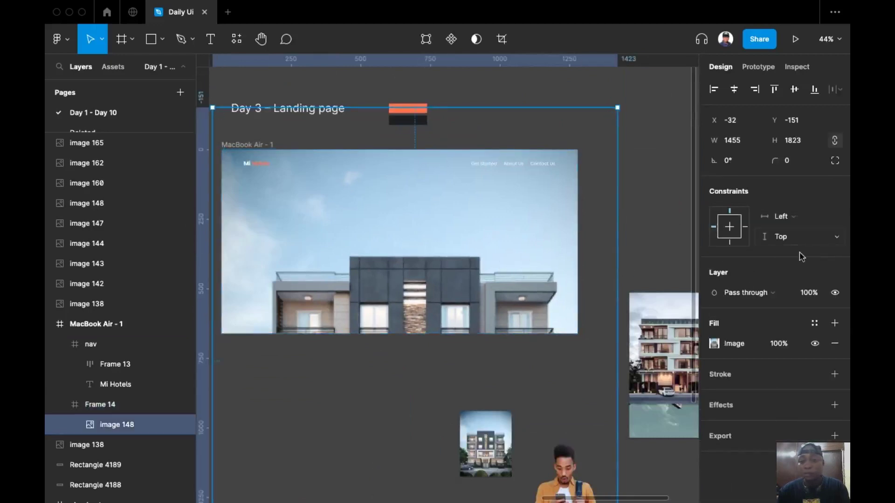
{"action": "left_click", "coordinate": [835, 323]}
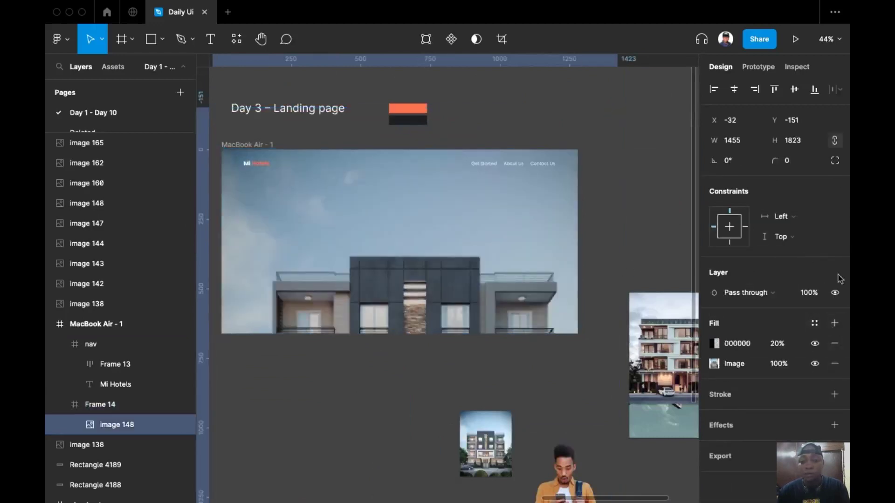
{"action": "left_click", "coordinate": [790, 345]}
{"action": "type", "text": "60"}
{"action": "key", "text": "Return"}
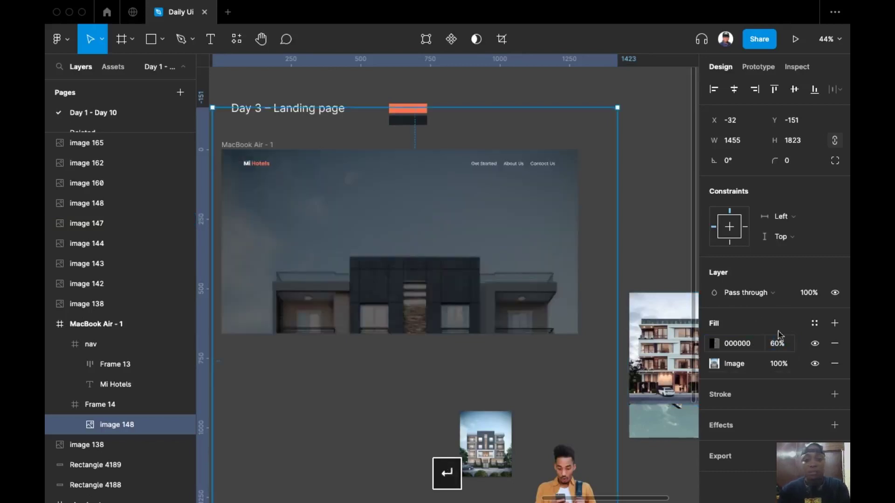
{"action": "left_click", "coordinate": [659, 225]}
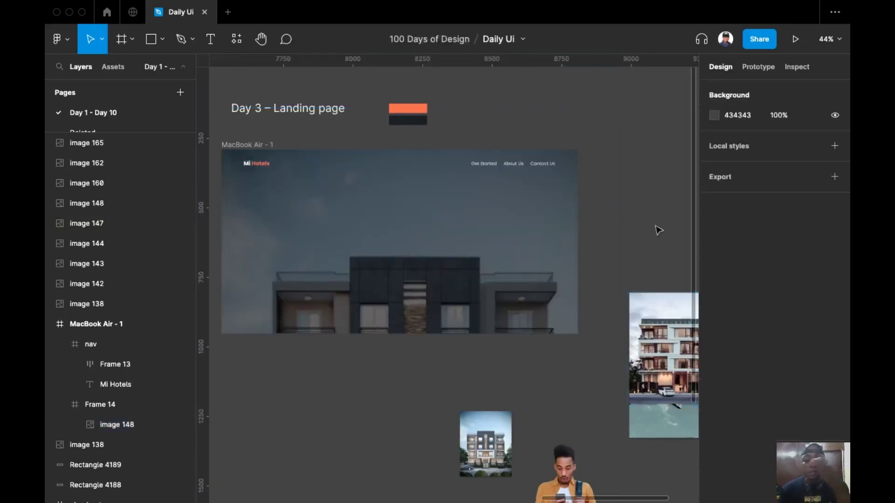
Step: Darken the background building image by setting its black overlay fill to 80% opacity
{"action": "left_click", "coordinate": [472, 278], "text": "super"}
{"action": "left_click", "coordinate": [794, 345]}
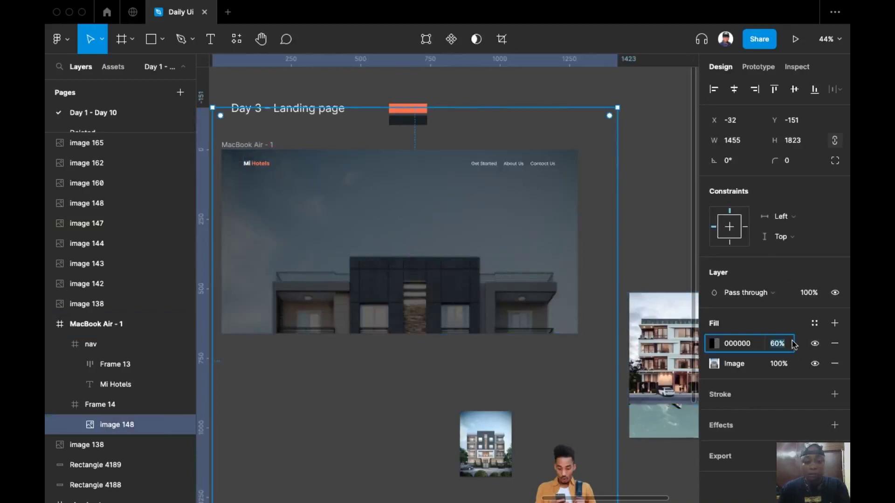
{"action": "type", "text": "80"}
{"action": "key", "text": "BackSpace"}
{"action": "type", "text": "5"}
{"action": "key", "text": "Return"}
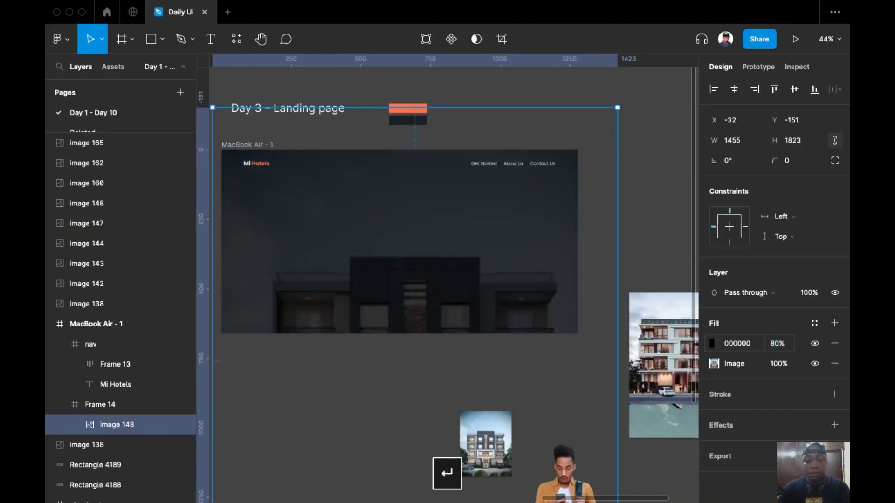
{"action": "left_click", "coordinate": [664, 181]}
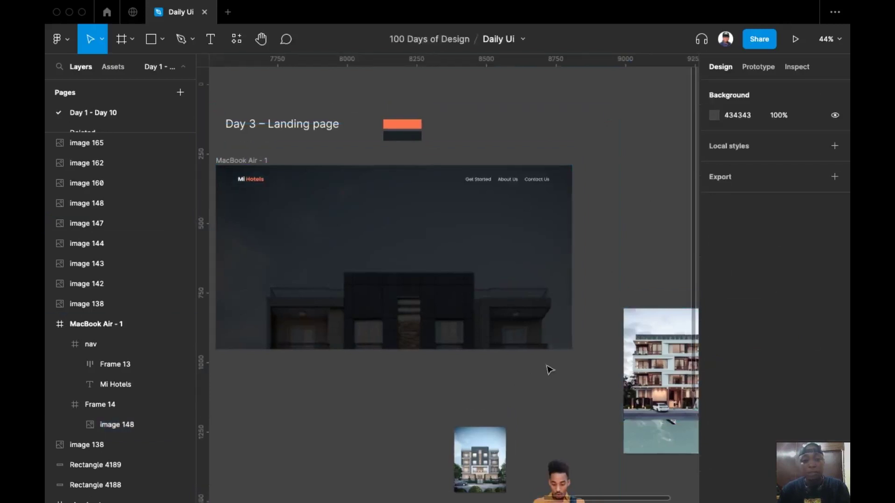
Step: Move the white apartment building image 147 from the image stack into the hero frame at X 821, Y 187
{"action": "scroll", "coordinate": [547, 367], "scroll_direction": "down", "scroll_amount": 3}
{"action": "scroll", "coordinate": [548, 368], "scroll_direction": "right", "scroll_amount": 5}
{"action": "scroll", "coordinate": [548, 371], "scroll_direction": "up", "scroll_amount": 2}
{"action": "scroll", "coordinate": [548, 370], "scroll_direction": "left", "scroll_amount": 2}
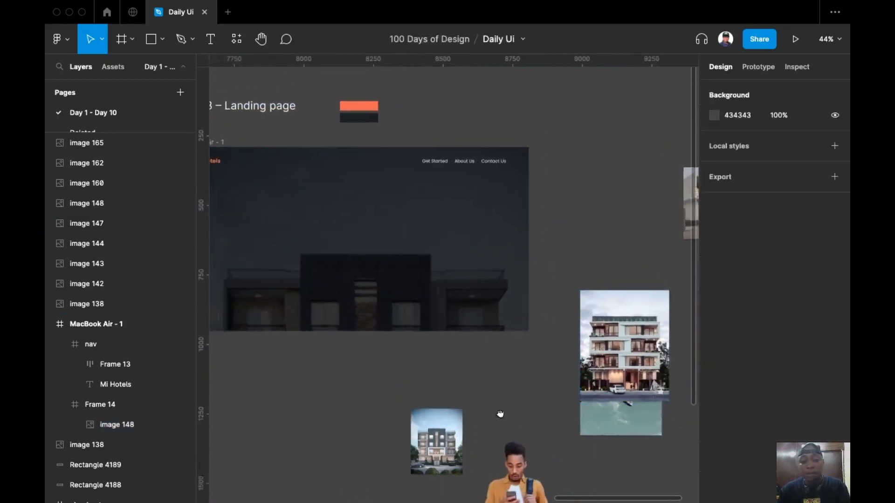
{"action": "left_click", "coordinate": [658, 345]}
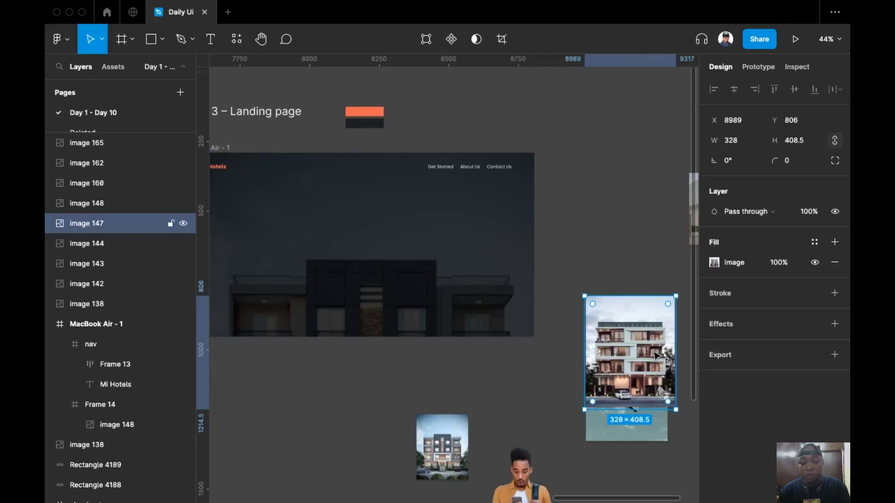
{"action": "scroll", "coordinate": [612, 381], "scroll_direction": "down", "scroll_amount": 1}
{"action": "scroll", "coordinate": [613, 381], "scroll_direction": "right", "scroll_amount": 2}
{"action": "left_click_drag", "start_coordinate": [609, 322], "coordinate": [426, 273]}
{"action": "left_click", "coordinate": [526, 195]}
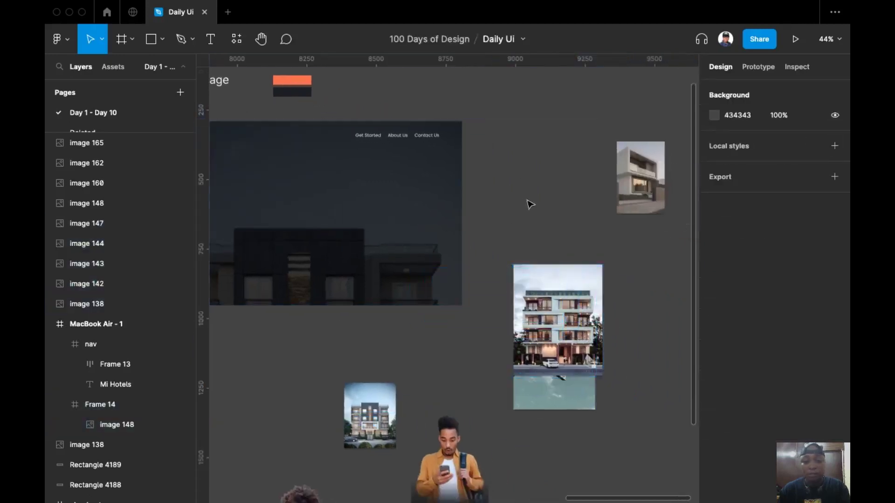
{"action": "left_click_drag", "start_coordinate": [555, 317], "coordinate": [373, 228]}
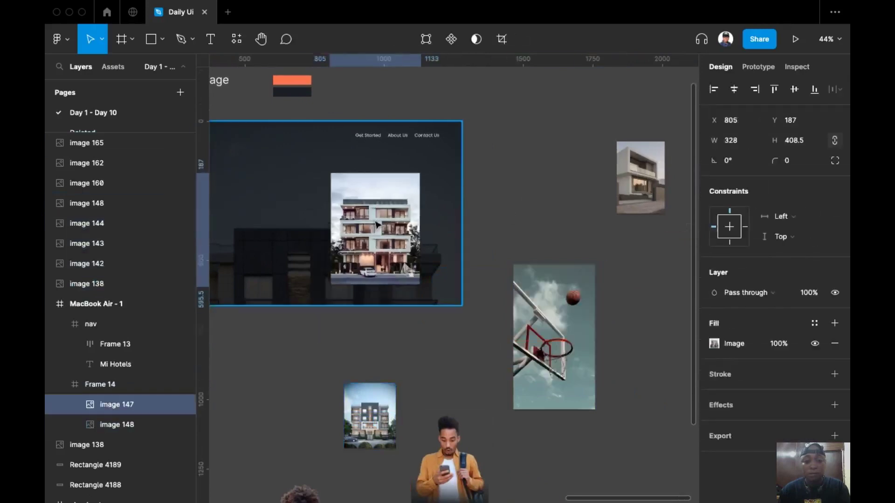
{"action": "scroll", "coordinate": [412, 273], "scroll_direction": "up", "scroll_amount": 3}
{"action": "scroll", "coordinate": [412, 272], "scroll_direction": "up", "scroll_amount": 1}
{"action": "scroll", "coordinate": [412, 280], "scroll_direction": "left", "scroll_amount": 1}
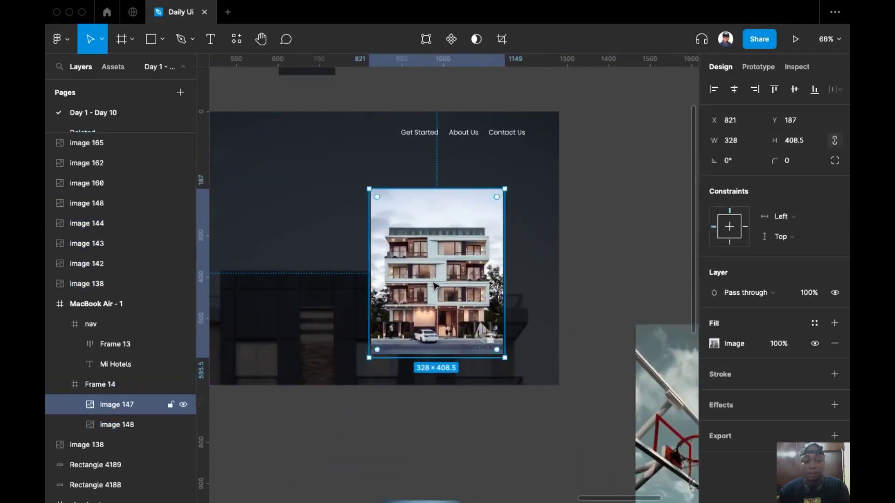
Step: Crop the lower edge and both sides of building image 147 to a size of 311 × 395
{"action": "left_click", "coordinate": [502, 39]}
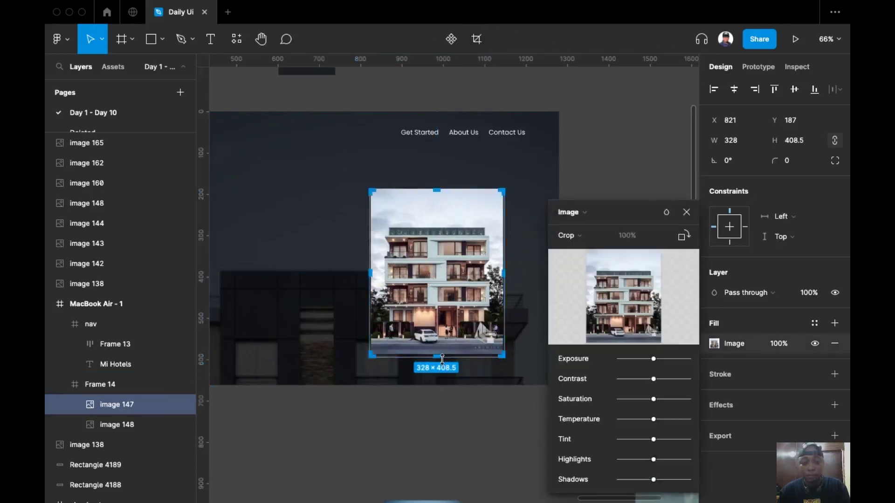
{"action": "left_click_drag", "start_coordinate": [439, 356], "coordinate": [440, 350]}
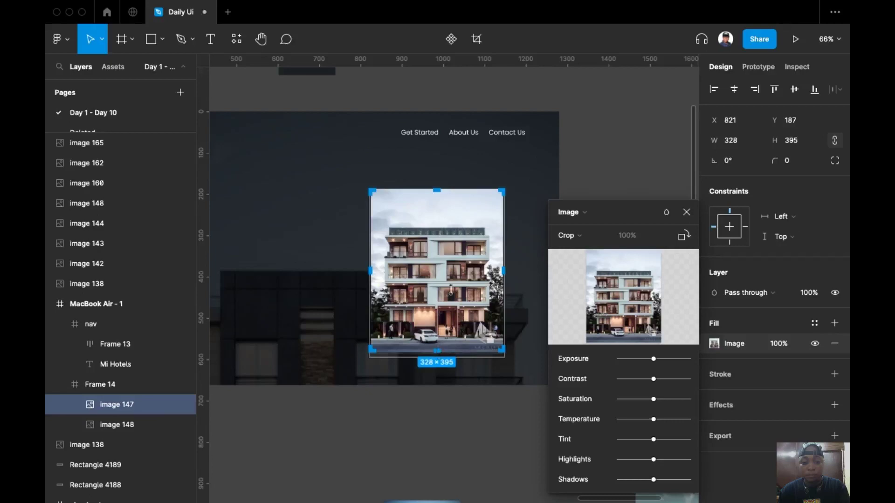
{"action": "left_click_drag", "start_coordinate": [374, 273], "coordinate": [373, 271]}
{"action": "left_click_drag", "start_coordinate": [499, 275], "coordinate": [502, 275]}
{"action": "left_click", "coordinate": [635, 114]}
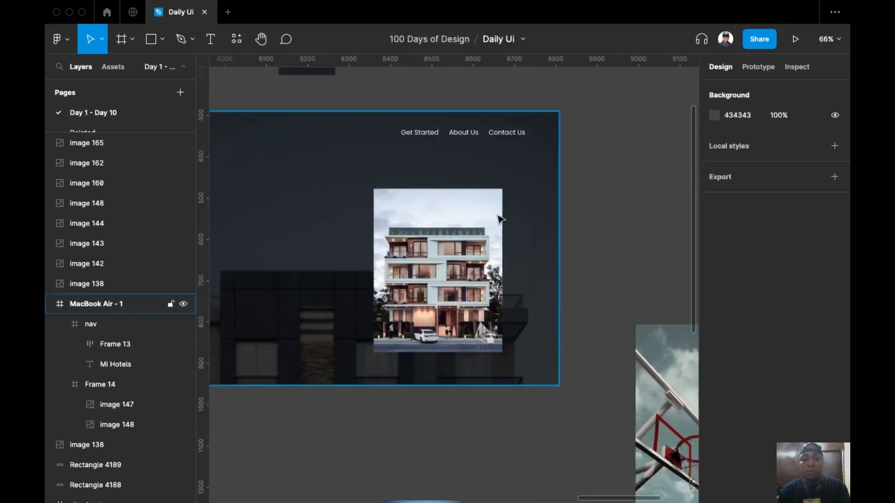
Step: Round the corners of the cropped building image 147 with a radius of 60
{"action": "left_click", "coordinate": [487, 233]}
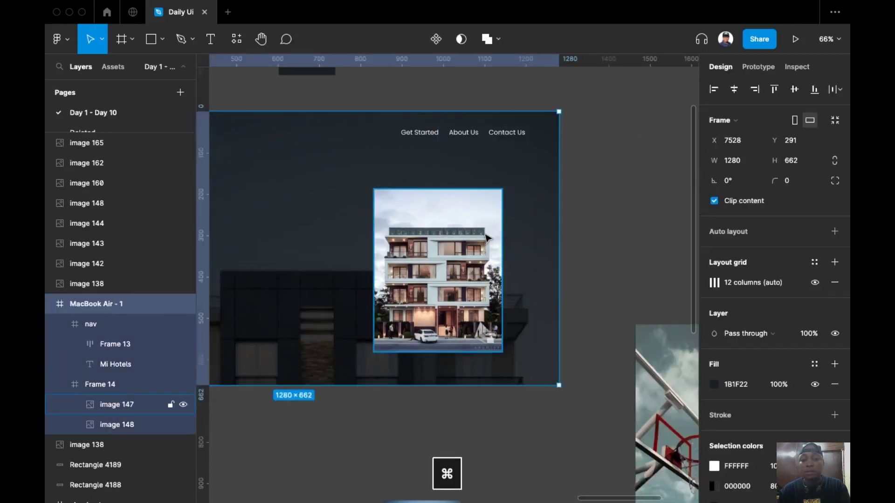
{"action": "left_click", "coordinate": [487, 238], "text": "super"}
{"action": "scroll", "coordinate": [648, 186], "scroll_direction": "down", "scroll_amount": 3}
{"action": "scroll", "coordinate": [648, 186], "scroll_direction": "left", "scroll_amount": 2}
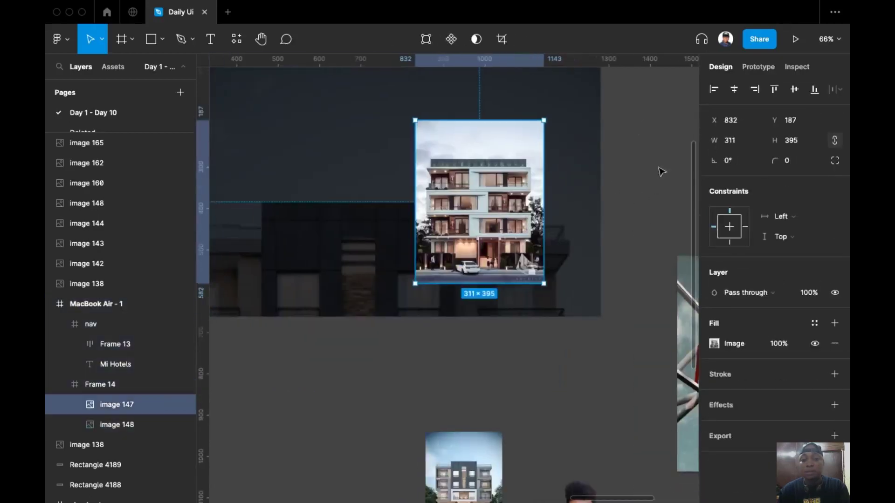
{"action": "left_click", "coordinate": [811, 142]}
{"action": "left_click", "coordinate": [802, 167]}
{"action": "type", "text": "60"}
{"action": "key", "text": "Return"}
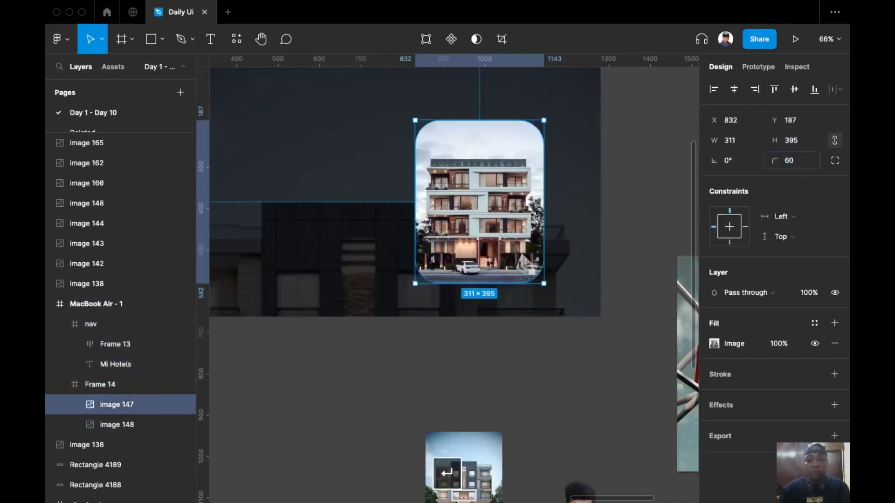
Step: Set the corner radius of building image 147 to 32
{"action": "left_click", "coordinate": [804, 161]}
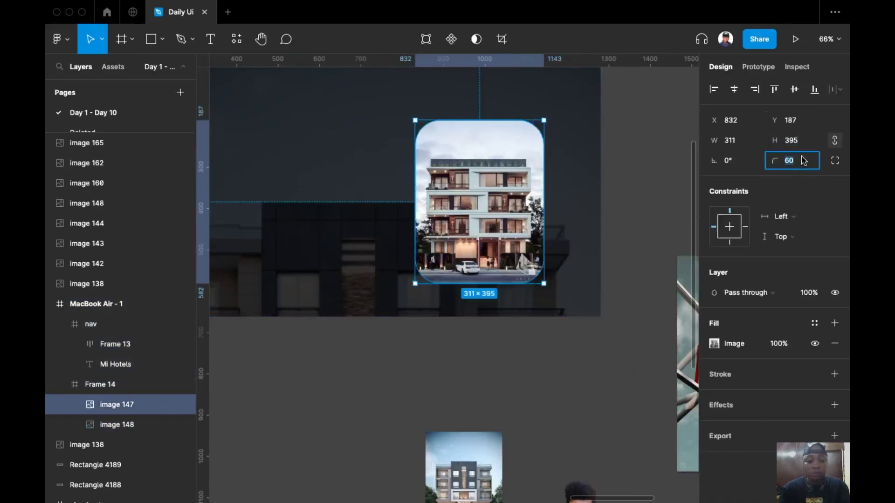
{"action": "type", "text": "32"}
{"action": "key", "text": "Return"}
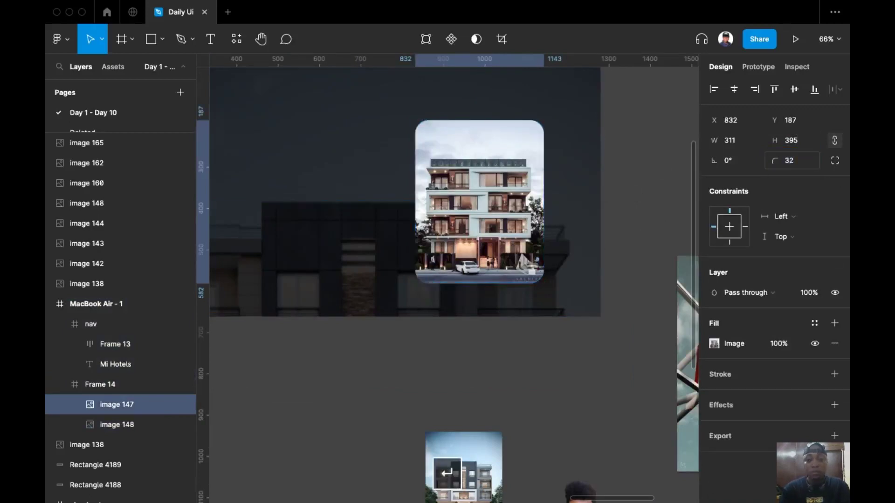
{"action": "left_click", "coordinate": [650, 144]}
{"action": "left_click", "coordinate": [154, 384]}
{"action": "left_click", "coordinate": [516, 256]}
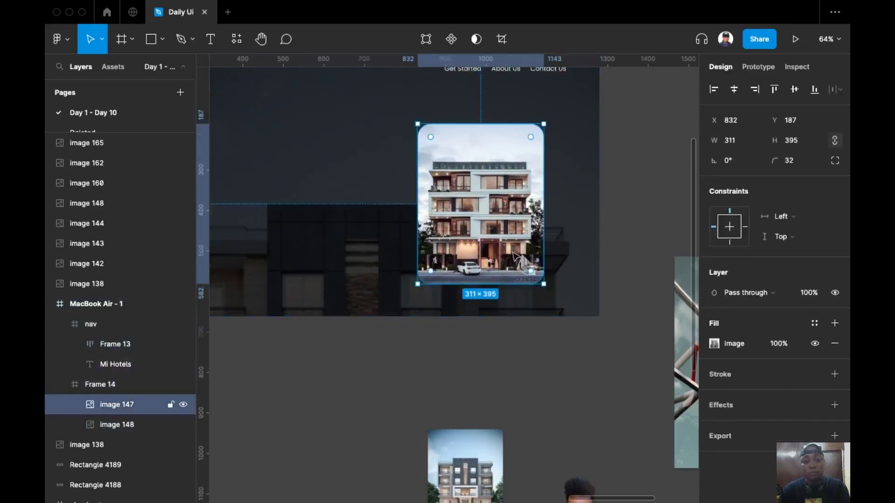
Step: Move the three people cut-outs, the small building image and the basketball image out from below the landing page, starting at about X 9170
{"action": "scroll", "coordinate": [510, 224], "scroll_direction": "up", "scroll_amount": 1}
{"action": "scroll", "coordinate": [506, 197], "scroll_direction": "down", "scroll_amount": 5}
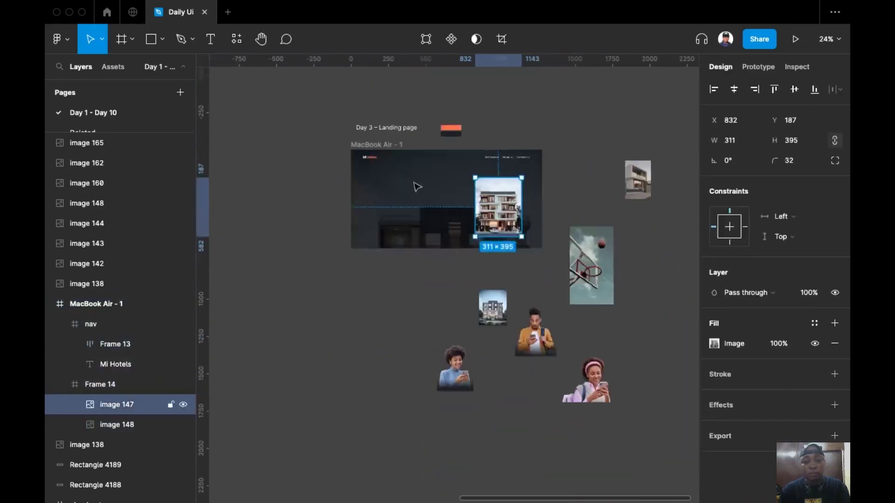
{"action": "left_click", "coordinate": [368, 145]}
{"action": "key", "text": "Escape"}
{"action": "scroll", "coordinate": [568, 360], "scroll_direction": "right", "scroll_amount": 1}
{"action": "scroll", "coordinate": [569, 360], "scroll_direction": "down", "scroll_amount": 1}
{"action": "left_click_drag", "start_coordinate": [591, 400], "coordinate": [399, 172]}
{"action": "left_click_drag", "start_coordinate": [493, 290], "coordinate": [657, 289]}
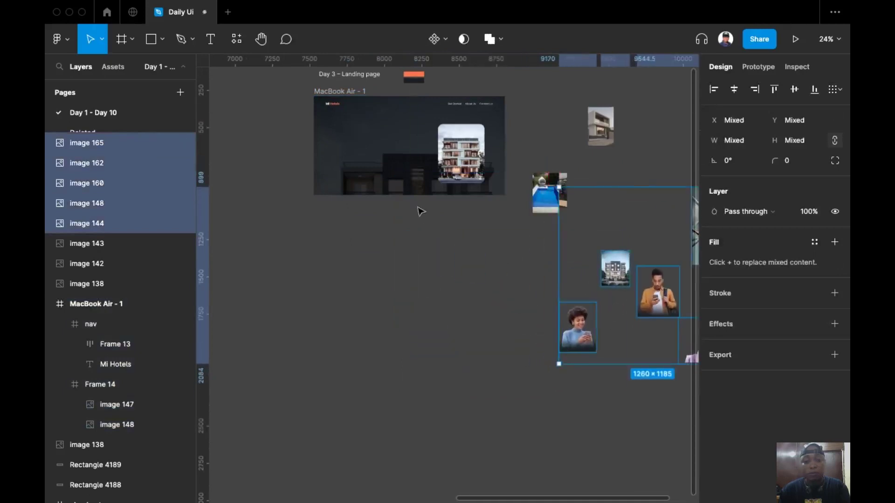
Step: Extend the landing page frame downwards to 1280 × 1770 and turn on Clip content for the hero frame
{"action": "left_click_drag", "start_coordinate": [410, 195], "coordinate": [408, 361]}
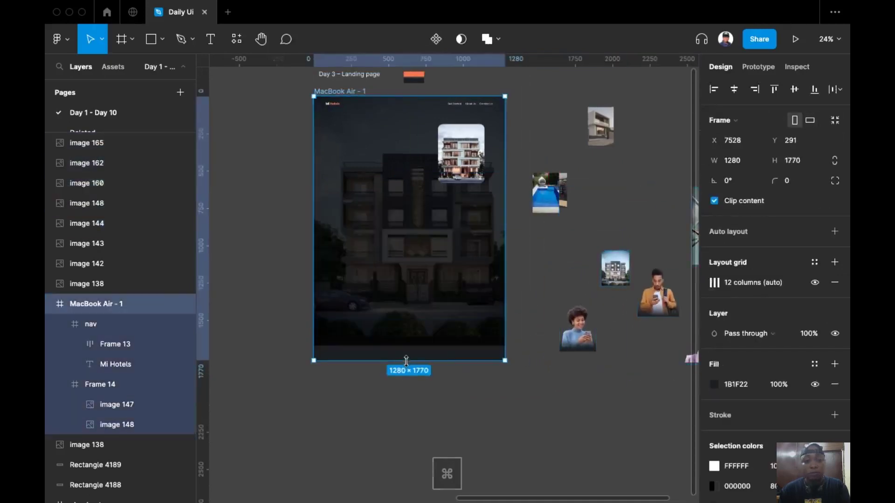
{"action": "left_click", "coordinate": [384, 142]}
{"action": "left_click", "coordinate": [736, 200]}
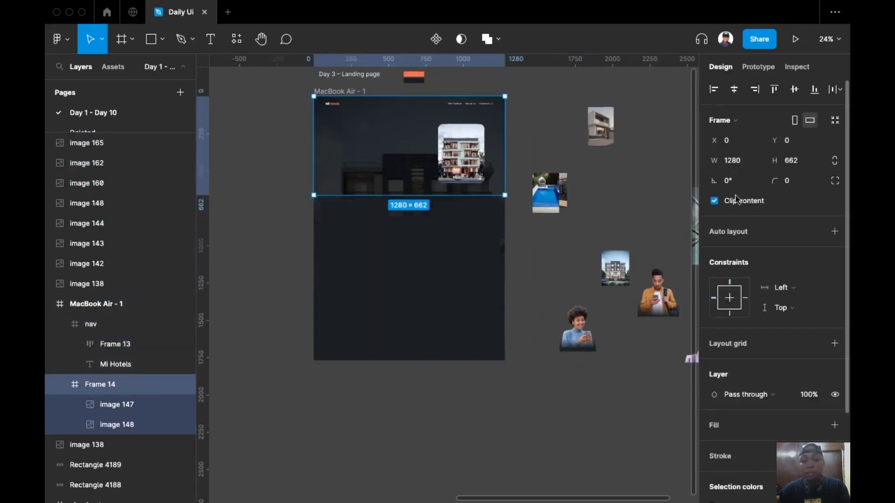
{"action": "left_click", "coordinate": [455, 259]}
Step: Enlarge the rounded building image 147 proportionally to 689 × 875 and position it at X 573, Y 113 in the hero frame
{"action": "scroll", "coordinate": [446, 303], "scroll_direction": "up", "scroll_amount": 5}
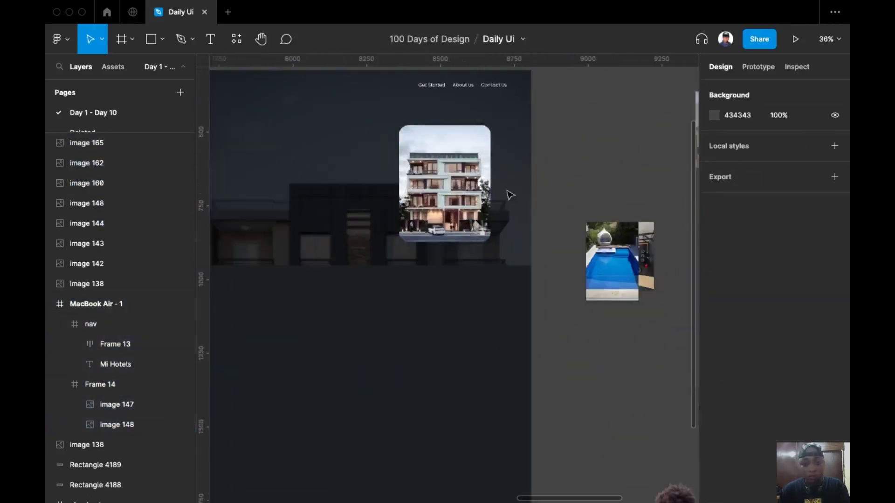
{"action": "scroll", "coordinate": [510, 195], "scroll_direction": "up", "scroll_amount": 3}
{"action": "scroll", "coordinate": [603, 196], "scroll_direction": "down", "scroll_amount": 2}
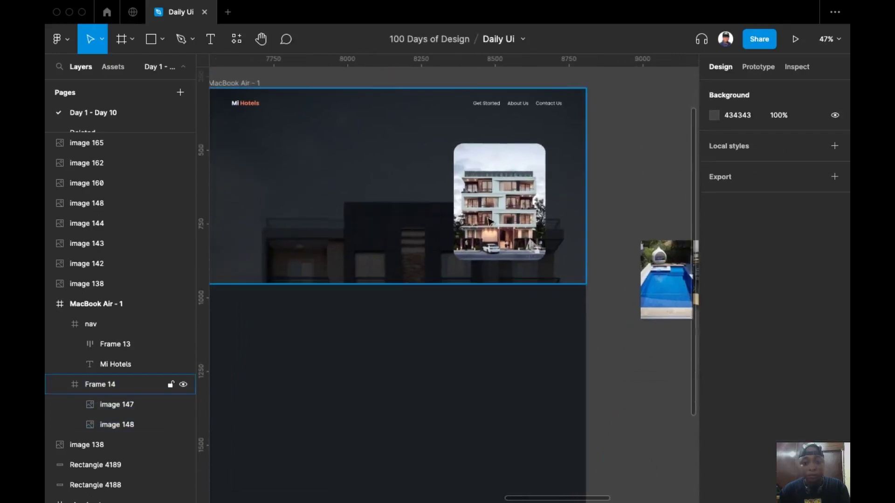
{"action": "left_click", "coordinate": [490, 220]}
{"action": "left_click", "coordinate": [490, 221]}
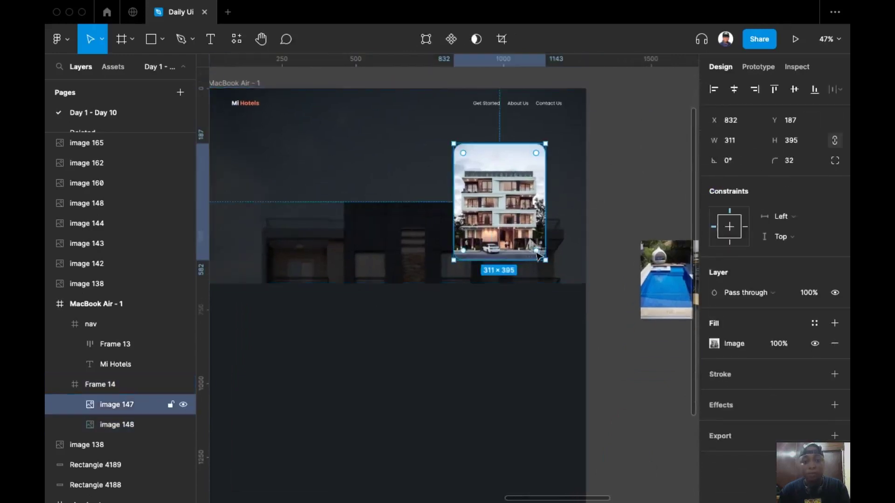
{"action": "left_click_drag", "start_coordinate": [545, 262], "coordinate": [601, 331]}
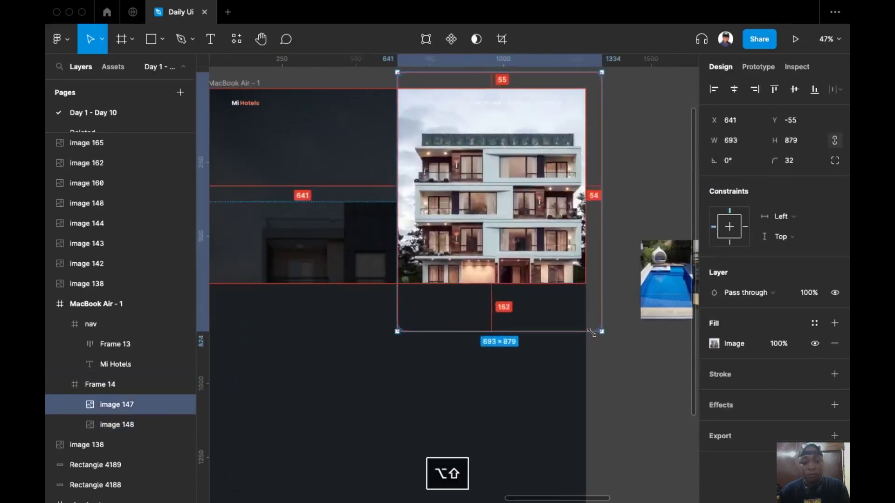
{"action": "left_click_drag", "start_coordinate": [504, 189], "coordinate": [485, 238]}
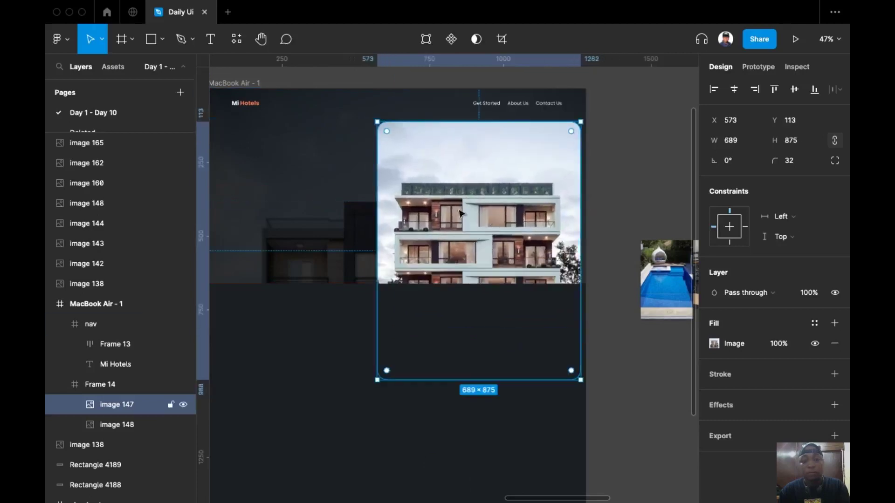
Step: Crop the upper edge of the enlarged building image down to just above the roofline
{"action": "left_click", "coordinate": [502, 39]}
{"action": "left_click_drag", "start_coordinate": [483, 123], "coordinate": [483, 167]}
{"action": "left_click", "coordinate": [664, 135]}
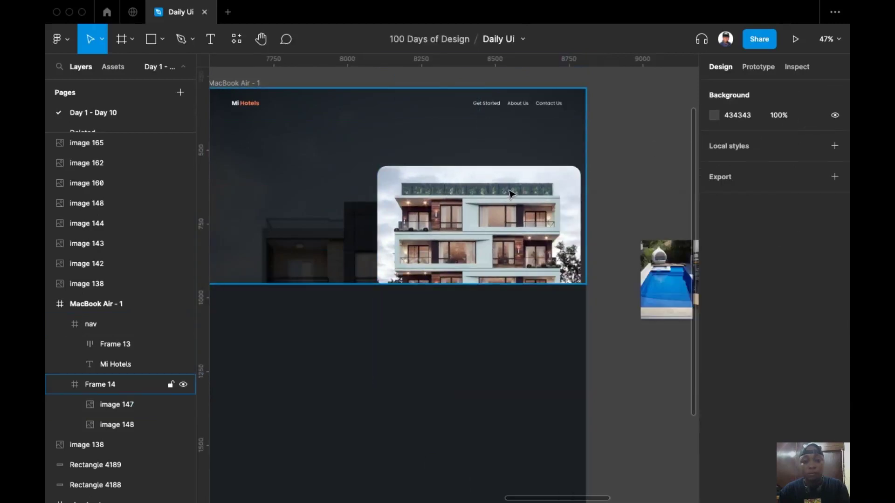
Step: Move the rounded building image up to Y 167 and align its right edge with the last column, showing the layout grid only for this alignment
{"action": "double_click", "coordinate": [463, 195]}
{"action": "mouse_move", "coordinate": [461, 191]}
{"action": "left_mouse_down"}
{"action": "mouse_move", "coordinate": [442, 191]}
{"action": "mouse_move", "coordinate": [450, 183]}
{"action": "mouse_move", "coordinate": [451, 190]}
{"action": "left_mouse_up"}
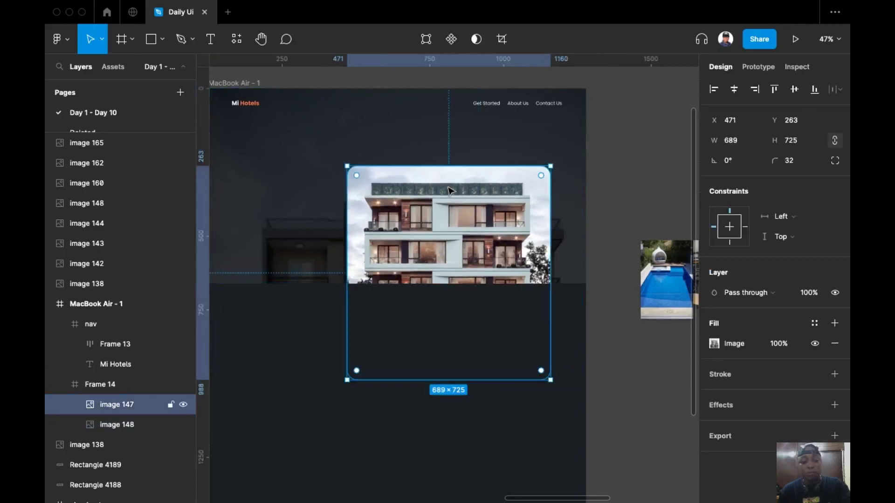
{"action": "key", "text": "shift+g"}
{"action": "left_click_drag", "start_coordinate": [485, 209], "coordinate": [496, 183]}
{"action": "left_click_drag", "start_coordinate": [553, 168], "coordinate": [520, 174]}
{"action": "left_click", "coordinate": [623, 136]}
{"action": "left_click", "coordinate": [530, 174]}
{"action": "left_click", "coordinate": [529, 174]}
{"action": "left_click_drag", "start_coordinate": [570, 148], "coordinate": [562, 168]}
{"action": "key", "text": "Escape"}
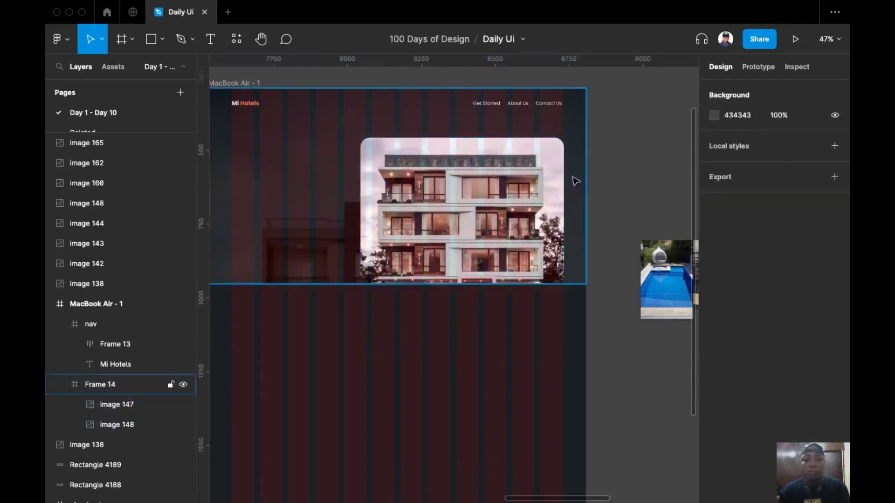
{"action": "scroll", "coordinate": [513, 210], "scroll_direction": "up", "scroll_amount": 5}
{"action": "key", "text": "ctrl+g"}
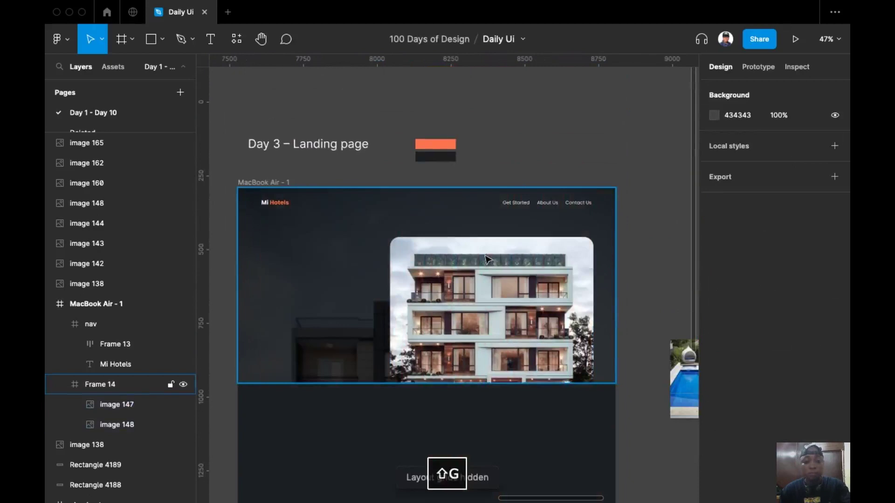
{"action": "scroll", "coordinate": [493, 202], "scroll_direction": "up", "scroll_amount": 2}
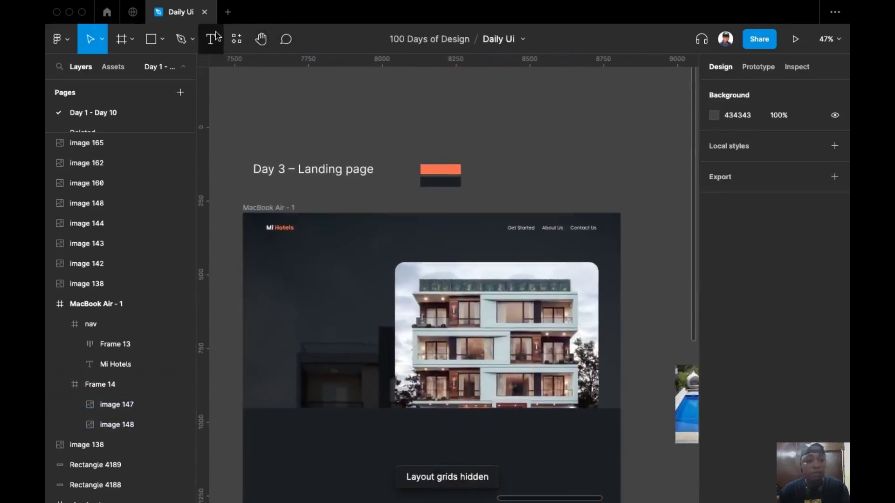
Step: Duplicate the Mi Hotels logo text into the hero frame below the original, at X 91, Y 209
{"action": "left_click", "coordinate": [210, 41]}
{"action": "scroll", "coordinate": [302, 265], "scroll_direction": "up", "scroll_amount": 5}
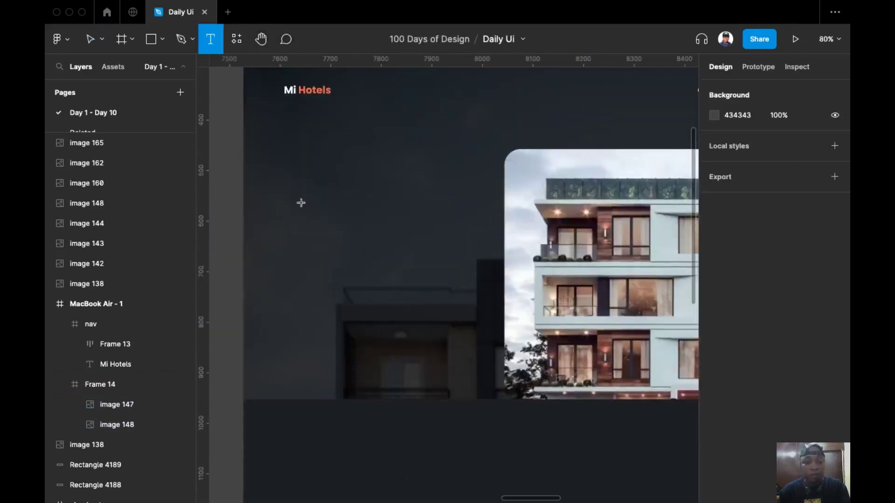
{"action": "key", "text": "Escape"}
{"action": "left_click", "coordinate": [309, 93]}
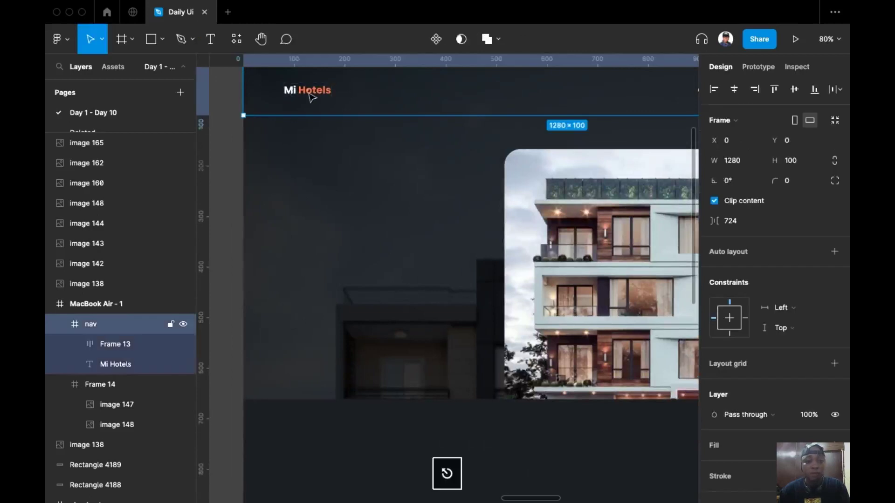
{"action": "left_click", "coordinate": [314, 97]}
{"action": "left_click_drag", "start_coordinate": [314, 96], "coordinate": [321, 185], "text": "alt"}
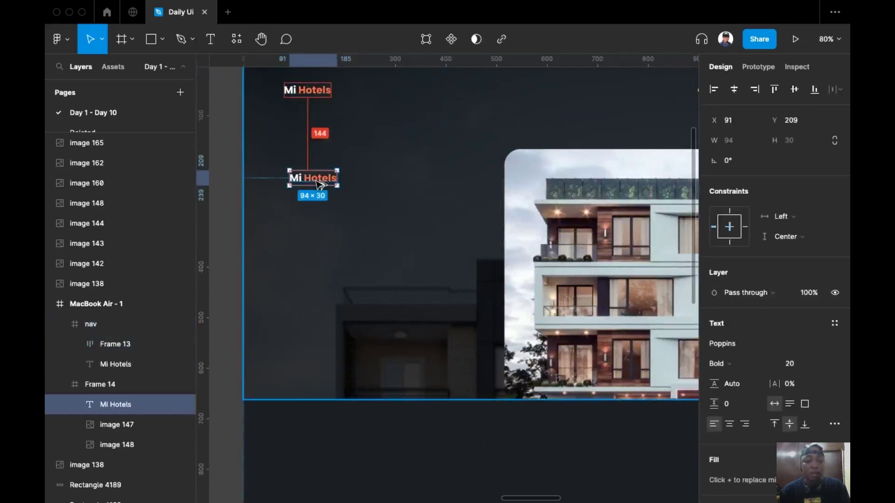
Step: Replace the duplicated text with the heading "Feel Home while Away"
{"action": "double_click", "coordinate": [315, 180]}
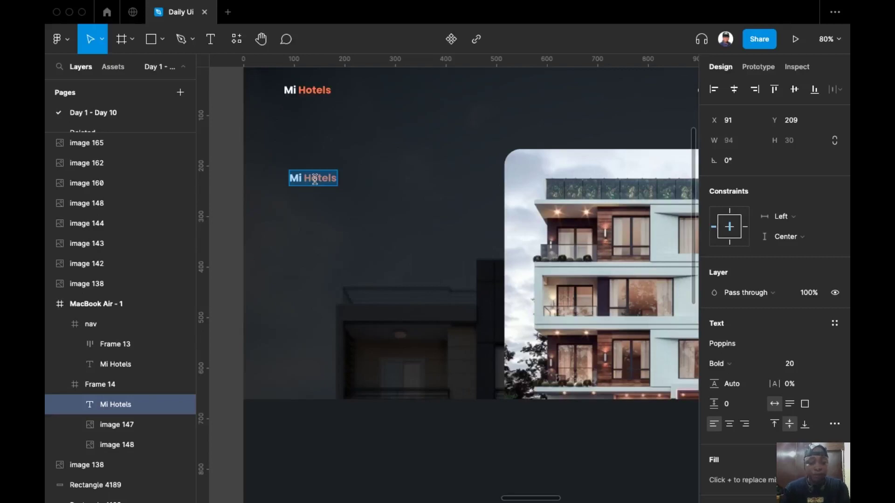
{"action": "type", "text": "Feel "}
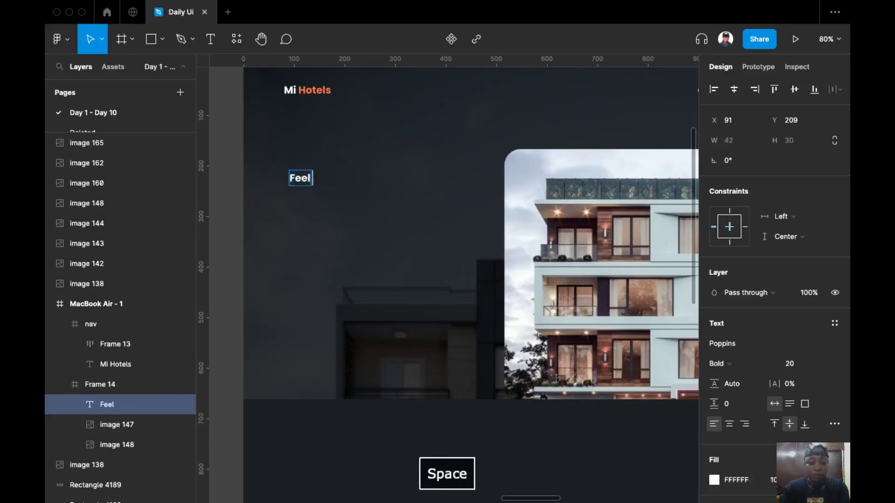
{"action": "type", "text": "Hom"}
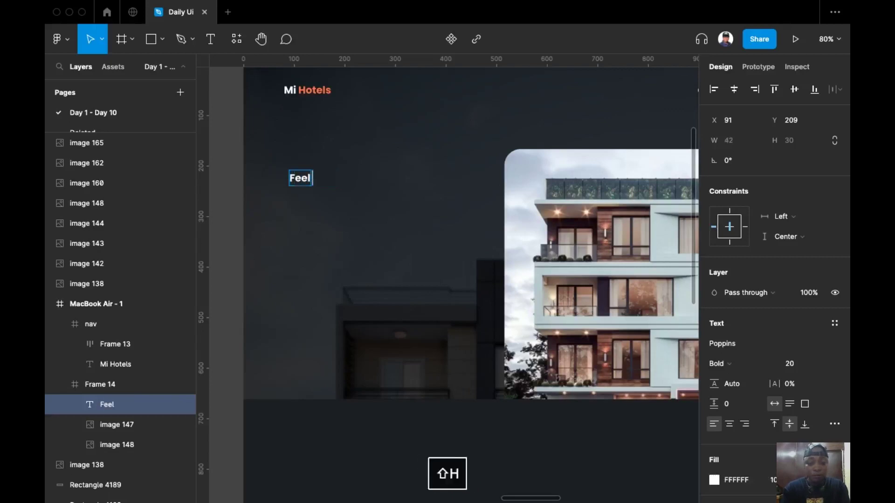
{"action": "type", "text": "e whk"}
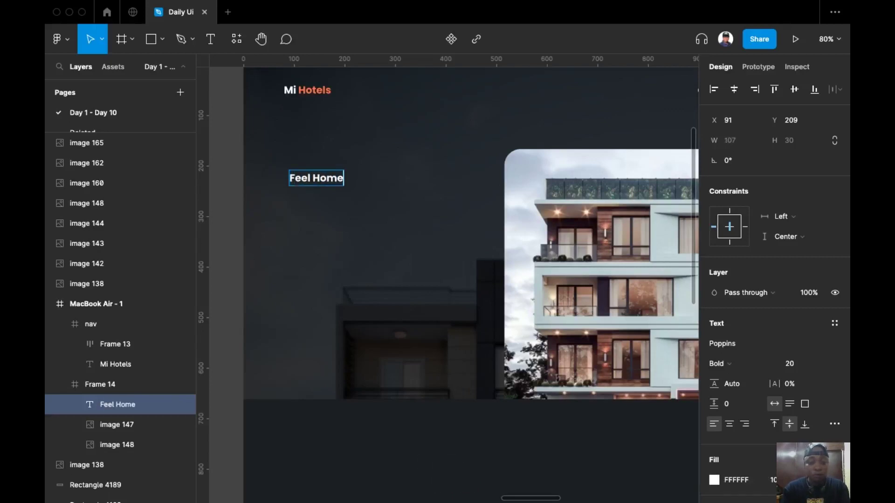
{"action": "key", "text": "BackSpace"}
{"action": "type", "text": "ile "}
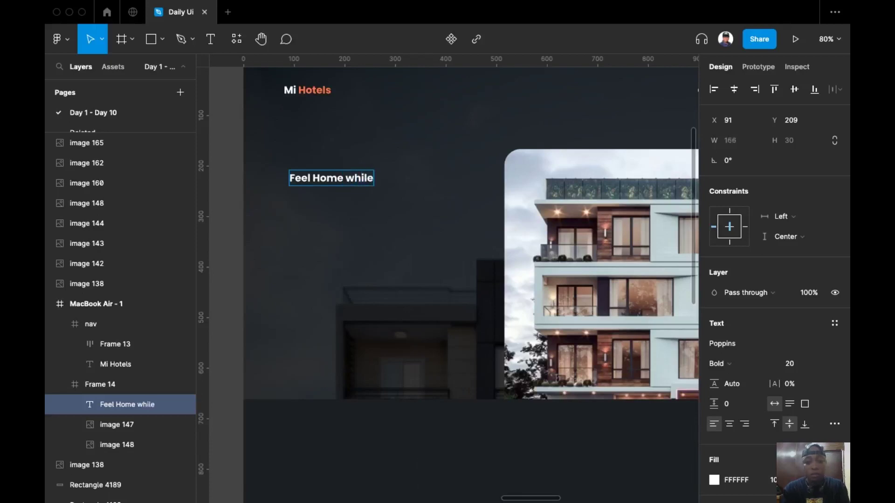
{"action": "type", "text": "A"}
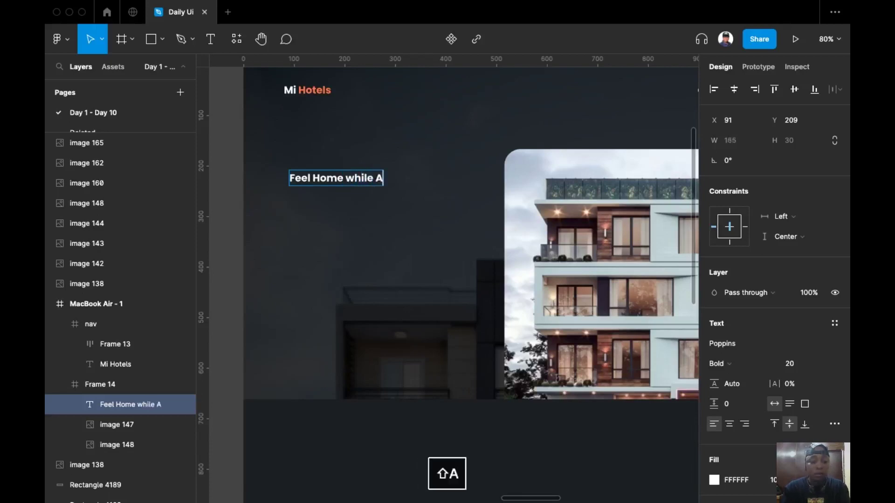
{"action": "type", "text": "way"}
{"action": "key", "text": "Escape"}
Step: Set the heading's font size to 60
{"action": "left_click", "coordinate": [792, 364]}
{"action": "type", "text": "6"}
{"action": "key", "text": "Return"}
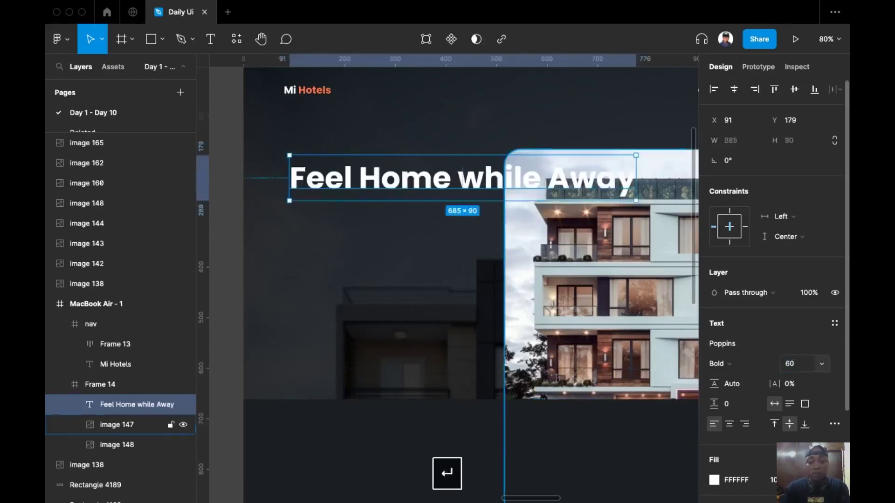
Step: Scale the rounded building image down proportionally from its lower-left corner to 565 × 594.52, keeping its upper-right corner fixed
{"action": "scroll", "coordinate": [385, 154], "scroll_direction": "right", "scroll_amount": 5}
{"action": "scroll", "coordinate": [462, 198], "scroll_direction": "down", "scroll_amount": 5}
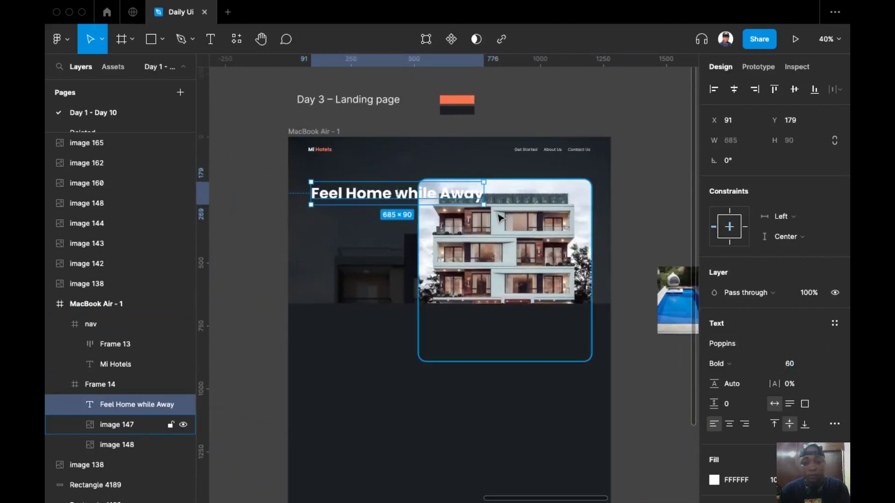
{"action": "left_click", "coordinate": [443, 287]}
{"action": "key", "text": "k"}
{"action": "left_click_drag", "start_coordinate": [417, 361], "coordinate": [448, 328]}
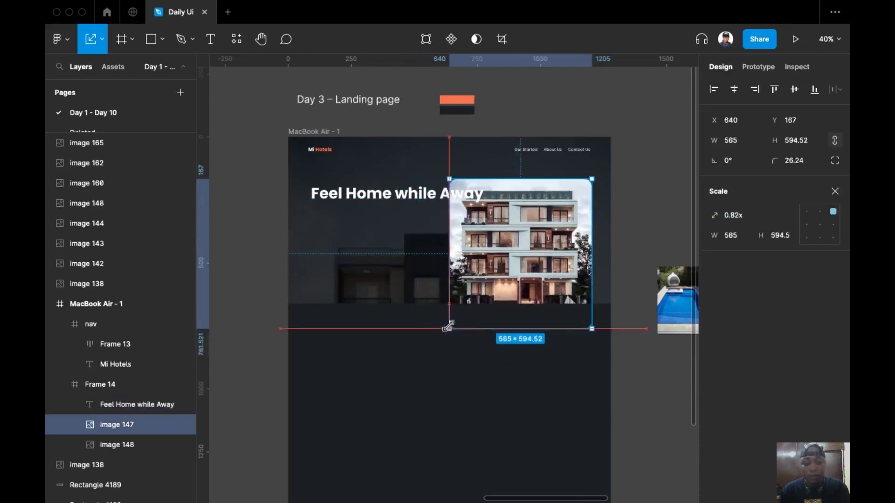
Step: Insert a line break in the hero heading after "while", putting "Away" on a second line
{"action": "left_click", "coordinate": [363, 195]}
{"action": "scroll", "coordinate": [363, 205], "scroll_direction": "up", "scroll_amount": 1}
{"action": "double_click", "coordinate": [414, 201]}
{"action": "left_click", "coordinate": [448, 194]}
{"action": "key", "text": "Return"}
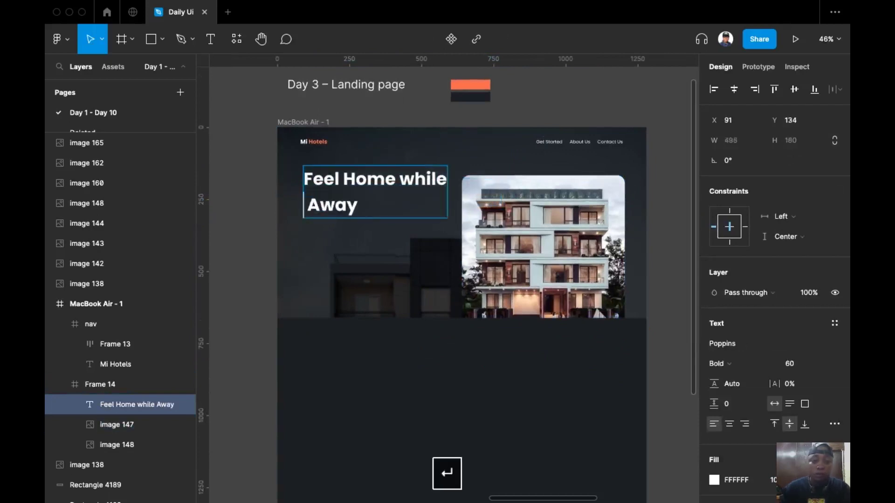
Step: Add the lowercase word "with" after "Away" on the heading's second line
{"action": "left_click", "coordinate": [378, 201]}
{"action": "type", "text": "W"}
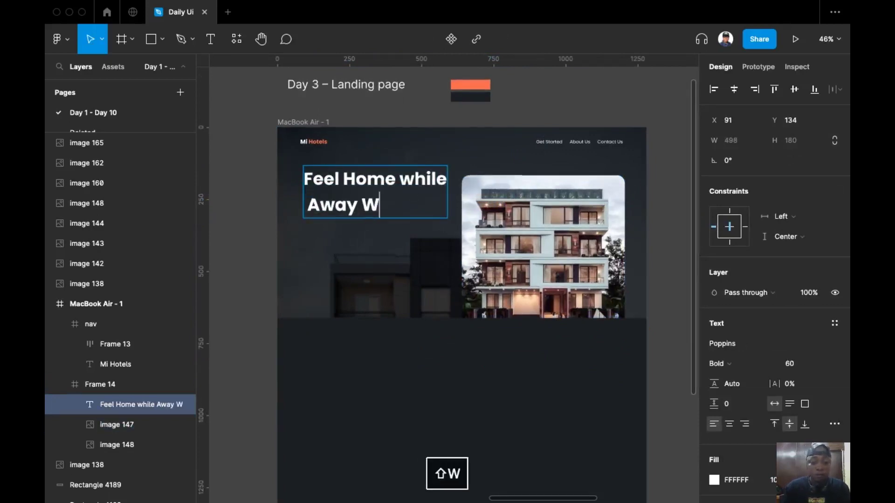
{"action": "type", "text": "ith"}
{"action": "key", "text": "BackSpace"}
{"action": "key", "text": "BackSpace"}
{"action": "key", "text": "BackSpace"}
{"action": "key", "text": "BackSpace"}
{"action": "key", "text": "BackSpace"}
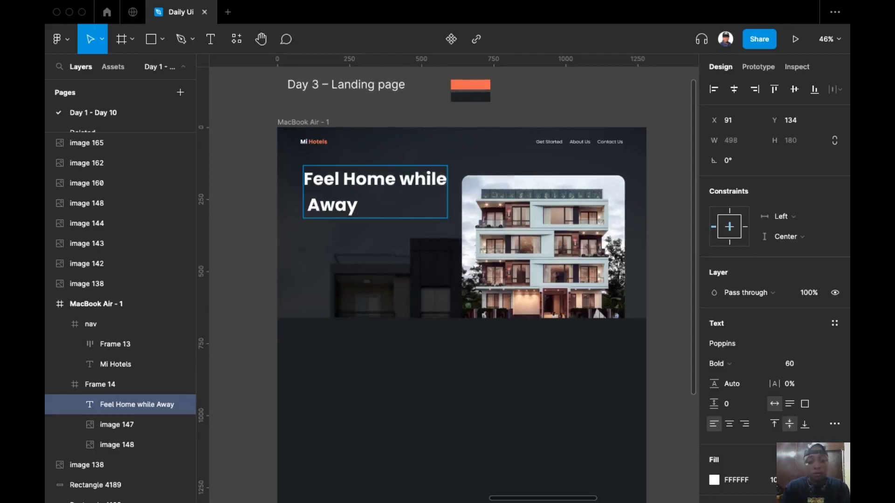
{"action": "type", "text": "with"}
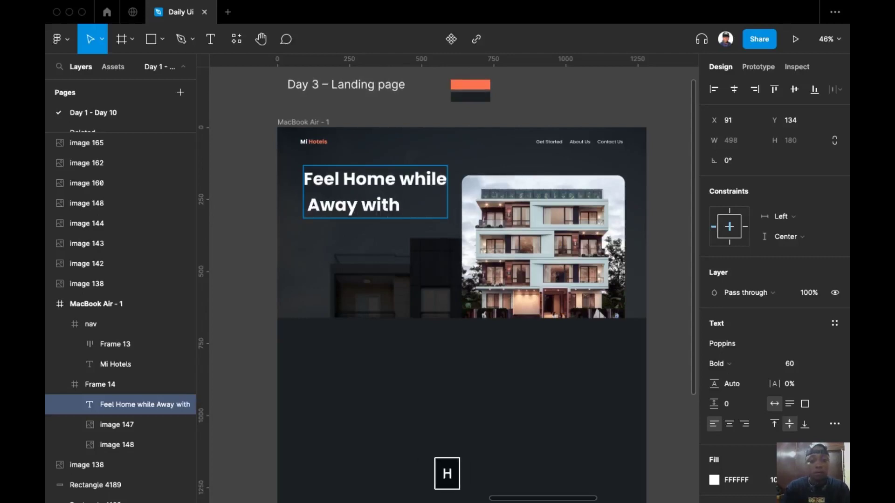
Step: Add "Mi Hotels" as a third line of the heading and move the heading down to Y 240
{"action": "key", "text": "Return"}
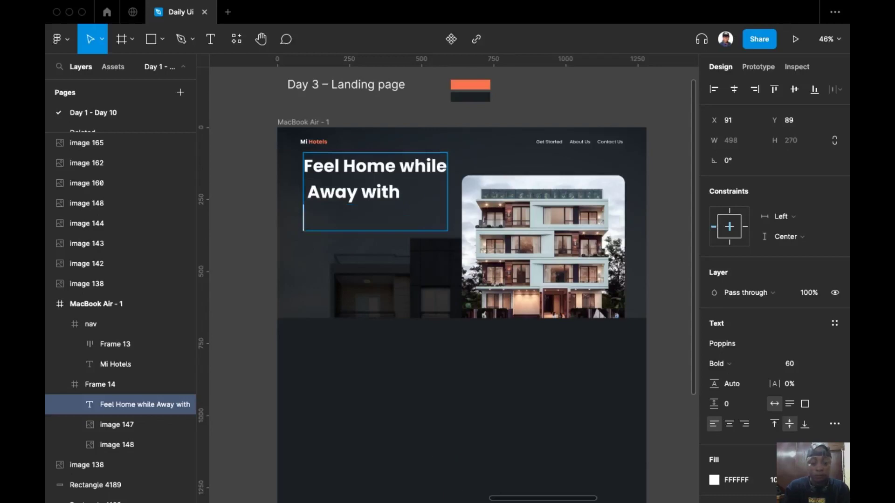
{"action": "type", "text": "Mi H"}
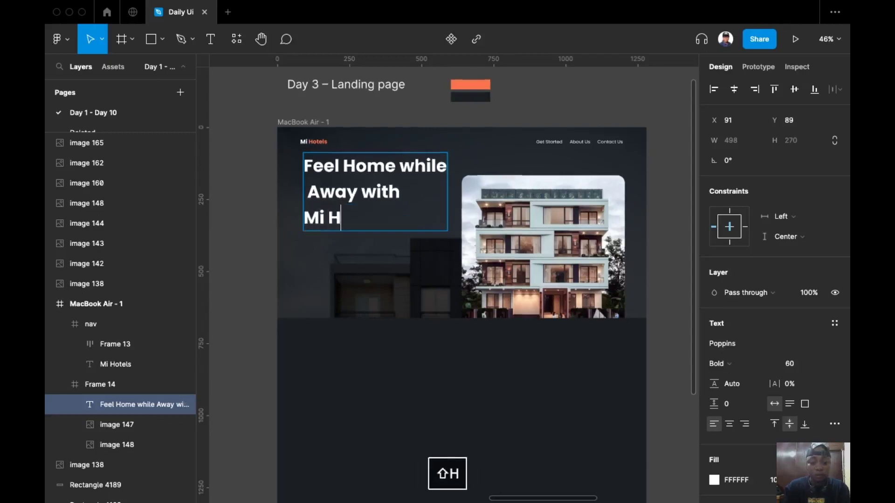
{"action": "type", "text": "otels"}
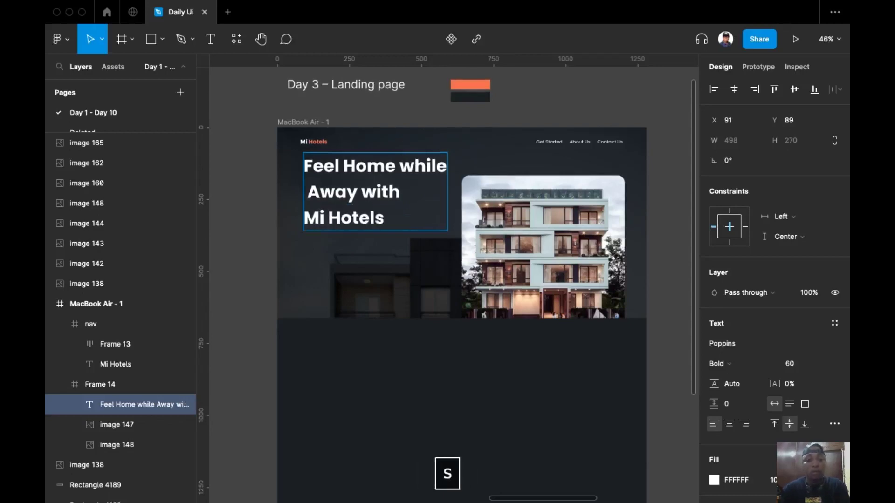
{"action": "key", "text": "Escape"}
{"action": "key", "text": "Escape"}
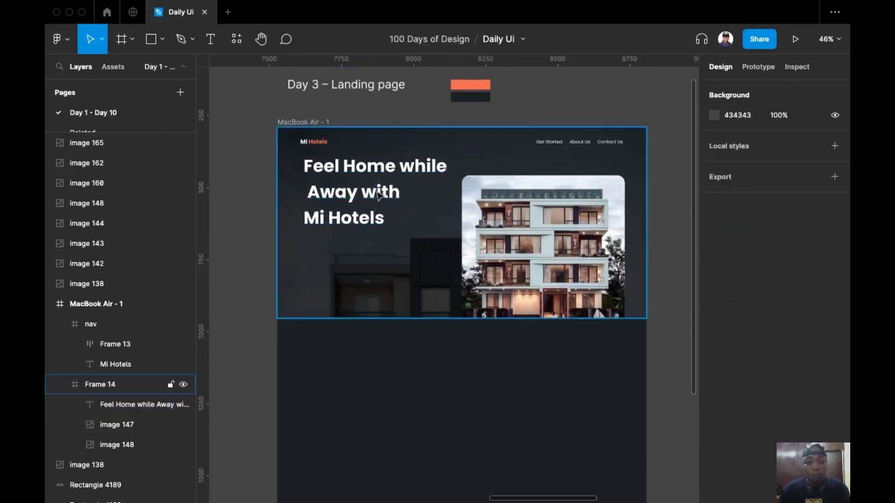
{"action": "double_click", "coordinate": [368, 212]}
{"action": "left_click_drag", "start_coordinate": [372, 220], "coordinate": [372, 265]}
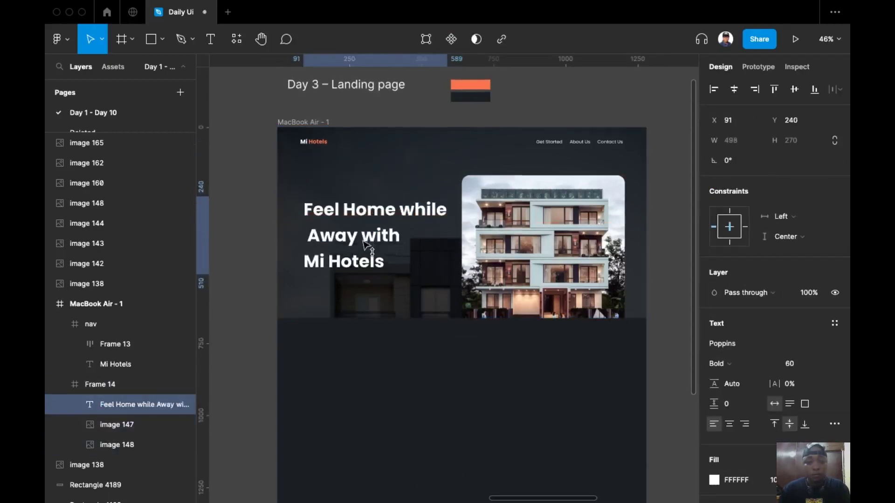
Step: Color the words "Feel Home" in the heading with the orange document color F97643
{"action": "triple_click", "coordinate": [348, 205]}
{"action": "left_click", "coordinate": [358, 235]}
{"action": "left_click_drag", "start_coordinate": [443, 218], "coordinate": [251, 234]}
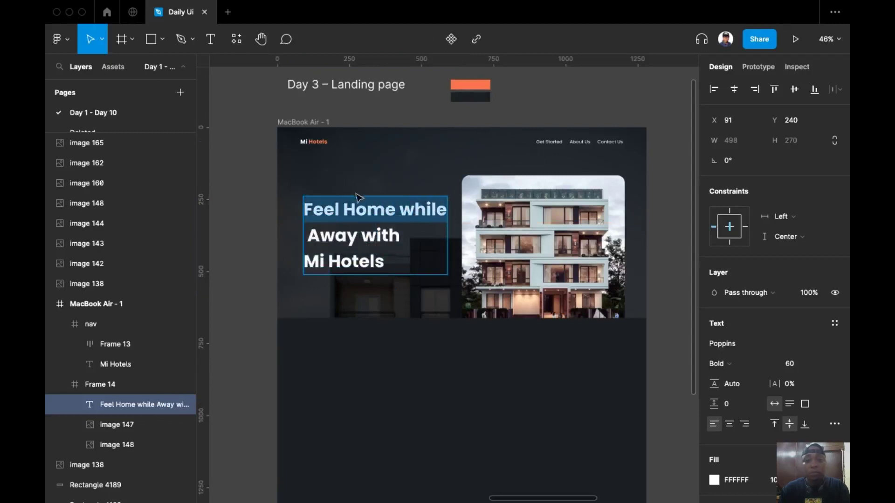
{"action": "left_click", "coordinate": [368, 219]}
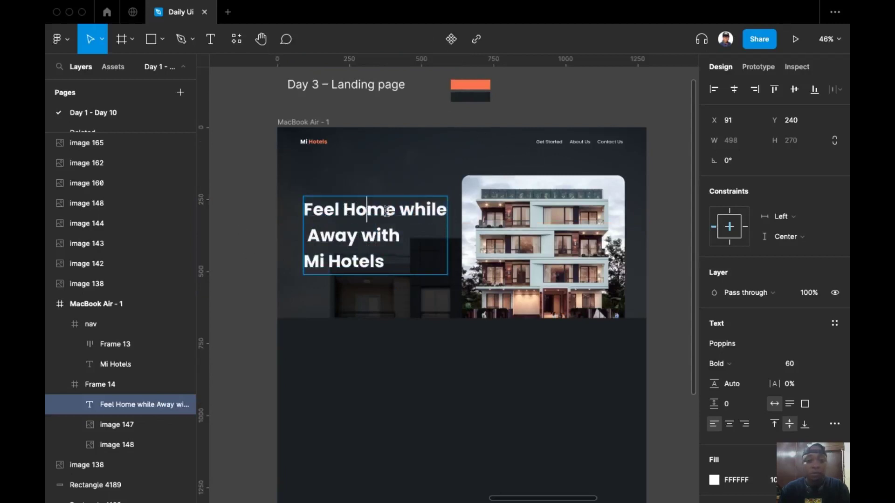
{"action": "left_click_drag", "start_coordinate": [396, 211], "coordinate": [304, 211]}
{"action": "scroll", "coordinate": [769, 327], "scroll_direction": "down", "scroll_amount": 3}
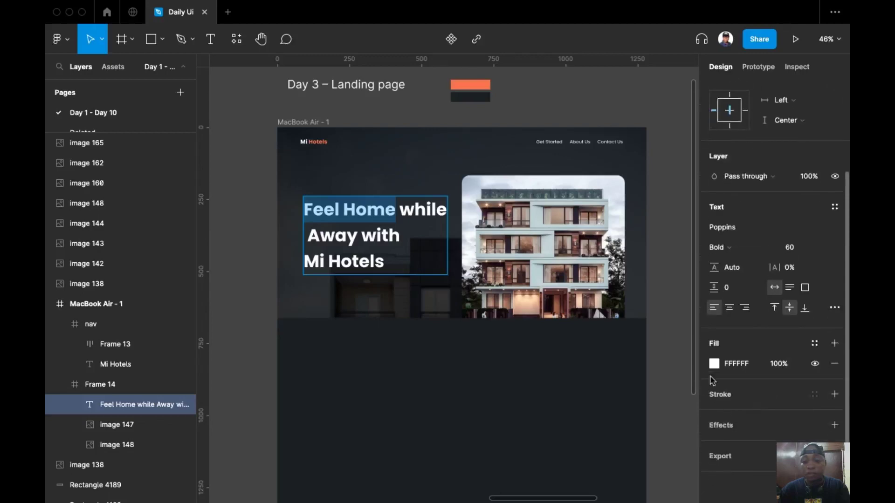
{"action": "left_click", "coordinate": [714, 364]}
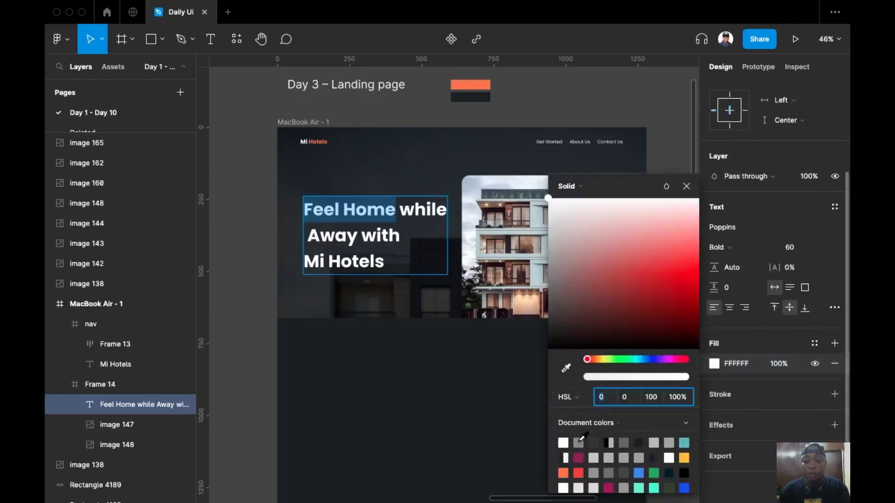
{"action": "left_click", "coordinate": [563, 473]}
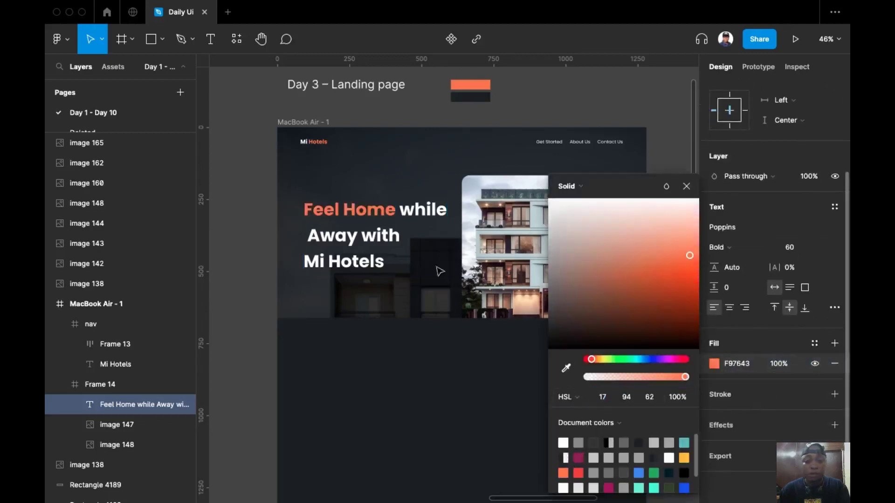
Step: Color the words "with Mi Hotels" in the heading with the same orange document color
{"action": "left_click", "coordinate": [367, 263]}
{"action": "left_click", "coordinate": [361, 248]}
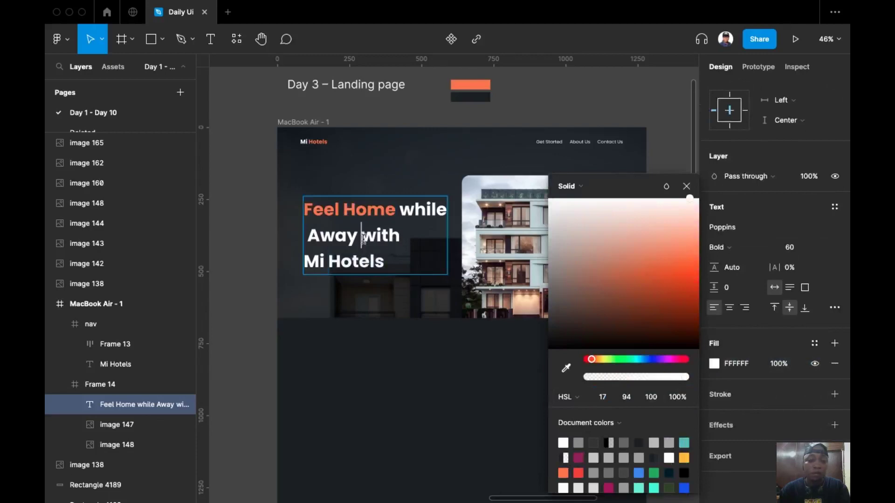
{"action": "left_click_drag", "start_coordinate": [364, 238], "coordinate": [393, 269]}
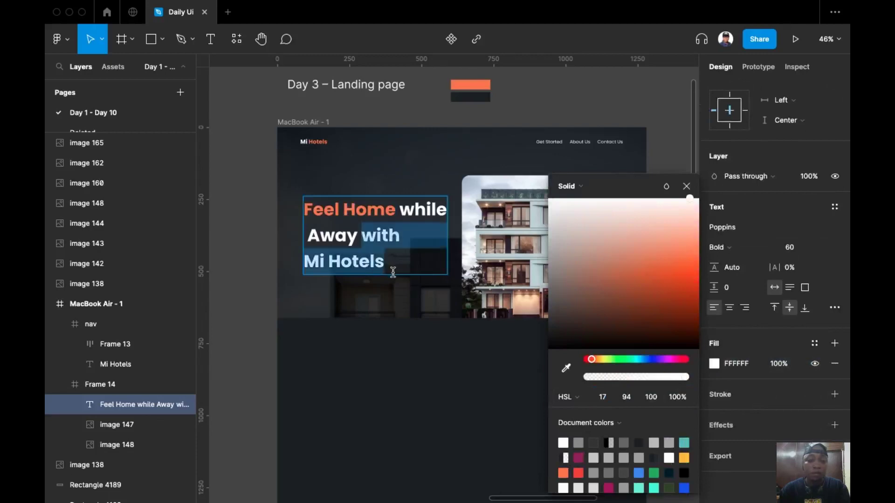
{"action": "left_click", "coordinate": [563, 473]}
{"action": "left_click", "coordinate": [609, 87]}
Step: Extend the landing page frame downwards to 1280 × 1976
{"action": "scroll", "coordinate": [606, 117], "scroll_direction": "down", "scroll_amount": 3}
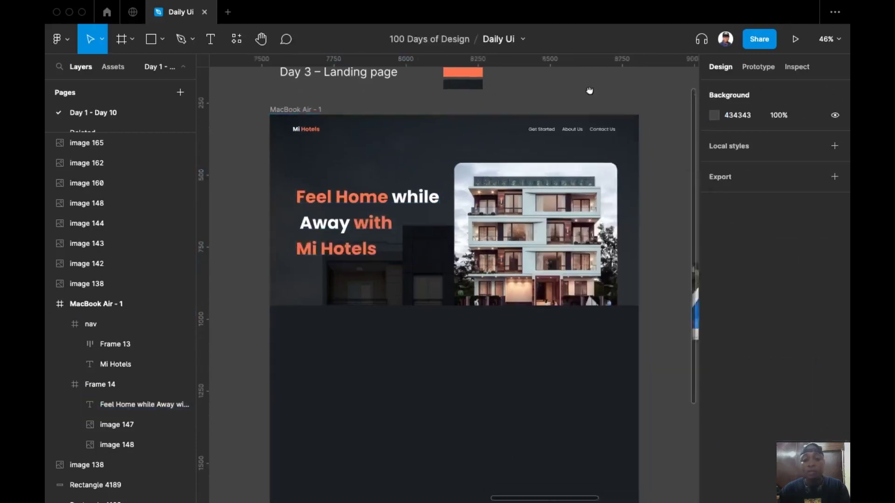
{"action": "scroll", "coordinate": [629, 172], "scroll_direction": "up", "scroll_amount": 3}
{"action": "scroll", "coordinate": [625, 205], "scroll_direction": "down", "scroll_amount": 3}
{"action": "scroll", "coordinate": [606, 205], "scroll_direction": "up", "scroll_amount": 3}
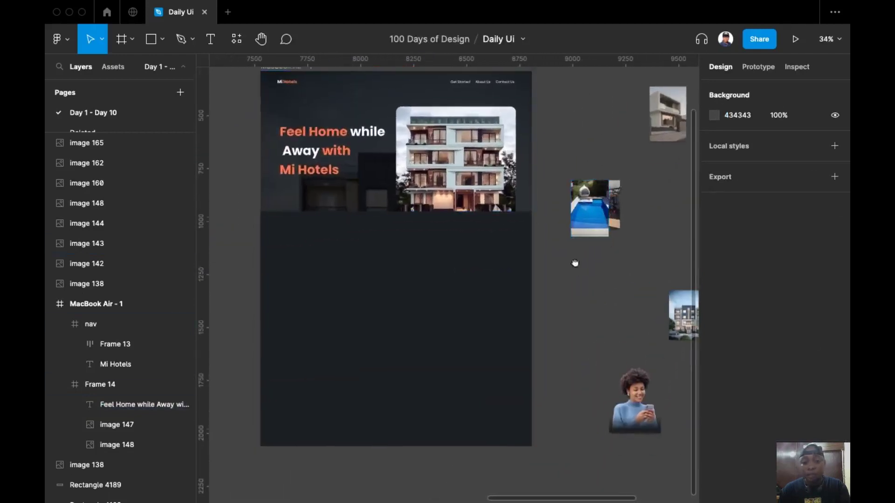
{"action": "scroll", "coordinate": [518, 275], "scroll_direction": "down", "scroll_amount": 1}
{"action": "left_click", "coordinate": [396, 433]}
{"action": "left_click_drag", "start_coordinate": [392, 436], "coordinate": [393, 481]}
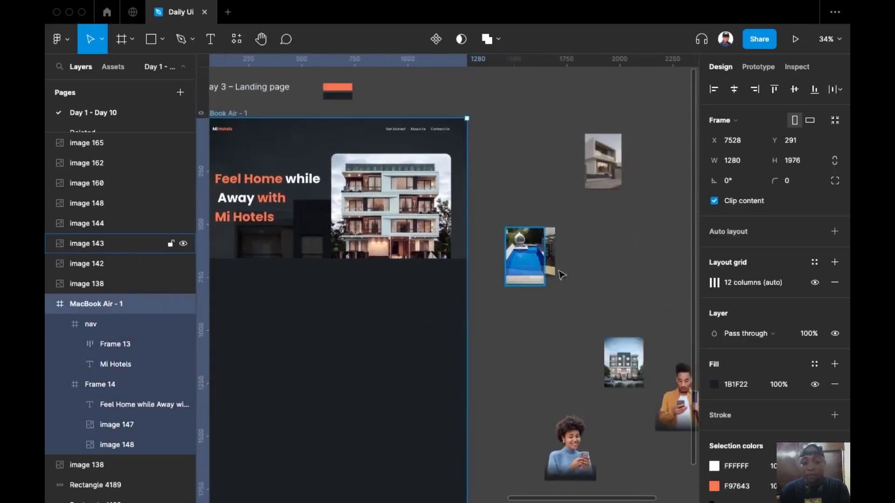
Step: Move the three cutout photos of people from the canvas into the empty area below the hero in the landing page frame
{"action": "left_click_drag", "start_coordinate": [562, 275], "coordinate": [582, 169]}
{"action": "scroll", "coordinate": [589, 318], "scroll_direction": "right", "scroll_amount": 3}
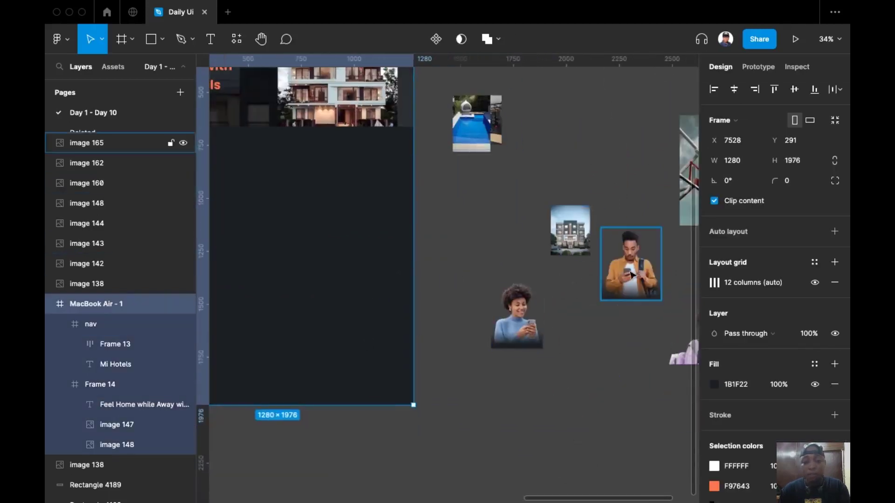
{"action": "left_click_drag", "start_coordinate": [630, 303], "coordinate": [375, 256]}
{"action": "left_click_drag", "start_coordinate": [517, 317], "coordinate": [311, 255]}
{"action": "left_click_drag", "start_coordinate": [689, 367], "coordinate": [315, 312]}
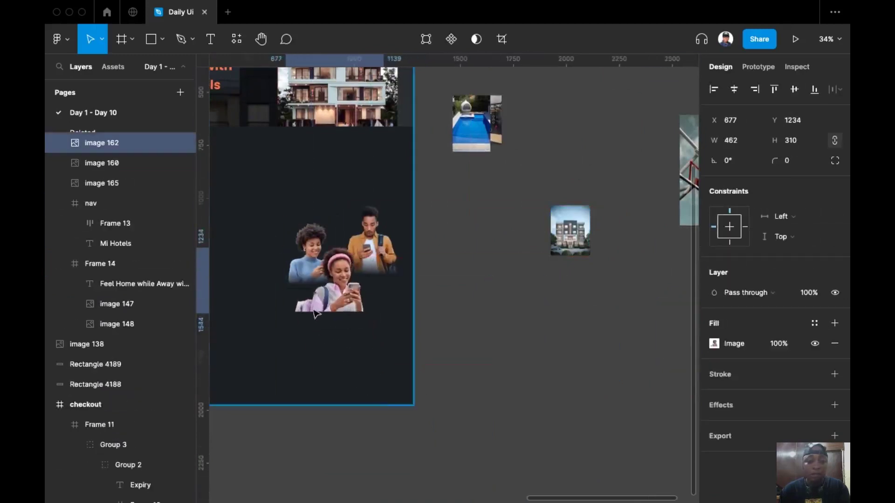
Step: Shift the three people photos together to the left half of the landing page frame and show the layout grid
{"action": "scroll", "coordinate": [542, 421], "scroll_direction": "up", "scroll_amount": 5}
{"action": "scroll", "coordinate": [541, 421], "scroll_direction": "left", "scroll_amount": 5}
{"action": "left_click_drag", "start_coordinate": [539, 418], "coordinate": [468, 282]}
{"action": "left_click_drag", "start_coordinate": [541, 356], "coordinate": [419, 316]}
{"action": "key", "text": "ctrl+g"}
{"action": "scroll", "coordinate": [345, 331], "scroll_direction": "up", "scroll_amount": 5}
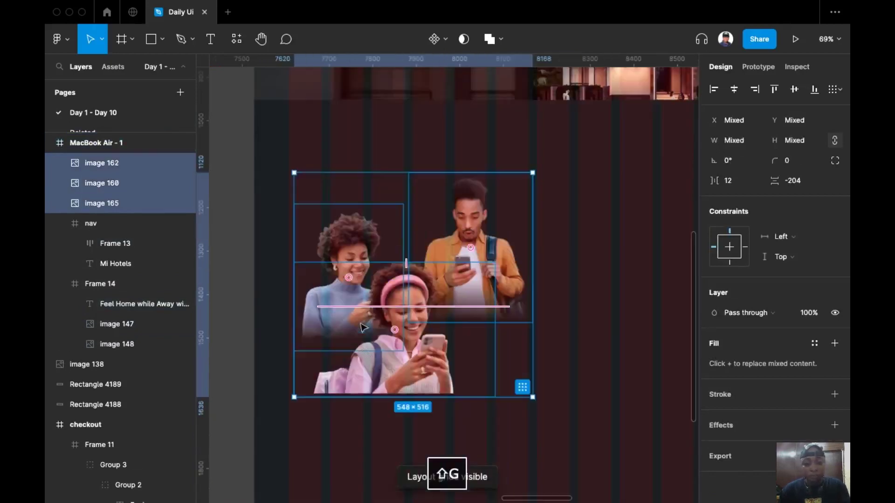
Step: Arrange the three people photos as an overlapping cluster with the woman in the pink headband in front of the other two
{"action": "key", "text": "Escape"}
{"action": "left_click_drag", "start_coordinate": [373, 386], "coordinate": [382, 357]}
{"action": "left_click", "coordinate": [482, 206]}
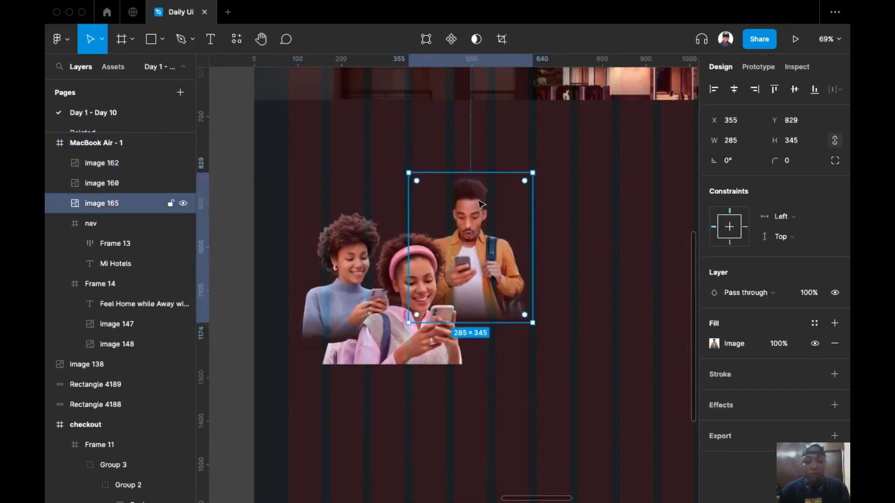
{"action": "left_click_drag", "start_coordinate": [470, 238], "coordinate": [460, 277]}
{"action": "left_click_drag", "start_coordinate": [484, 275], "coordinate": [422, 242]}
Step: Scale the three people photos up together to about 610 × 437 and hide the layout grid
{"action": "left_click_drag", "start_coordinate": [493, 375], "coordinate": [269, 177]}
{"action": "key", "text": "k"}
{"action": "left_click_drag", "start_coordinate": [465, 169], "coordinate": [498, 143]}
{"action": "scroll", "coordinate": [498, 250], "scroll_direction": "down", "scroll_amount": 2}
{"action": "scroll", "coordinate": [498, 250], "scroll_direction": "left", "scroll_amount": 1}
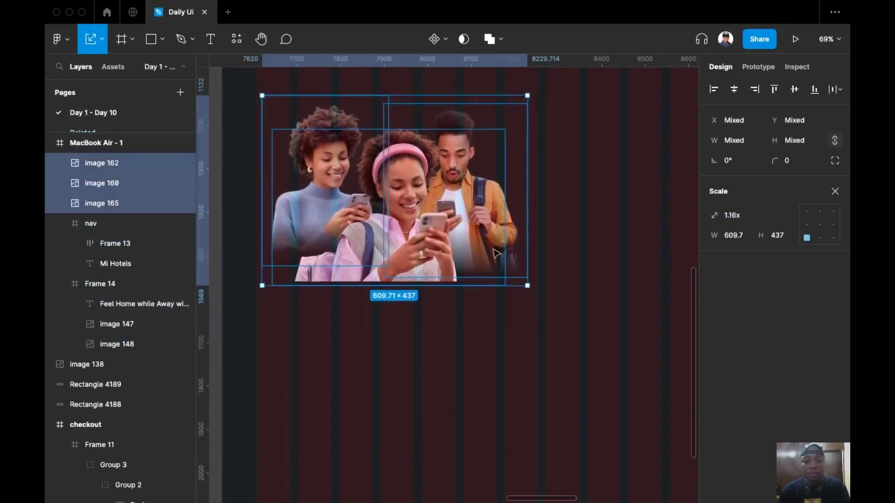
{"action": "scroll", "coordinate": [496, 253], "scroll_direction": "down", "scroll_amount": 2}
{"action": "scroll", "coordinate": [499, 265], "scroll_direction": "up", "scroll_amount": 2}
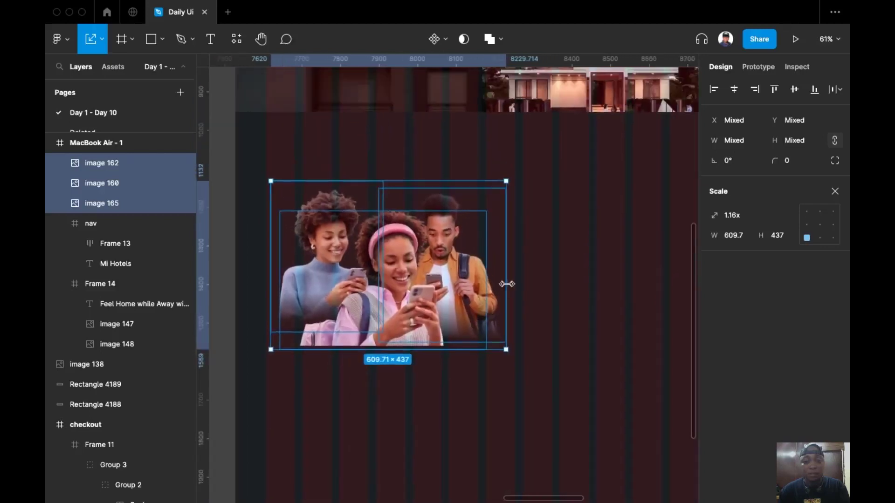
{"action": "key", "text": "Escape"}
{"action": "scroll", "coordinate": [510, 261], "scroll_direction": "right", "scroll_amount": 1}
{"action": "scroll", "coordinate": [466, 265], "scroll_direction": "down", "scroll_amount": 2}
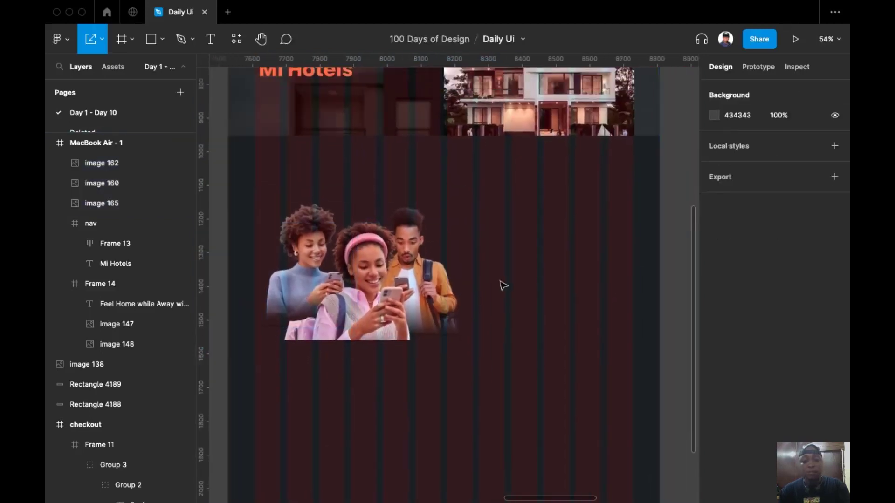
{"action": "key", "text": "shift+g"}
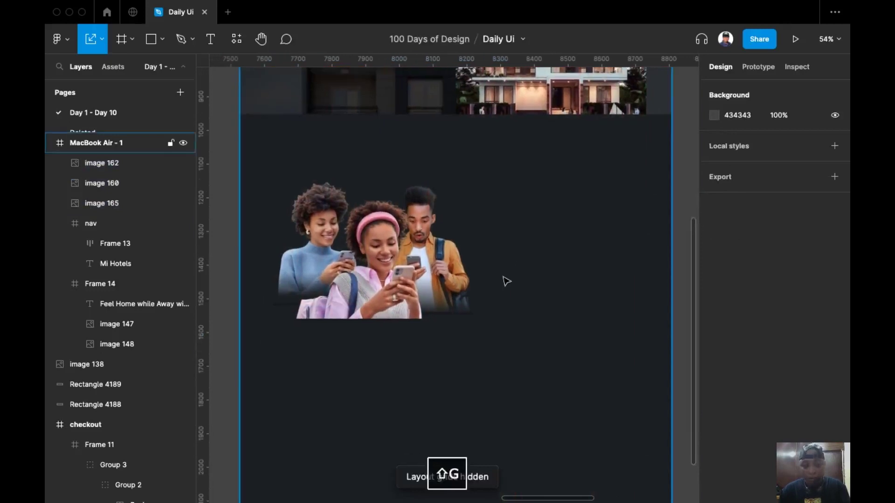
Step: Remove the leading space before "Away" in the hero heading
{"action": "scroll", "coordinate": [506, 281], "scroll_direction": "down", "scroll_amount": 3}
{"action": "double_click", "coordinate": [336, 182]}
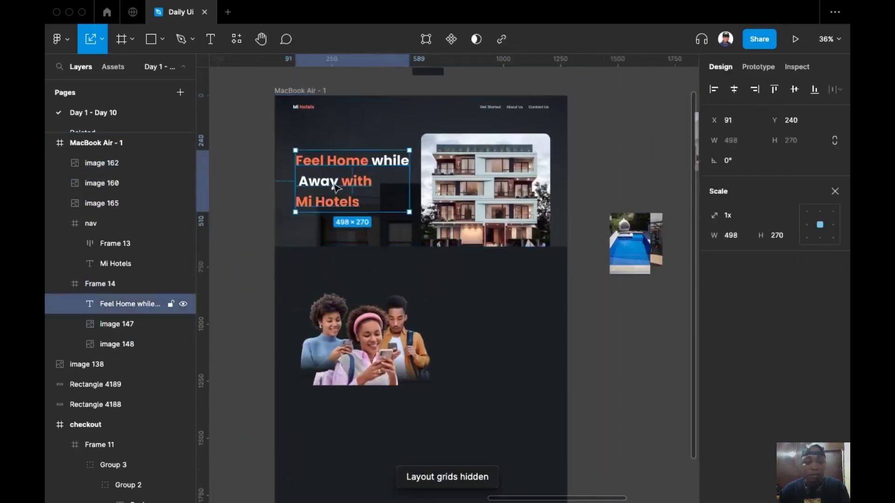
{"action": "double_click", "coordinate": [299, 182]}
{"action": "key", "text": "Escape"}
Step: Duplicate the hero heading beside the people photos and change its text to "Free Internet Connections" with a line break after "Free"
{"action": "left_click_drag", "start_coordinate": [312, 191], "coordinate": [461, 351]}
{"action": "scroll", "coordinate": [464, 352], "scroll_direction": "up", "scroll_amount": 2}
{"action": "key", "text": "Return"}
{"action": "type", "text": "Free Internet Connections"}
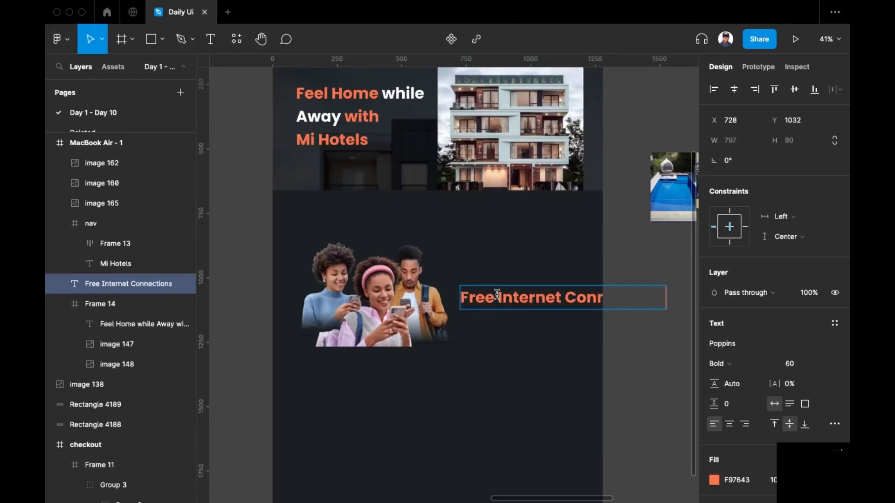
{"action": "key", "text": "Return"}
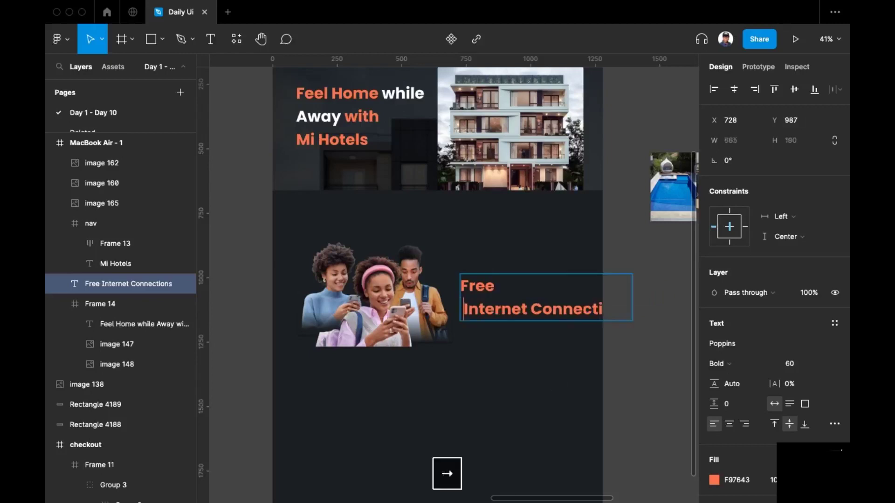
{"action": "key", "text": "BackSpace"}
Step: Add "5G and 4G" after "Free" on the first line of the new heading
{"action": "type", "text": "%G"}
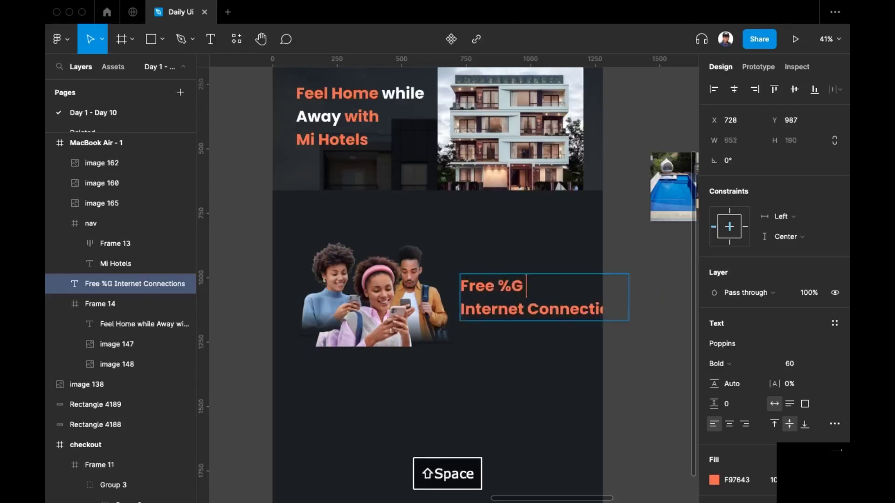
{"action": "key", "text": "BackSpace"}
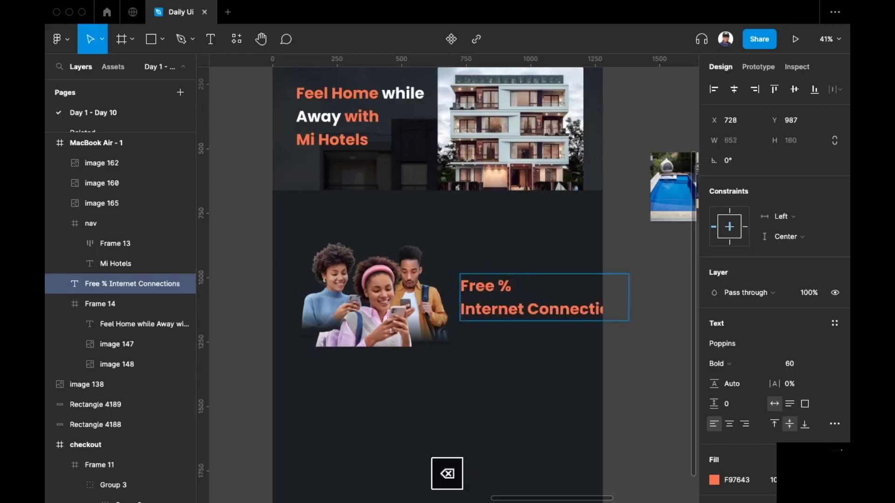
{"action": "key", "text": "BackSpace"}
{"action": "type", "text": "5G"}
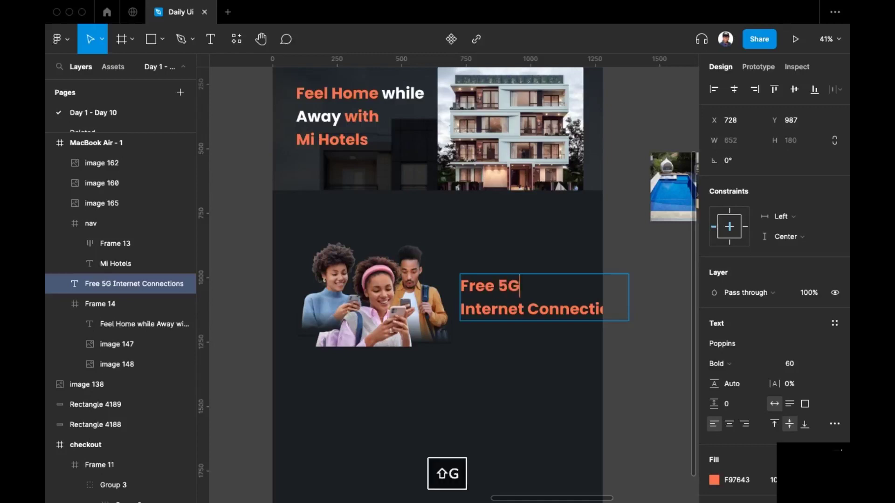
{"action": "type", "text": " a"}
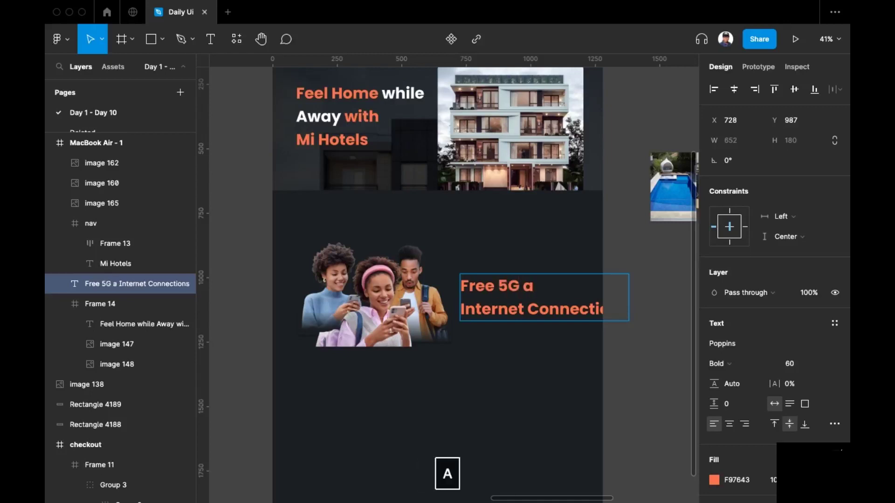
{"action": "type", "text": "nd $"}
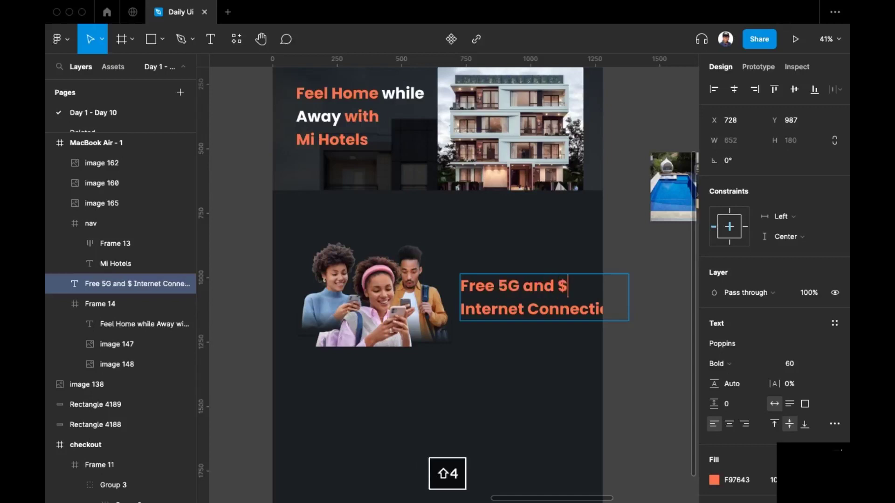
{"action": "type", "text": "G"}
{"action": "key", "text": "BackSpace"}
{"action": "key", "text": "BackSpace"}
{"action": "type", "text": "4G"}
{"action": "key", "text": "Escape"}
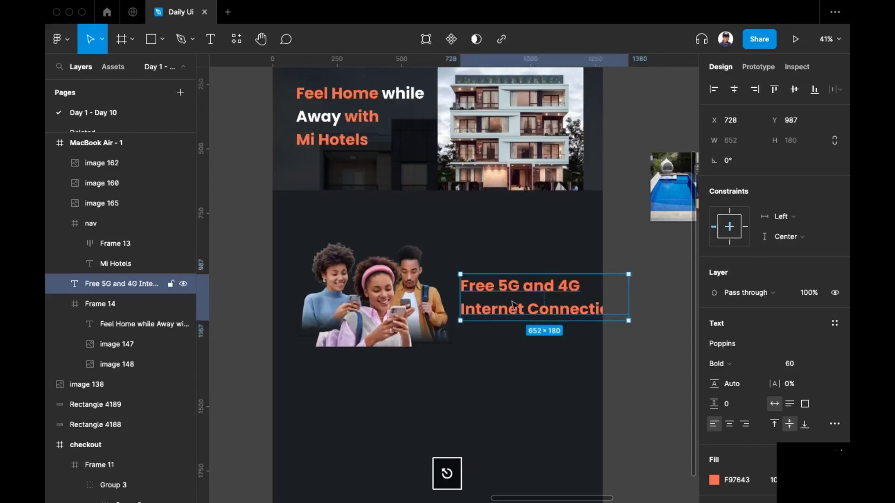
Step: Try putting "Connections" on a third line of the new heading, and undo the break
{"action": "double_click", "coordinate": [531, 309]}
{"action": "left_click", "coordinate": [532, 309]}
{"action": "key", "text": "Return"}
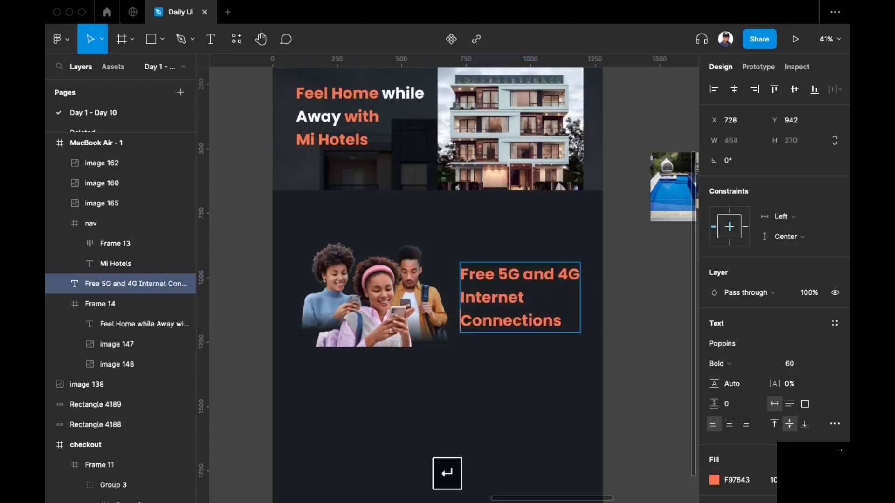
{"action": "key", "text": "super+z"}
{"action": "key", "text": "Escape"}
Step: Set the new heading to font size 48 beside the people photos and show the layout grid
{"action": "left_click", "coordinate": [827, 364]}
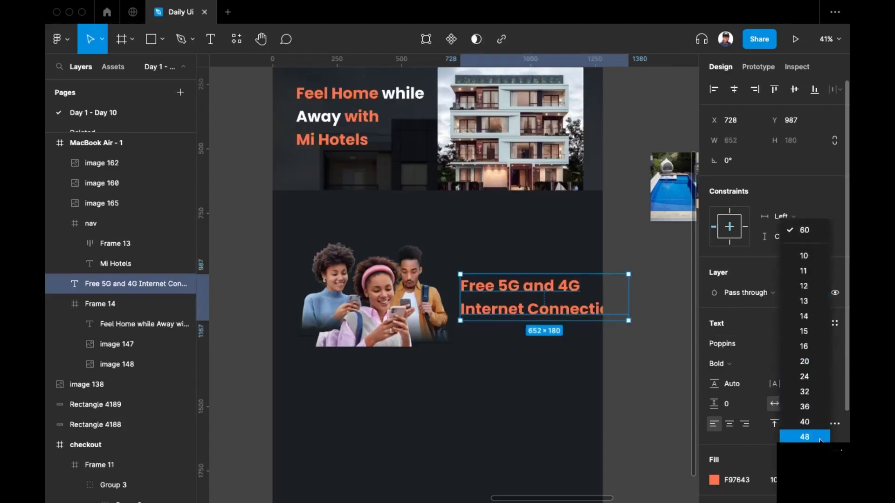
{"action": "key", "text": "Return"}
{"action": "key", "text": "Escape"}
{"action": "left_click_drag", "start_coordinate": [516, 293], "coordinate": [503, 288]}
{"action": "left_click", "coordinate": [497, 394]}
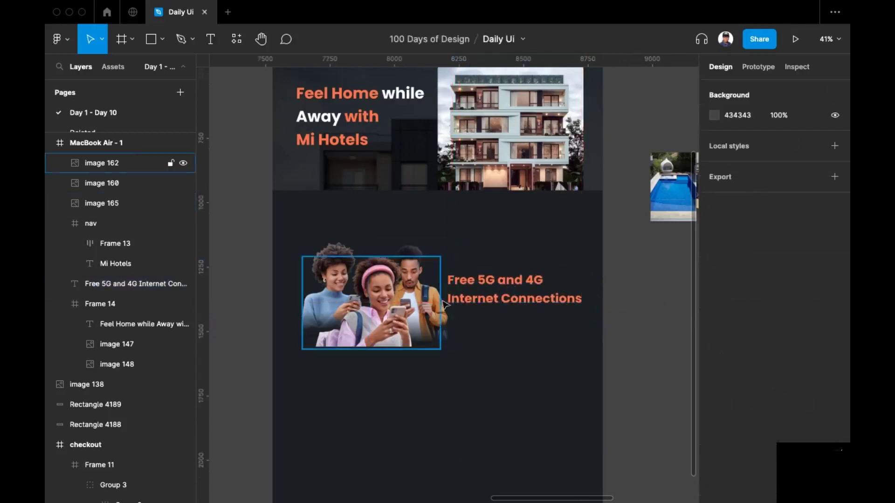
{"action": "key", "text": "shift+g"}
Step: Undo the accidental changes to the people photos to restore the woman with the pink headband
{"action": "left_click", "coordinate": [385, 315]}
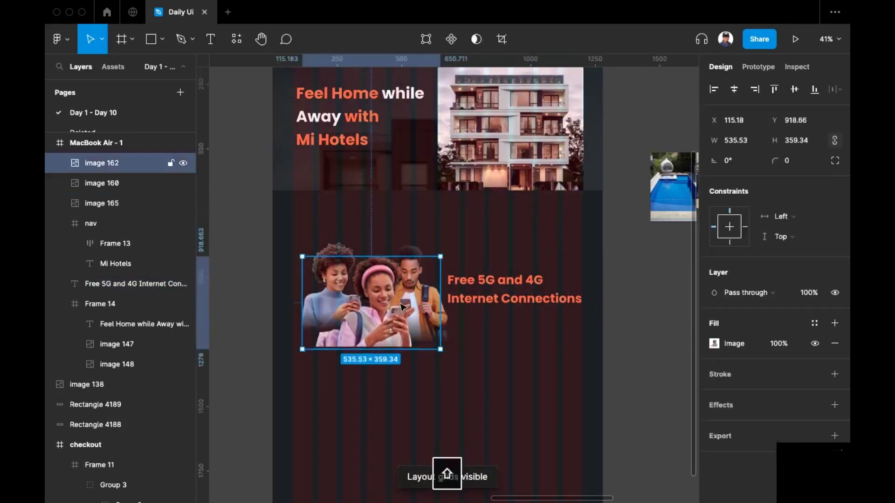
{"action": "key", "text": "ctrl+z"}
{"action": "key", "text": "ctrl+z"}
{"action": "key", "text": "ctrl+z"}
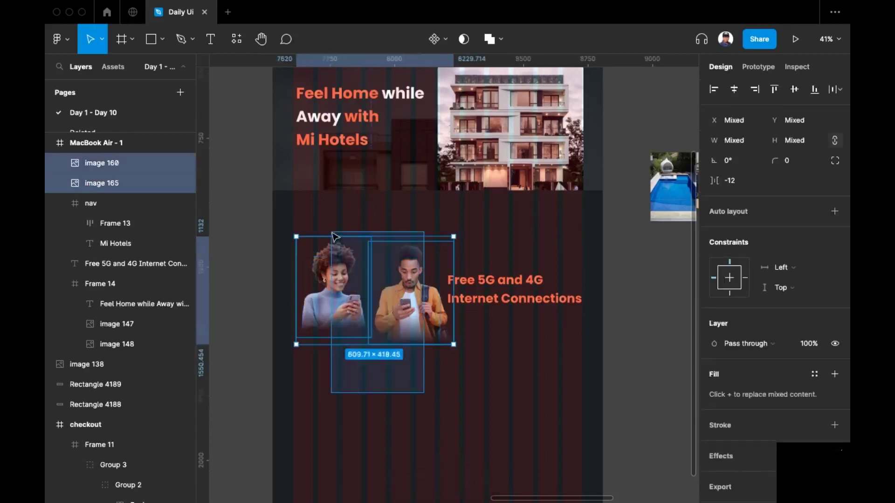
{"action": "key", "text": "ctrl+z"}
{"action": "key", "text": "ctrl+z"}
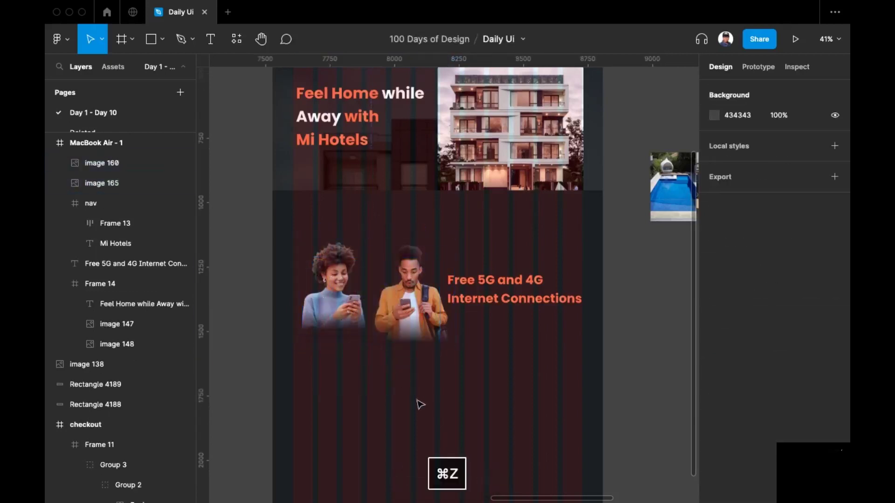
{"action": "key", "text": "ctrl+z"}
{"action": "key", "text": "ctrl+z"}
{"action": "key", "text": "ctrl+z"}
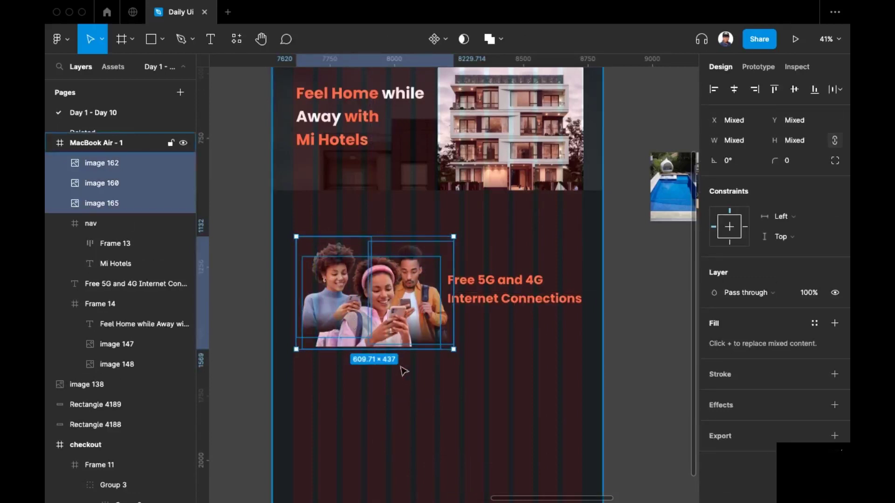
Step: Group the three people photos and shift the group and its heading slightly left, with the heading at X 662
{"action": "key", "text": "super+g"}
{"action": "left_click_drag", "start_coordinate": [393, 302], "coordinate": [385, 301]}
{"action": "left_click_drag", "start_coordinate": [487, 283], "coordinate": [483, 282]}
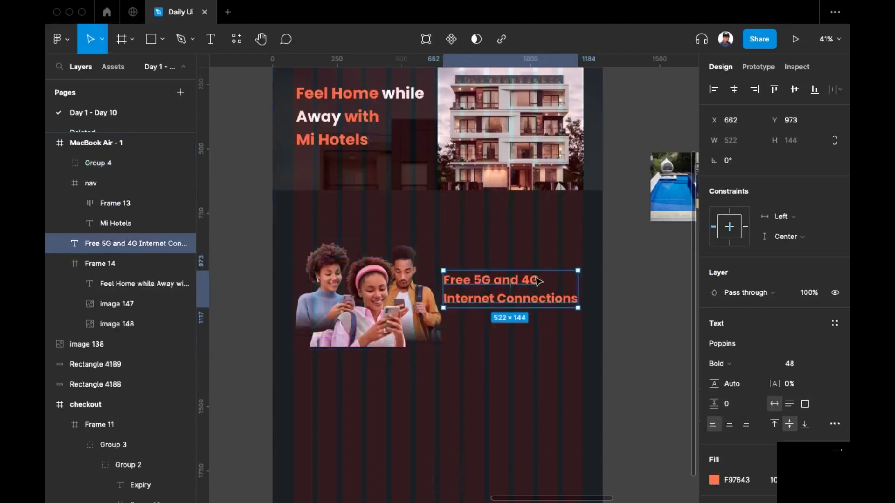
Step: Set the "Free 5G and 4G Internet Connections" text box to auto height
{"action": "left_click", "coordinate": [789, 403]}
{"action": "scroll", "coordinate": [546, 394], "scroll_direction": "down", "scroll_amount": 3}
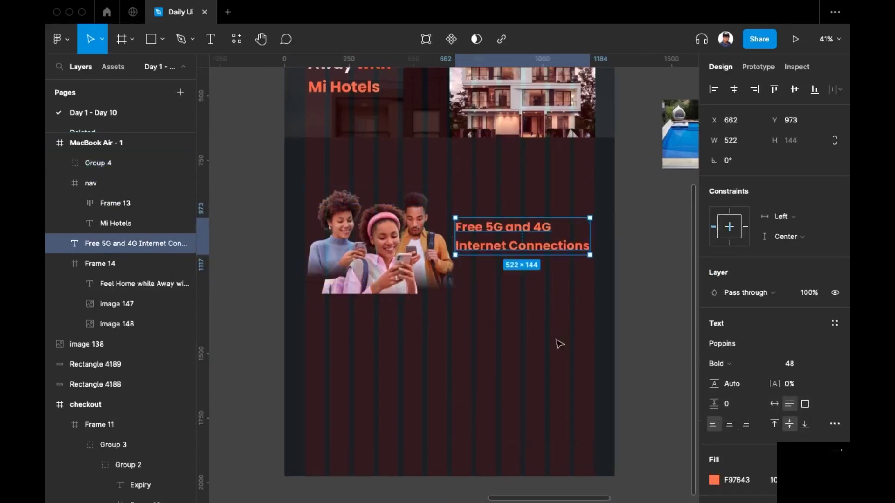
{"action": "left_click", "coordinate": [519, 338]}
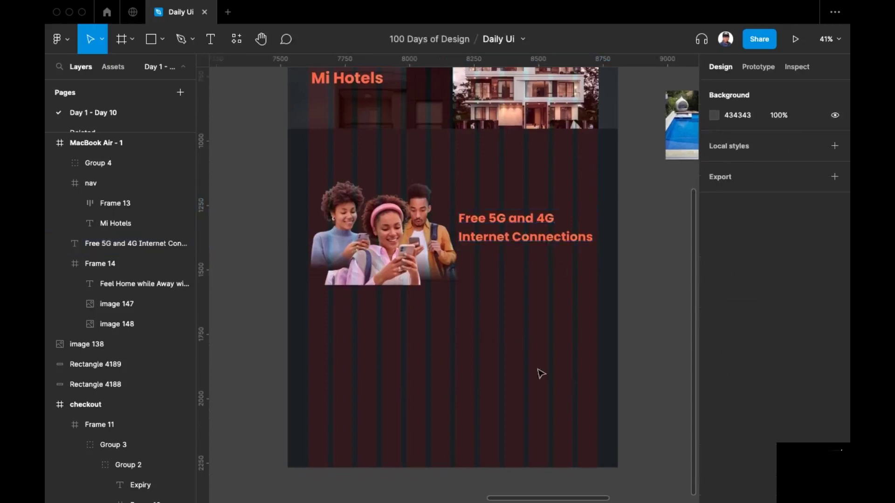
Step: Extend the landing page frame further downwards to make room for another section
{"action": "left_click", "coordinate": [524, 443]}
{"action": "scroll", "coordinate": [516, 373], "scroll_direction": "down", "scroll_amount": 3}
{"action": "left_click_drag", "start_coordinate": [526, 375], "coordinate": [522, 449]}
Step: Duplicate the people group and its heading directly below the first section within the landing page frame
{"action": "left_click_drag", "start_coordinate": [558, 319], "coordinate": [368, 88]}
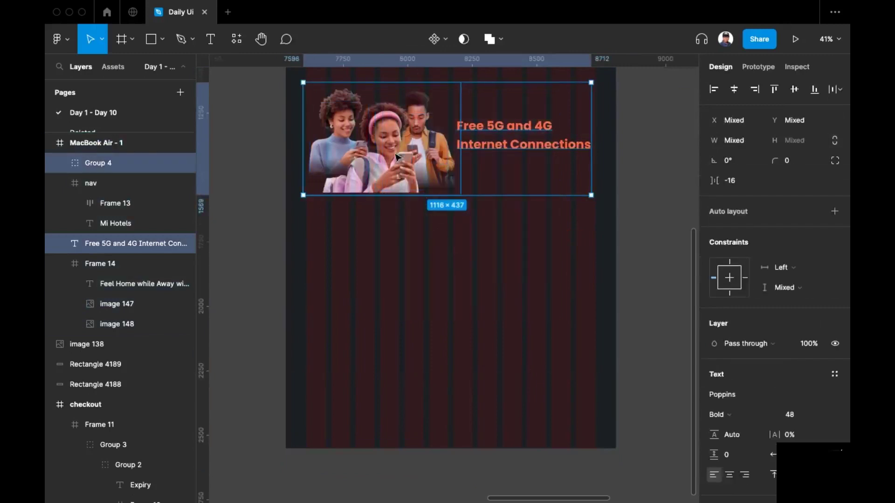
{"action": "left_click_drag", "start_coordinate": [407, 147], "coordinate": [426, 310]}
{"action": "scroll", "coordinate": [461, 265], "scroll_direction": "right", "scroll_amount": 2}
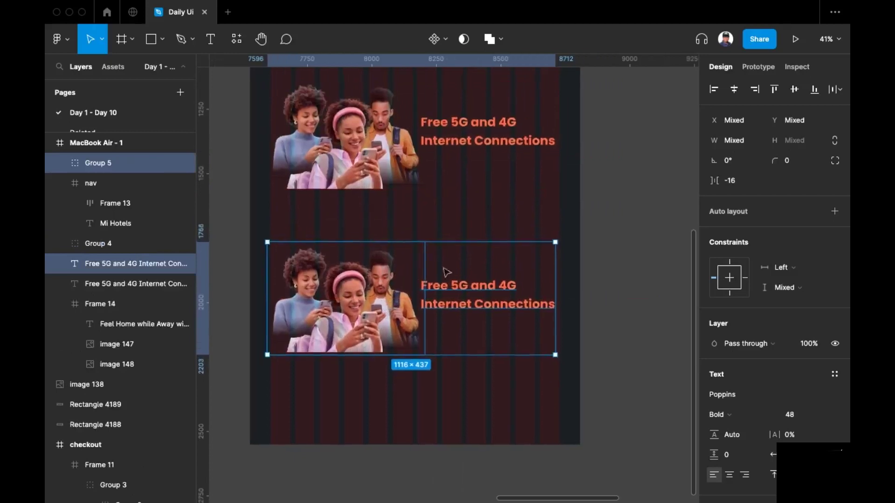
{"action": "scroll", "coordinate": [431, 272], "scroll_direction": "left", "scroll_amount": 2}
{"action": "scroll", "coordinate": [461, 288], "scroll_direction": "up", "scroll_amount": 1}
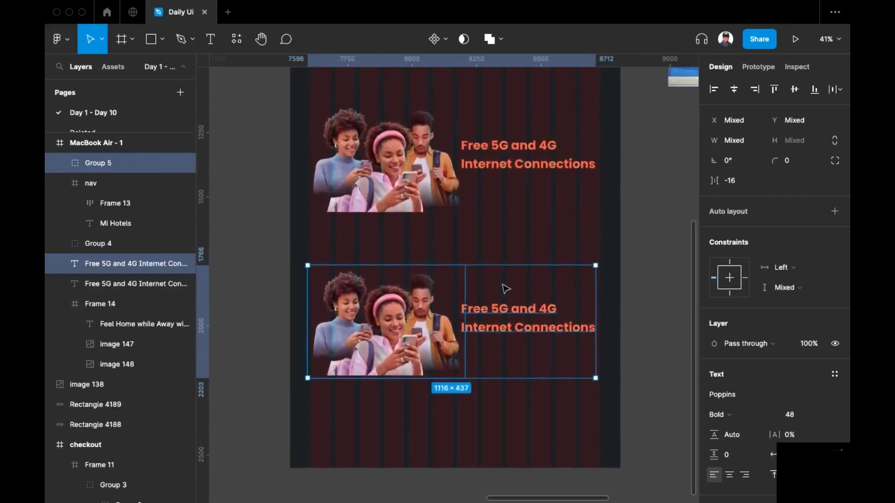
Step: Move the pool photo on the canvas down beside the duplicated section, outside the landing page frame
{"action": "left_click_drag", "start_coordinate": [515, 282], "coordinate": [465, 306]}
{"action": "scroll", "coordinate": [468, 308], "scroll_direction": "down", "scroll_amount": 1}
{"action": "left_click_drag", "start_coordinate": [528, 192], "coordinate": [506, 201]}
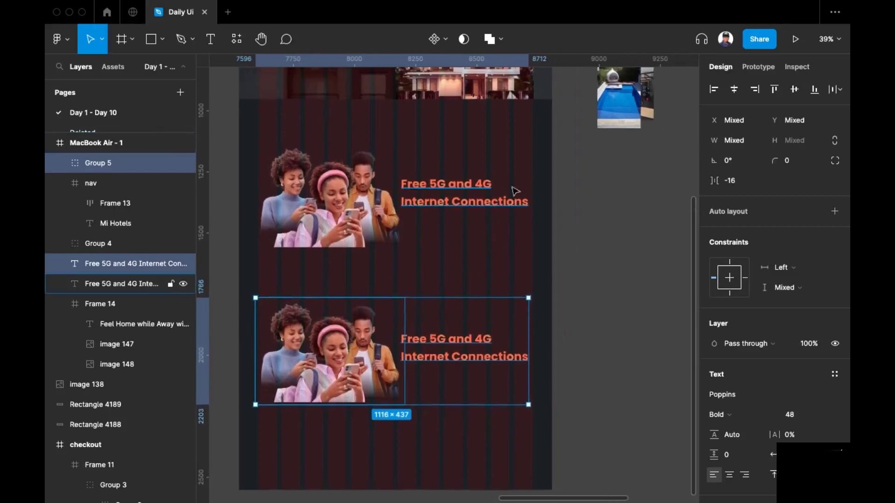
{"action": "left_click_drag", "start_coordinate": [623, 112], "coordinate": [643, 144]}
Step: Select the duplicated people group together with its heading in the second section
{"action": "left_click", "coordinate": [436, 196]}
{"action": "left_click", "coordinate": [513, 172], "text": "shift"}
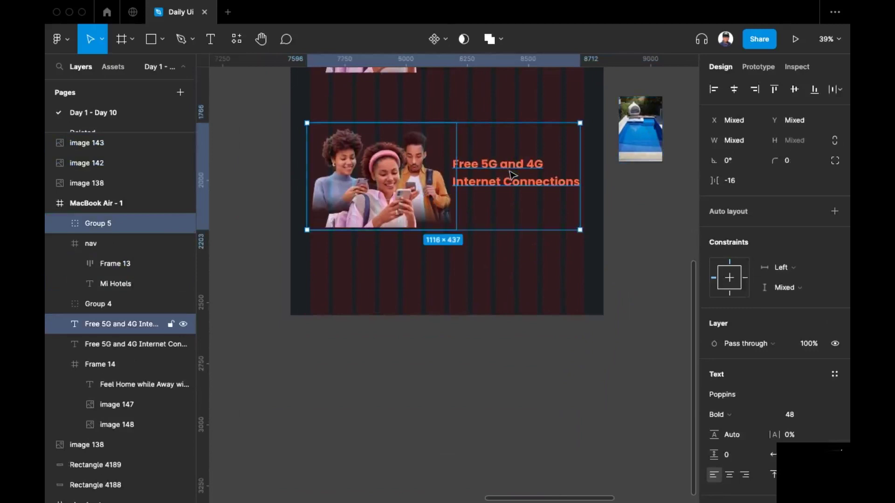
Step: Apply auto layout to the lower people image group and 5G heading, and reorder them so the heading comes before the image
{"action": "key", "text": "shift+a"}
{"action": "left_click", "coordinate": [502, 182]}
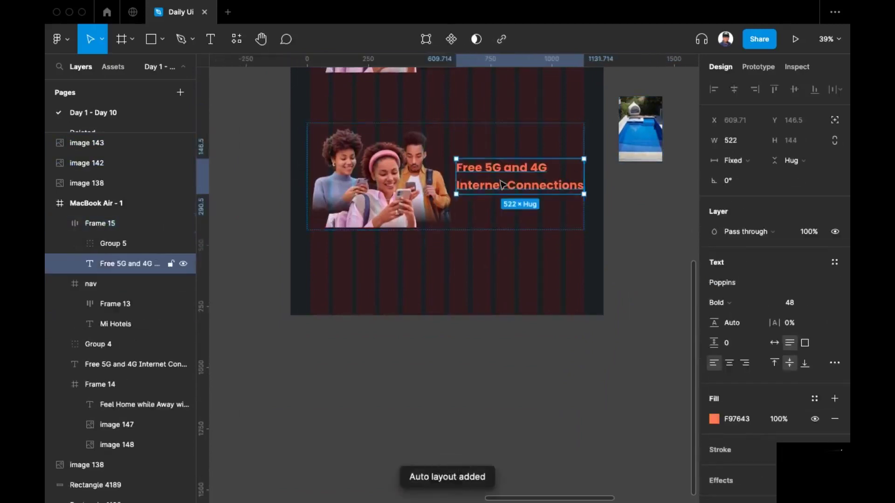
{"action": "key", "text": "Left"}
{"action": "scroll", "coordinate": [502, 182], "scroll_direction": "right", "scroll_amount": 2}
{"action": "scroll", "coordinate": [501, 183], "scroll_direction": "up", "scroll_amount": 1}
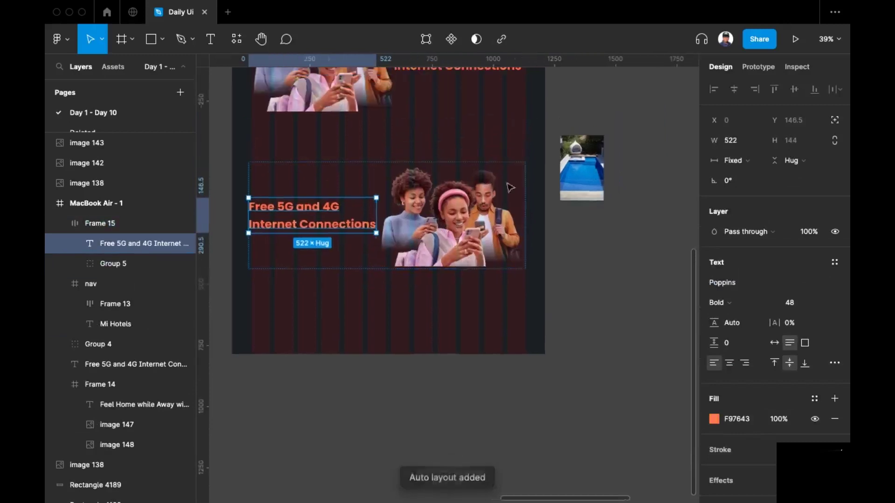
Step: Cut the pool photo from beside the page frame and replace the lower people image group with it
{"action": "left_click", "coordinate": [601, 192]}
{"action": "scroll", "coordinate": [589, 230], "scroll_direction": "up", "scroll_amount": 3}
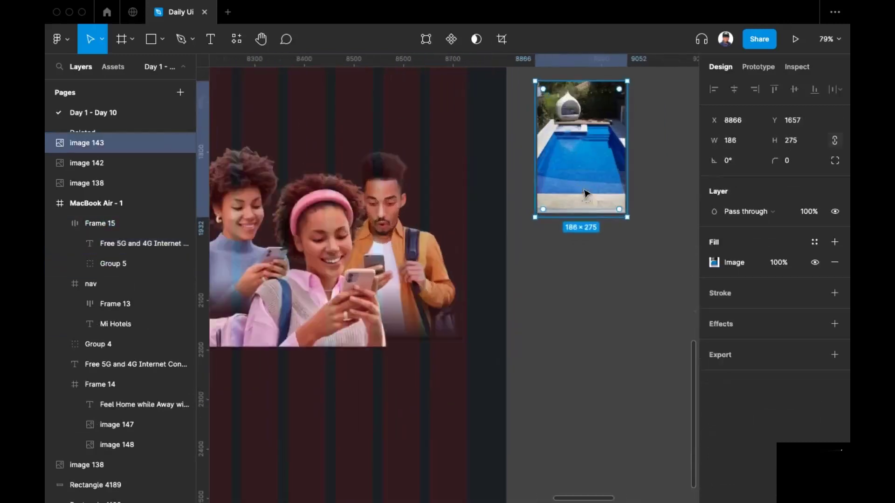
{"action": "scroll", "coordinate": [545, 263], "scroll_direction": "down", "scroll_amount": 2}
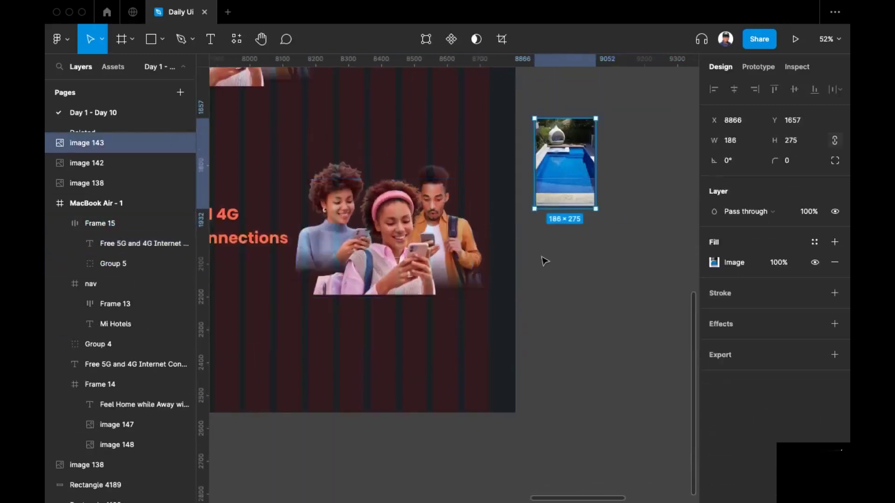
{"action": "key", "text": "super+x"}
{"action": "left_click", "coordinate": [384, 253], "text": "super"}
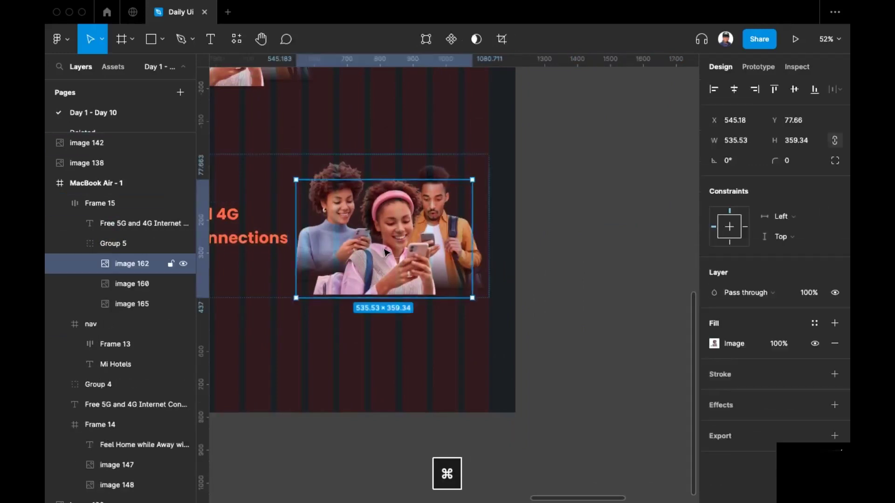
{"action": "left_click", "coordinate": [565, 194]}
{"action": "left_click", "coordinate": [442, 227]}
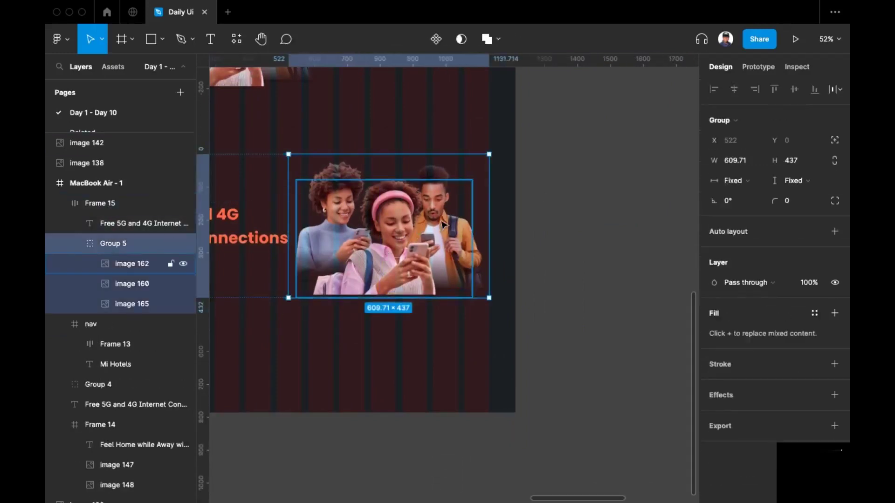
{"action": "key", "text": "super+shift+r"}
{"action": "scroll", "coordinate": [428, 239], "scroll_direction": "left", "scroll_amount": 3}
{"action": "scroll", "coordinate": [428, 240], "scroll_direction": "down", "scroll_amount": 2}
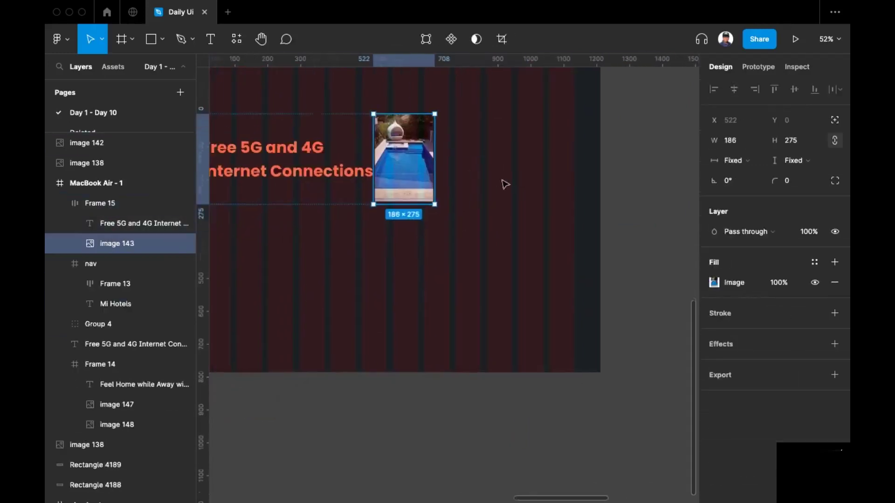
Step: Scale the pool photo up proportionally by about 2.56x, to about 476 × 704
{"action": "key", "text": "k"}
{"action": "left_click_drag", "start_coordinate": [434, 204], "coordinate": [531, 310]}
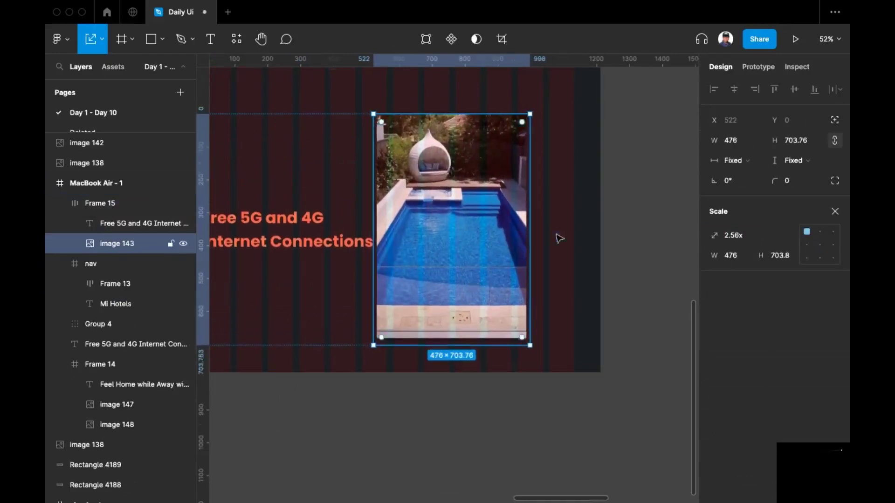
{"action": "scroll", "coordinate": [555, 233], "scroll_direction": "down", "scroll_amount": 3}
{"action": "scroll", "coordinate": [515, 259], "scroll_direction": "up", "scroll_amount": 2}
{"action": "scroll", "coordinate": [516, 260], "scroll_direction": "right", "scroll_amount": 3}
{"action": "left_click", "coordinate": [546, 249], "text": "super"}
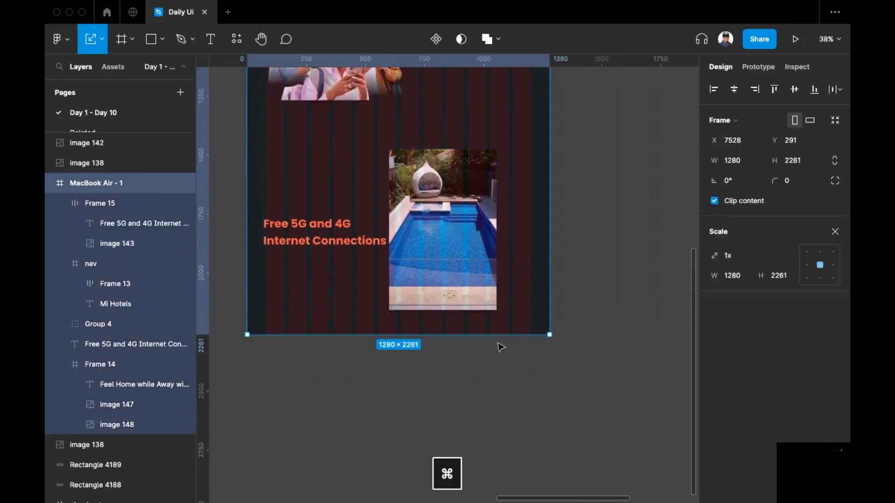
{"action": "left_click_drag", "start_coordinate": [498, 336], "coordinate": [493, 461]}
{"action": "key", "text": "super+z"}
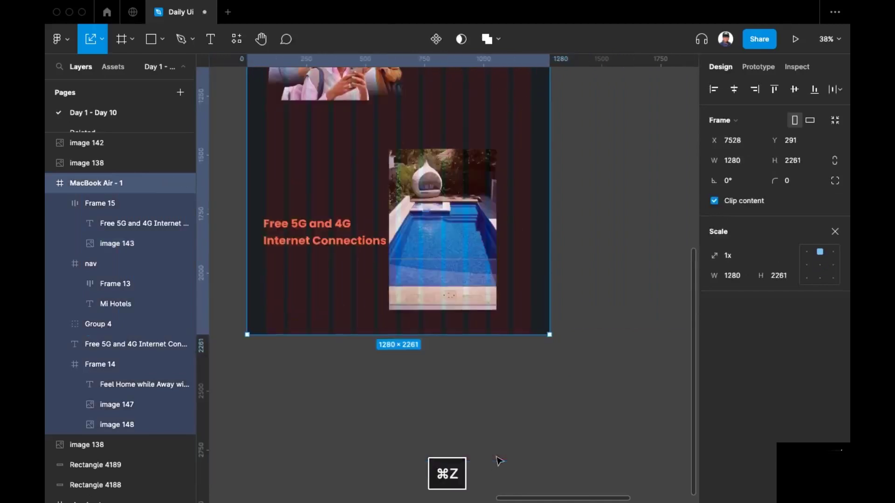
{"action": "scroll", "coordinate": [514, 366], "scroll_direction": "down", "scroll_amount": 3}
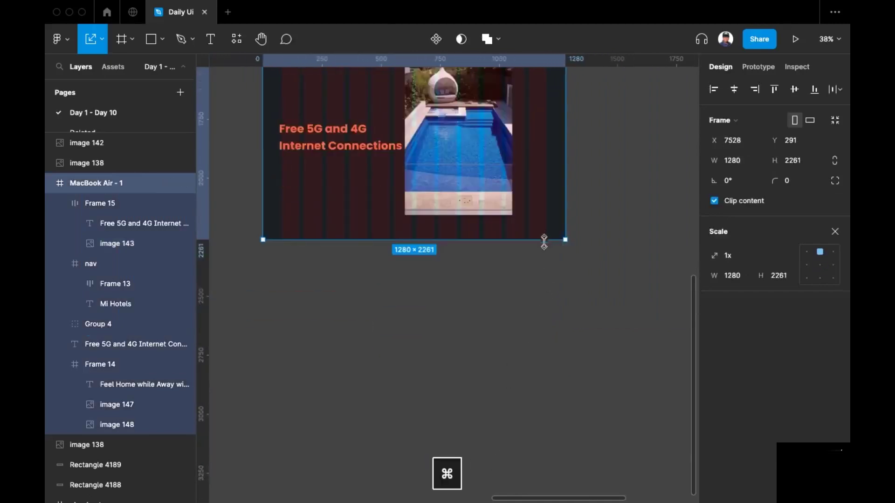
{"action": "key", "text": "super+shift+z"}
{"action": "key", "text": "super+z"}
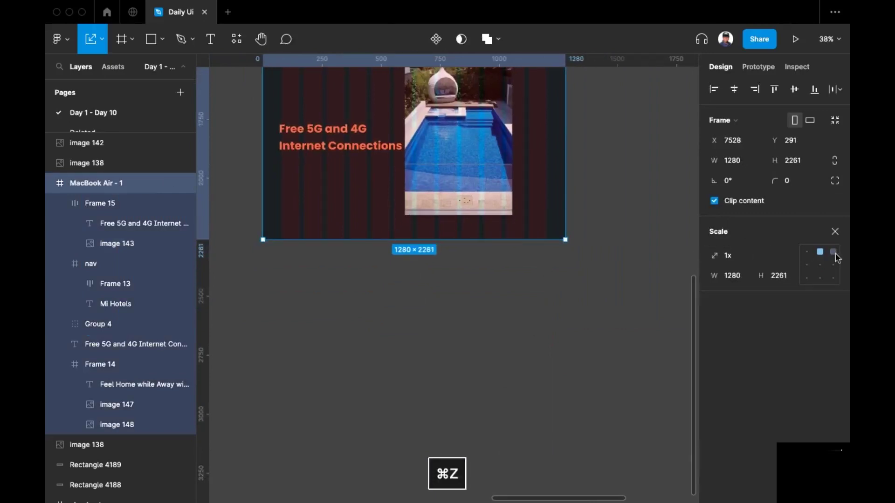
Step: Leave scaling mode and extend the bottom edge of the page frame to make room below the pool photo
{"action": "left_click", "coordinate": [835, 231]}
{"action": "left_click_drag", "start_coordinate": [504, 241], "coordinate": [515, 344]}
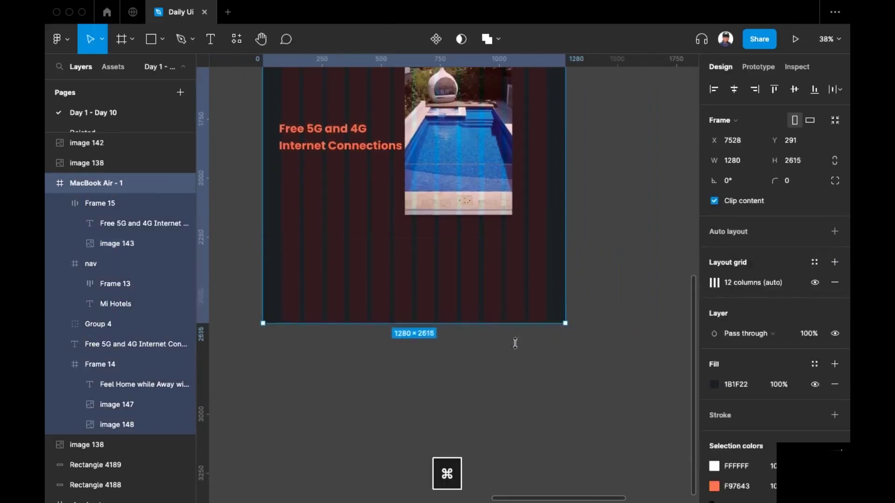
{"action": "scroll", "coordinate": [462, 224], "scroll_direction": "up", "scroll_amount": 3}
Step: Ungroup the auto layout frame that holds the lower heading and the pool photo
{"action": "double_click", "coordinate": [479, 278]}
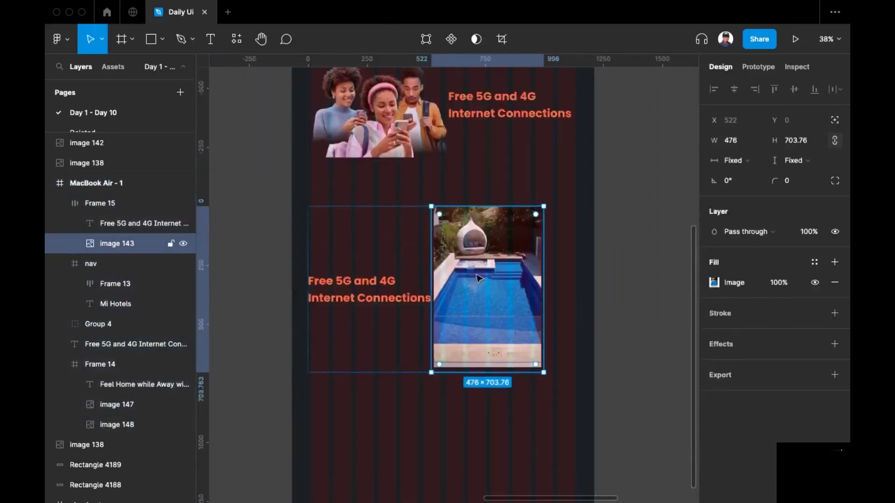
{"action": "key", "text": "shift+Return"}
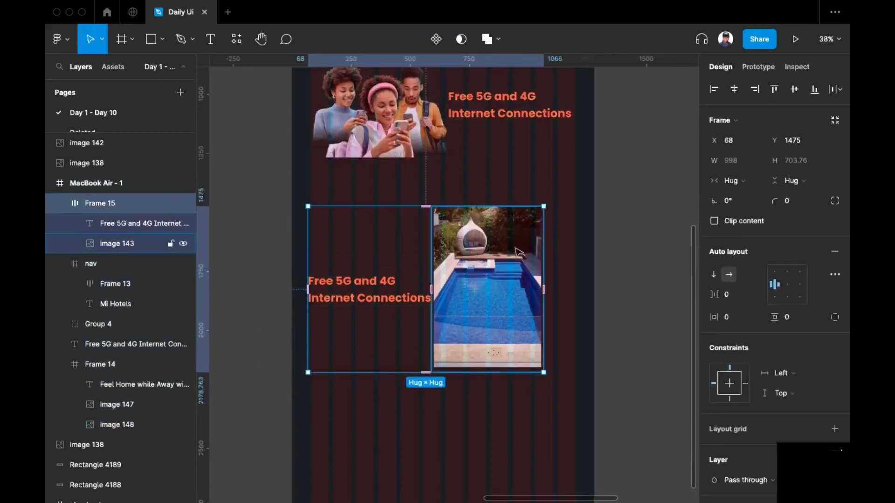
{"action": "key", "text": "super+shift+g"}
{"action": "key", "text": "Escape"}
Step: Move the pool photo right to X 724 and the lower heading to X 129, Y 1702
{"action": "left_click_drag", "start_coordinate": [486, 272], "coordinate": [520, 273]}
{"action": "scroll", "coordinate": [509, 277], "scroll_direction": "down", "scroll_amount": 2}
{"action": "scroll", "coordinate": [486, 321], "scroll_direction": "up", "scroll_amount": 1}
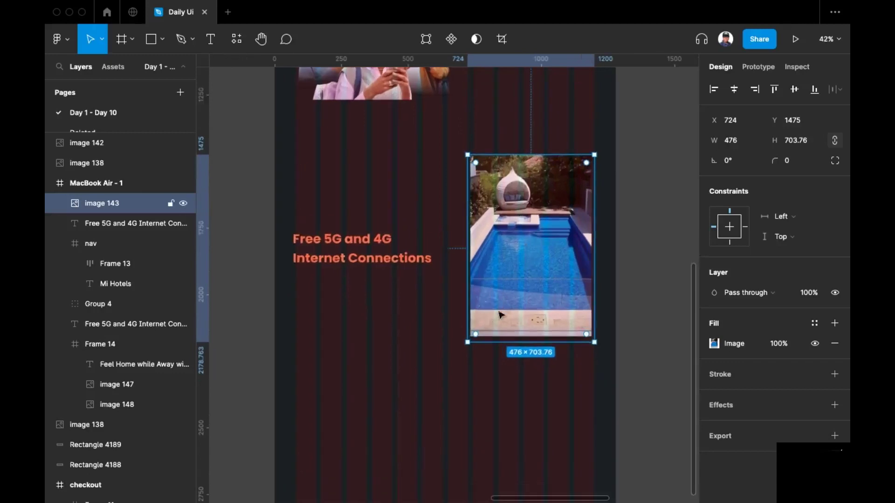
{"action": "left_click", "coordinate": [332, 248]}
{"action": "left_click_drag", "start_coordinate": [332, 249], "coordinate": [347, 228]}
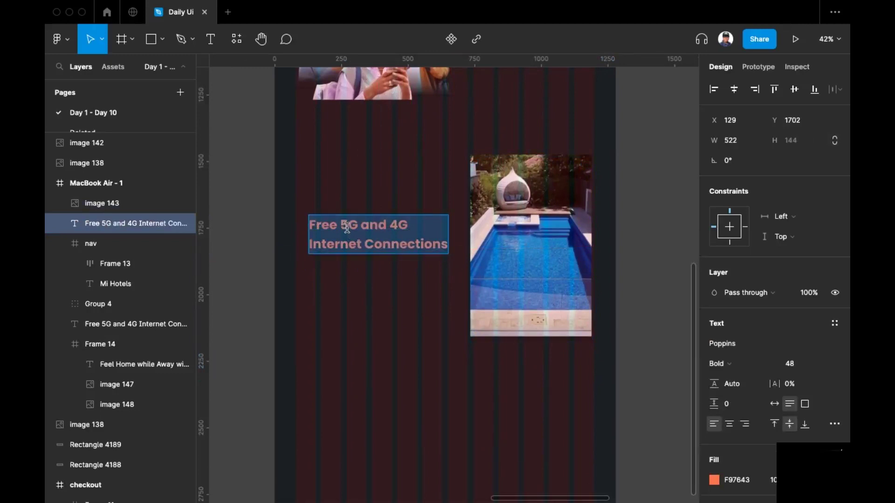
Step: Replace the lower heading's text with "Best and Protective"
{"action": "key", "text": "Return"}
{"action": "type", "text": "Best "}
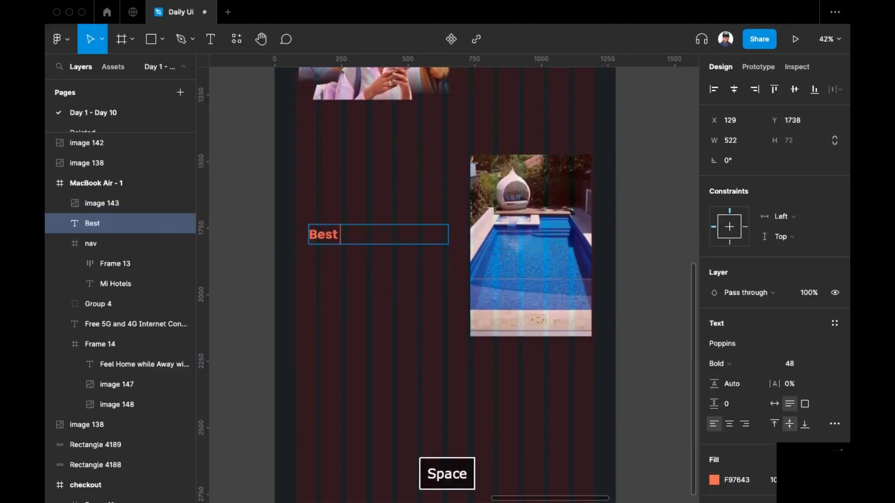
{"action": "type", "text": "and P"}
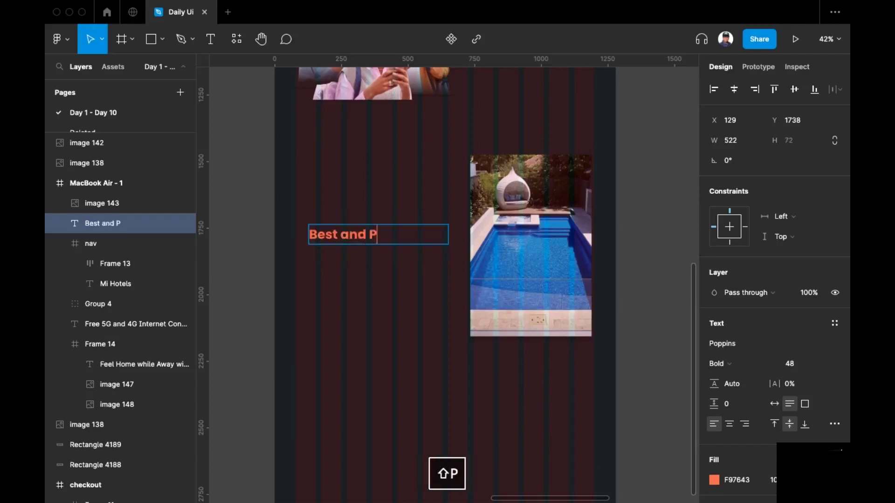
{"action": "type", "text": "rotectived"}
{"action": "key", "text": "BackSpace"}
Step: Add the lines "Swimming Pool" and "Fcailities" below the first line of the heading
{"action": "key", "text": "Return"}
{"action": "type", "text": "Swimmin"}
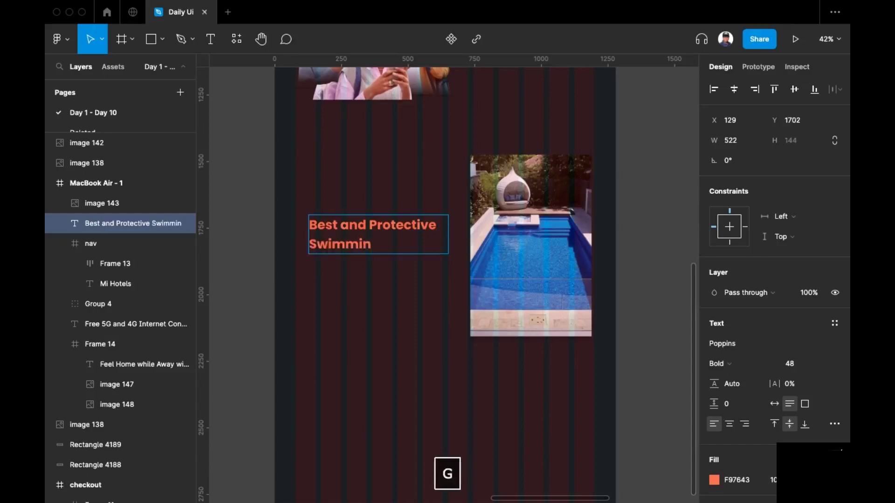
{"action": "type", "text": "g F"}
{"action": "key", "text": "BackSpace"}
{"action": "key", "text": "BackSpace"}
{"action": "type", "text": "Poll"}
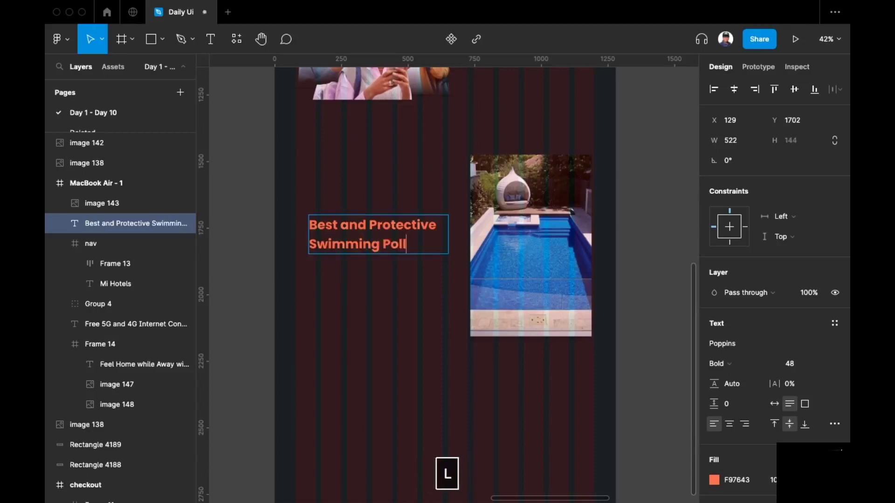
{"action": "key", "text": "Return"}
{"action": "key", "text": "BackSpace"}
{"action": "key", "text": "BackSpace"}
{"action": "key", "text": "BackSpace"}
{"action": "type", "text": "ol"}
{"action": "key", "text": "Return"}
{"action": "type", "text": "Fcaili"}
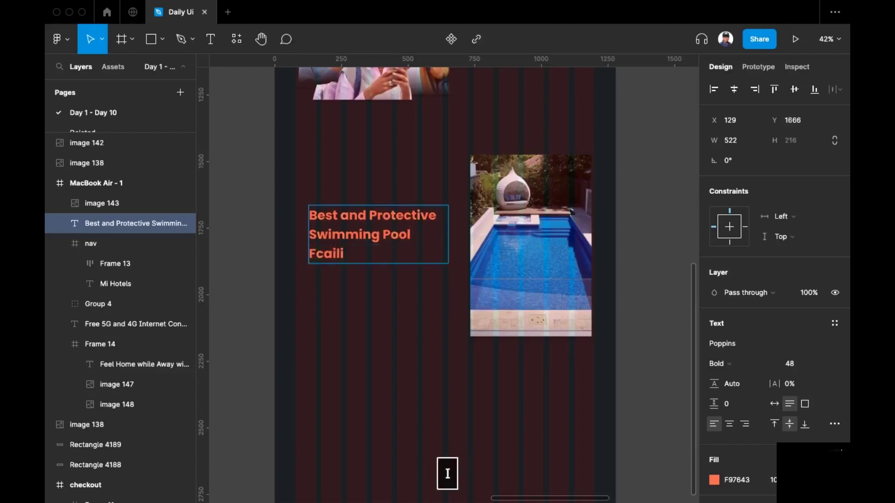
{"action": "type", "text": "ties"}
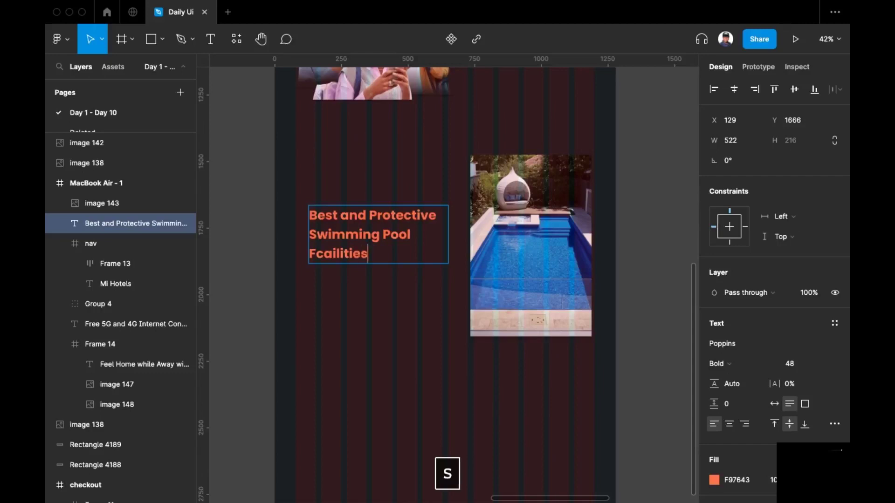
{"action": "key", "text": "Escape"}
Step: Move the swimming pool heading slightly down so it sits vertically centred beside the pool photo
{"action": "left_click", "coordinate": [574, 201]}
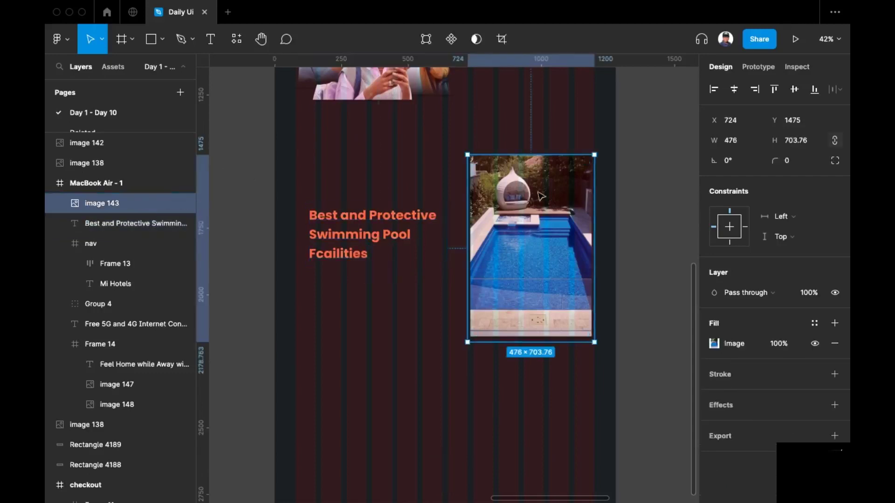
{"action": "left_click", "coordinate": [393, 228]}
{"action": "left_click_drag", "start_coordinate": [393, 229], "coordinate": [393, 243]}
Step: Crop the pool photo on all four sides to 432 × 518, trimming the roof, the paving and the side edges
{"action": "left_click", "coordinate": [541, 217]}
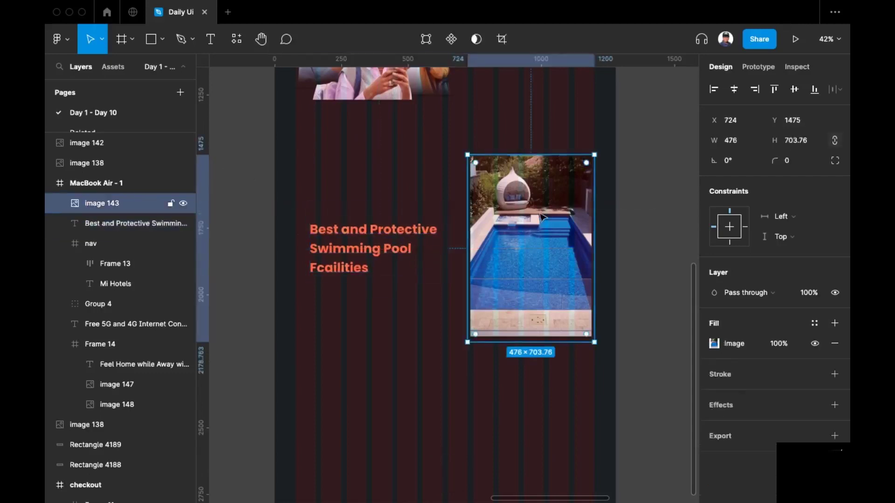
{"action": "left_click", "coordinate": [502, 38]}
{"action": "key", "text": "shift+2"}
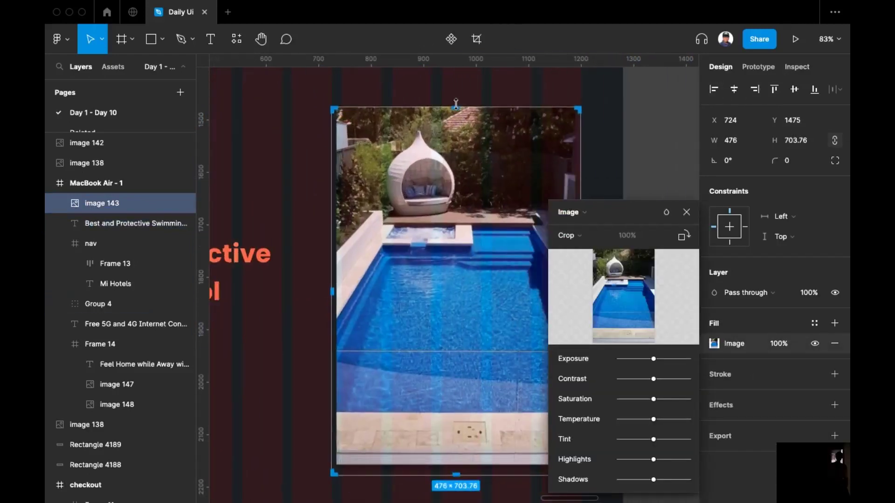
{"action": "left_click_drag", "start_coordinate": [456, 105], "coordinate": [459, 134]}
{"action": "left_click_drag", "start_coordinate": [461, 145], "coordinate": [461, 148]}
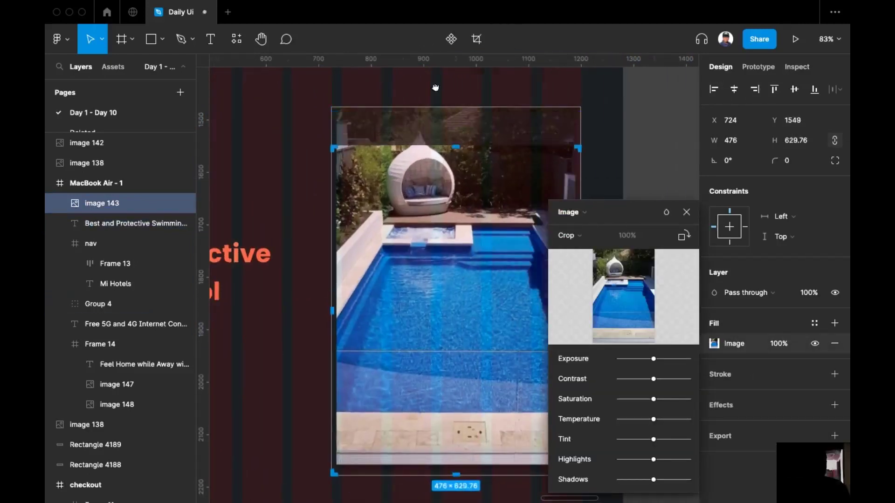
{"action": "scroll", "coordinate": [421, 126], "scroll_direction": "down", "scroll_amount": 3}
{"action": "left_click_drag", "start_coordinate": [425, 382], "coordinate": [427, 326]}
{"action": "left_click_drag", "start_coordinate": [311, 186], "coordinate": [323, 186]}
{"action": "scroll", "coordinate": [473, 196], "scroll_direction": "right", "scroll_amount": 5}
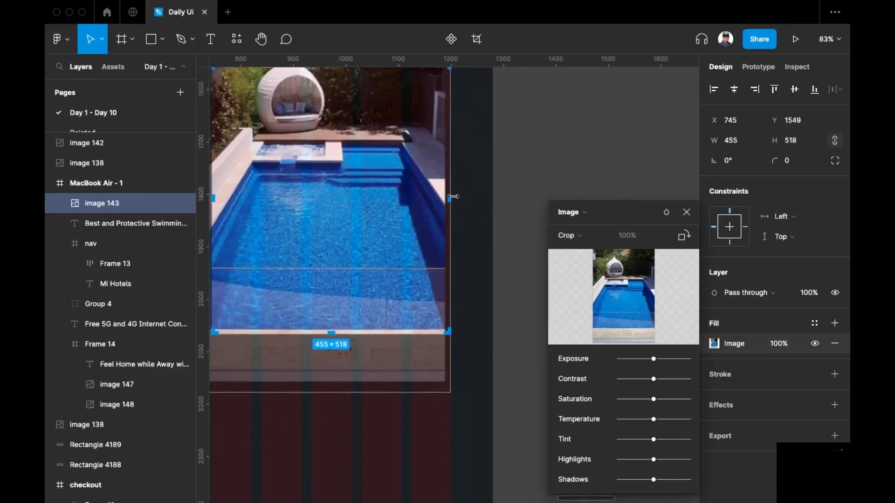
{"action": "left_click_drag", "start_coordinate": [445, 198], "coordinate": [437, 198]}
{"action": "key", "text": "Escape"}
Step: Set the cropped pool photo's corner radius to 36
{"action": "scroll", "coordinate": [585, 232], "scroll_direction": "left", "scroll_amount": 3}
{"action": "left_click", "coordinate": [102, 203]}
{"action": "left_click", "coordinate": [800, 161]}
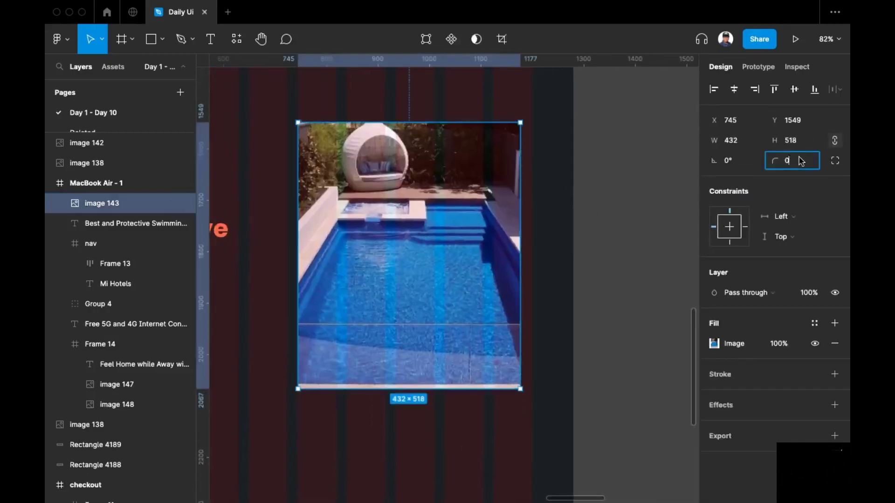
{"action": "type", "text": "36"}
{"action": "key", "text": "Return"}
Step: Reposition the rounded pool photo to X 725, Y 1585 beside the heading
{"action": "scroll", "coordinate": [601, 194], "scroll_direction": "down", "scroll_amount": 5}
{"action": "left_click", "coordinate": [651, 150]}
{"action": "left_click", "coordinate": [507, 240]}
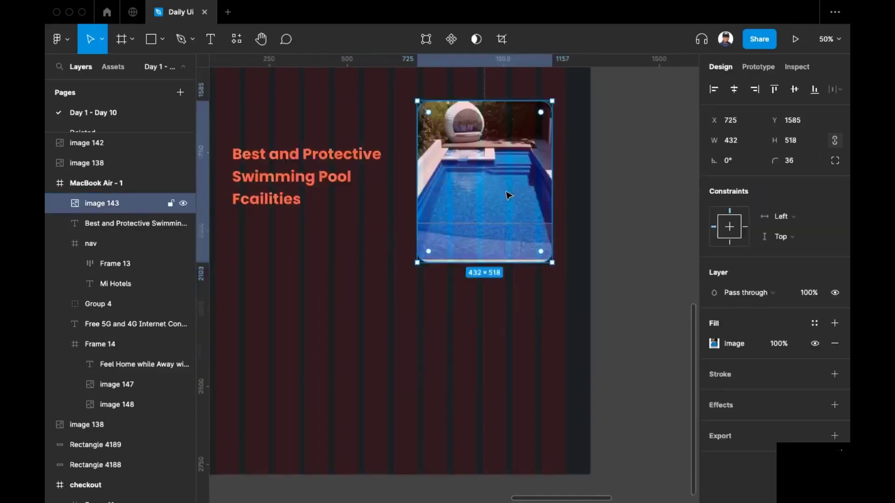
Step: Duplicate the swimming pool heading and photo together and place the copy below the original pair
{"action": "scroll", "coordinate": [513, 240], "scroll_direction": "down", "scroll_amount": 5}
{"action": "left_click", "coordinate": [638, 218]}
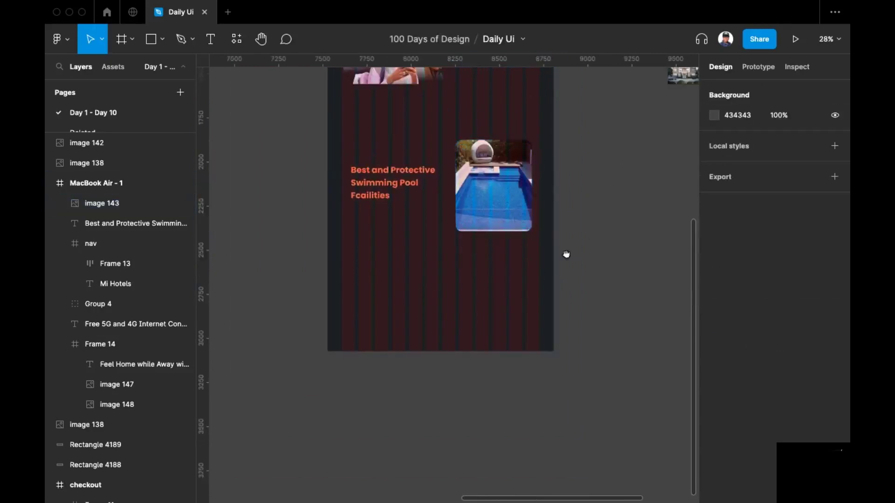
{"action": "left_click_drag", "start_coordinate": [550, 270], "coordinate": [350, 136]}
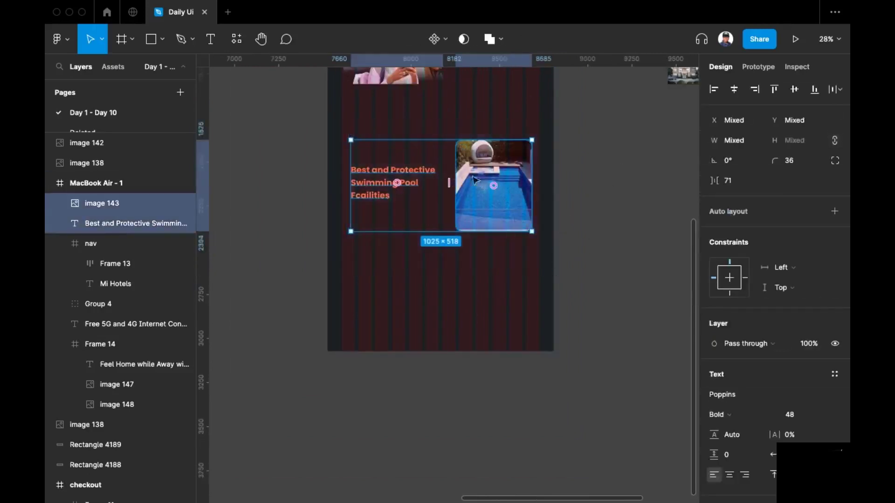
{"action": "key", "text": "super+d"}
{"action": "left_click_drag", "start_coordinate": [484, 185], "coordinate": [475, 391]}
Step: Extend the page frame downward and position the copied heading and photo with a clear gap below the original
{"action": "left_click", "coordinate": [548, 245], "text": "super"}
{"action": "scroll", "coordinate": [525, 229], "scroll_direction": "down", "scroll_amount": 1}
{"action": "left_click_drag", "start_coordinate": [518, 334], "coordinate": [347, 204]}
{"action": "left_click_drag", "start_coordinate": [480, 272], "coordinate": [484, 311]}
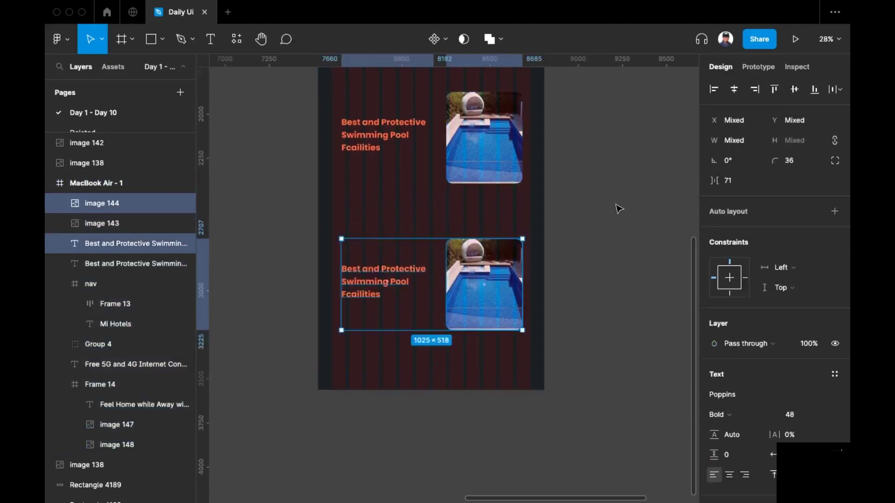
Step: Apply auto layout to the copied pair and reorder it so the pool photo comes before the heading
{"action": "key", "text": "shift+a"}
{"action": "left_click", "coordinate": [498, 300]}
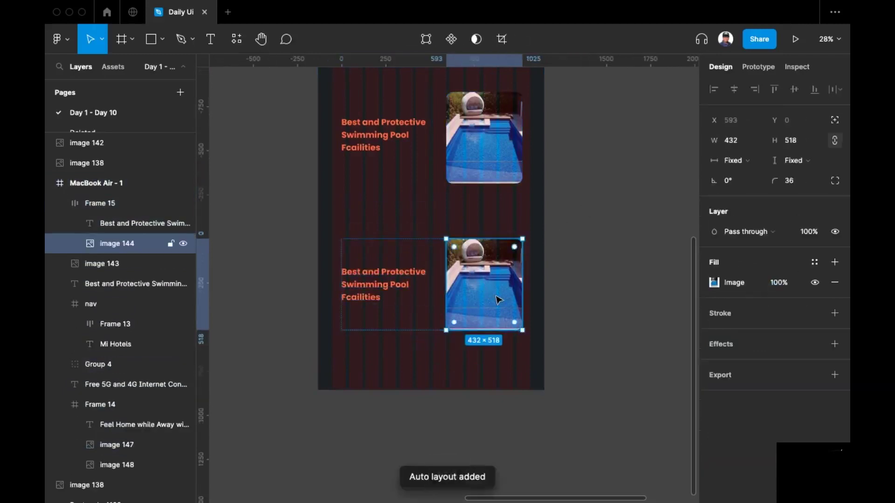
{"action": "key", "text": "Left"}
{"action": "key", "text": "Escape"}
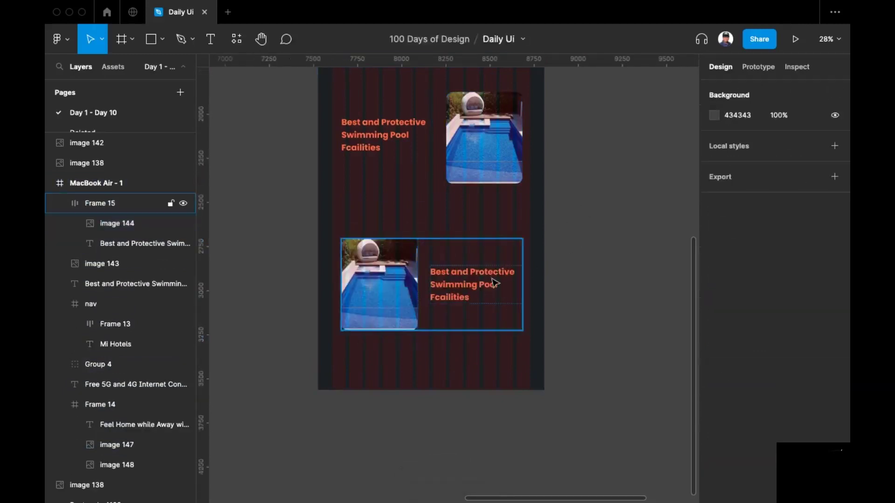
Step: Ungroup the auto layout frame holding the lower pool photo and heading
{"action": "double_click", "coordinate": [472, 284]}
{"action": "left_click", "coordinate": [621, 206]}
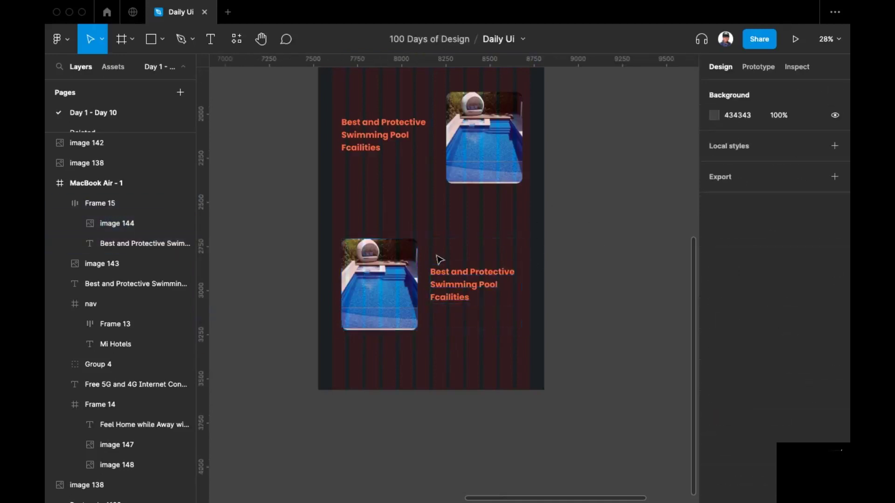
{"action": "left_click", "coordinate": [366, 257]}
{"action": "key", "text": "shift+super+g"}
{"action": "left_click", "coordinate": [659, 240]}
Step: Move the gym photo from beside the page to just below the page frame, near X 7761, Y 3676
{"action": "left_click_drag", "start_coordinate": [660, 239], "coordinate": [532, 249]}
{"action": "scroll", "coordinate": [532, 249], "scroll_direction": "down", "scroll_amount": 5}
{"action": "left_click_drag", "start_coordinate": [567, 200], "coordinate": [541, 283]}
{"action": "scroll", "coordinate": [527, 277], "scroll_direction": "up", "scroll_amount": 1}
{"action": "scroll", "coordinate": [526, 277], "scroll_direction": "up", "scroll_amount": 6}
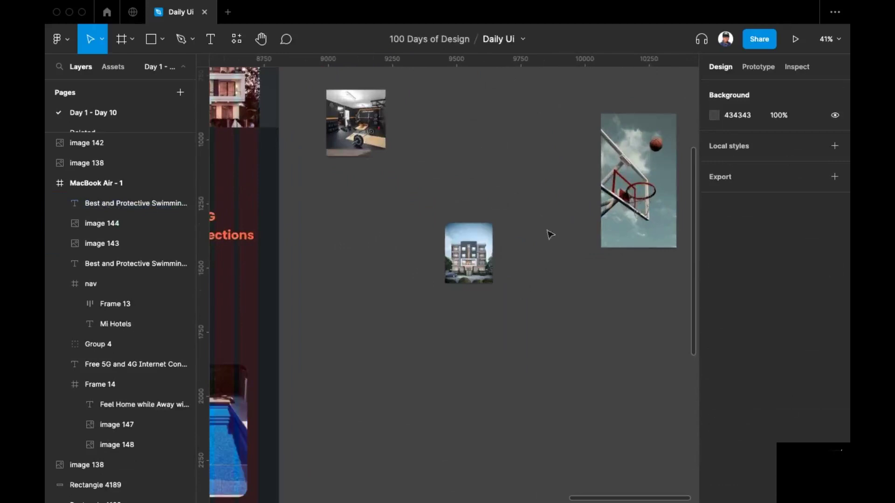
{"action": "scroll", "coordinate": [464, 174], "scroll_direction": "up", "scroll_amount": 3}
{"action": "left_click", "coordinate": [380, 229]}
{"action": "scroll", "coordinate": [518, 279], "scroll_direction": "down", "scroll_amount": 5}
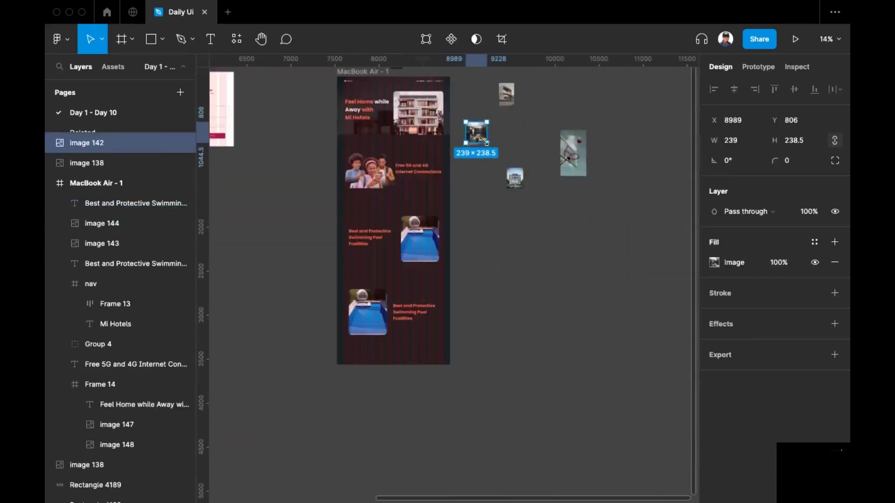
{"action": "left_click_drag", "start_coordinate": [479, 132], "coordinate": [402, 299]}
{"action": "scroll", "coordinate": [443, 419], "scroll_direction": "up", "scroll_amount": 3}
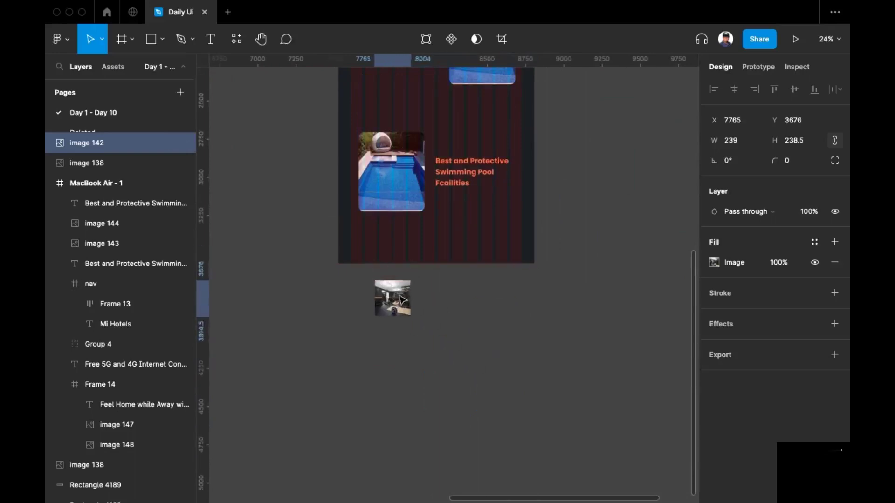
{"action": "scroll", "coordinate": [443, 345], "scroll_direction": "up", "scroll_amount": 2}
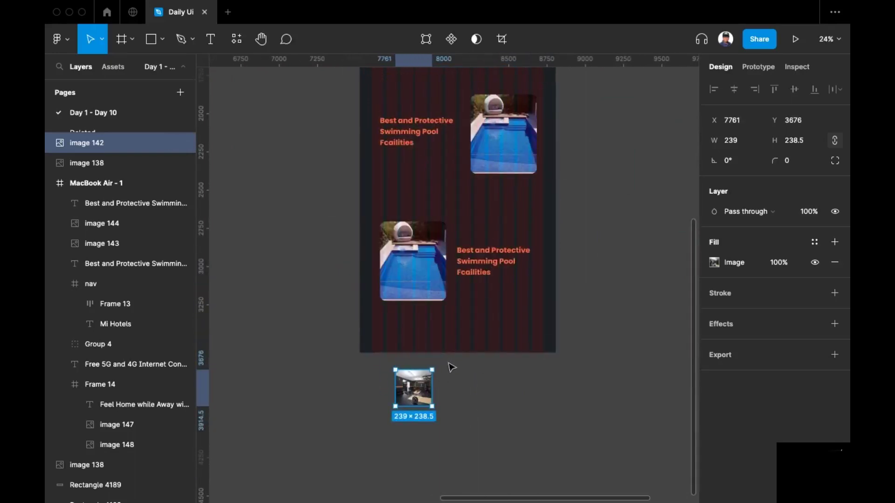
Step: Cut the gym photo and use it to replace the lower pool photo in the page
{"action": "key", "text": "super+x"}
{"action": "left_click", "coordinate": [422, 271], "text": "super"}
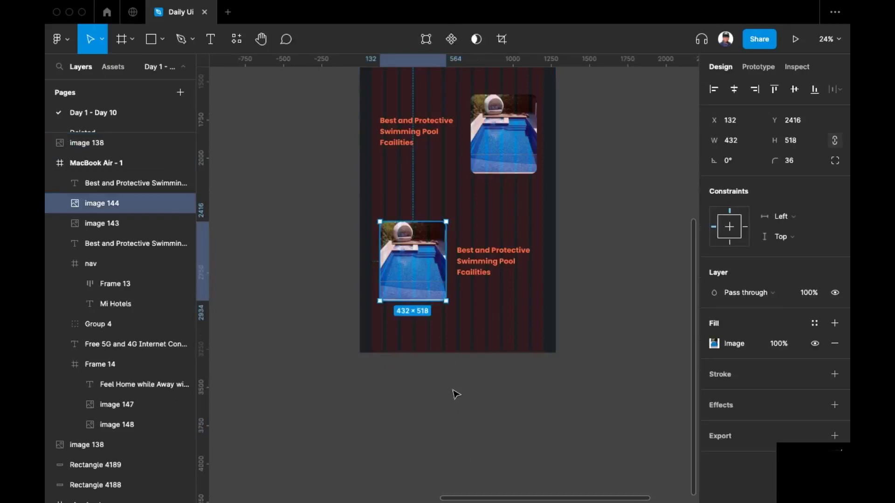
{"action": "key", "text": "super+shift+r"}
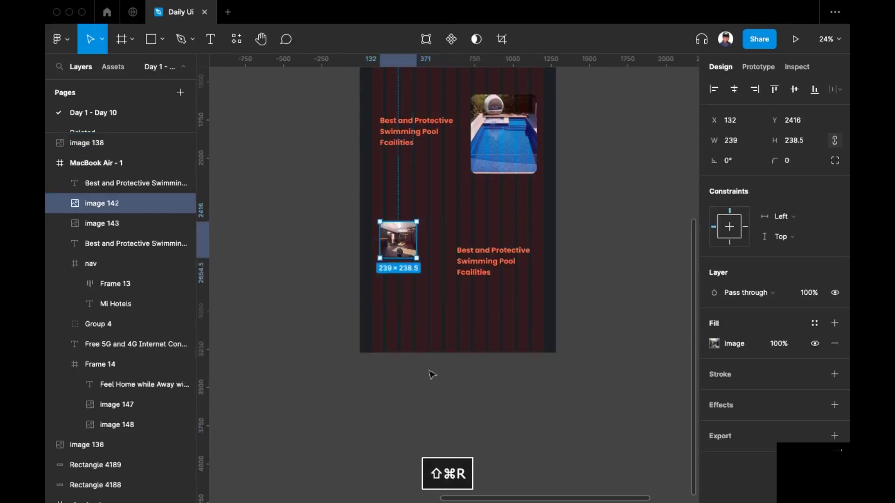
Step: Scale the gym photo proportionally to about 544 × 543, with its left edge at X 80
{"action": "scroll", "coordinate": [390, 234], "scroll_direction": "up", "scroll_amount": 5}
{"action": "key", "text": "k"}
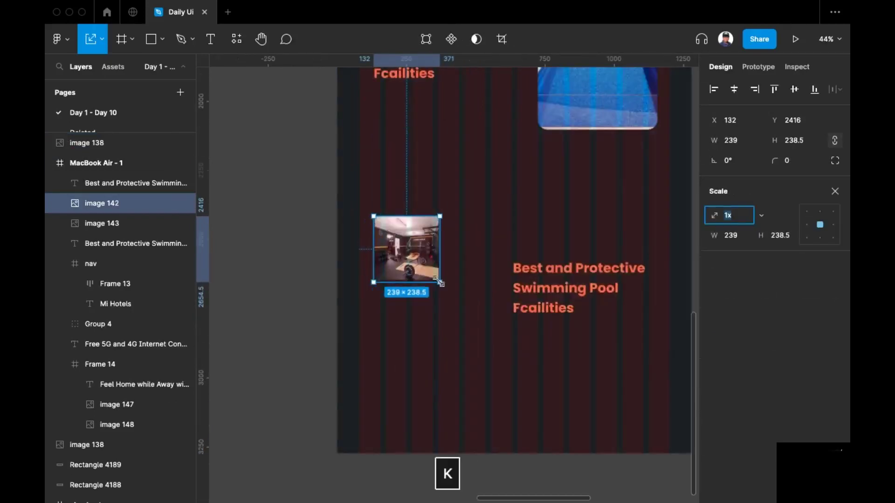
{"action": "left_click_drag", "start_coordinate": [440, 283], "coordinate": [510, 353]}
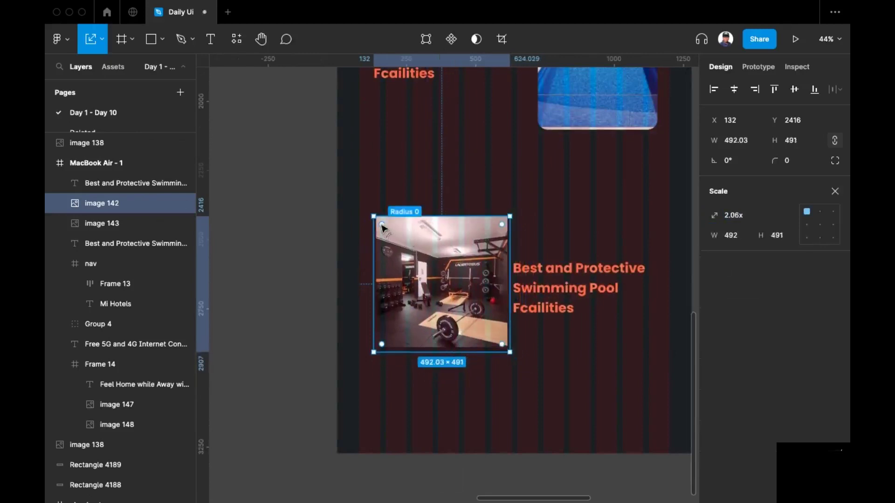
{"action": "left_click_drag", "start_coordinate": [366, 213], "coordinate": [359, 202]}
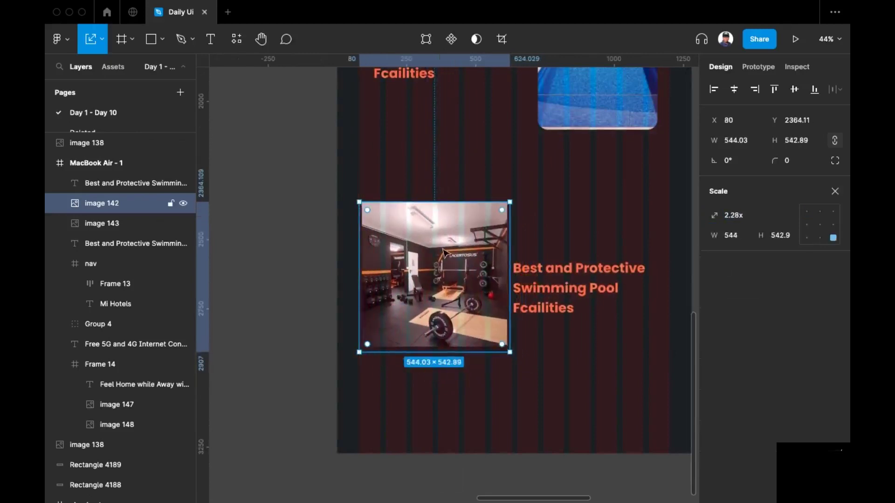
Step: Set the gym photo's corner radius to 36
{"action": "left_click", "coordinate": [805, 162]}
{"action": "type", "text": "36"}
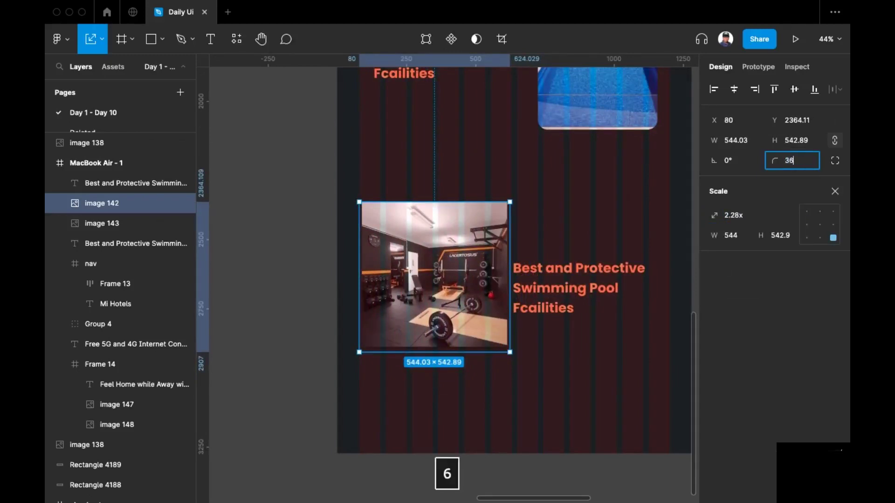
{"action": "key", "text": "Return"}
{"action": "left_click", "coordinate": [639, 208]}
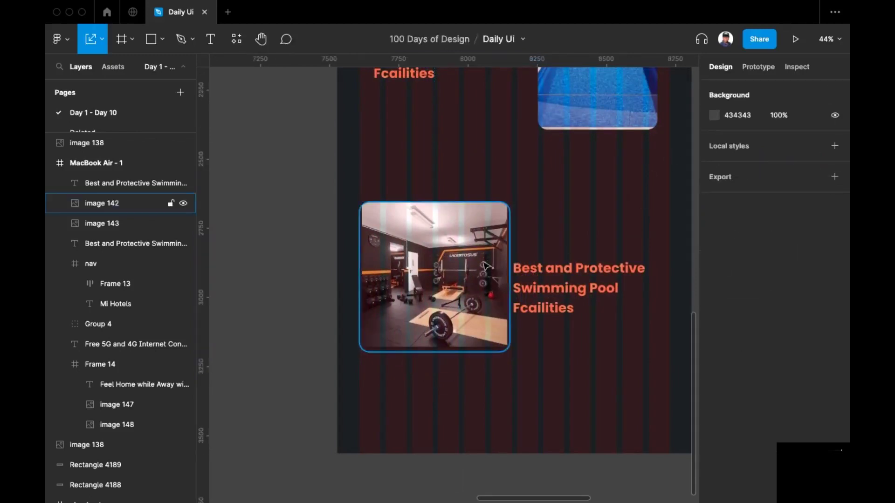
Step: Crop both sides of the gym photo to a width of 498 starting at X 108, and trim its bottom edge slightly
{"action": "left_click", "coordinate": [494, 277]}
{"action": "left_click", "coordinate": [502, 39]}
{"action": "left_click_drag", "start_coordinate": [509, 278], "coordinate": [494, 278]}
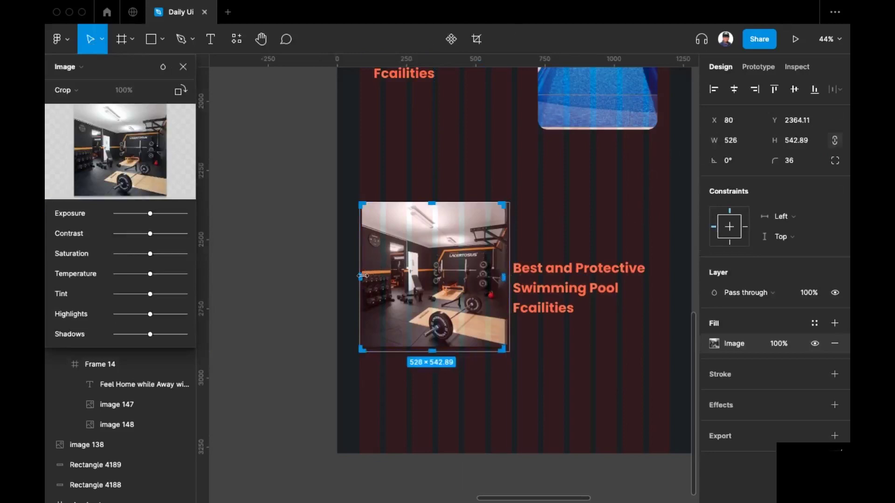
{"action": "left_click_drag", "start_coordinate": [360, 279], "coordinate": [367, 279]}
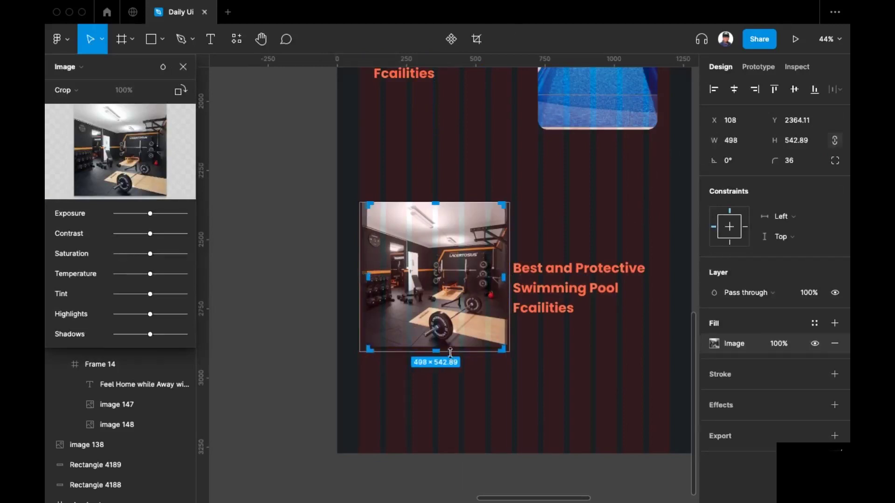
{"action": "left_click_drag", "start_coordinate": [432, 353], "coordinate": [432, 347]}
{"action": "left_click", "coordinate": [247, 301]}
Step: Reposition the heading beside the gym photo to X 654, Y 2476
{"action": "left_click", "coordinate": [550, 293]}
{"action": "scroll", "coordinate": [522, 325], "scroll_direction": "up", "scroll_amount": 2}
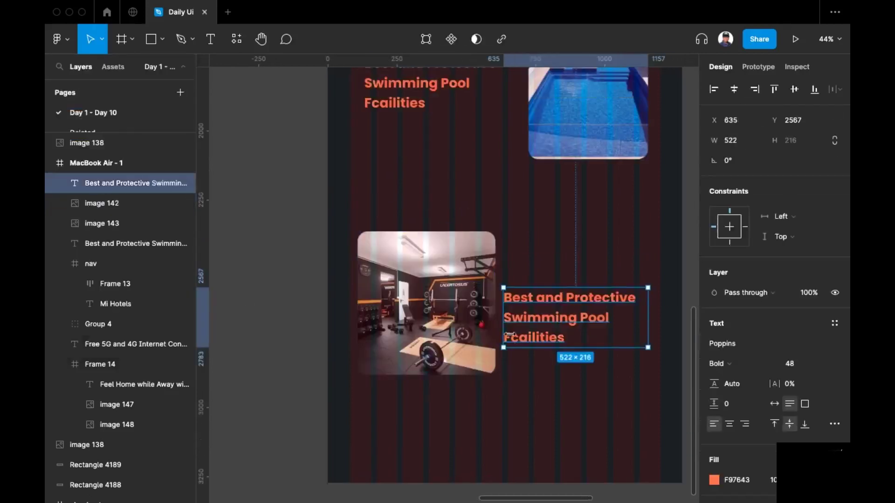
{"action": "left_click_drag", "start_coordinate": [522, 325], "coordinate": [527, 299]}
Step: Hide the interface and correct the misspelled "Fcailities" to "Facilities" in the heading beside the pool photo
{"action": "double_click", "coordinate": [526, 299]}
{"action": "scroll", "coordinate": [501, 310], "scroll_direction": "up", "scroll_amount": 3}
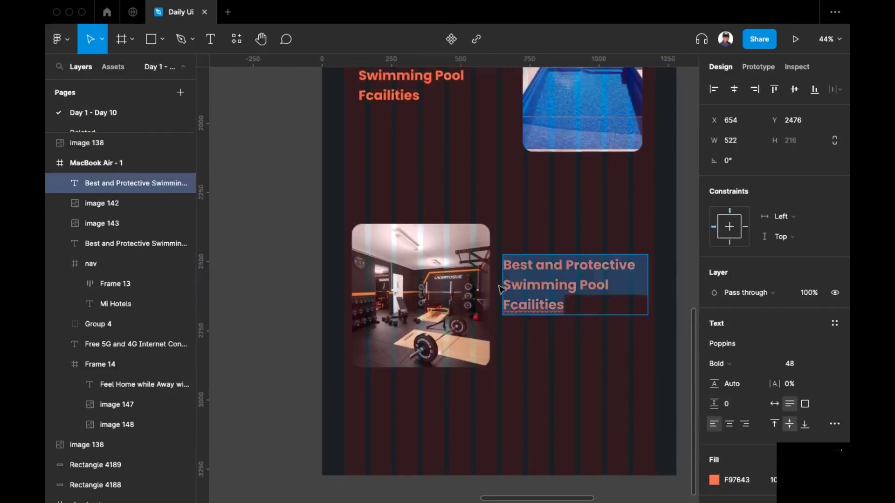
{"action": "scroll", "coordinate": [482, 299], "scroll_direction": "right", "scroll_amount": 3}
{"action": "scroll", "coordinate": [482, 299], "scroll_direction": "down", "scroll_amount": 1}
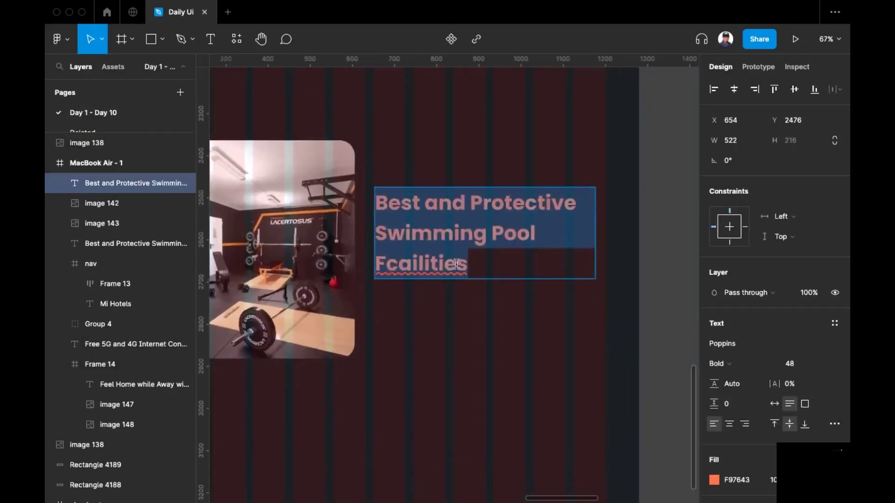
{"action": "key", "text": "super+backslash"}
{"action": "scroll", "coordinate": [438, 254], "scroll_direction": "up", "scroll_amount": 6}
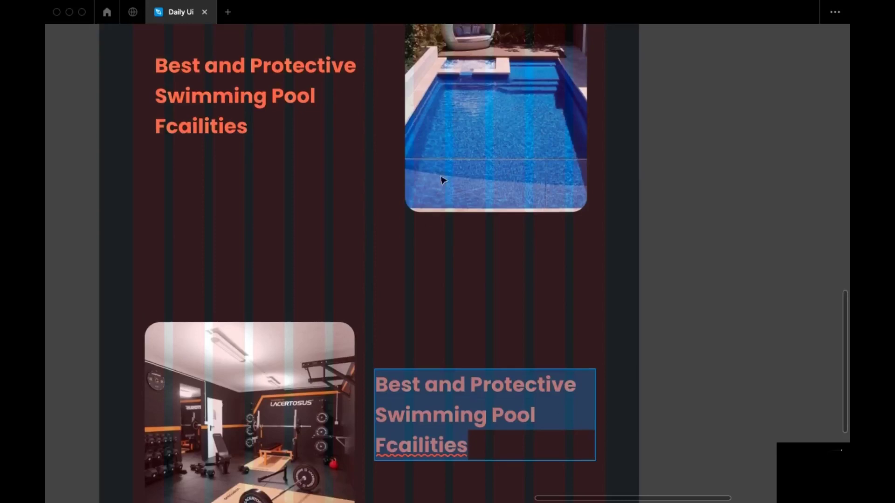
{"action": "left_click", "coordinate": [177, 221]}
{"action": "right_click", "coordinate": [177, 221]}
{"action": "left_click", "coordinate": [210, 236]}
Step: Correct the misspelled "Fcailities" to "Facilities" in the heading beside the gym photo
{"action": "scroll", "coordinate": [373, 280], "scroll_direction": "down", "scroll_amount": 6}
{"action": "left_click_drag", "start_coordinate": [395, 227], "coordinate": [407, 182]}
{"action": "scroll", "coordinate": [496, 182], "scroll_direction": "up", "scroll_amount": 4}
{"action": "scroll", "coordinate": [435, 205], "scroll_direction": "up", "scroll_amount": 1}
{"action": "scroll", "coordinate": [411, 275], "scroll_direction": "down", "scroll_amount": 4}
{"action": "left_click", "coordinate": [418, 214]}
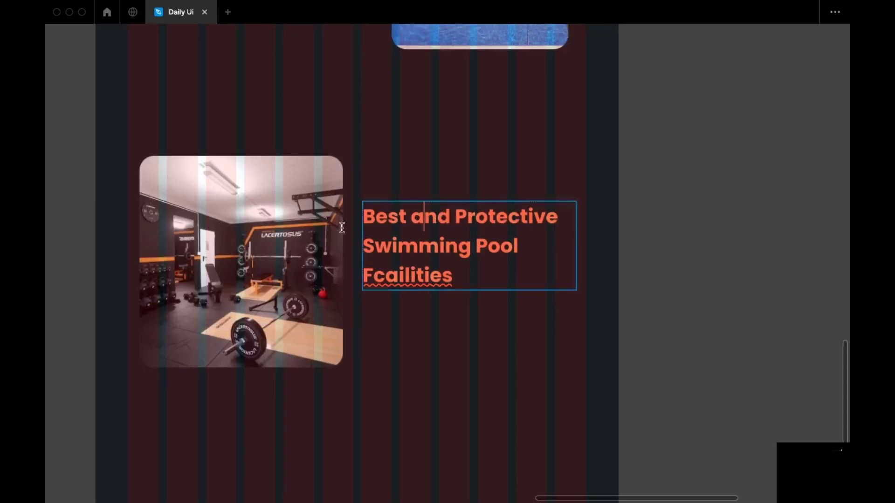
{"action": "right_click", "coordinate": [408, 266]}
{"action": "left_click", "coordinate": [458, 279]}
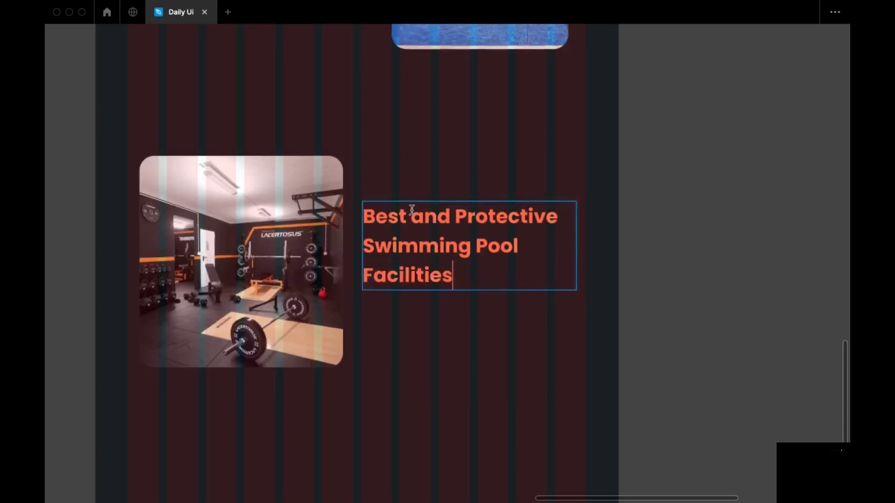
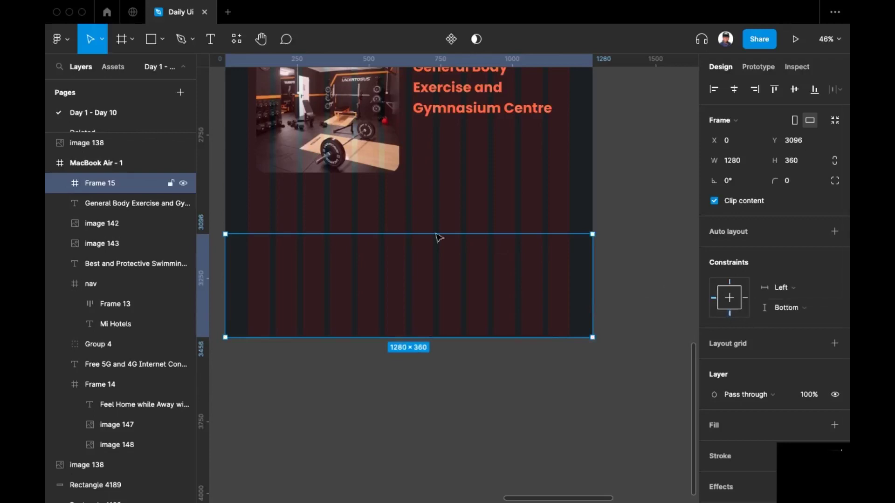
Step: Add a solid black 000000 fill to the 1280 × 360 footer frame
{"action": "scroll", "coordinate": [769, 316], "scroll_direction": "down", "scroll_amount": 2}
{"action": "scroll", "coordinate": [757, 317], "scroll_direction": "up", "scroll_amount": 2}
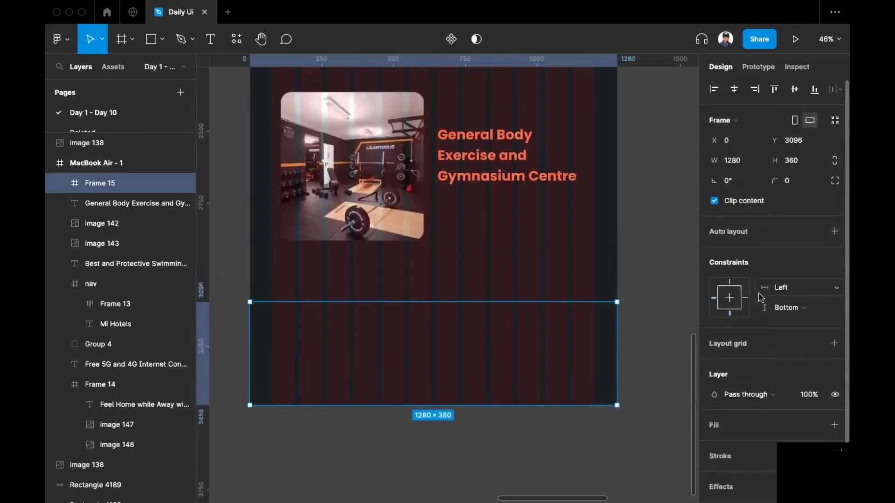
{"action": "scroll", "coordinate": [770, 326], "scroll_direction": "down", "scroll_amount": 2}
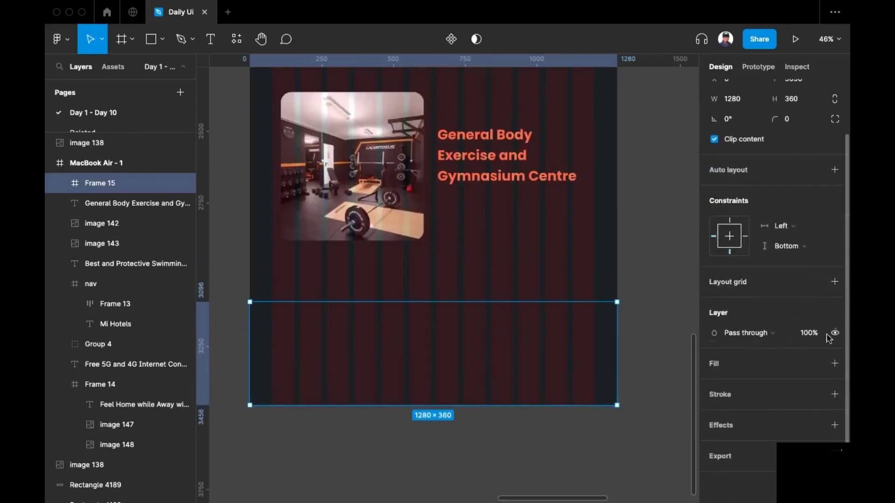
{"action": "left_click", "coordinate": [835, 364]}
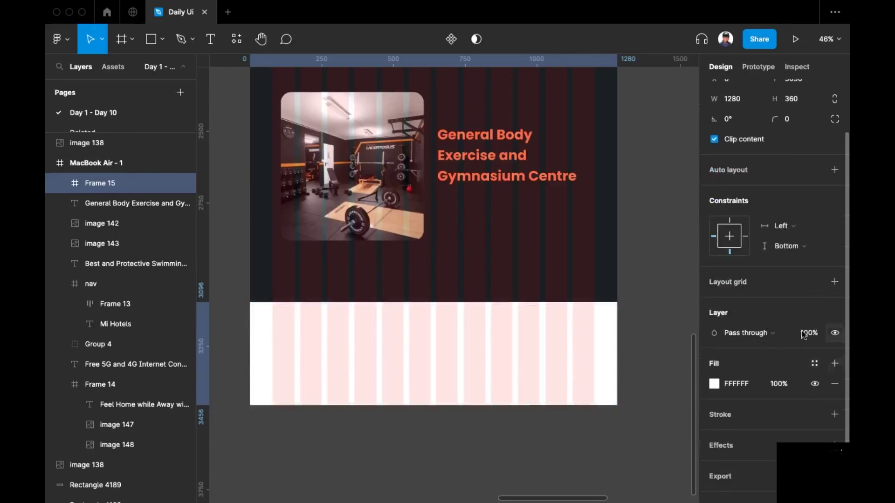
{"action": "left_click", "coordinate": [714, 384]}
{"action": "left_click", "coordinate": [669, 349]}
{"action": "scroll", "coordinate": [329, 499], "scroll_direction": "up", "scroll_amount": 5}
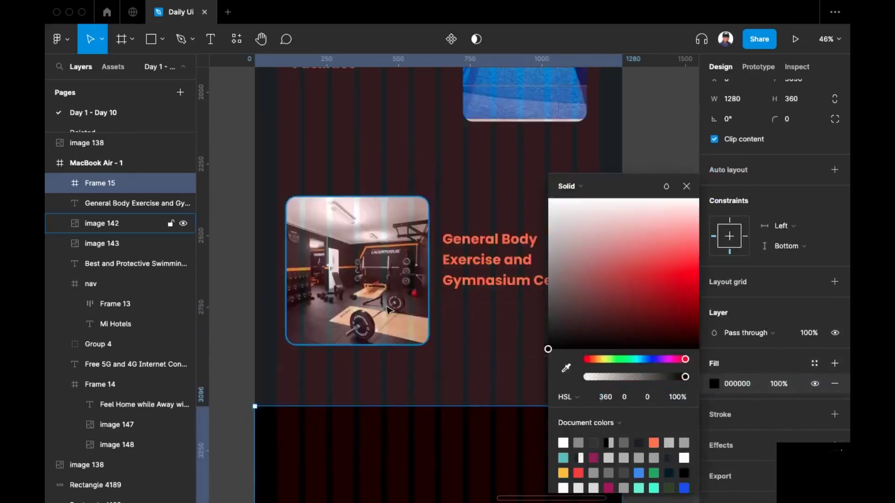
{"action": "key", "text": "Escape"}
{"action": "scroll", "coordinate": [627, 209], "scroll_direction": "down", "scroll_amount": 1}
{"action": "scroll", "coordinate": [627, 210], "scroll_direction": "down", "scroll_amount": 5}
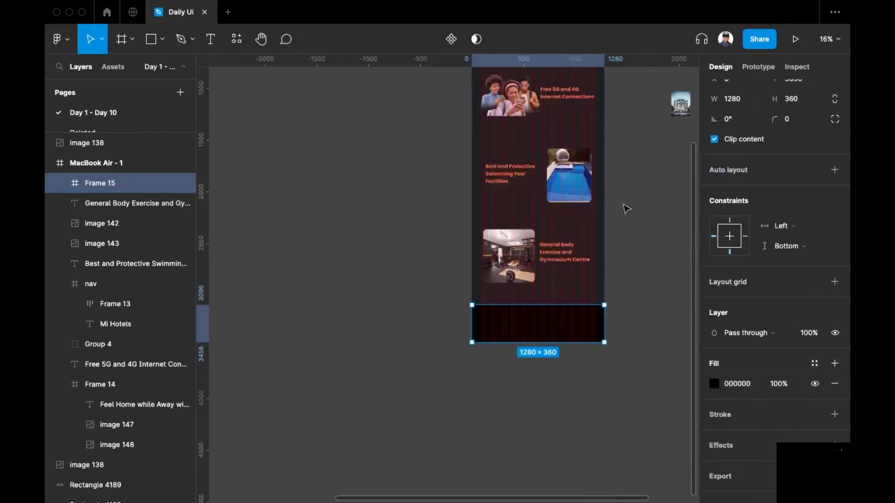
Step: Group the black footer frame by itself
{"action": "key", "text": "super+g"}
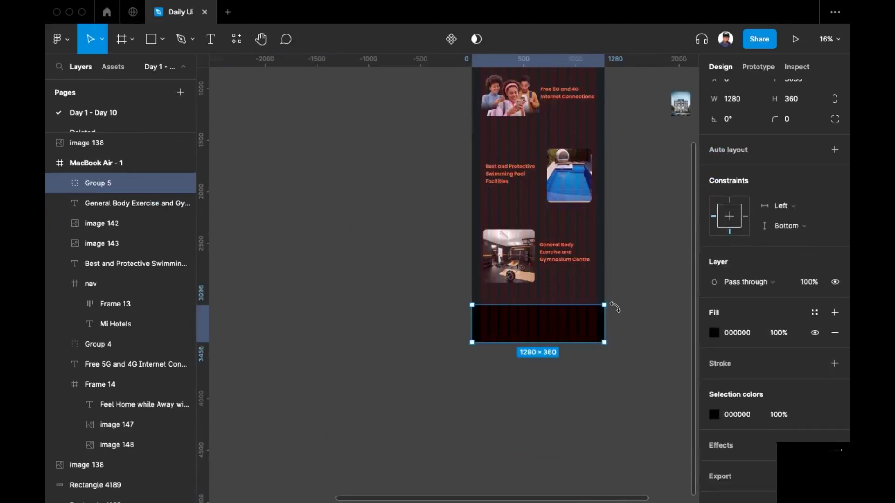
{"action": "scroll", "coordinate": [615, 308], "scroll_direction": "right", "scroll_amount": 1}
{"action": "left_click", "coordinate": [614, 307]}
{"action": "left_click", "coordinate": [553, 336]}
{"action": "left_click", "coordinate": [631, 308]}
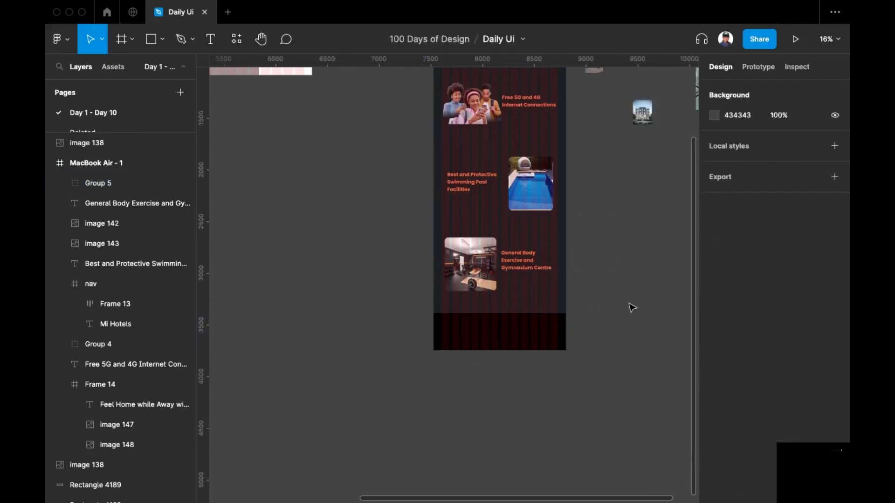
Step: Hide the layout grids and remove the grouping around the black footer frame
{"action": "key", "text": "shift+g"}
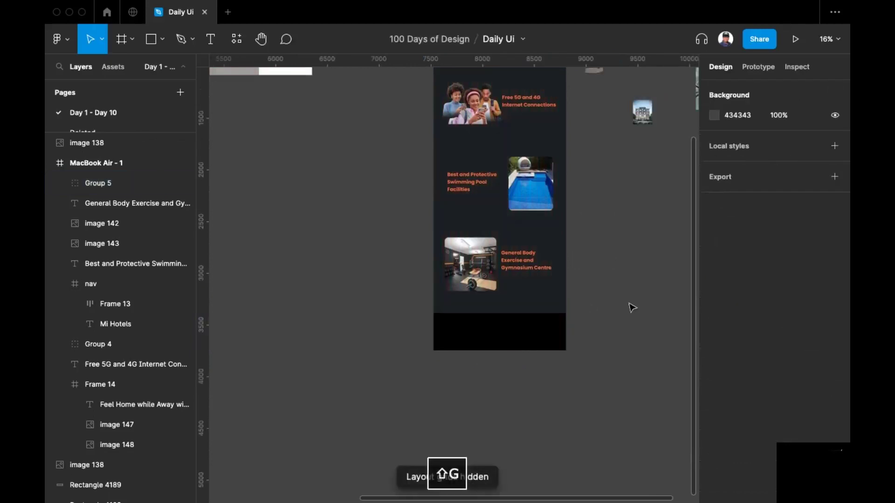
{"action": "scroll", "coordinate": [566, 322], "scroll_direction": "up", "scroll_amount": 3}
{"action": "left_click", "coordinate": [559, 319]}
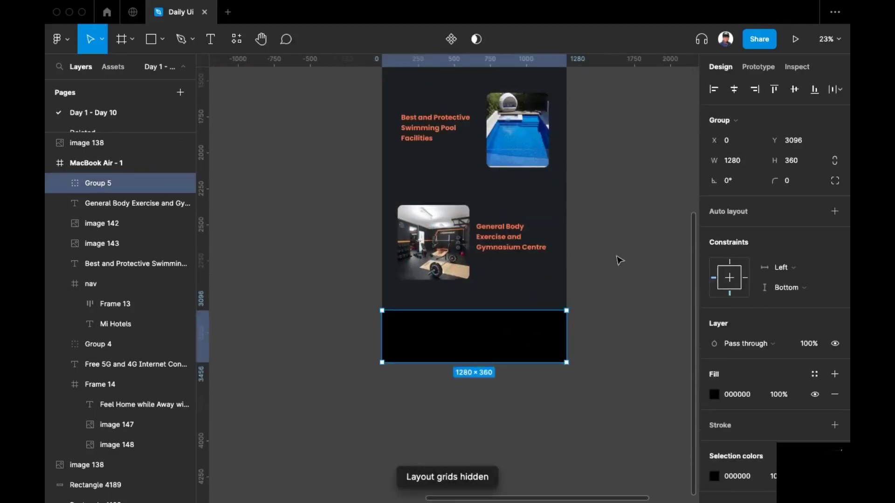
{"action": "key", "text": "ctrl+alt+g"}
Step: Duplicate the navigation bar and place the copy directly above the black footer, at about X -13, Y 2996
{"action": "scroll", "coordinate": [592, 314], "scroll_direction": "up", "scroll_amount": 5}
{"action": "scroll", "coordinate": [606, 270], "scroll_direction": "up", "scroll_amount": 2}
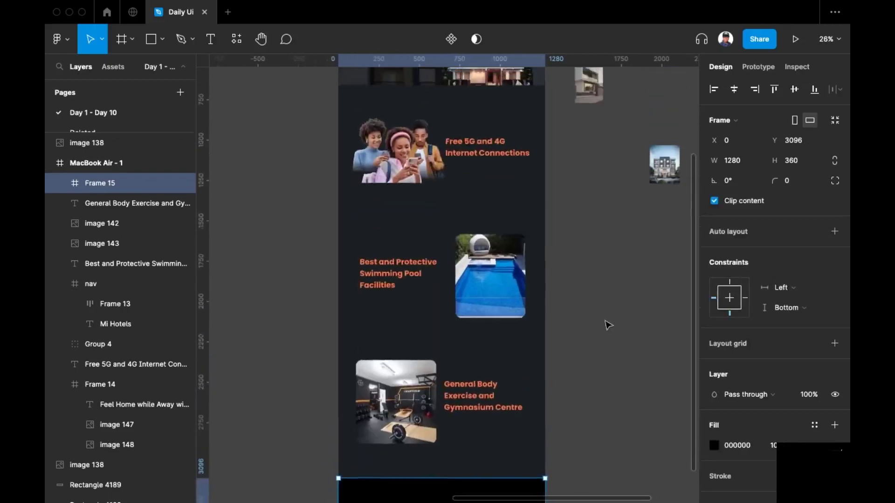
{"action": "scroll", "coordinate": [608, 325], "scroll_direction": "down", "scroll_amount": 5}
{"action": "left_click", "coordinate": [561, 146]}
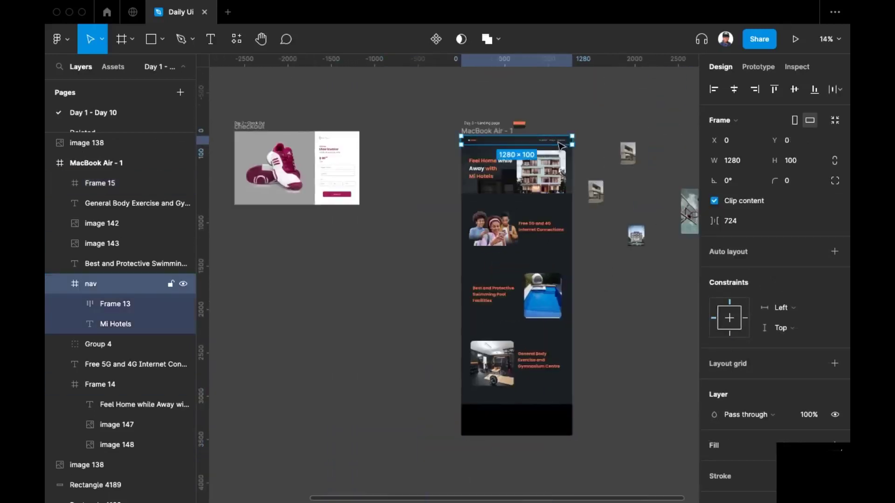
{"action": "left_click_drag", "start_coordinate": [560, 145], "coordinate": [562, 404]}
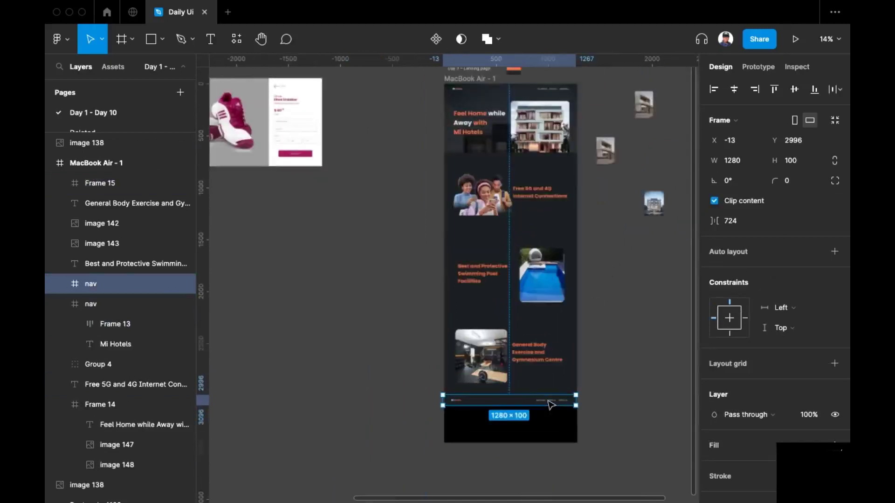
Step: Move the "Mi Hotels" logo text from the copied navigation bar into the footer frame at X 67, Y 48
{"action": "scroll", "coordinate": [563, 402], "scroll_direction": "up", "scroll_amount": 10}
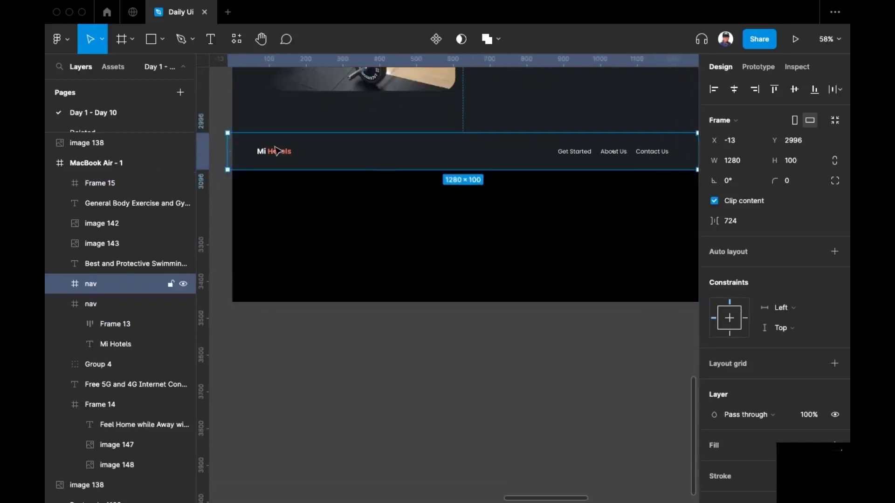
{"action": "double_click", "coordinate": [276, 151]}
{"action": "left_click_drag", "start_coordinate": [277, 165], "coordinate": [276, 198]}
{"action": "scroll", "coordinate": [326, 199], "scroll_direction": "right", "scroll_amount": 2}
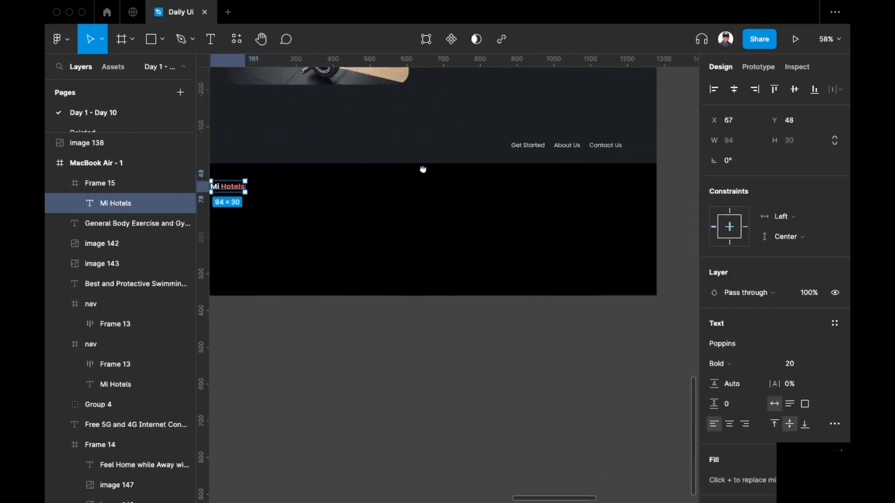
Step: Move the navigation links from the copied bar into the black footer at about X 846, Y 78, and delete the empty copied bar
{"action": "left_click", "coordinate": [605, 153]}
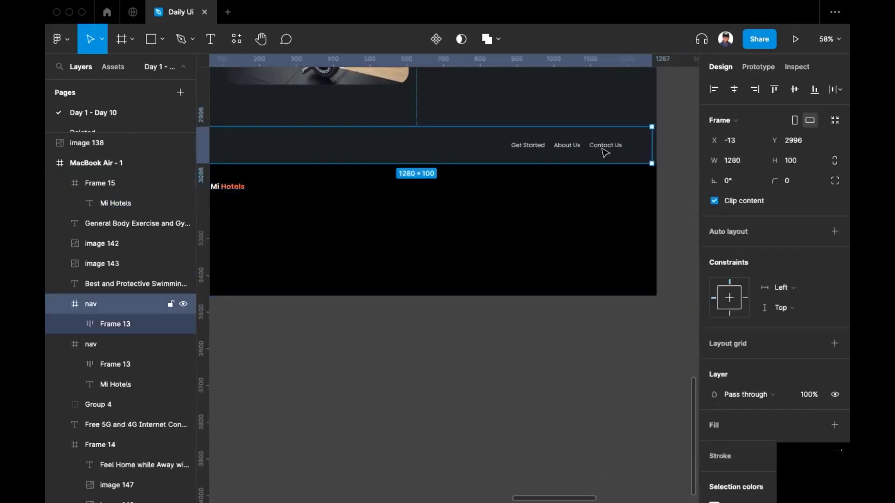
{"action": "left_click", "coordinate": [604, 152]}
{"action": "left_click_drag", "start_coordinate": [604, 153], "coordinate": [590, 200]}
{"action": "left_click", "coordinate": [604, 127]}
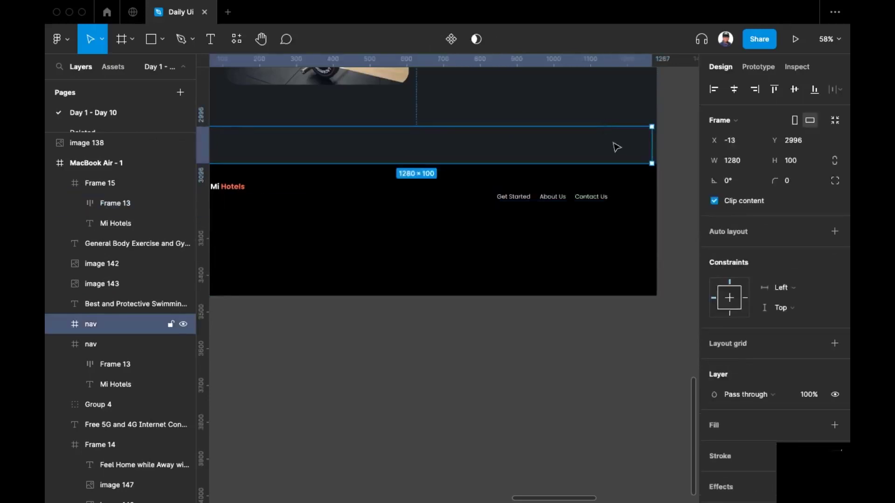
{"action": "key", "text": "BackSpace"}
Step: Stack the footer links vertically and place the column beside the "Mi Hotels" logo at about X 266
{"action": "left_click", "coordinate": [558, 202]}
{"action": "left_click", "coordinate": [558, 202]}
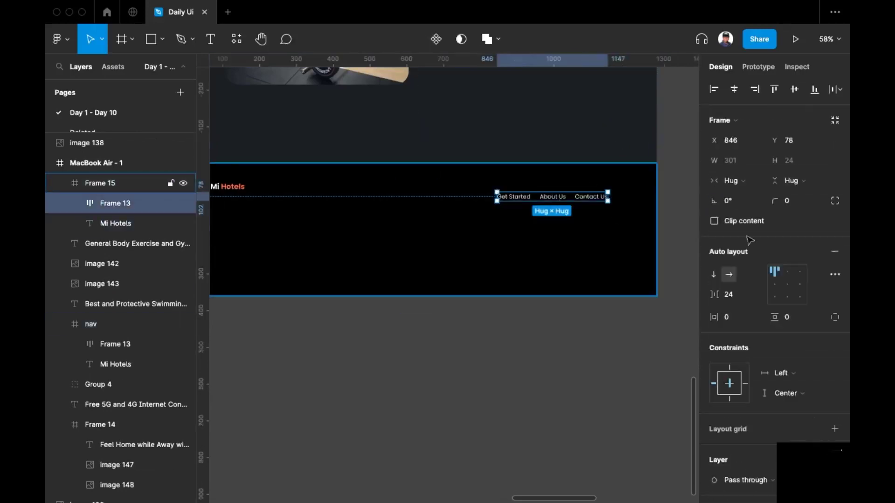
{"action": "left_click", "coordinate": [714, 275]}
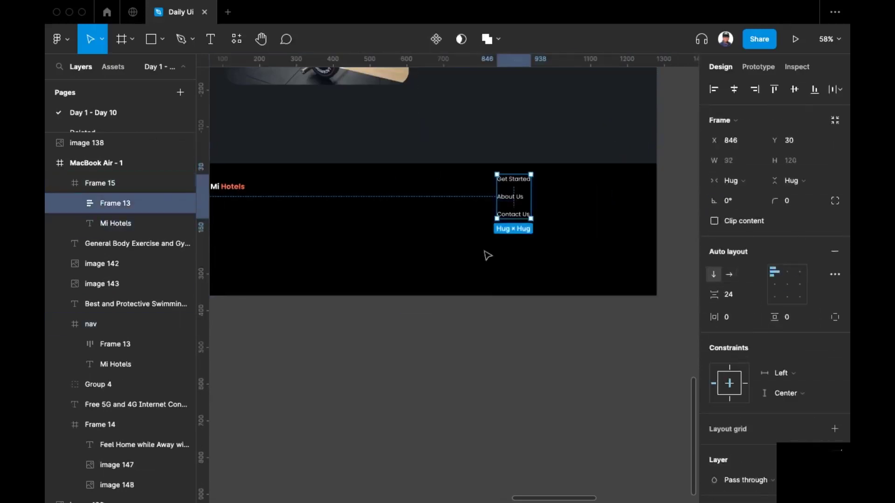
{"action": "left_click_drag", "start_coordinate": [513, 206], "coordinate": [299, 219]}
Step: Place a copy of the "Get Started" text above the link column at X 266, Y 22, and change its text to "Quick Links"
{"action": "scroll", "coordinate": [399, 243], "scroll_direction": "up", "scroll_amount": 5}
{"action": "left_click", "coordinate": [485, 233], "text": "super"}
{"action": "left_click_drag", "start_coordinate": [485, 232], "coordinate": [505, 198]}
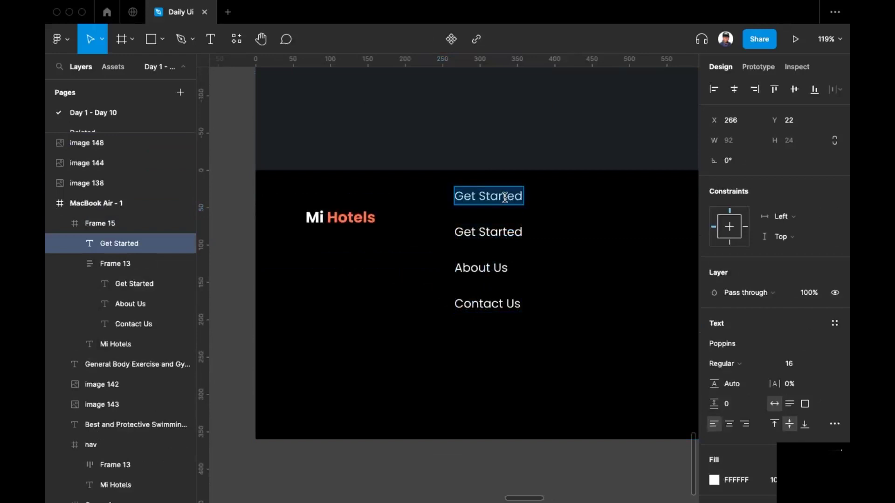
{"action": "type", "text": "Quick Links"}
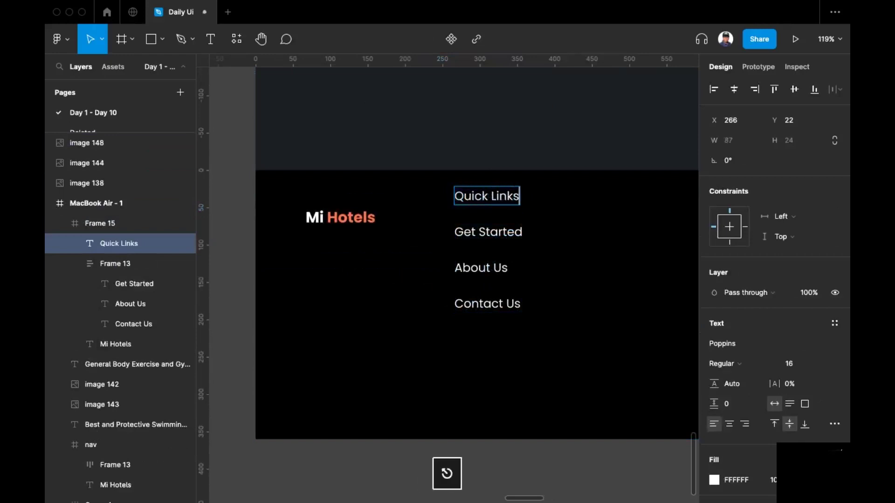
{"action": "key", "text": "Escape"}
Step: Set the "Quick Links" heading to Bold with a font size of 20
{"action": "left_click", "coordinate": [745, 365]}
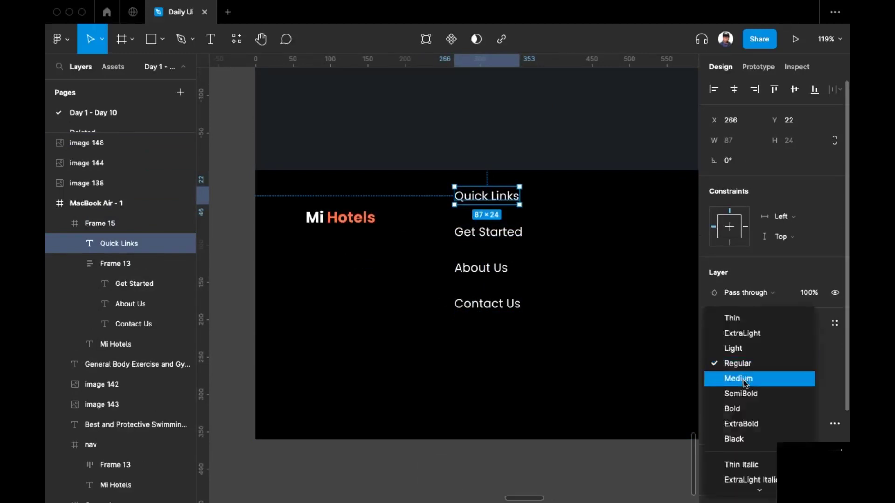
{"action": "left_click", "coordinate": [740, 408]}
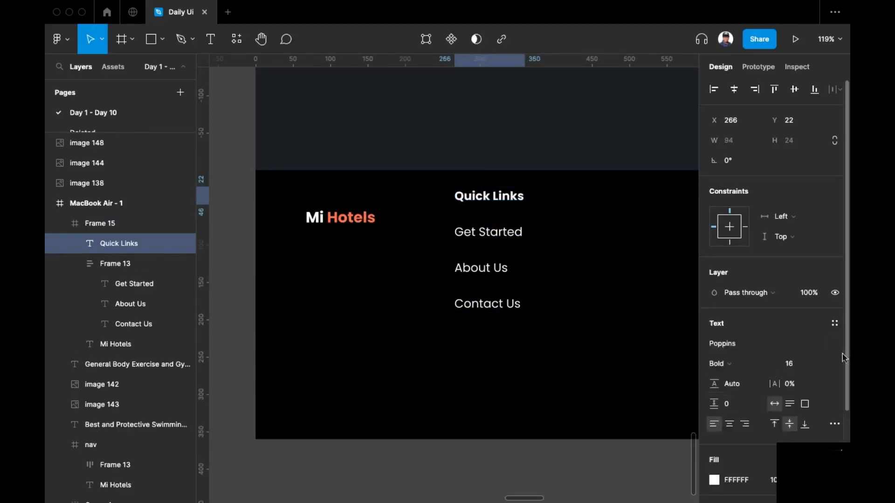
{"action": "left_click", "coordinate": [821, 364]}
{"action": "left_click", "coordinate": [811, 376]}
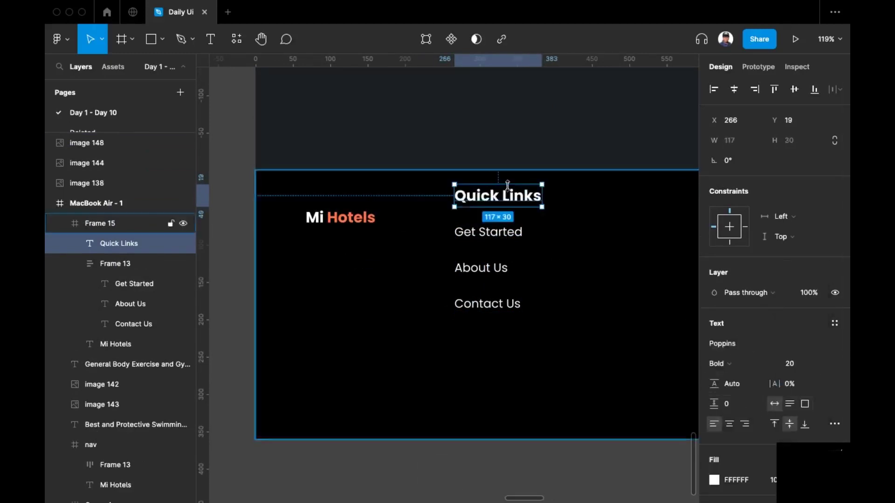
Step: Lower the "Quick Links" heading to Y 33 and top-align it with the "Mi Hotels" footer logo
{"action": "left_click_drag", "start_coordinate": [487, 202], "coordinate": [489, 211]}
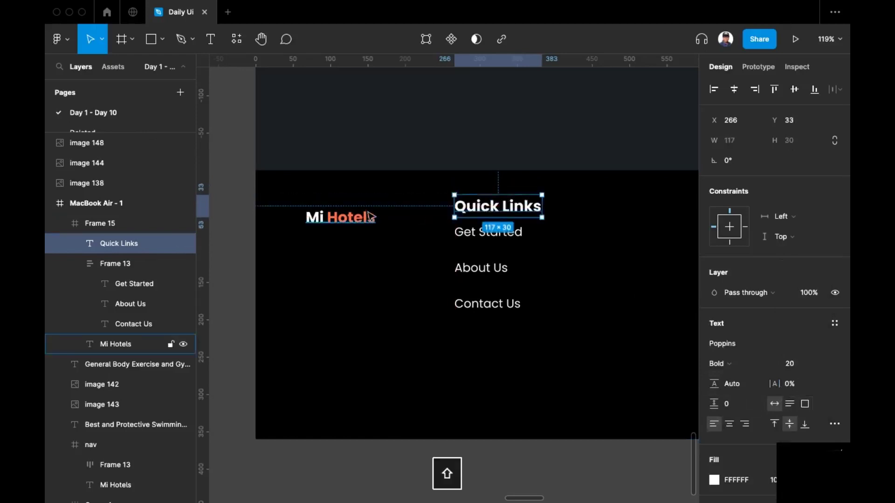
{"action": "left_click", "coordinate": [117, 344], "text": "shift"}
{"action": "left_click", "coordinate": [776, 90]}
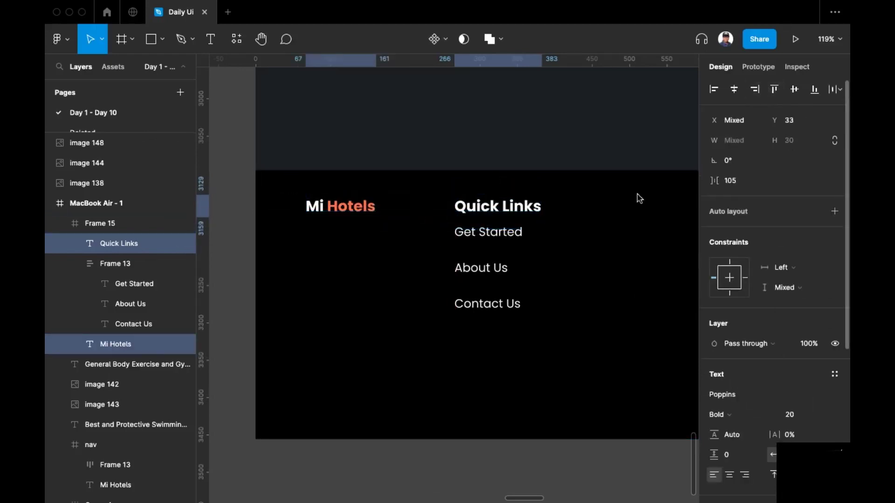
Step: Shift the link column slightly down from the "Quick Links" heading and group the heading with the links
{"action": "scroll", "coordinate": [606, 210], "scroll_direction": "down", "scroll_amount": 2}
{"action": "left_click", "coordinate": [478, 252]}
{"action": "left_click_drag", "start_coordinate": [478, 252], "coordinate": [479, 260]}
{"action": "left_click_drag", "start_coordinate": [478, 341], "coordinate": [465, 164]}
{"action": "key", "text": "super+g"}
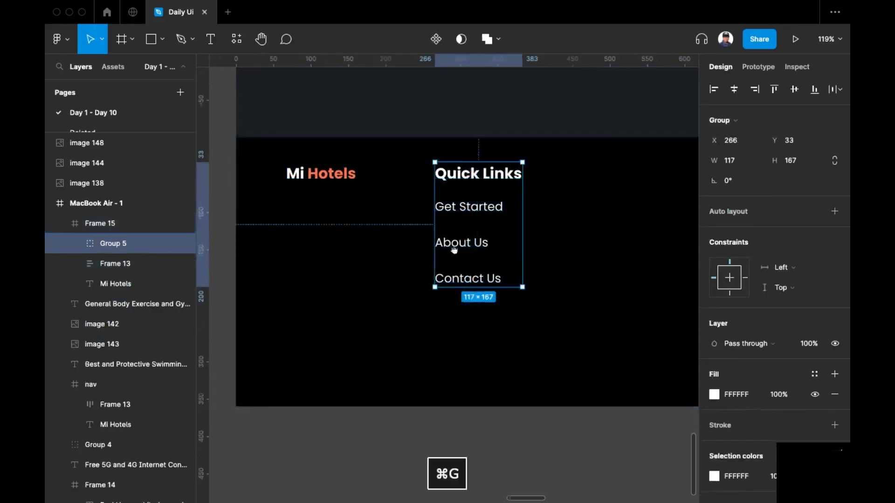
Step: Enlarge the "Mi Hotels" footer logo text to font size 40
{"action": "scroll", "coordinate": [466, 260], "scroll_direction": "right", "scroll_amount": 3}
{"action": "scroll", "coordinate": [466, 271], "scroll_direction": "down", "scroll_amount": 5}
{"action": "scroll", "coordinate": [459, 270], "scroll_direction": "up", "scroll_amount": 3}
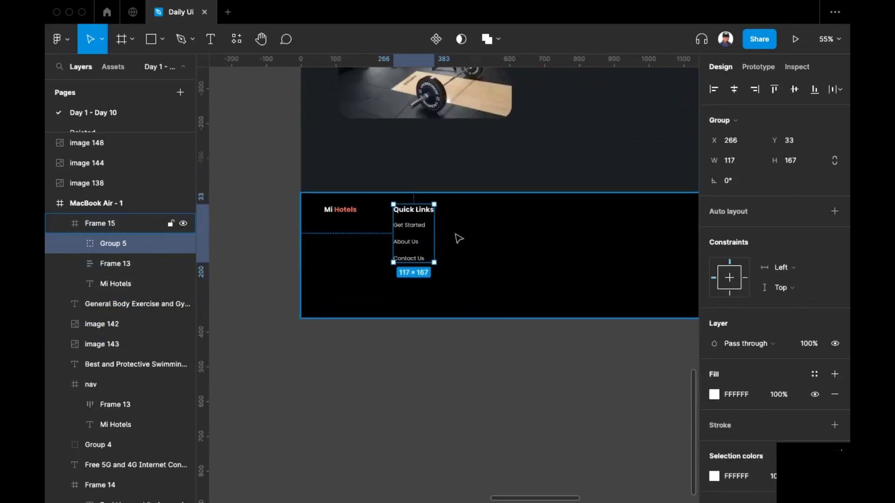
{"action": "scroll", "coordinate": [447, 233], "scroll_direction": "down", "scroll_amount": 1}
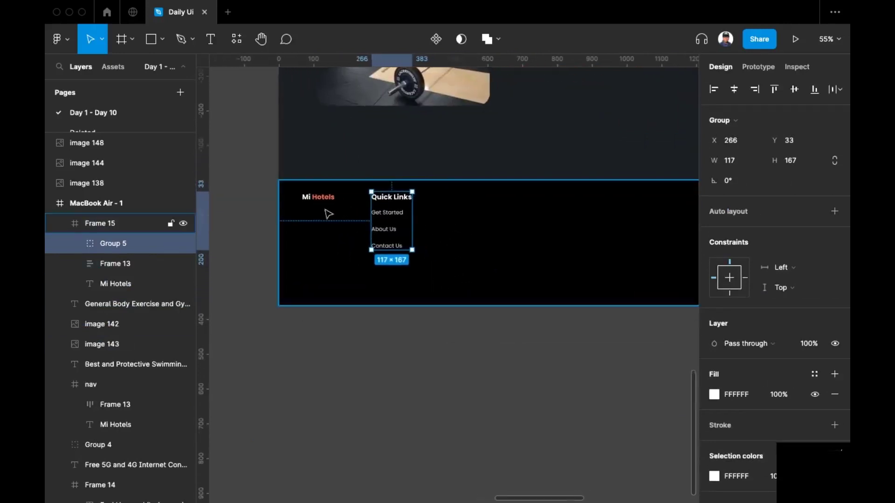
{"action": "scroll", "coordinate": [328, 212], "scroll_direction": "up", "scroll_amount": 2}
{"action": "left_click", "coordinate": [321, 196]}
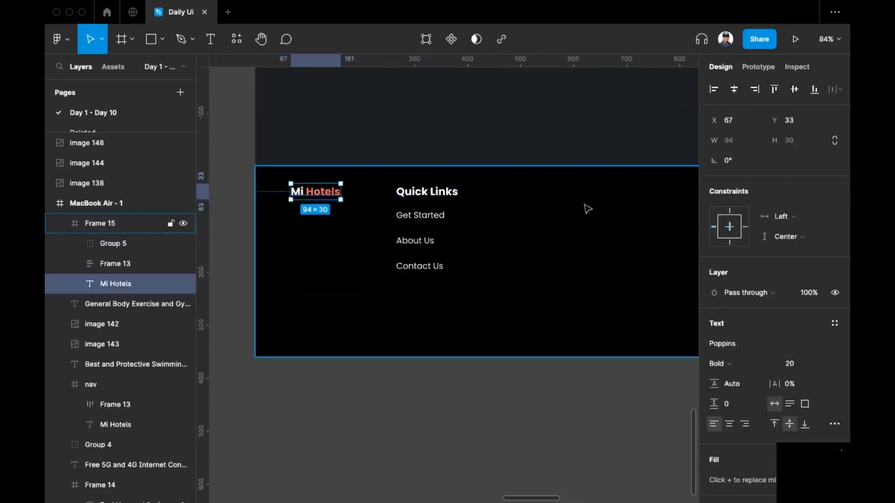
{"action": "left_click", "coordinate": [826, 367]}
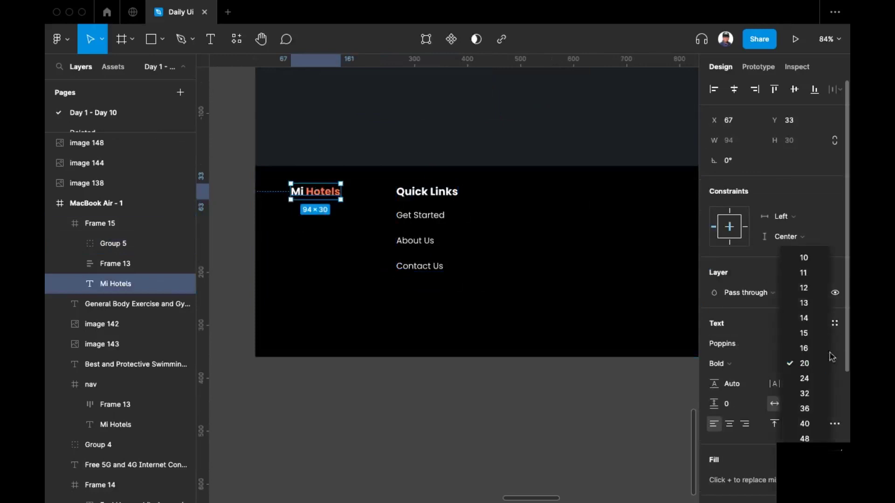
{"action": "left_click", "coordinate": [814, 423]}
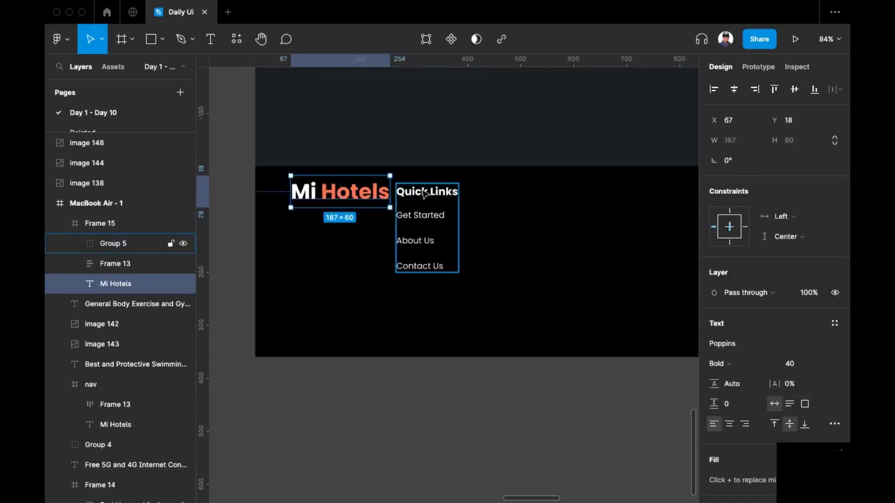
Step: Move the "Quick Links" group away from the enlarged logo to X 358, Y 33, and clear the selection
{"action": "left_click_drag", "start_coordinate": [425, 194], "coordinate": [475, 195]}
{"action": "scroll", "coordinate": [456, 274], "scroll_direction": "down", "scroll_amount": 3}
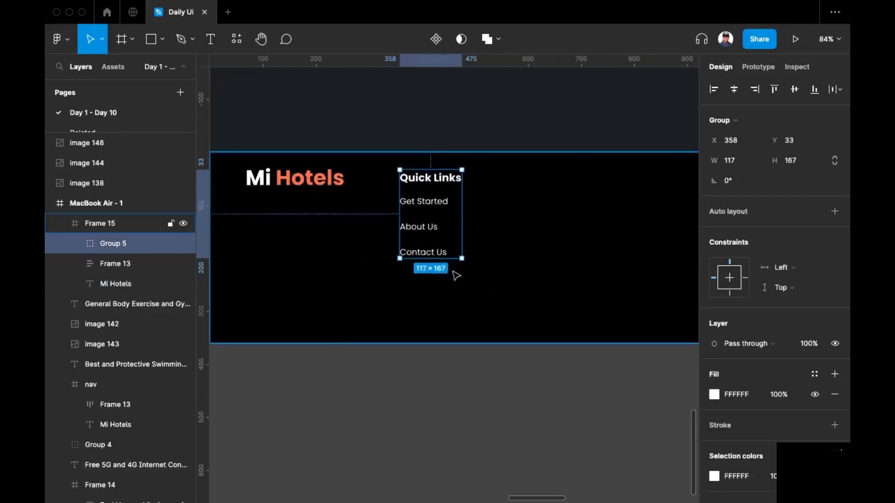
{"action": "scroll", "coordinate": [464, 294], "scroll_direction": "up", "scroll_amount": 2}
{"action": "left_click", "coordinate": [341, 398]}
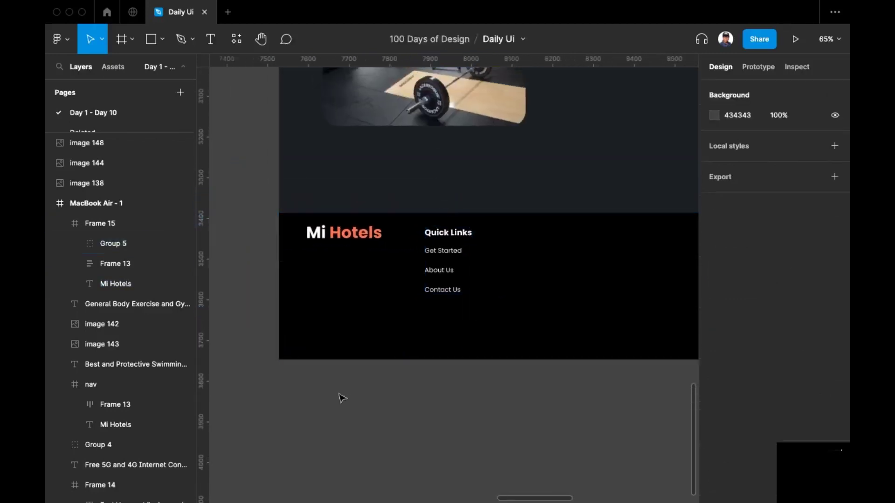
Step: Search the Iconify plugin for "instagram" and place a filled Instagram icon on the canvas beside the footer
{"action": "key", "text": "super+backslash"}
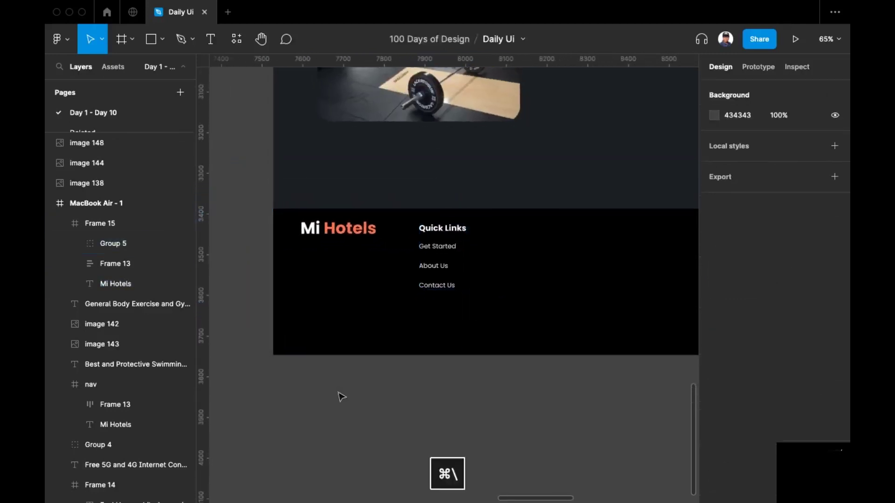
{"action": "key", "text": "super+slash"}
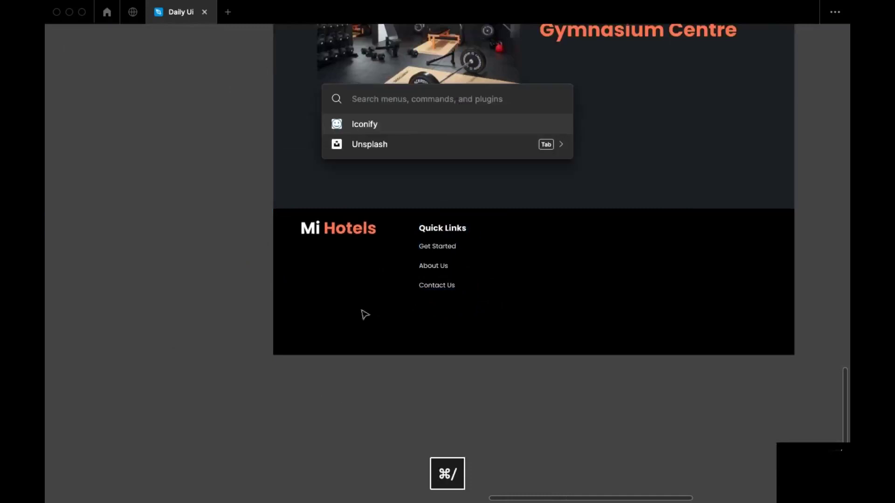
{"action": "left_click", "coordinate": [366, 125]}
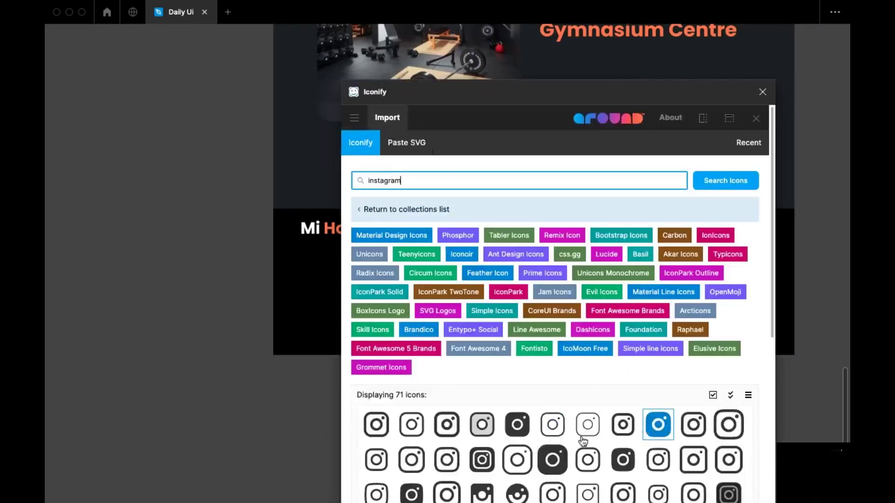
{"action": "left_click_drag", "start_coordinate": [658, 425], "coordinate": [242, 293]}
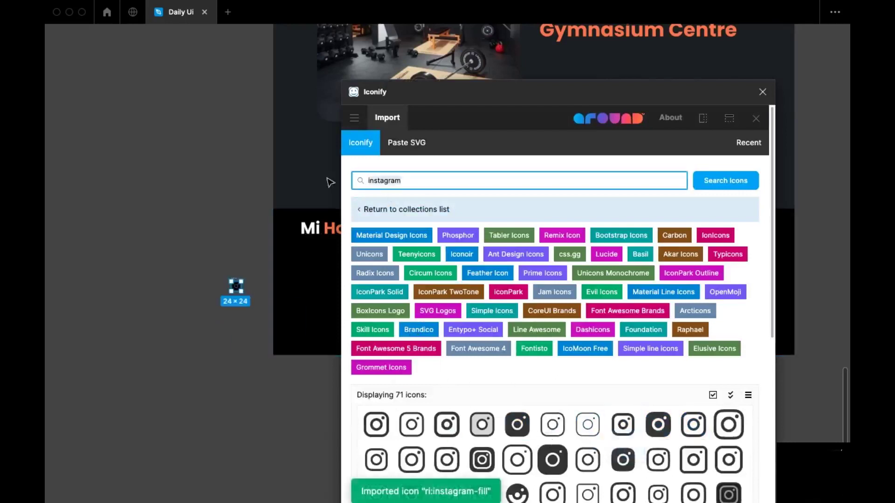
Step: Search Iconify for "facebook" and place a filled round Facebook icon on the canvas near the Instagram icon
{"action": "key", "text": "super+a"}
{"action": "type", "text": "frace"}
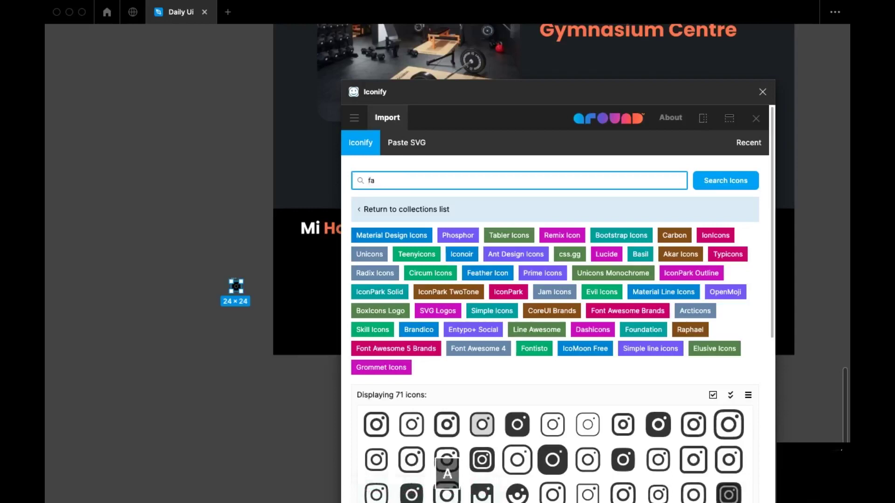
{"action": "key", "text": "Return"}
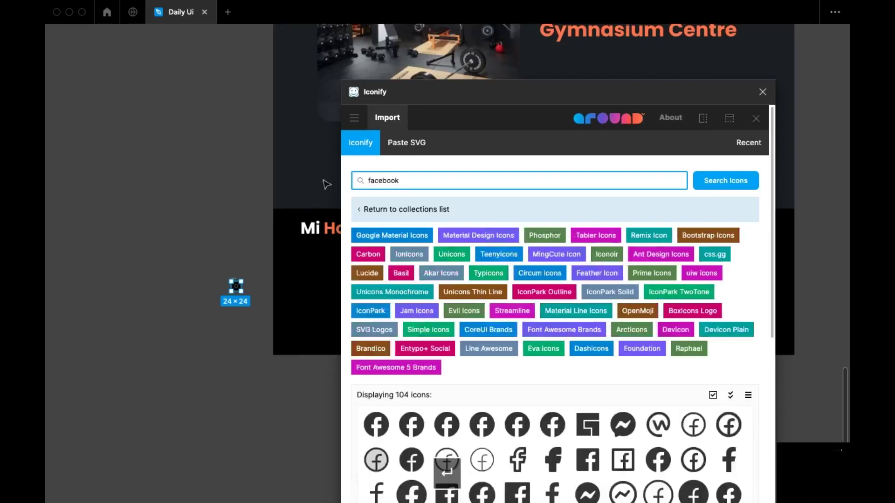
{"action": "left_click_drag", "start_coordinate": [552, 424], "coordinate": [247, 267]}
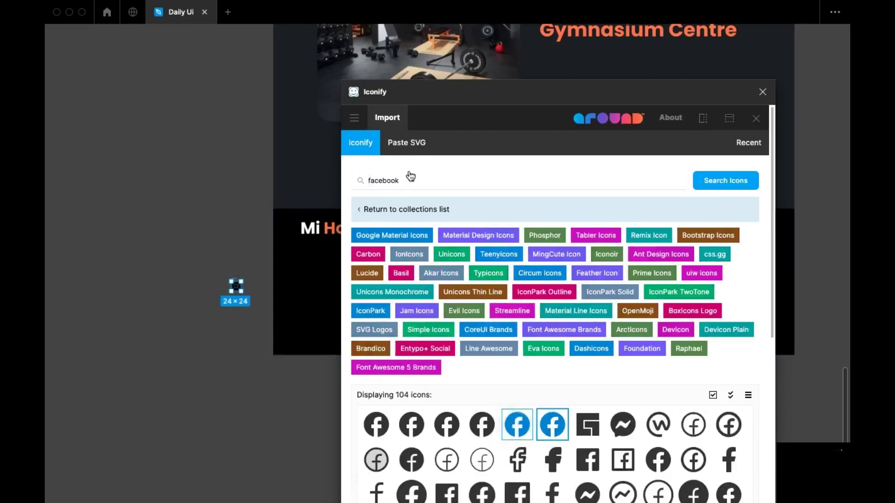
Step: Search Iconify for "twitter", place the filled Twitter bird icon beside the other icons, and close the plugin
{"action": "type", "text": "twitter"}
{"action": "key", "text": "Return"}
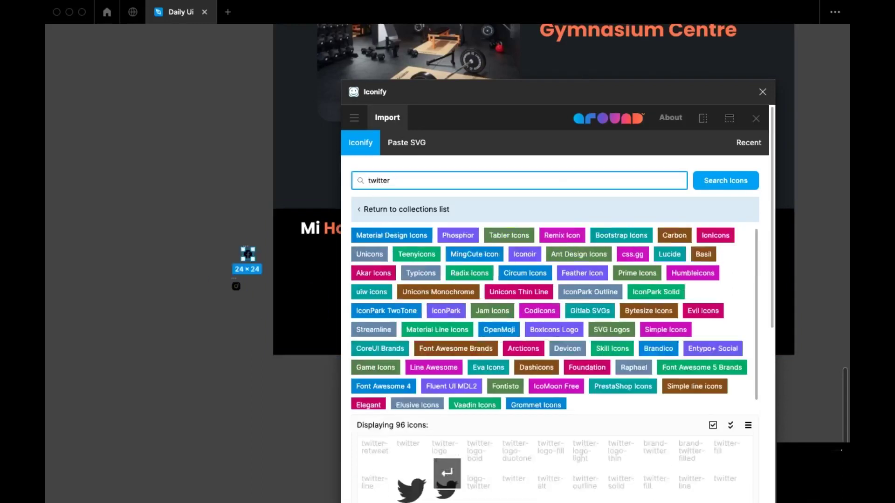
{"action": "left_click_drag", "start_coordinate": [411, 454], "coordinate": [228, 286]}
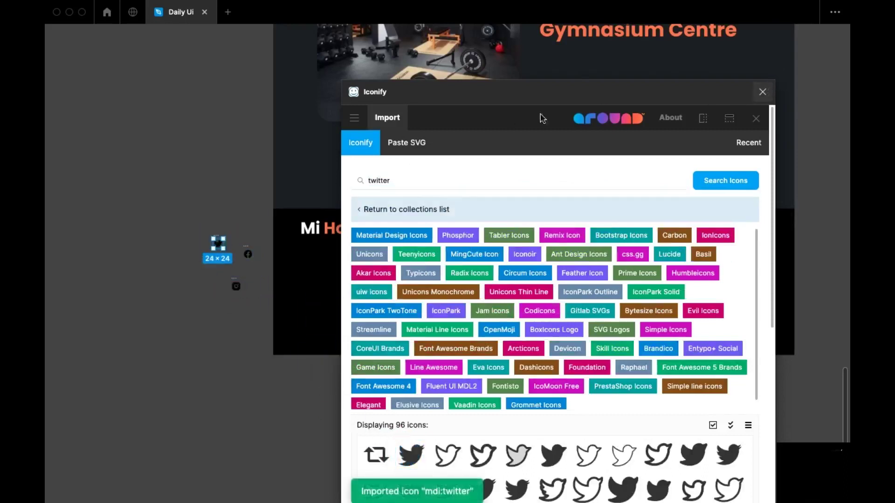
{"action": "key", "text": "Escape"}
Step: Combine the Twitter, Facebook and Instagram icons into one auto layout frame
{"action": "scroll", "coordinate": [186, 275], "scroll_direction": "up", "scroll_amount": 5}
{"action": "left_click_drag", "start_coordinate": [216, 161], "coordinate": [314, 345]}
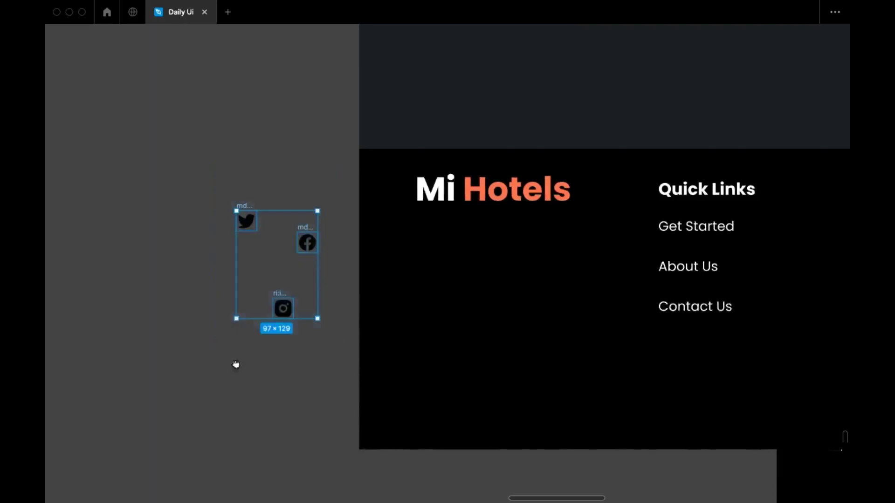
{"action": "scroll", "coordinate": [315, 346], "scroll_direction": "right", "scroll_amount": 4}
{"action": "key", "text": "shift+a"}
{"action": "mouse_move", "coordinate": [156, 269]}
{"action": "left_mouse_down"}
{"action": "mouse_move", "coordinate": [346, 216]}
{"action": "mouse_move", "coordinate": [330, 287]}
{"action": "mouse_move", "coordinate": [156, 269]}
{"action": "left_mouse_up"}
{"action": "key", "text": "super+backslash"}
{"action": "key", "text": "super+backslash"}
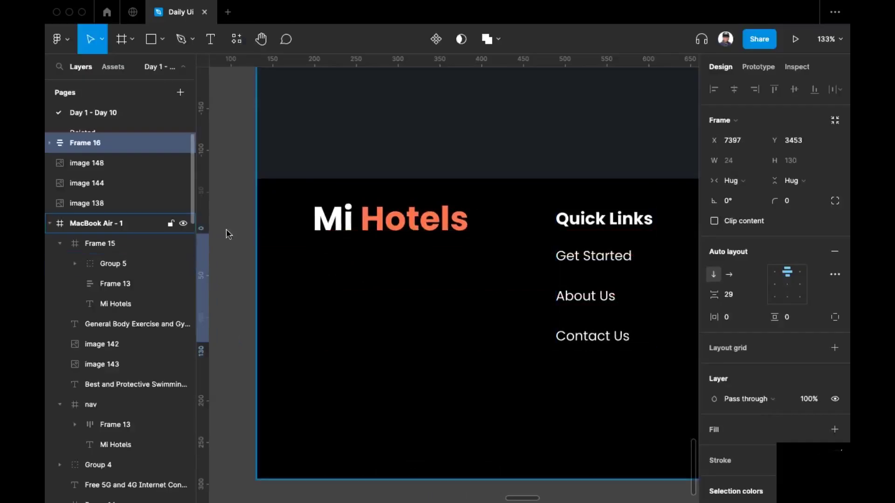
Step: Set the social icon frame's auto layout direction to horizontal
{"action": "scroll", "coordinate": [362, 185], "scroll_direction": "left", "scroll_amount": 5}
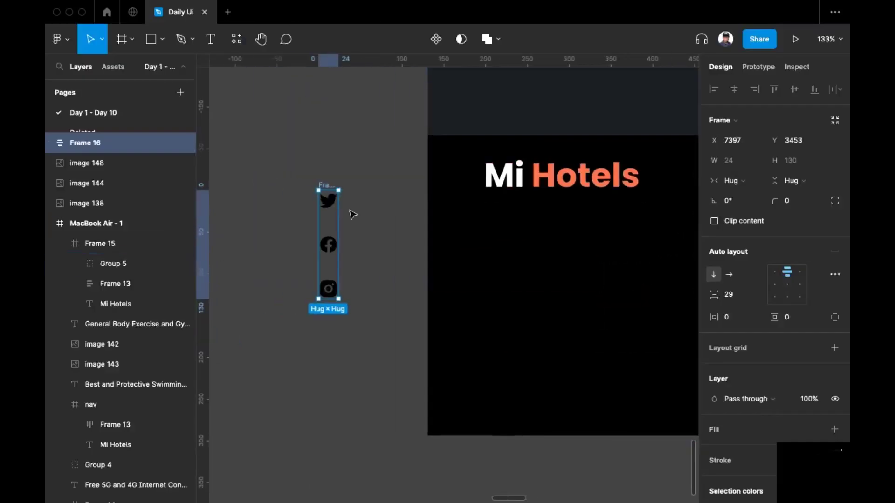
{"action": "left_click", "coordinate": [729, 275]}
{"action": "scroll", "coordinate": [326, 253], "scroll_direction": "up", "scroll_amount": 3}
{"action": "scroll", "coordinate": [326, 254], "scroll_direction": "right", "scroll_amount": 3}
{"action": "scroll", "coordinate": [249, 293], "scroll_direction": "down", "scroll_amount": 2}
{"action": "scroll", "coordinate": [249, 292], "scroll_direction": "left", "scroll_amount": 3}
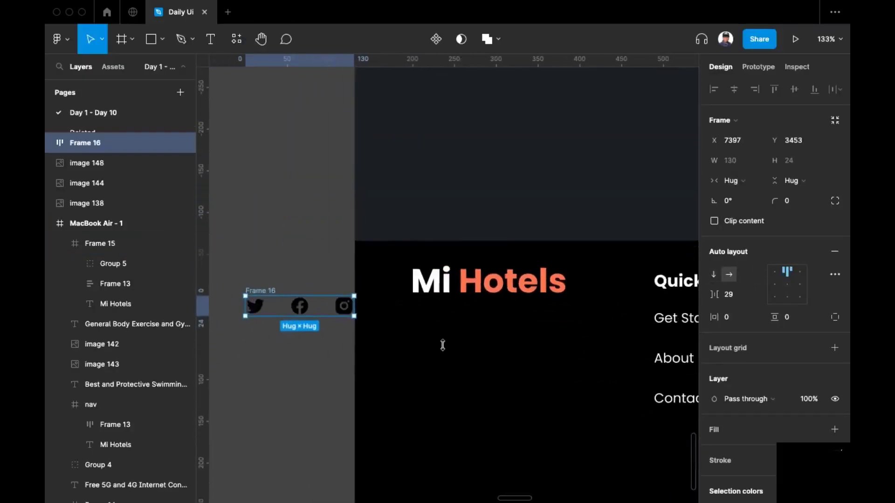
Step: Recolor the three social icons from black to the document's orange, F97643
{"action": "left_click", "coordinate": [745, 399]}
{"action": "key", "text": "Escape"}
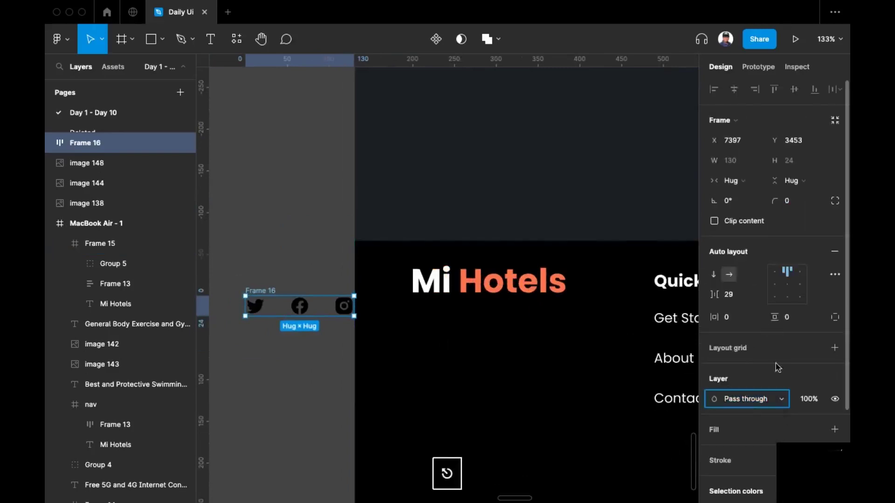
{"action": "scroll", "coordinate": [775, 396], "scroll_direction": "down", "scroll_amount": 3}
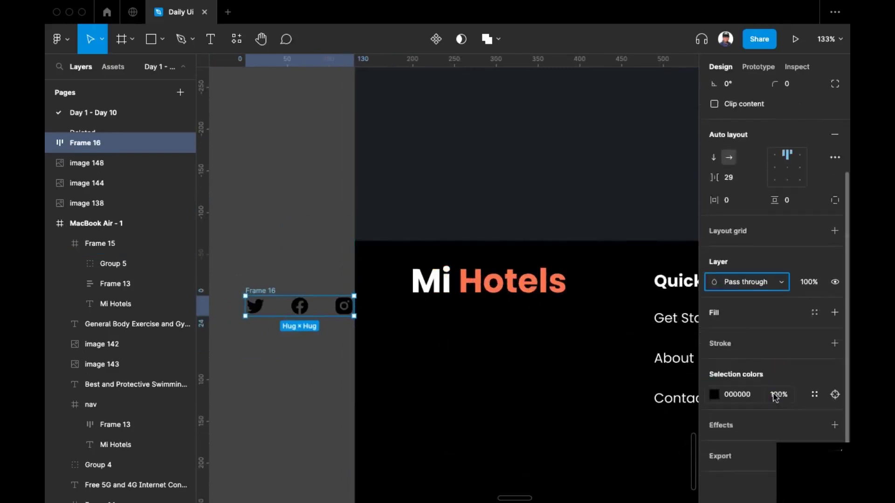
{"action": "left_click", "coordinate": [715, 396]}
{"action": "left_click", "coordinate": [623, 443]}
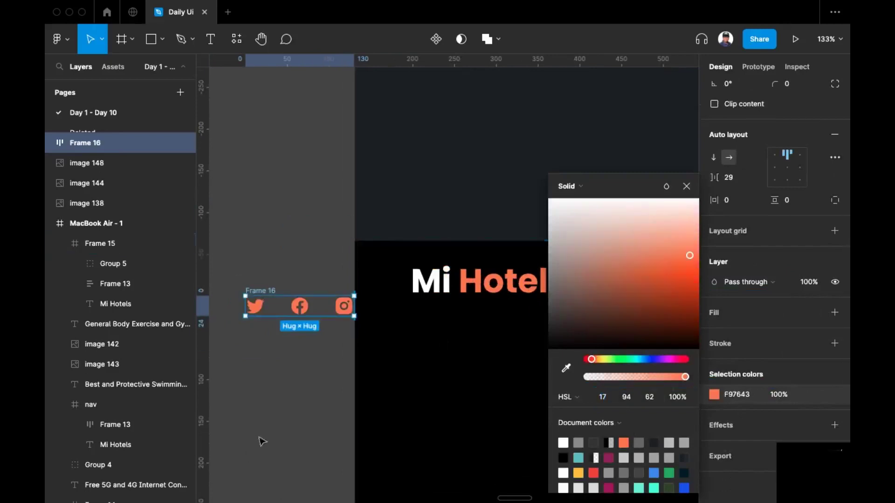
Step: Move the social icon frame into the black footer below the Mi Hotels logo, at X 77, Y 180
{"action": "scroll", "coordinate": [243, 374], "scroll_direction": "down", "scroll_amount": 1}
{"action": "left_click_drag", "start_coordinate": [252, 262], "coordinate": [426, 292]}
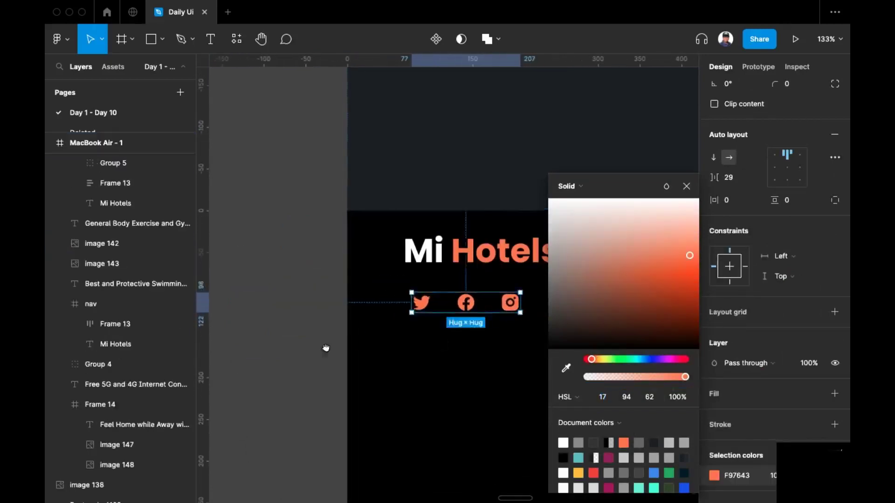
{"action": "scroll", "coordinate": [340, 354], "scroll_direction": "down", "scroll_amount": 5}
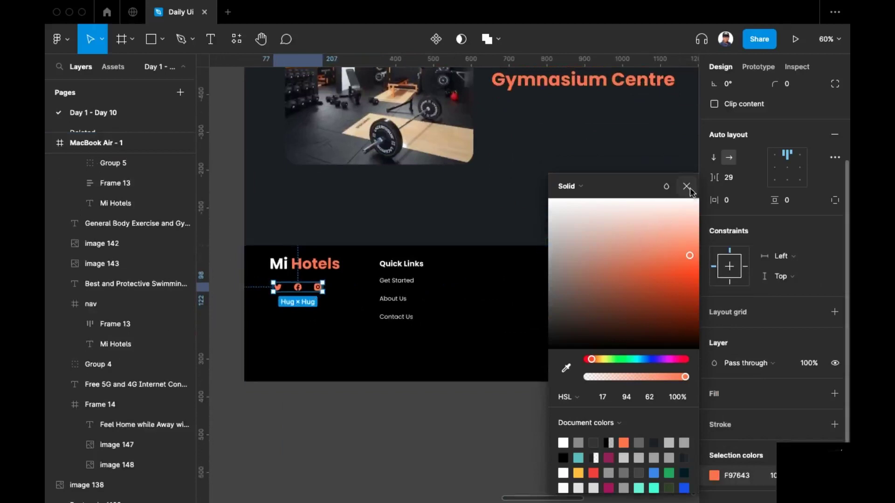
{"action": "left_click", "coordinate": [686, 186]}
{"action": "left_click_drag", "start_coordinate": [307, 289], "coordinate": [311, 322]}
{"action": "scroll", "coordinate": [371, 298], "scroll_direction": "down", "scroll_amount": 5}
{"action": "scroll", "coordinate": [472, 264], "scroll_direction": "up", "scroll_amount": 3}
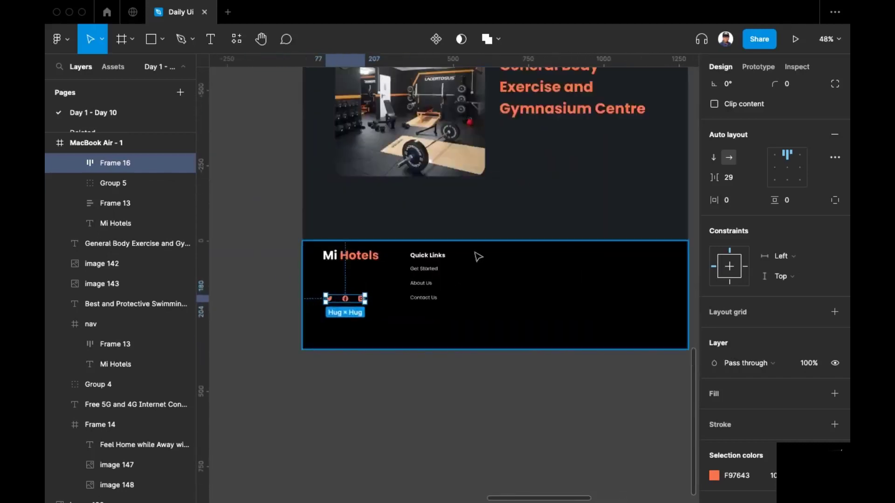
Step: Shift the Quick Links group farther from the footer logo, to X 417, Y 33
{"action": "left_click_drag", "start_coordinate": [425, 273], "coordinate": [444, 276]}
{"action": "scroll", "coordinate": [390, 210], "scroll_direction": "right", "scroll_amount": 3}
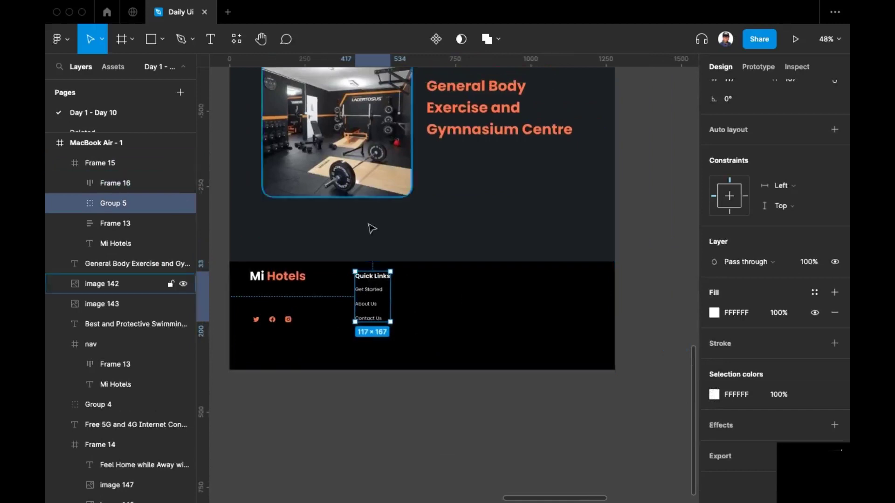
{"action": "scroll", "coordinate": [406, 212], "scroll_direction": "left", "scroll_amount": 2}
{"action": "scroll", "coordinate": [340, 206], "scroll_direction": "down", "scroll_amount": 5}
{"action": "scroll", "coordinate": [463, 333], "scroll_direction": "up", "scroll_amount": 5}
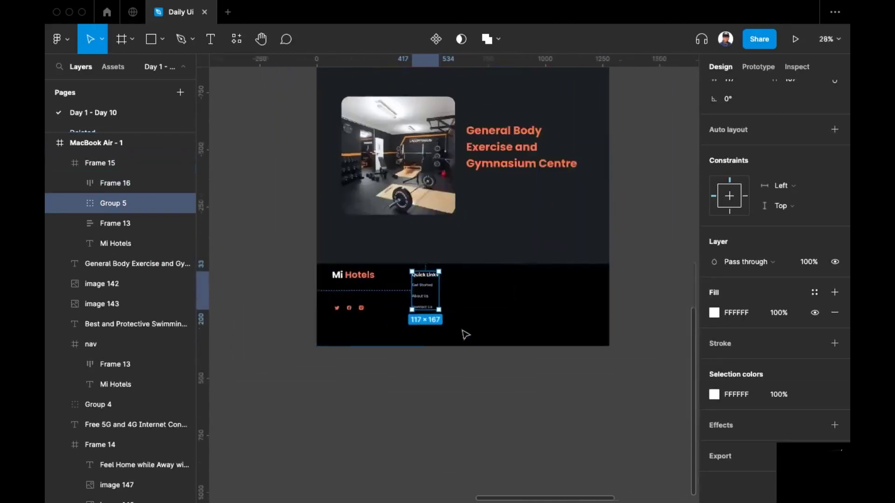
Step: Copy the Card Pin field and the Check Out button from the checkout design
{"action": "scroll", "coordinate": [437, 245], "scroll_direction": "down", "scroll_amount": 5}
{"action": "scroll", "coordinate": [358, 244], "scroll_direction": "up", "scroll_amount": 2}
{"action": "scroll", "coordinate": [385, 129], "scroll_direction": "up", "scroll_amount": 5}
{"action": "scroll", "coordinate": [385, 129], "scroll_direction": "up", "scroll_amount": 4}
{"action": "left_click", "coordinate": [429, 180]}
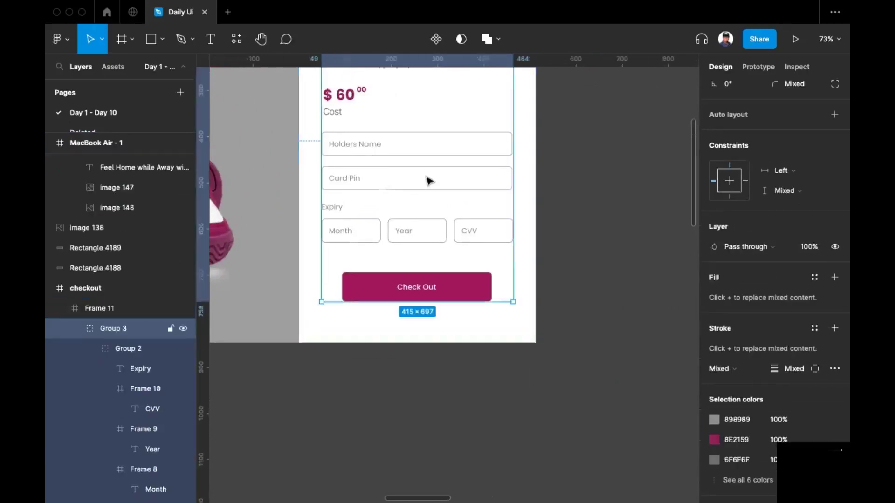
{"action": "double_click", "coordinate": [429, 180]}
{"action": "left_click", "coordinate": [451, 294], "text": "shift"}
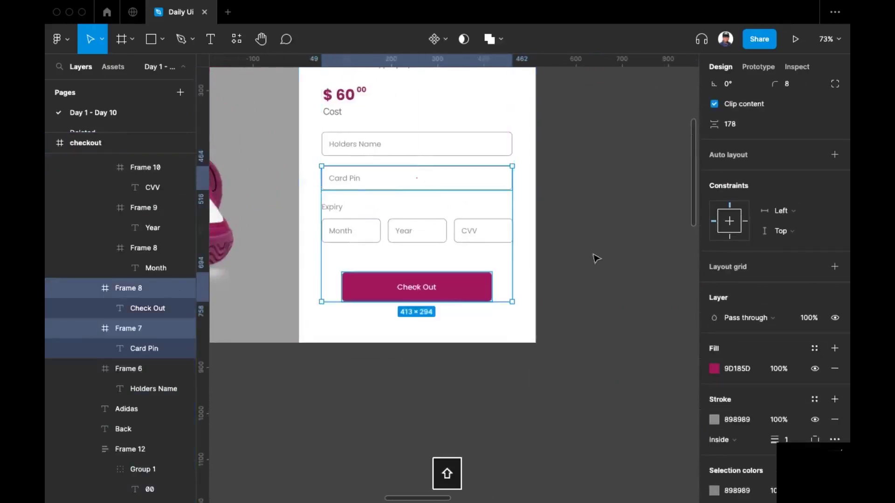
{"action": "key", "text": "super+c"}
Step: Paste the copied Card Pin field and Check Out button on the empty canvas beside the landing page footer
{"action": "scroll", "coordinate": [594, 256], "scroll_direction": "right", "scroll_amount": 5}
{"action": "scroll", "coordinate": [380, 232], "scroll_direction": "down", "scroll_amount": 5}
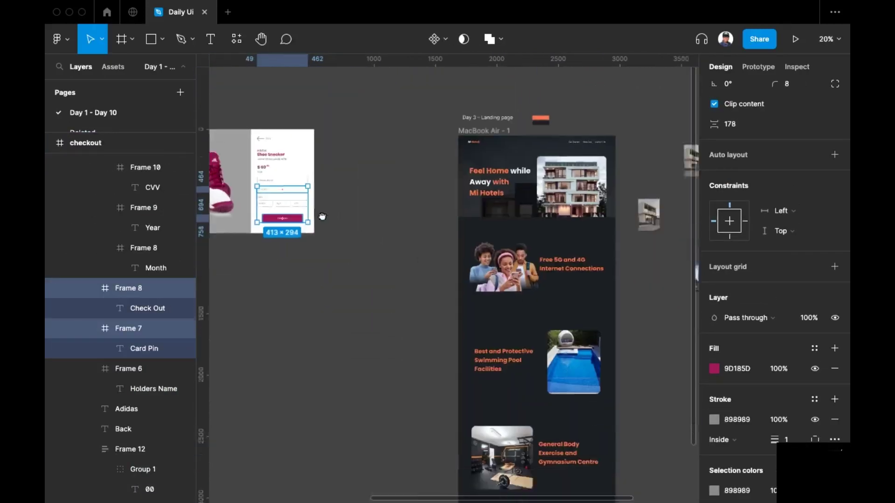
{"action": "scroll", "coordinate": [463, 382], "scroll_direction": "down", "scroll_amount": 5}
{"action": "scroll", "coordinate": [464, 298], "scroll_direction": "down", "scroll_amount": 5}
{"action": "scroll", "coordinate": [461, 223], "scroll_direction": "up", "scroll_amount": 5}
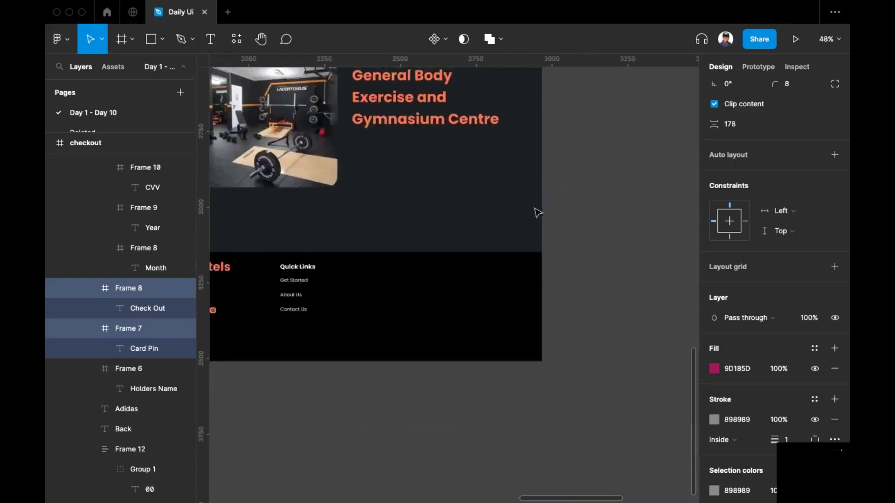
{"action": "scroll", "coordinate": [559, 196], "scroll_direction": "right", "scroll_amount": 2}
{"action": "right_click", "coordinate": [538, 200]}
{"action": "left_click", "coordinate": [542, 187]}
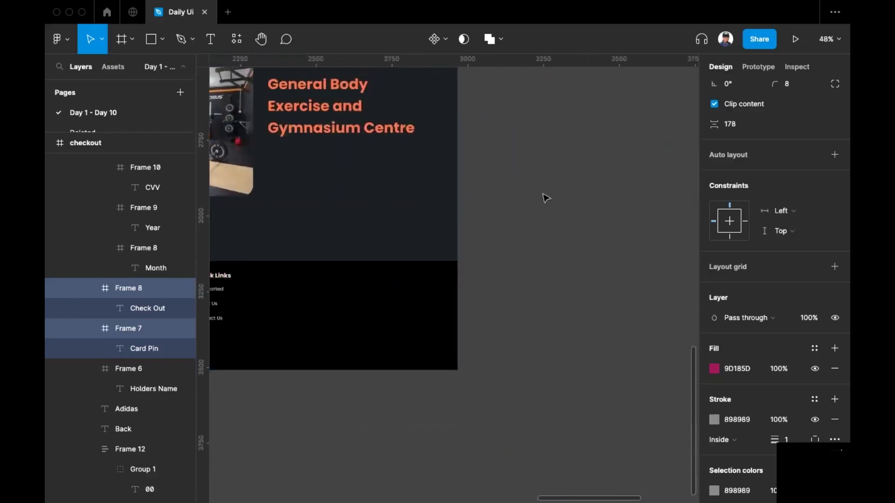
{"action": "scroll", "coordinate": [628, 213], "scroll_direction": "down", "scroll_amount": 1}
{"action": "left_click_drag", "start_coordinate": [614, 229], "coordinate": [614, 200]}
{"action": "scroll", "coordinate": [573, 173], "scroll_direction": "down", "scroll_amount": 1}
{"action": "left_click", "coordinate": [580, 160]}
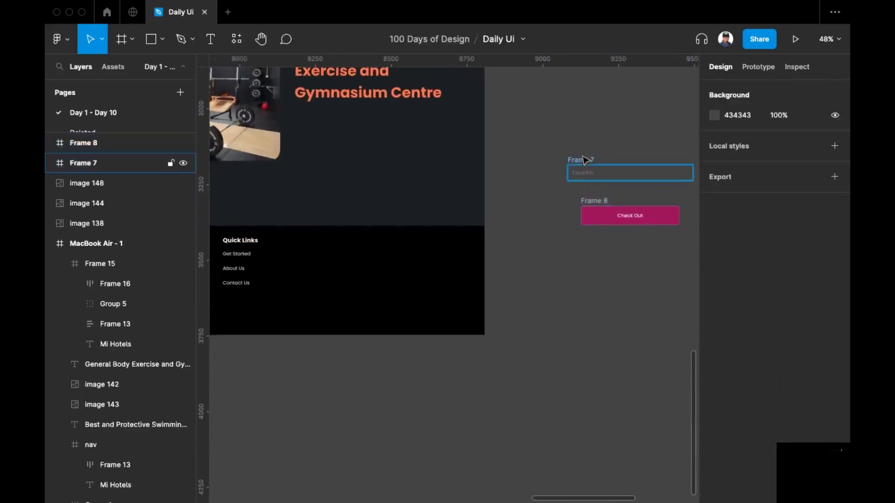
Step: Move the pasted Card Pin field and Check Out button together into the footer beside Quick Links
{"action": "scroll", "coordinate": [548, 146], "scroll_direction": "right", "scroll_amount": 1}
{"action": "left_click_drag", "start_coordinate": [539, 144], "coordinate": [566, 180]}
{"action": "left_click_drag", "start_coordinate": [676, 249], "coordinate": [538, 144]}
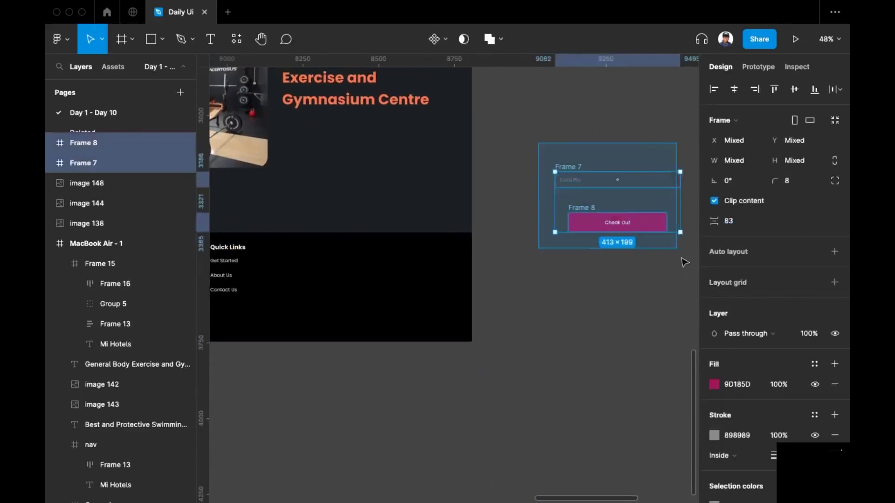
{"action": "left_click_drag", "start_coordinate": [618, 200], "coordinate": [510, 277]}
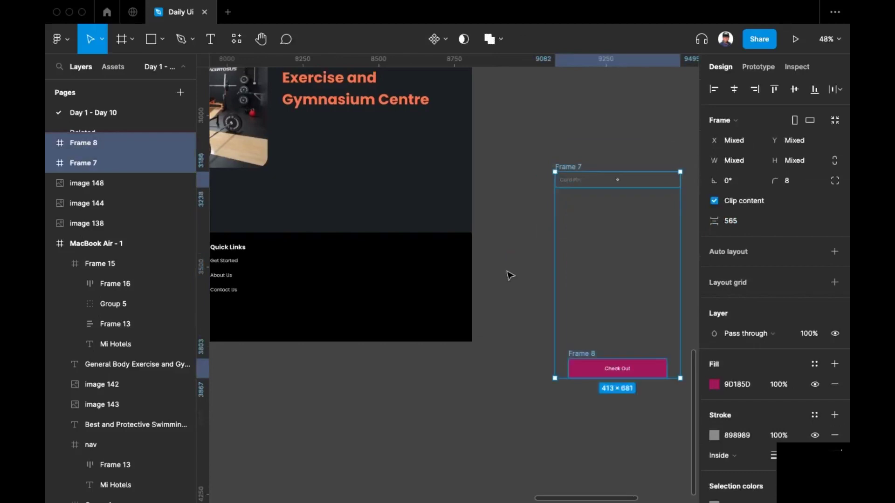
{"action": "key", "text": "ctrl+z"}
{"action": "left_click_drag", "start_coordinate": [642, 184], "coordinate": [368, 260]}
Step: Resize the Check Out button to match the edges of the Card Pin field, 413 wide and 52 high
{"action": "scroll", "coordinate": [368, 260], "scroll_direction": "up", "scroll_amount": 5}
{"action": "left_click", "coordinate": [420, 290]}
{"action": "left_click_drag", "start_coordinate": [362, 294], "coordinate": [338, 294]}
{"action": "left_click_drag", "start_coordinate": [605, 278], "coordinate": [634, 279]}
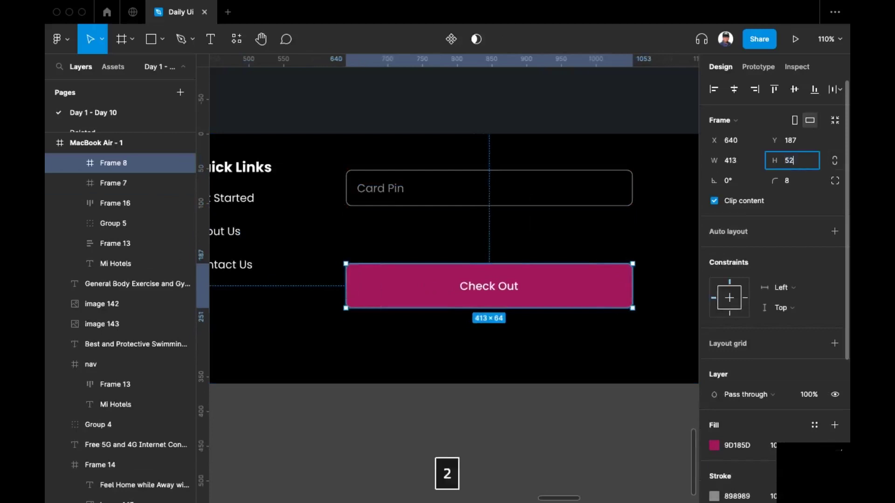
{"action": "type", "text": "52"}
{"action": "key", "text": "Return"}
Step: Center-align the Check Out button's label and change its text to "Subscribe"
{"action": "left_click", "coordinate": [488, 283], "text": "super"}
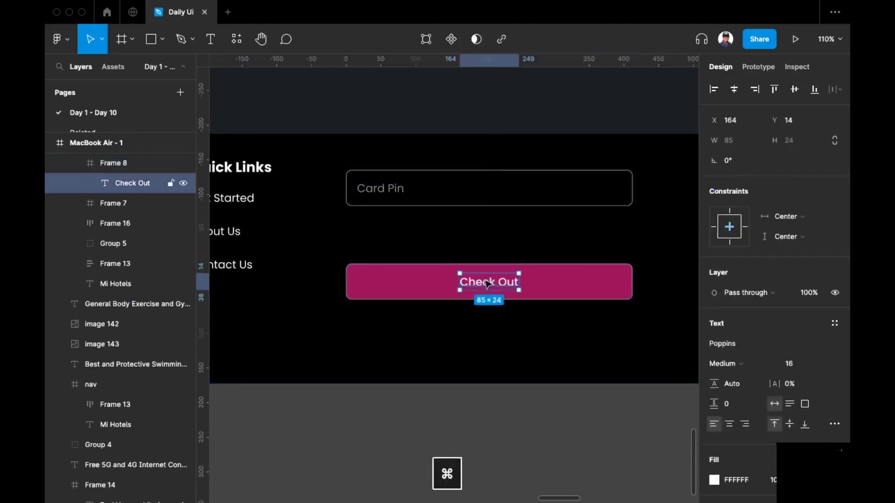
{"action": "double_click", "coordinate": [487, 283]}
{"action": "left_click", "coordinate": [730, 425]}
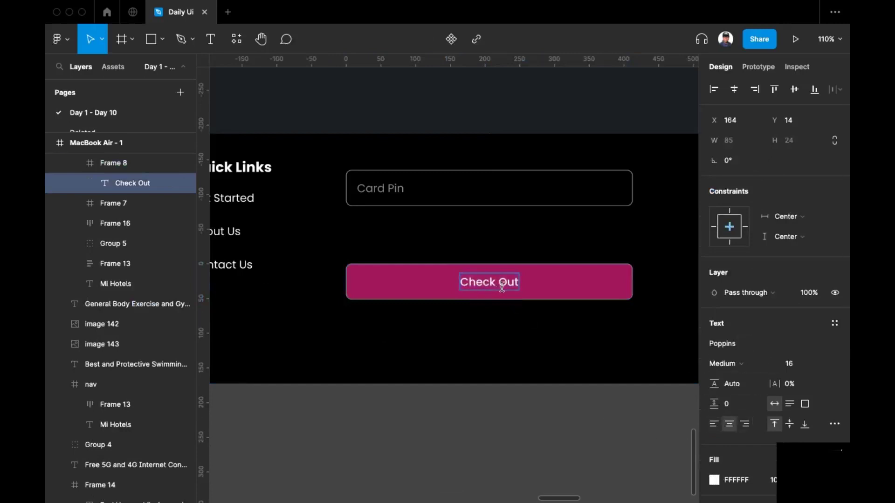
{"action": "key", "text": "super+a"}
{"action": "type", "text": "S"}
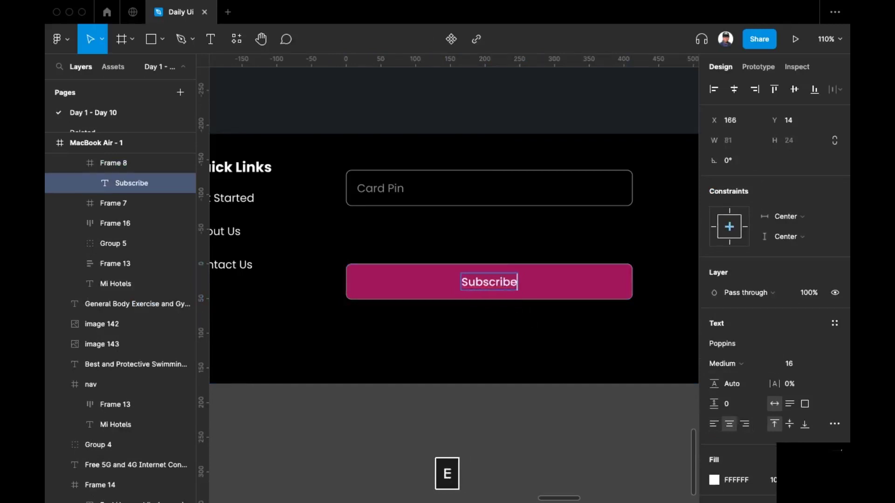
{"action": "key", "text": "Escape"}
Step: Set the Subscribe button label's font weight to Bold
{"action": "scroll", "coordinate": [741, 273], "scroll_direction": "down", "scroll_amount": 4}
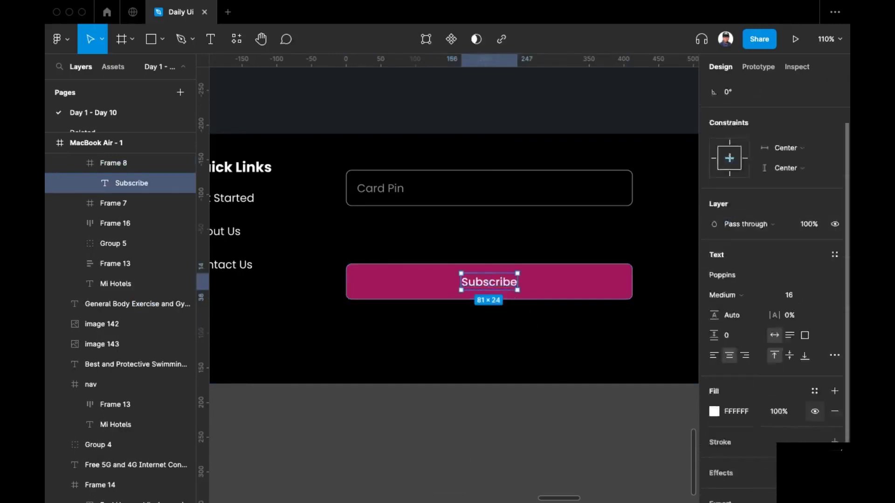
{"action": "left_click", "coordinate": [737, 247]}
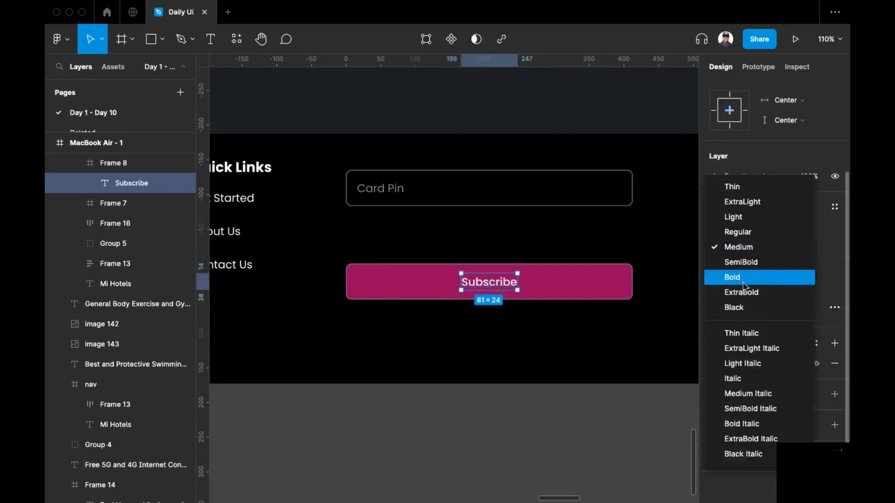
{"action": "left_click", "coordinate": [744, 280]}
Step: Change the Subscribe button's fill to the document's orange, F97643
{"action": "left_click", "coordinate": [592, 281]}
{"action": "scroll", "coordinate": [559, 289], "scroll_direction": "up", "scroll_amount": 3}
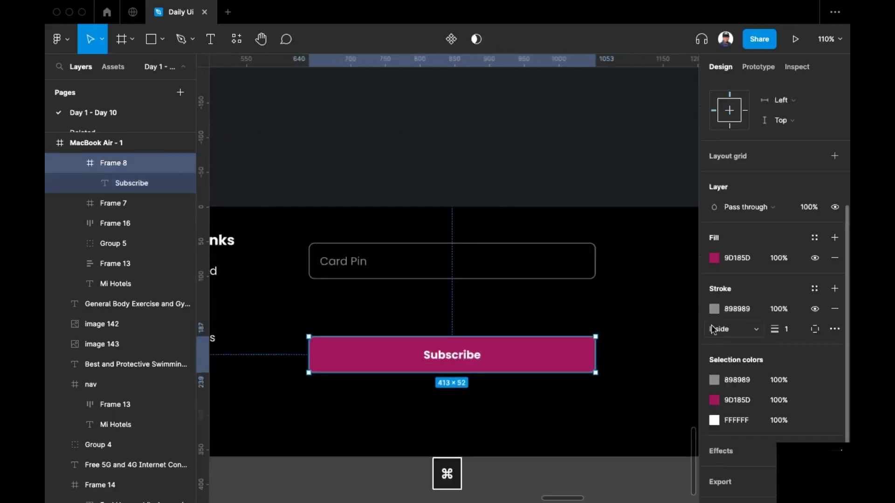
{"action": "left_click", "coordinate": [714, 257]}
{"action": "left_click", "coordinate": [593, 442]}
{"action": "left_click", "coordinate": [394, 423]}
Step: Replace the Card Pin placeholder in the footer field with "Your Email Address"
{"action": "scroll", "coordinate": [394, 424], "scroll_direction": "down", "scroll_amount": 2}
{"action": "scroll", "coordinate": [351, 292], "scroll_direction": "down", "scroll_amount": 5}
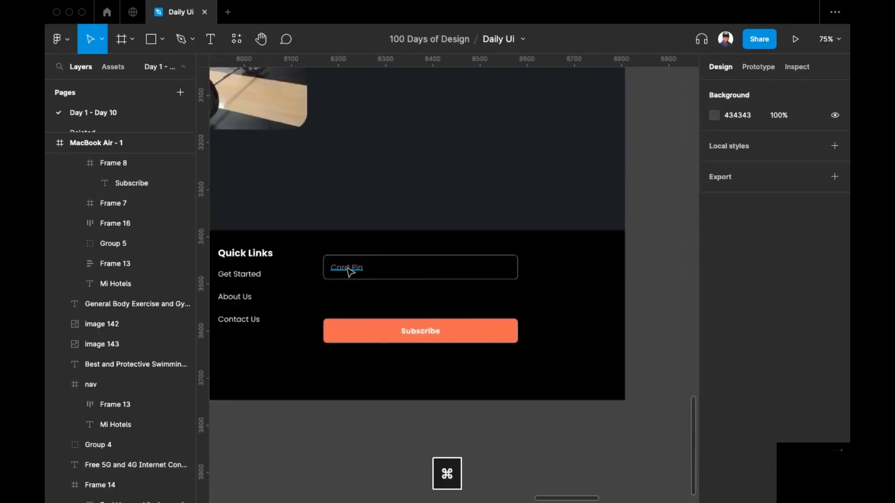
{"action": "double_click", "coordinate": [349, 269], "text": "super"}
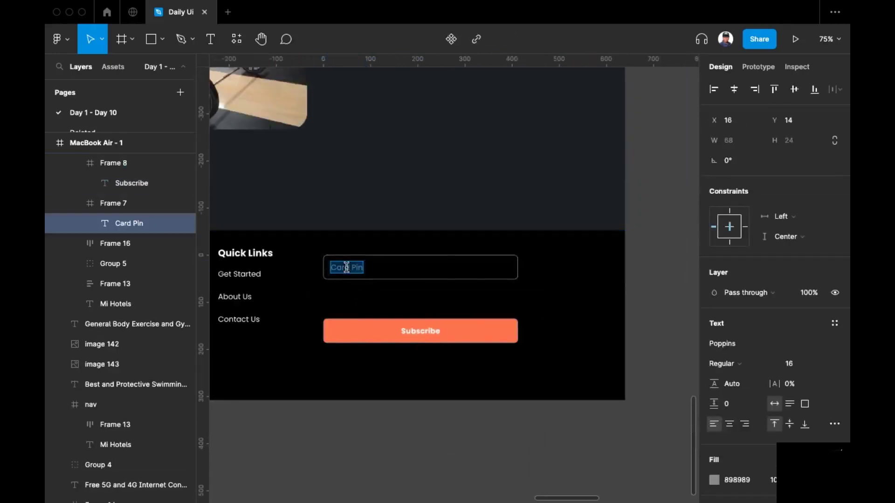
{"action": "type", "text": "Email"}
{"action": "key", "text": "BackSpace"}
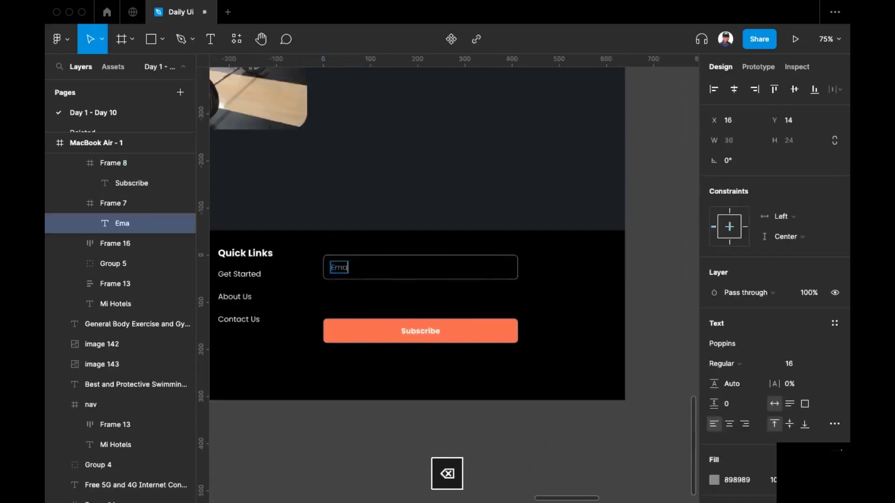
{"action": "type", "text": "Your"}
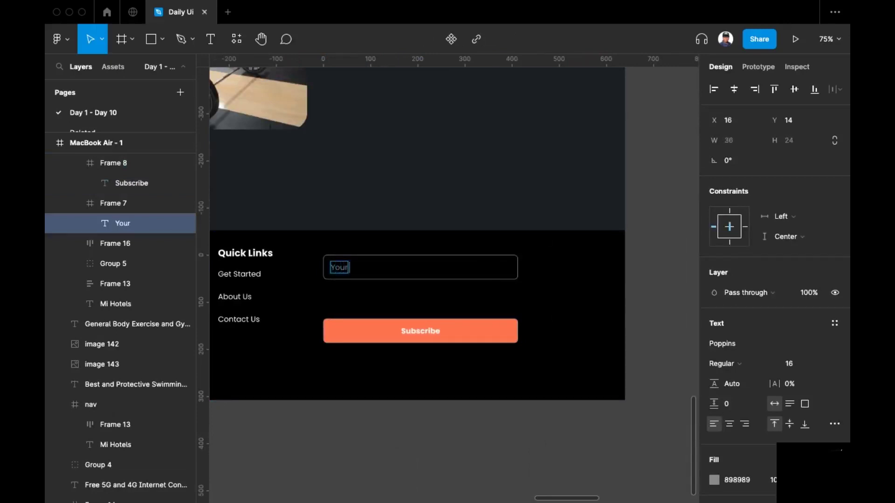
{"action": "type", "text": " Email Address"}
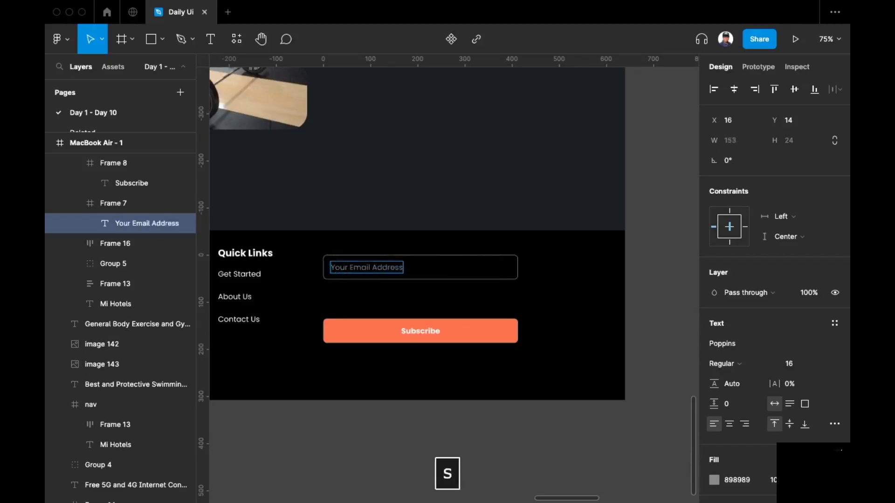
{"action": "key", "text": "Escape"}
{"action": "left_click", "coordinate": [386, 416]}
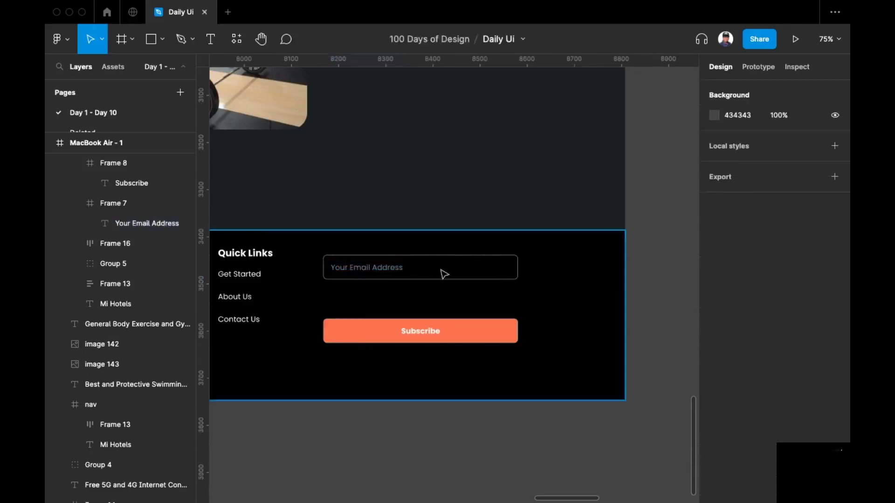
Step: Set the vertical spacing between the email field and Subscribe button to 40 and shift both slightly down
{"action": "left_click", "coordinate": [442, 273]}
{"action": "left_click", "coordinate": [444, 274]}
{"action": "left_click", "coordinate": [447, 326], "text": "shift"}
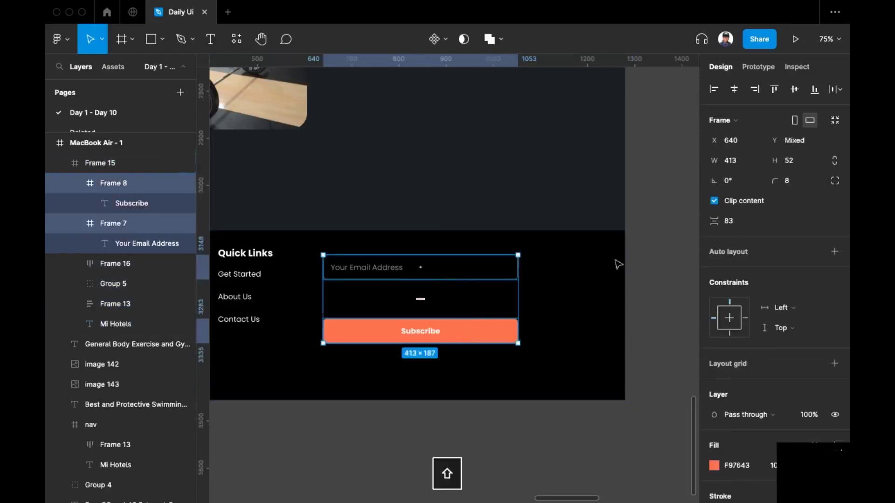
{"action": "left_click", "coordinate": [744, 223]}
{"action": "type", "text": "40"}
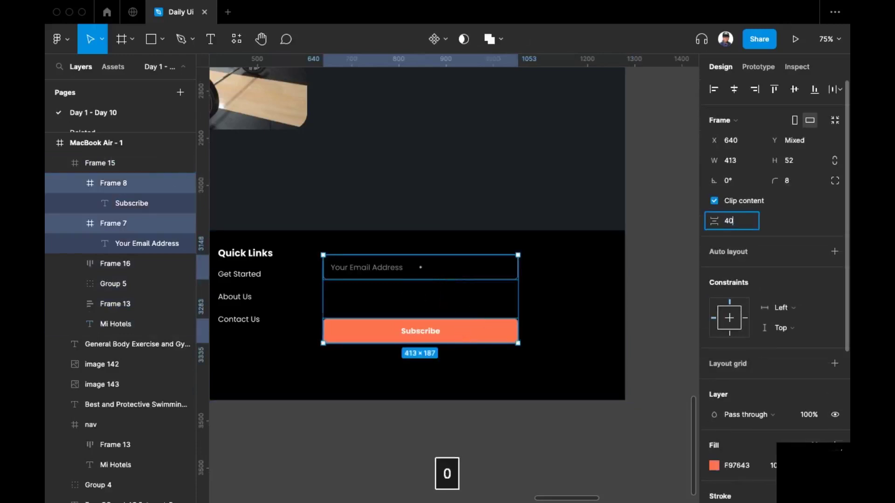
{"action": "key", "text": "Return"}
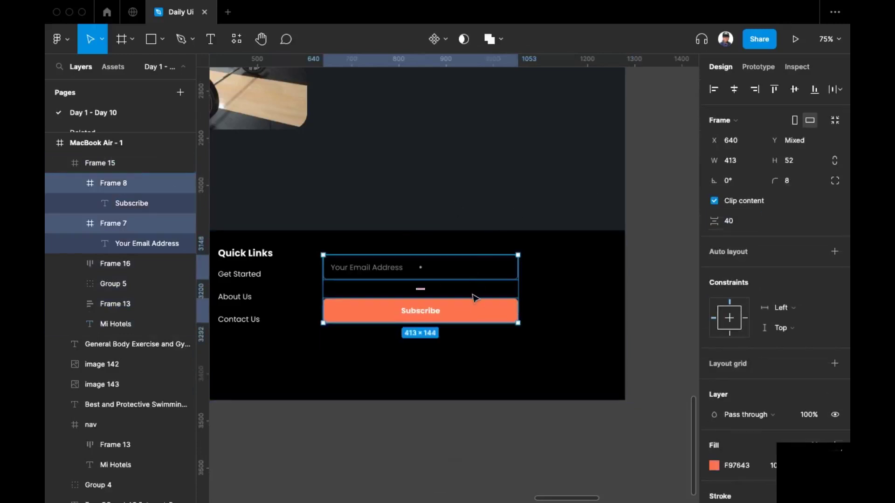
Step: Duplicate the Quick Links heading within the footer and place the copy above the email field
{"action": "left_click", "coordinate": [263, 255], "text": "super"}
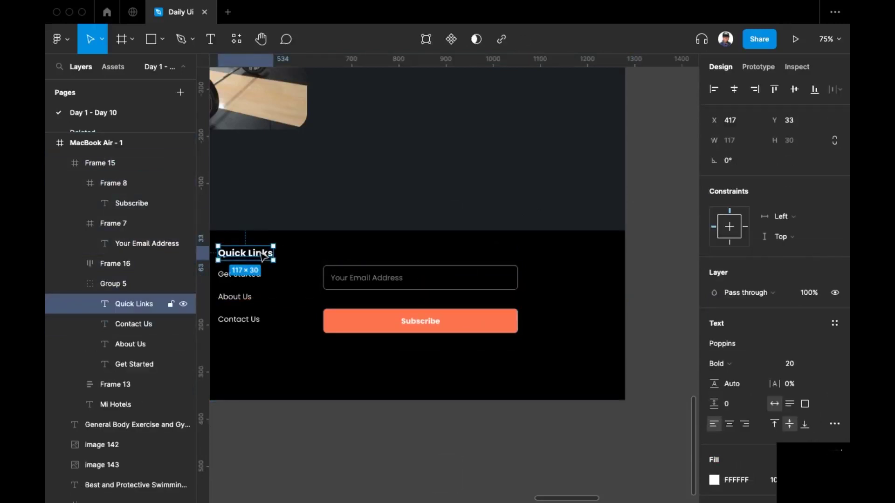
{"action": "key", "text": "super+c"}
{"action": "left_click", "coordinate": [336, 241]}
{"action": "key", "text": "super+v"}
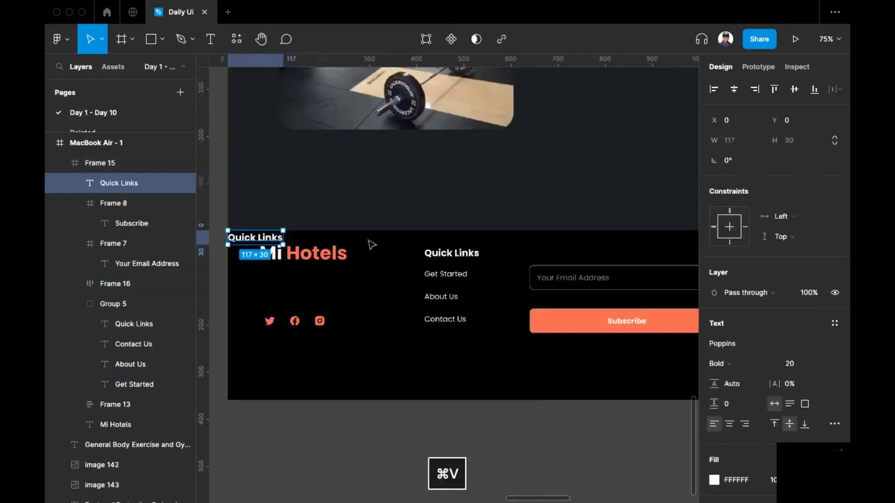
{"action": "left_click_drag", "start_coordinate": [264, 240], "coordinate": [561, 254]}
Step: Change the copied heading's text to "Subscribe" and align it with the email field's left edge at X 640
{"action": "scroll", "coordinate": [466, 261], "scroll_direction": "up", "scroll_amount": 5}
{"action": "double_click", "coordinate": [442, 273]}
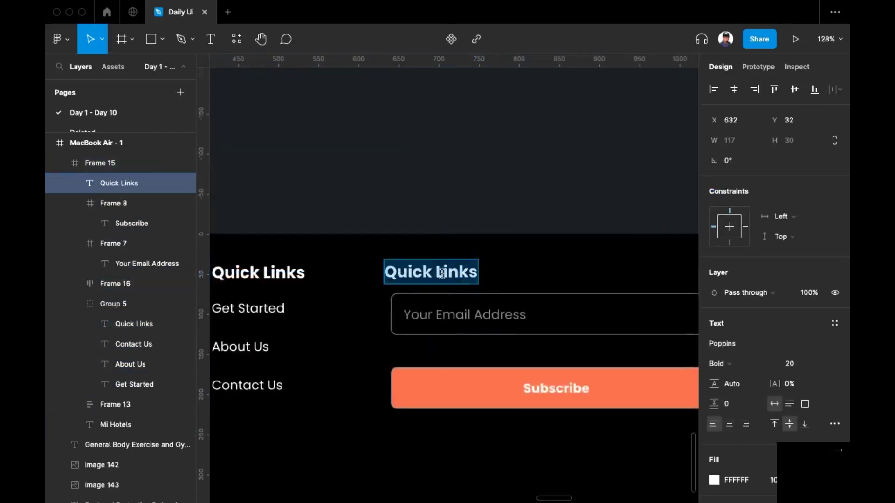
{"action": "type", "text": "Sunc"}
{"action": "key", "text": "BackSpace"}
{"action": "key", "text": "BackSpace"}
{"action": "type", "text": "bscribe"}
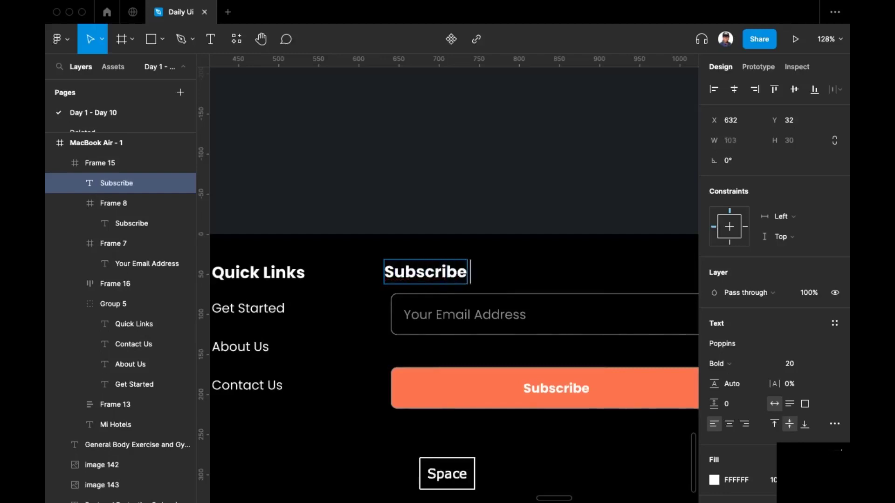
{"action": "key", "text": "Escape"}
{"action": "scroll", "coordinate": [446, 279], "scroll_direction": "down", "scroll_amount": 3}
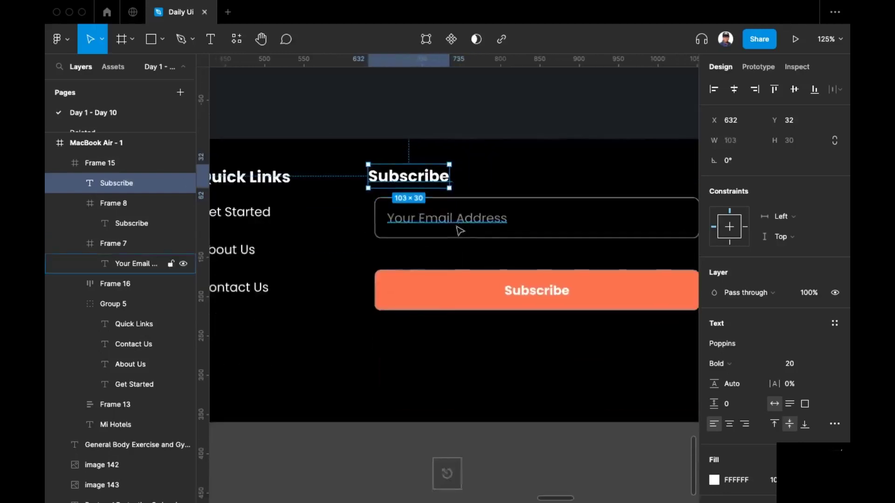
{"action": "left_click_drag", "start_coordinate": [411, 178], "coordinate": [415, 178]}
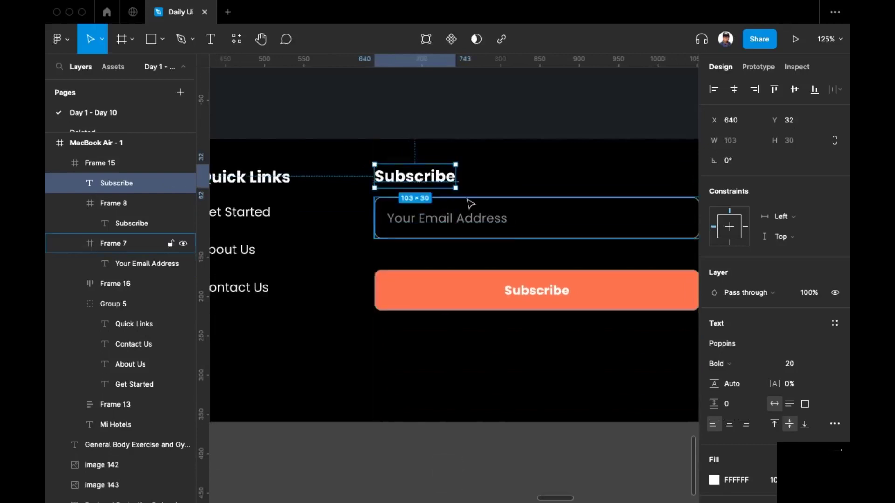
{"action": "scroll", "coordinate": [433, 231], "scroll_direction": "down", "scroll_amount": 5}
{"action": "left_click", "coordinate": [422, 446]}
{"action": "scroll", "coordinate": [434, 410], "scroll_direction": "down", "scroll_amount": 3}
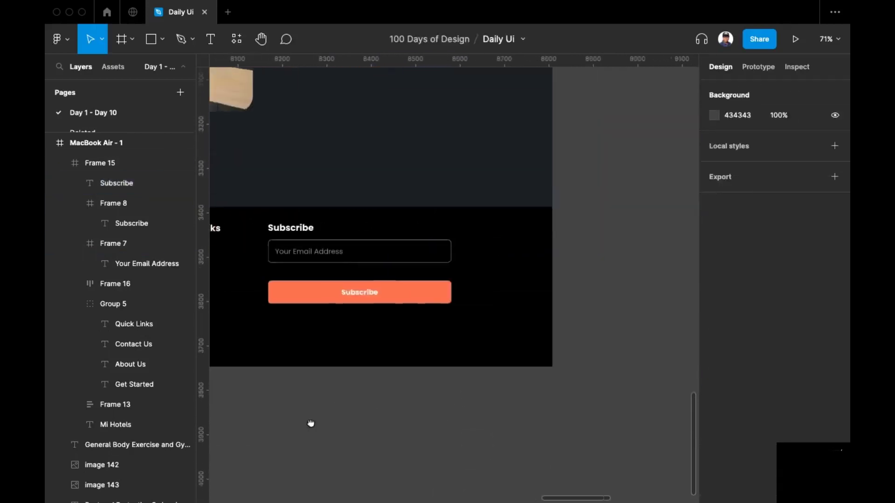
{"action": "scroll", "coordinate": [478, 314], "scroll_direction": "left", "scroll_amount": 1}
{"action": "left_click", "coordinate": [498, 248]}
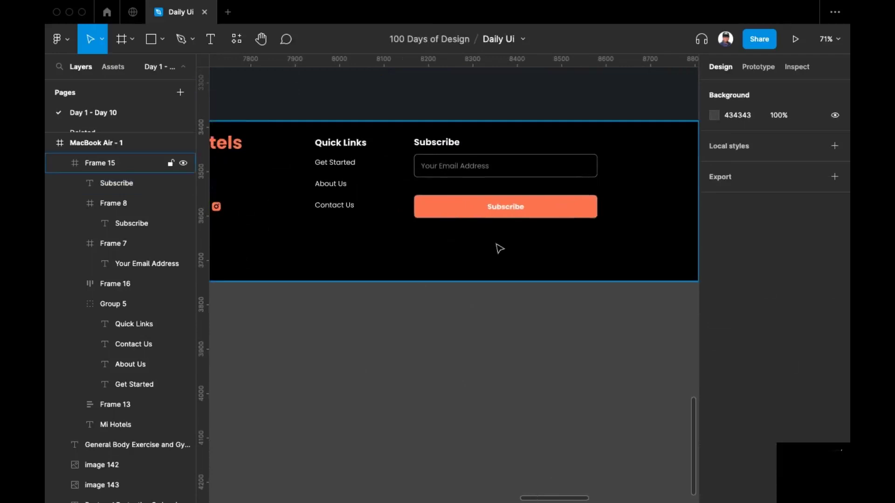
{"action": "left_click_drag", "start_coordinate": [495, 242], "coordinate": [414, 138]}
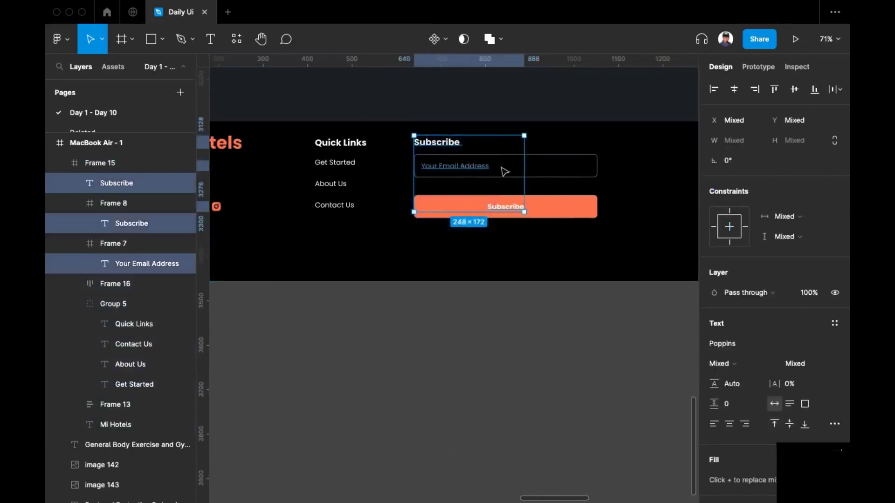
{"action": "left_click_drag", "start_coordinate": [505, 171], "coordinate": [569, 181]}
{"action": "key", "text": "super+z"}
{"action": "key", "text": "super+z"}
{"action": "key", "text": "super+z"}
{"action": "key", "text": "super+z"}
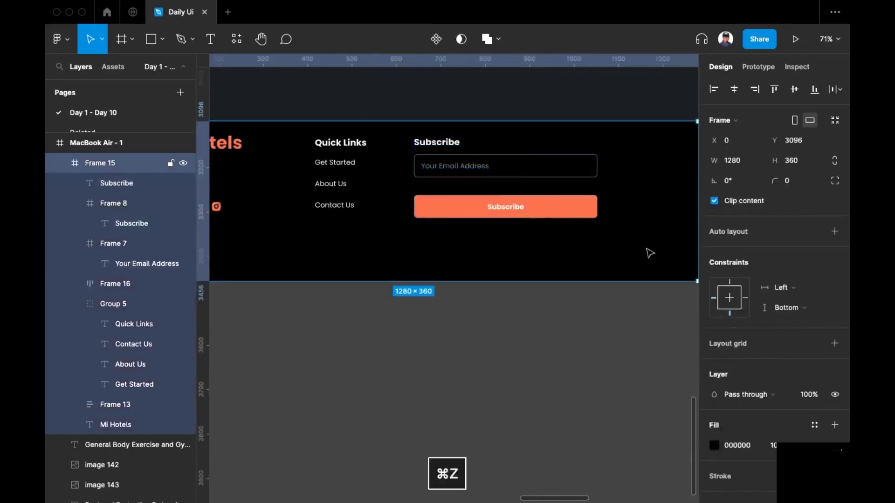
{"action": "key", "text": "super+z"}
{"action": "key", "text": "super+z"}
{"action": "key", "text": "super+z"}
{"action": "key", "text": "super+z"}
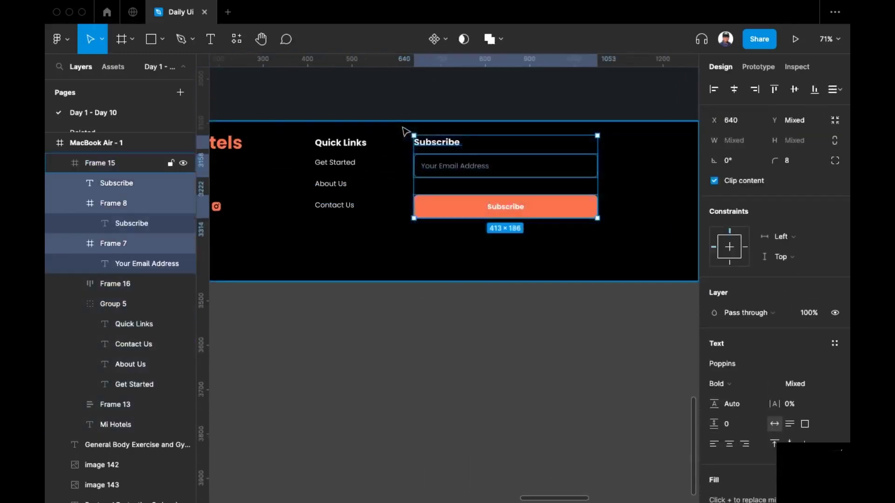
Step: Group the footer's Subscribe heading, email field and Subscribe button, and move the group right to X 739 at Y 32
{"action": "key", "text": "super+g"}
{"action": "scroll", "coordinate": [433, 226], "scroll_direction": "right", "scroll_amount": 2}
{"action": "scroll", "coordinate": [433, 225], "scroll_direction": "up", "scroll_amount": 1}
{"action": "left_click_drag", "start_coordinate": [489, 191], "coordinate": [537, 202]}
{"action": "scroll", "coordinate": [513, 210], "scroll_direction": "left", "scroll_amount": 3}
{"action": "scroll", "coordinate": [513, 209], "scroll_direction": "up", "scroll_amount": 1}
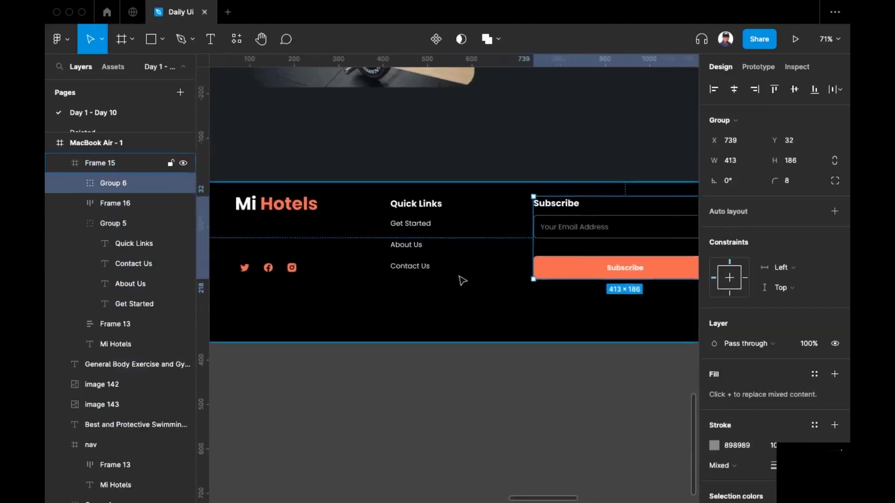
Step: Move the Quick Links group to X 438, with equal gaps of 184 to the logo and the Subscribe group
{"action": "left_click", "coordinate": [407, 235]}
{"action": "left_click_drag", "start_coordinate": [412, 235], "coordinate": [421, 234]}
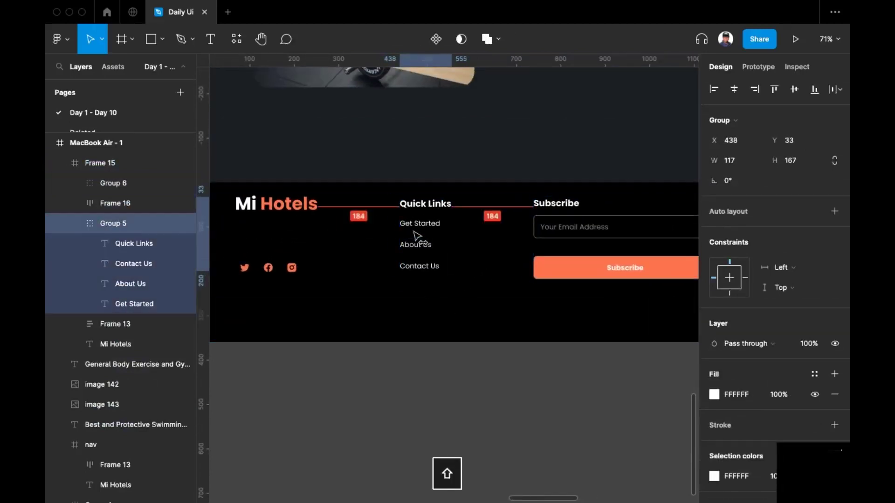
{"action": "left_click", "coordinate": [346, 415]}
Step: Review the whole landing page from the footer up to the hero section, checking layout and headings
{"action": "scroll", "coordinate": [346, 415], "scroll_direction": "down", "scroll_amount": 10}
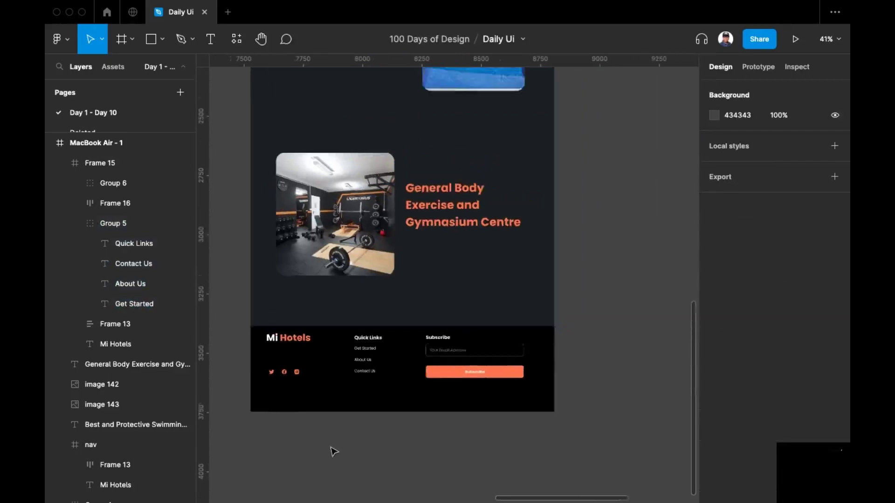
{"action": "scroll", "coordinate": [576, 359], "scroll_direction": "up", "scroll_amount": 4}
{"action": "scroll", "coordinate": [578, 355], "scroll_direction": "down", "scroll_amount": 3}
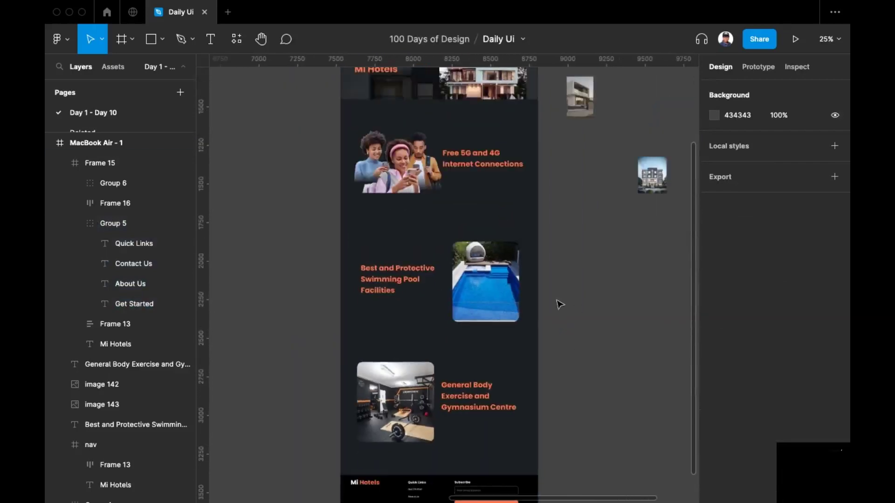
{"action": "scroll", "coordinate": [560, 305], "scroll_direction": "up", "scroll_amount": 3}
{"action": "scroll", "coordinate": [530, 296], "scroll_direction": "down", "scroll_amount": 3}
{"action": "scroll", "coordinate": [545, 247], "scroll_direction": "up", "scroll_amount": 4}
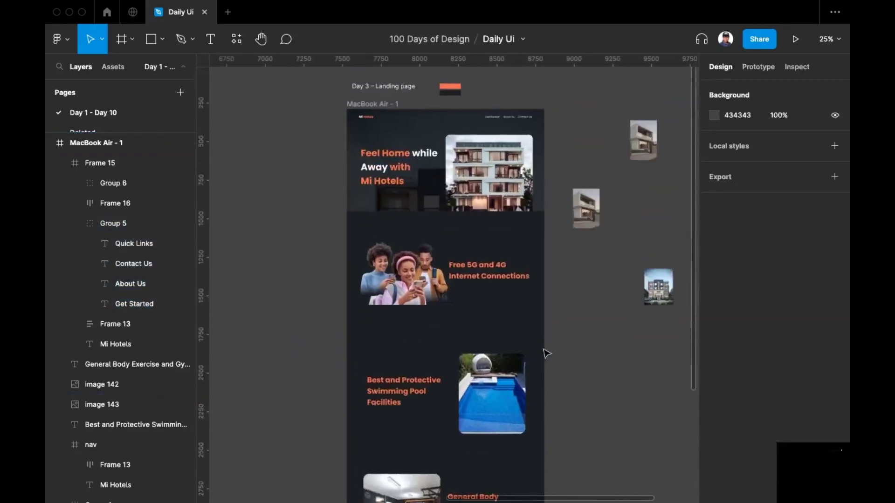
{"action": "scroll", "coordinate": [550, 280], "scroll_direction": "down", "scroll_amount": 2}
{"action": "scroll", "coordinate": [510, 239], "scroll_direction": "up", "scroll_amount": 3}
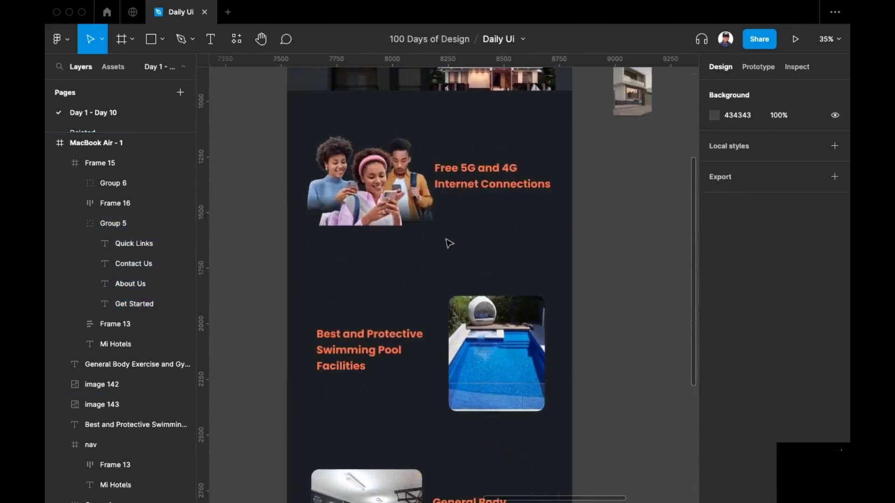
Step: Show the layout grids and move the swimming pool heading to X 108, in line with the gym image's left edge
{"action": "left_click", "coordinate": [488, 181]}
{"action": "scroll", "coordinate": [475, 140], "scroll_direction": "down", "scroll_amount": 3}
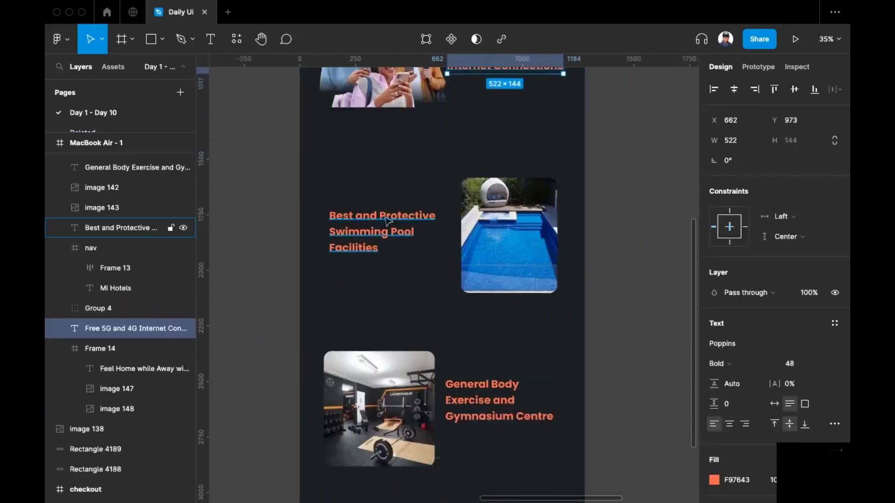
{"action": "left_click", "coordinate": [369, 234]}
{"action": "scroll", "coordinate": [362, 236], "scroll_direction": "up", "scroll_amount": 3}
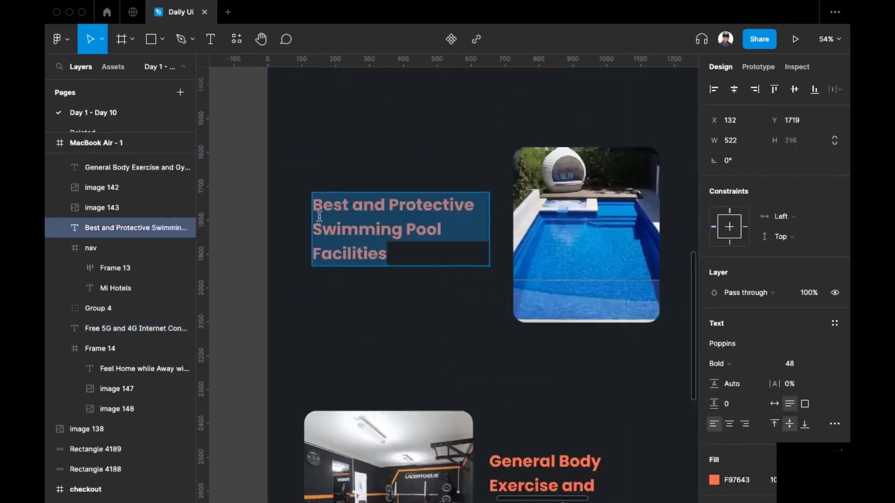
{"action": "key", "text": "Escape"}
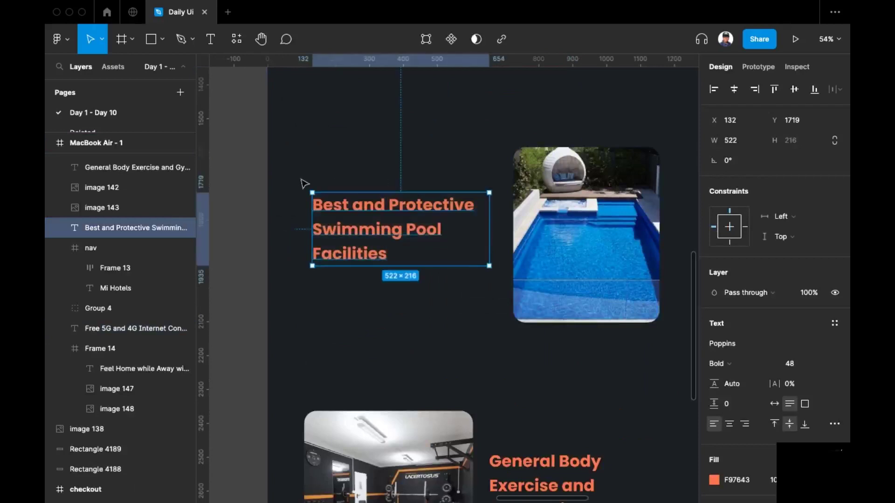
{"action": "key", "text": "ctrl+g"}
{"action": "left_click_drag", "start_coordinate": [347, 210], "coordinate": [339, 215]}
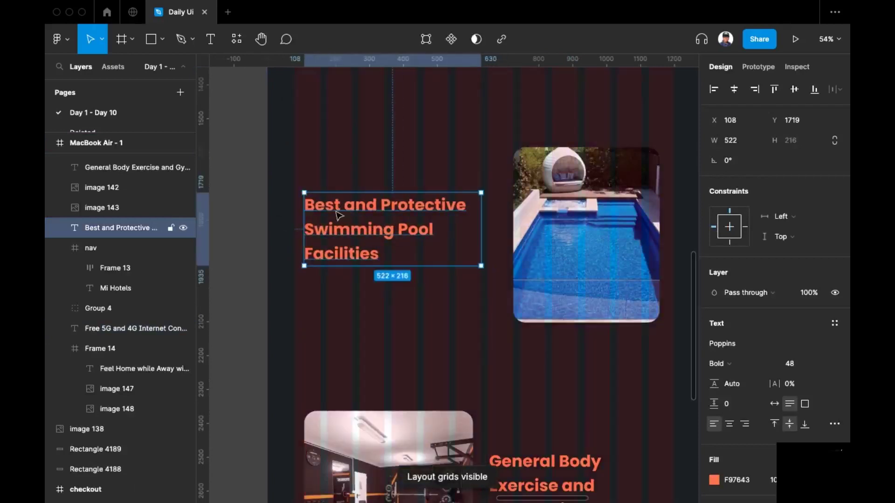
Step: Recolour the words "Protective Swimming Pool" in the swimming pool heading to white FEFEFE
{"action": "double_click", "coordinate": [379, 207]}
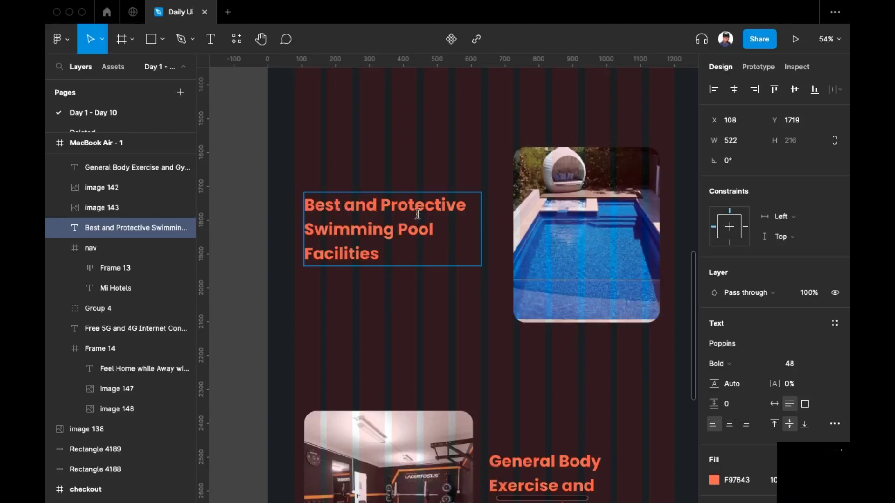
{"action": "left_click_drag", "start_coordinate": [383, 203], "coordinate": [389, 229]}
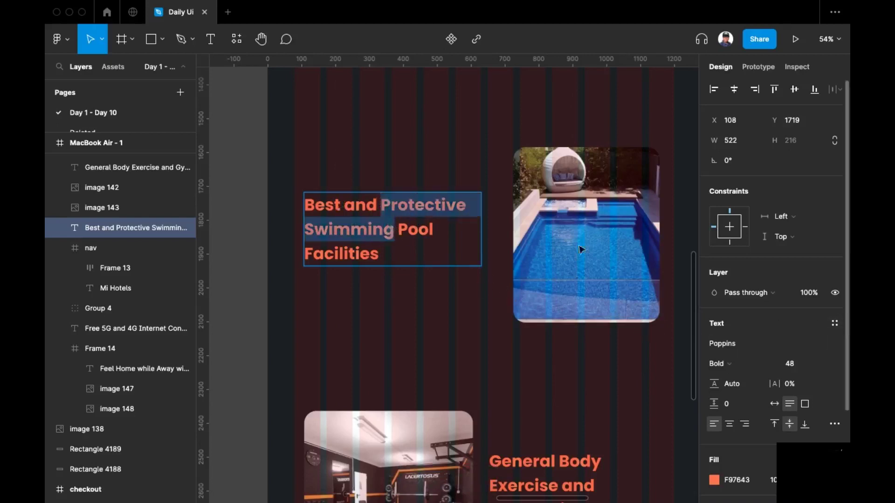
{"action": "left_click_drag", "start_coordinate": [442, 233], "coordinate": [380, 205]}
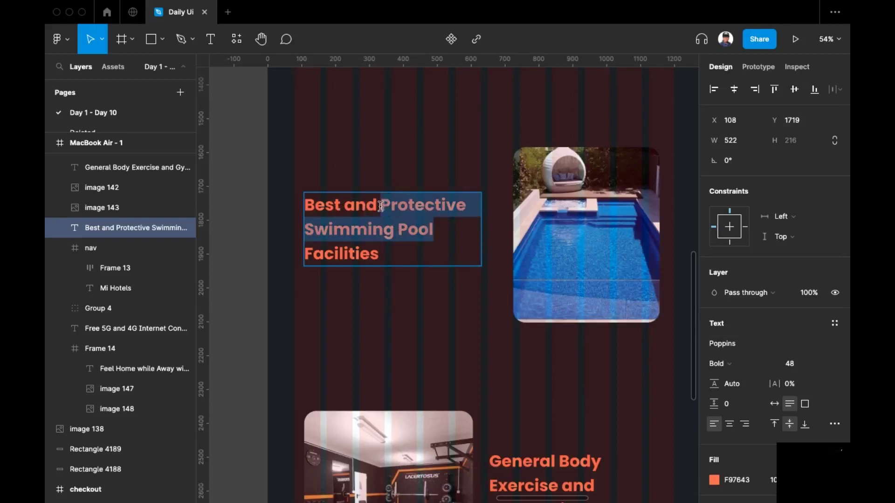
{"action": "scroll", "coordinate": [701, 395], "scroll_direction": "down", "scroll_amount": 3}
{"action": "left_click", "coordinate": [714, 364]}
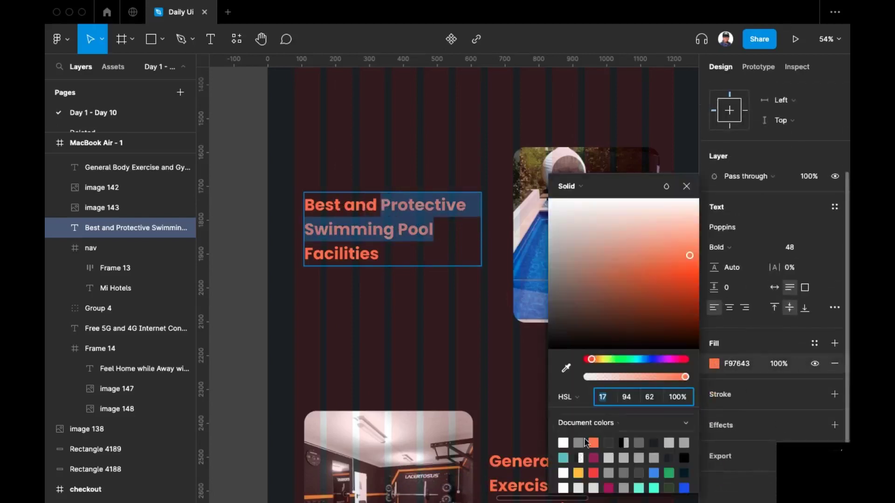
{"action": "left_click", "coordinate": [566, 472]}
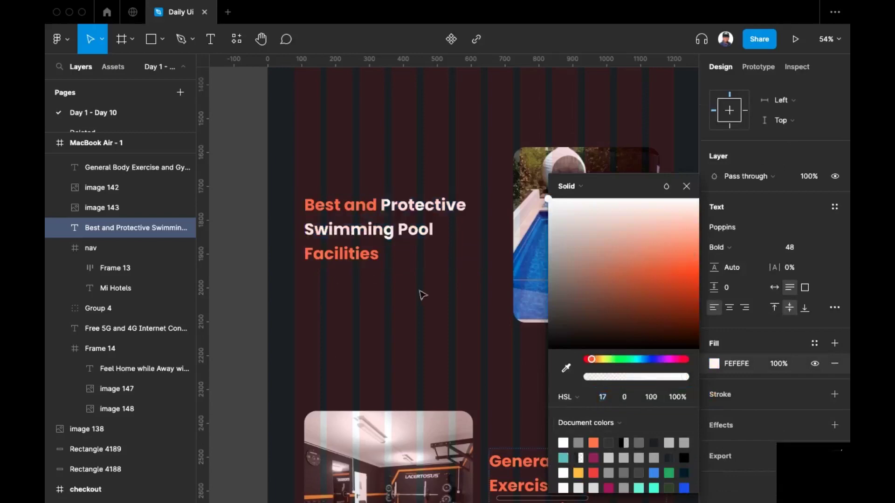
{"action": "key", "text": "Escape"}
Step: Recolour the words "General Body Exercise and" in the gym heading to white FDFDFD
{"action": "scroll", "coordinate": [405, 264], "scroll_direction": "down", "scroll_amount": 2}
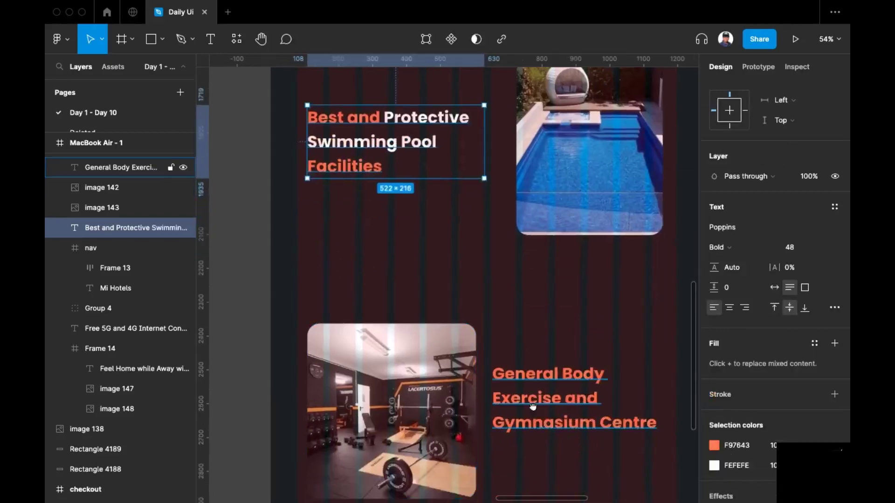
{"action": "scroll", "coordinate": [455, 256], "scroll_direction": "up", "scroll_amount": 5}
{"action": "double_click", "coordinate": [451, 186]}
{"action": "left_click", "coordinate": [451, 185]}
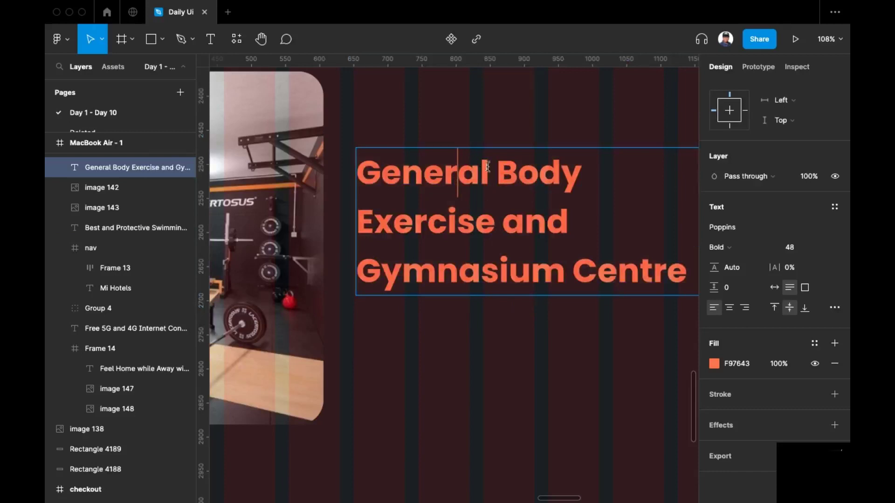
{"action": "left_click_drag", "start_coordinate": [567, 234], "coordinate": [357, 161]}
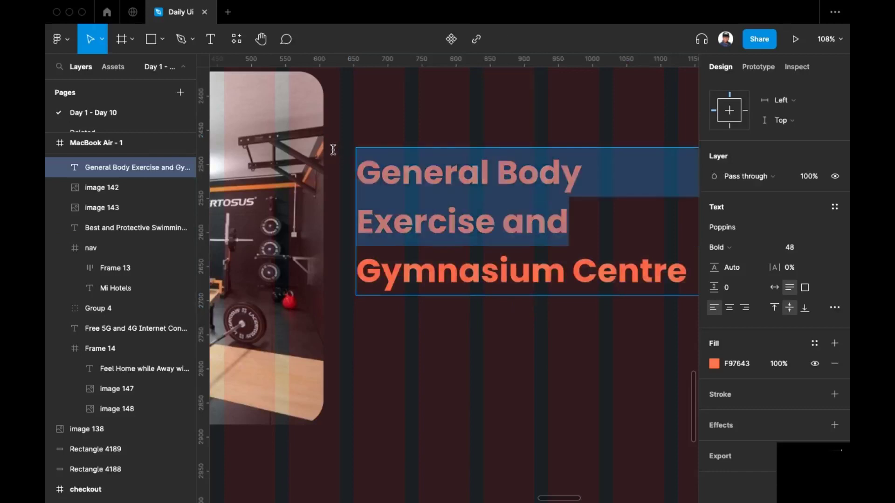
{"action": "left_click", "coordinate": [715, 364]}
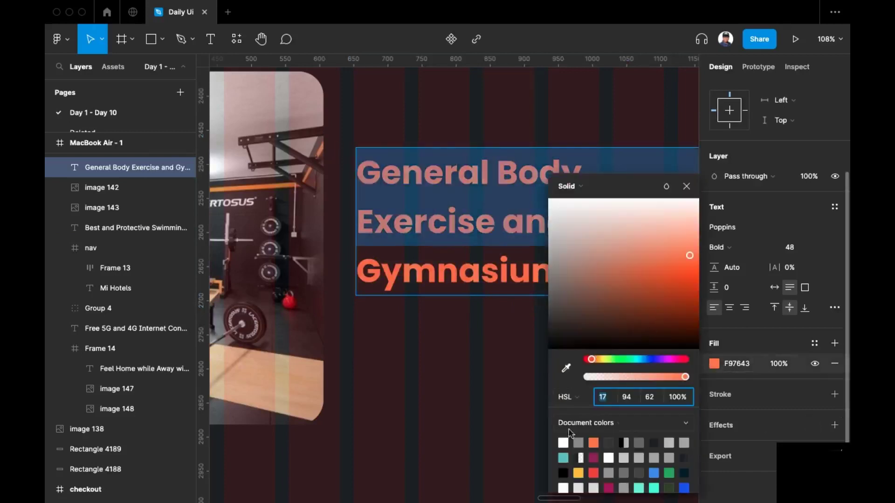
{"action": "left_click", "coordinate": [563, 488]}
{"action": "scroll", "coordinate": [420, 262], "scroll_direction": "down", "scroll_amount": 10}
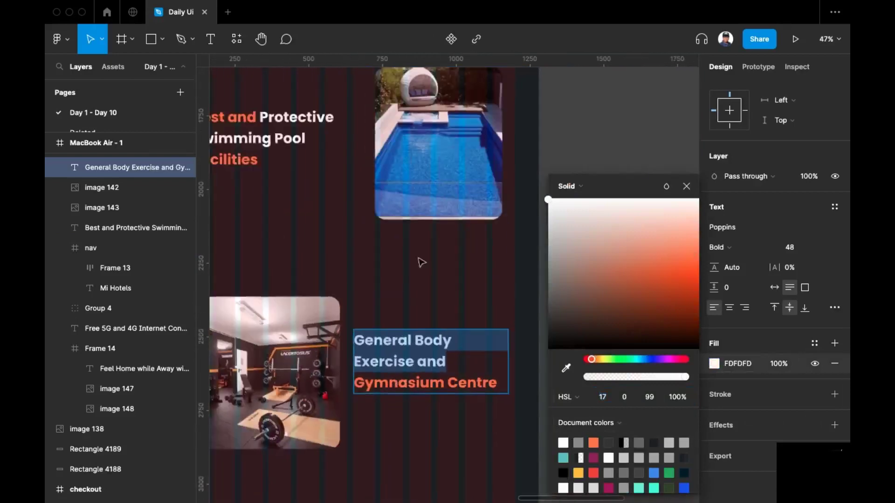
Step: Recolour "5G and 4G" and "Connections" in the internet connections heading to white FDFDFD
{"action": "scroll", "coordinate": [427, 130], "scroll_direction": "up", "scroll_amount": 6}
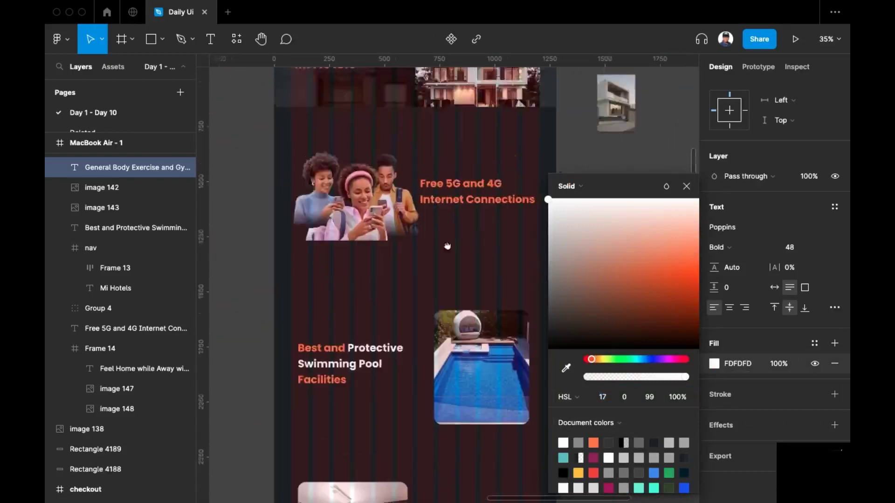
{"action": "scroll", "coordinate": [385, 204], "scroll_direction": "up", "scroll_amount": 4}
{"action": "scroll", "coordinate": [368, 238], "scroll_direction": "down", "scroll_amount": 2}
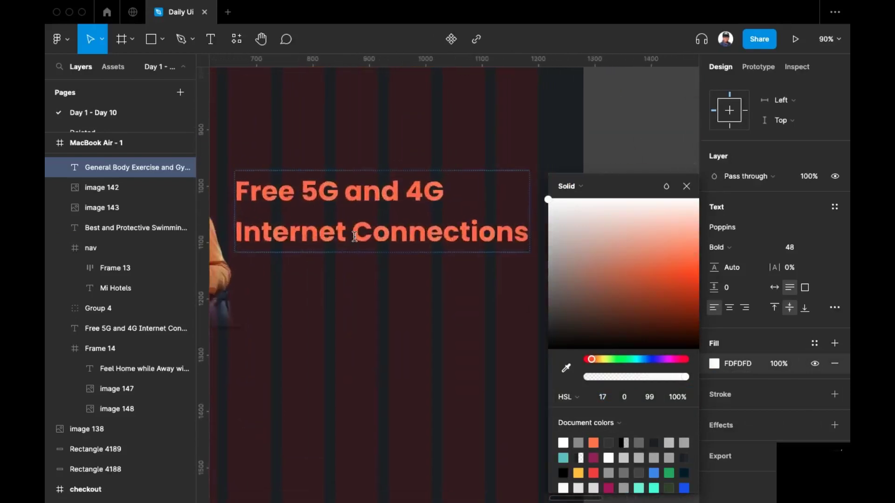
{"action": "double_click", "coordinate": [332, 240]}
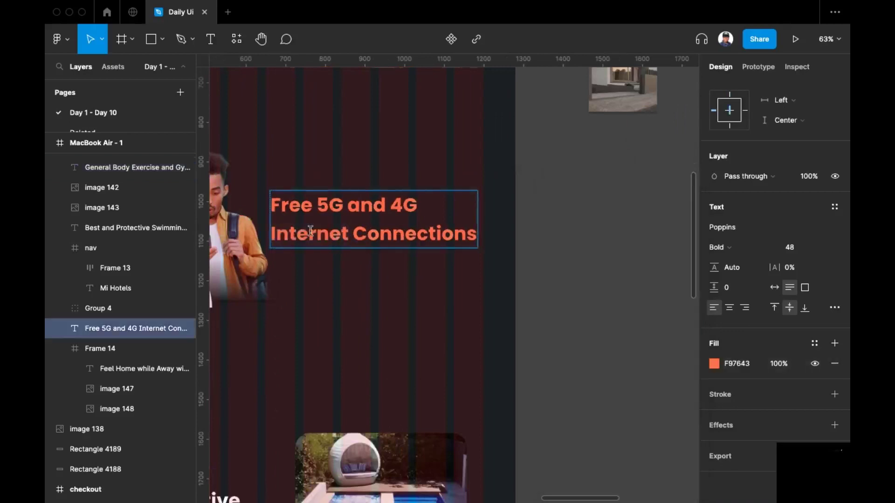
{"action": "left_click_drag", "start_coordinate": [318, 209], "coordinate": [415, 206]}
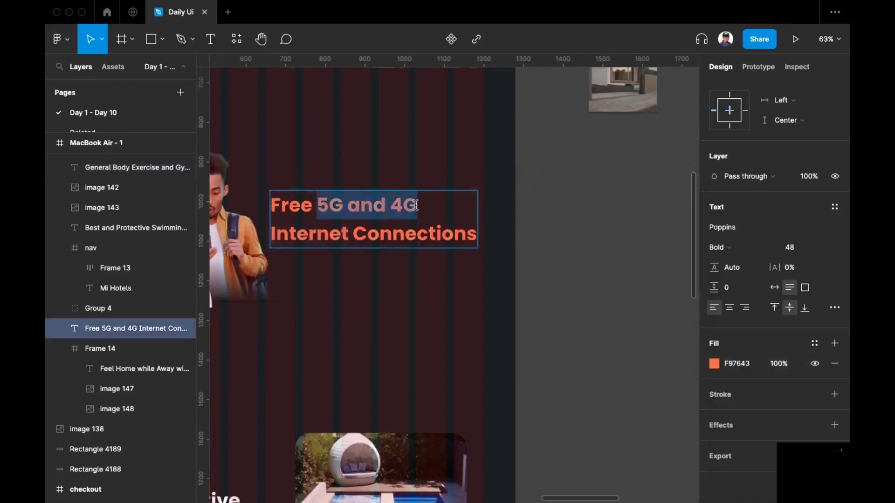
{"action": "left_click", "coordinate": [715, 364]}
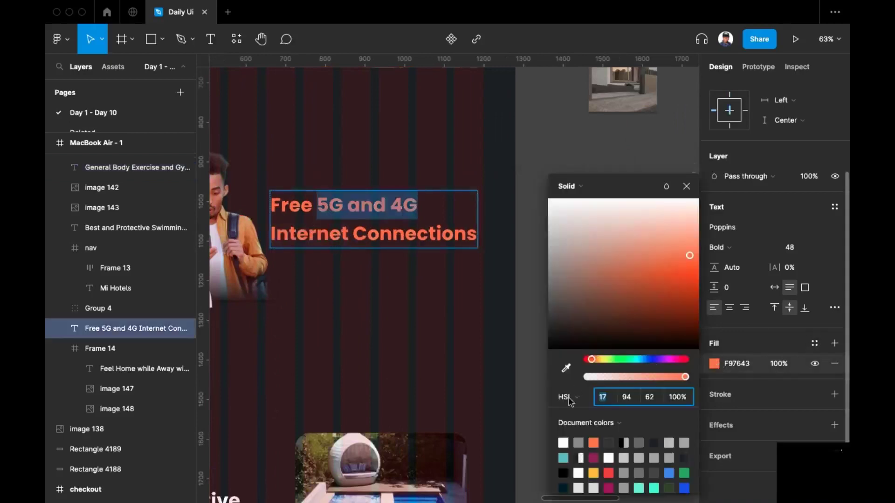
{"action": "left_click", "coordinate": [580, 473]}
{"action": "left_click_drag", "start_coordinate": [353, 235], "coordinate": [536, 248]}
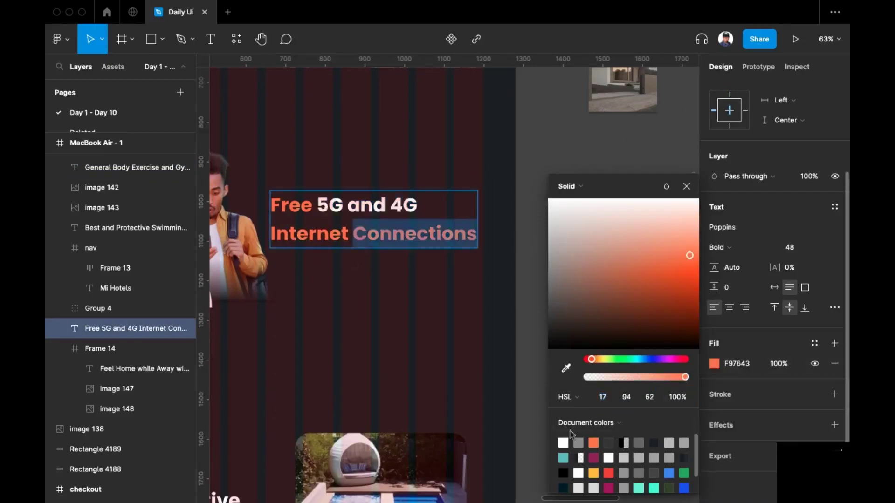
{"action": "left_click", "coordinate": [578, 473]}
{"action": "key", "text": "Escape"}
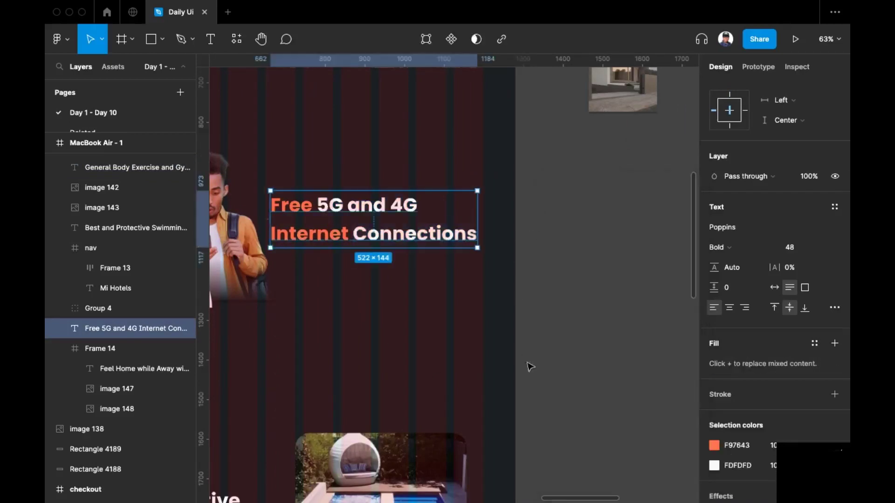
Step: Hide the layout grids and check the recoloured headings across the landing page
{"action": "scroll", "coordinate": [526, 359], "scroll_direction": "down", "scroll_amount": 5}
{"action": "scroll", "coordinate": [591, 339], "scroll_direction": "down", "scroll_amount": 5}
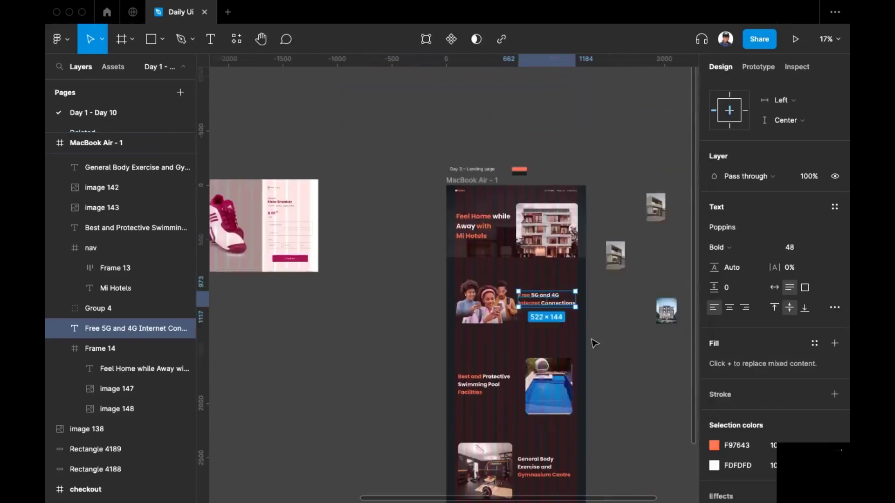
{"action": "key", "text": "shift+g"}
{"action": "scroll", "coordinate": [591, 358], "scroll_direction": "up", "scroll_amount": 5}
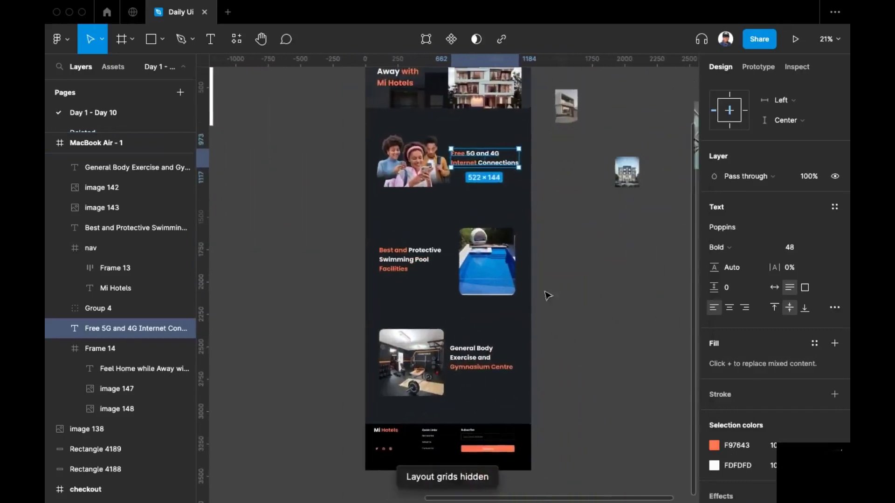
{"action": "scroll", "coordinate": [568, 270], "scroll_direction": "up", "scroll_amount": 5}
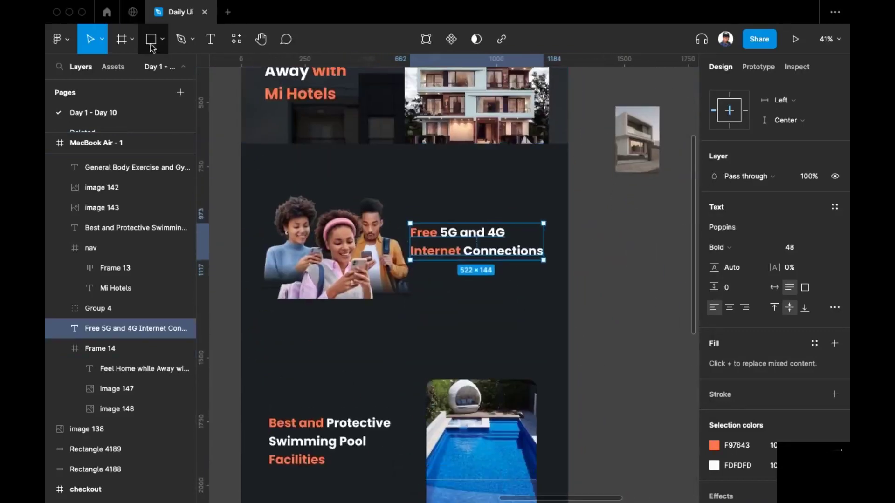
Step: Draw a 1280 × 661 frame around the internet connections section and give it a white FFFFFF fill
{"action": "left_click", "coordinate": [122, 40]}
{"action": "left_click_drag", "start_coordinate": [241, 166], "coordinate": [568, 334]}
{"action": "scroll", "coordinate": [565, 220], "scroll_direction": "down", "scroll_amount": 3}
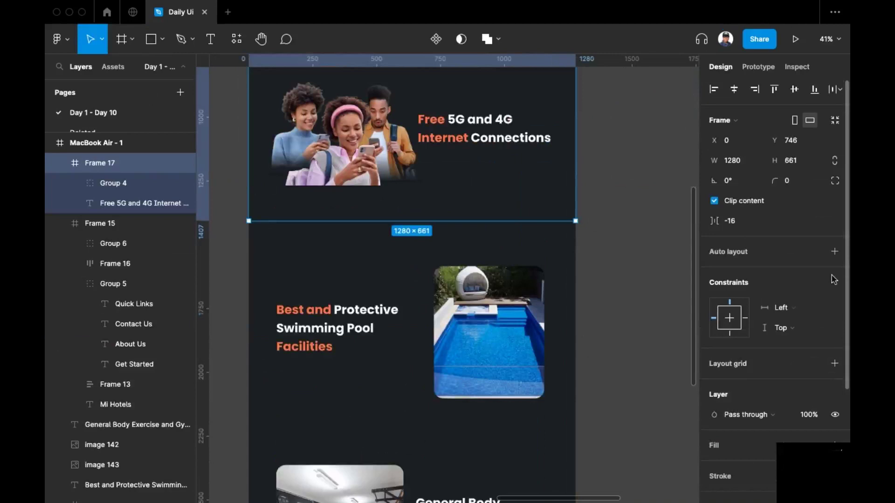
{"action": "scroll", "coordinate": [835, 357], "scroll_direction": "down", "scroll_amount": 3}
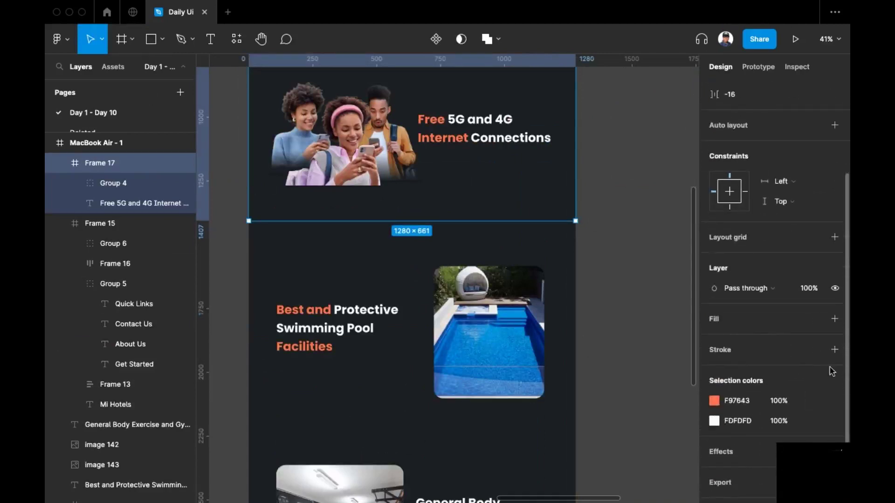
{"action": "left_click", "coordinate": [835, 319]}
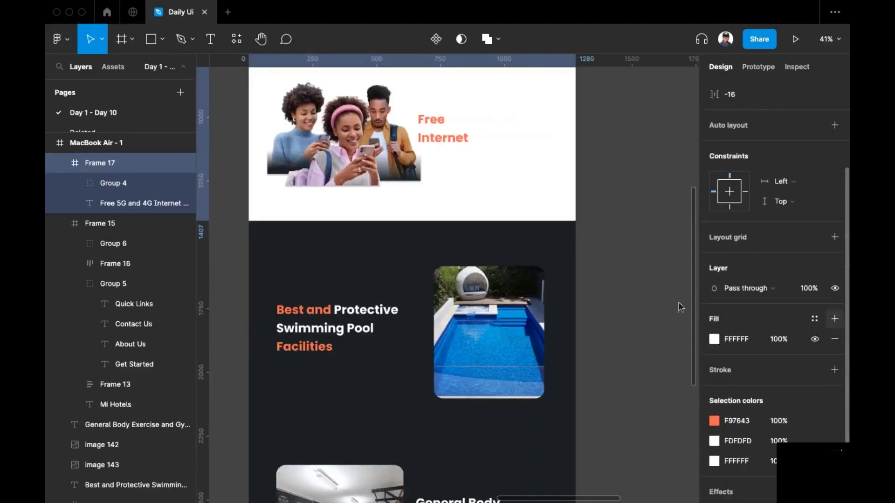
{"action": "scroll", "coordinate": [634, 383], "scroll_direction": "up", "scroll_amount": 3}
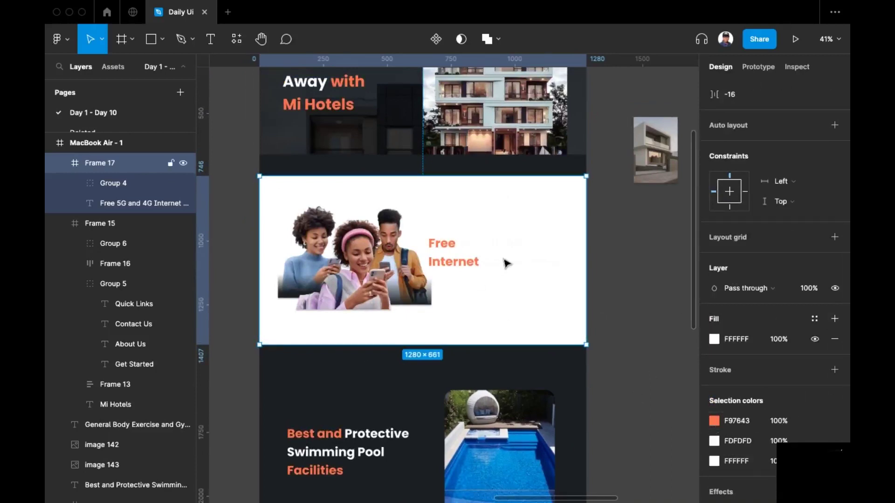
Step: Recolour the white words "5G and 4G" and "Connections" in the internet connections heading to dark 1B1F22
{"action": "left_click", "coordinate": [507, 264]}
{"action": "scroll", "coordinate": [721, 390], "scroll_direction": "down", "scroll_amount": 3}
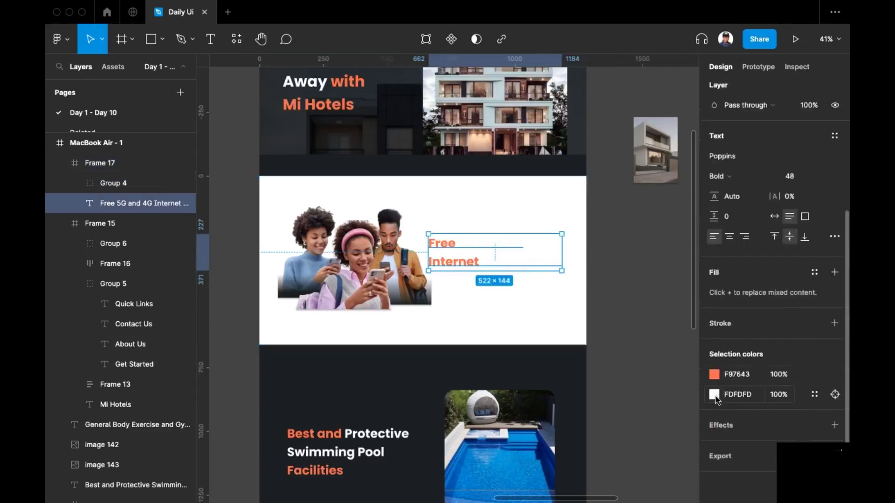
{"action": "left_click", "coordinate": [714, 395]}
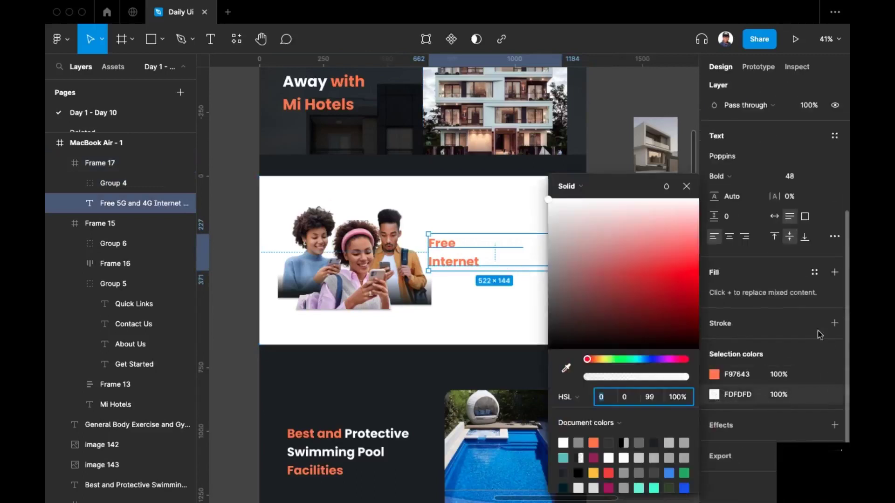
{"action": "left_click", "coordinate": [655, 443]}
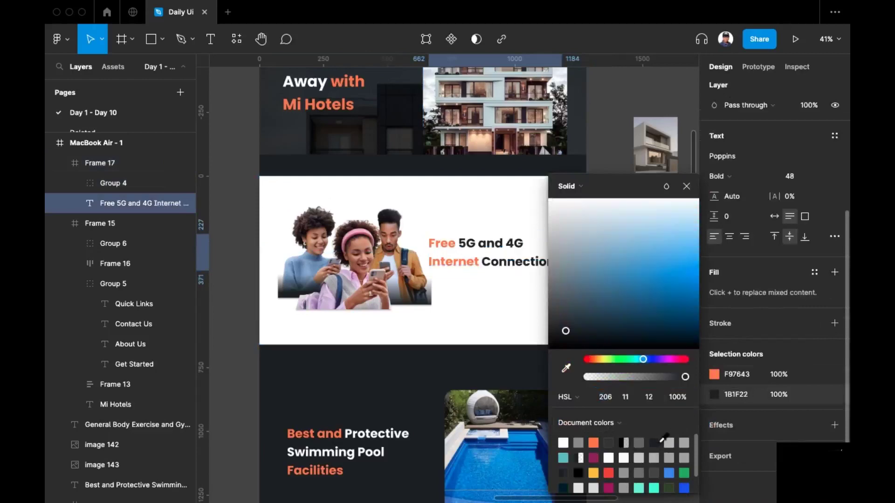
{"action": "scroll", "coordinate": [466, 303], "scroll_direction": "down", "scroll_amount": 5}
{"action": "scroll", "coordinate": [493, 300], "scroll_direction": "down", "scroll_amount": 5}
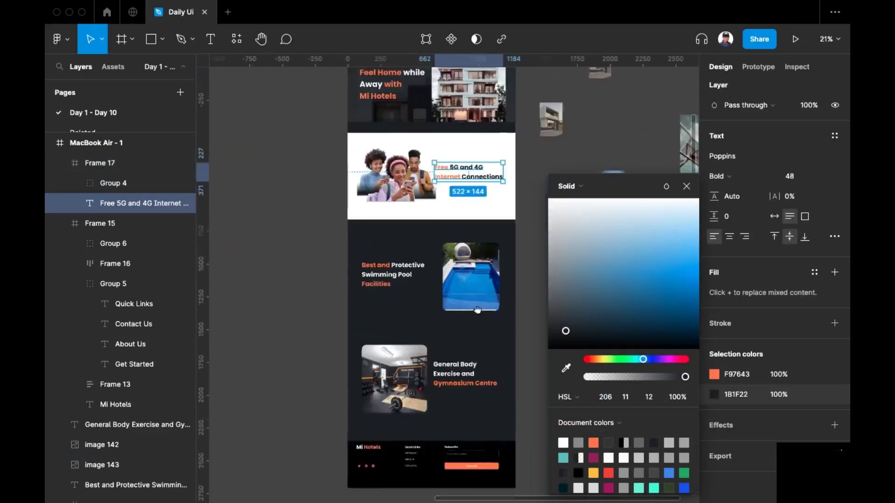
{"action": "scroll", "coordinate": [530, 282], "scroll_direction": "down", "scroll_amount": 1}
{"action": "left_click", "coordinate": [603, 136]}
Step: Draw a full-width frame of about 1280 × 845 around the swimming pool heading and image
{"action": "scroll", "coordinate": [469, 288], "scroll_direction": "up", "scroll_amount": 5}
{"action": "scroll", "coordinate": [485, 280], "scroll_direction": "up", "scroll_amount": 1}
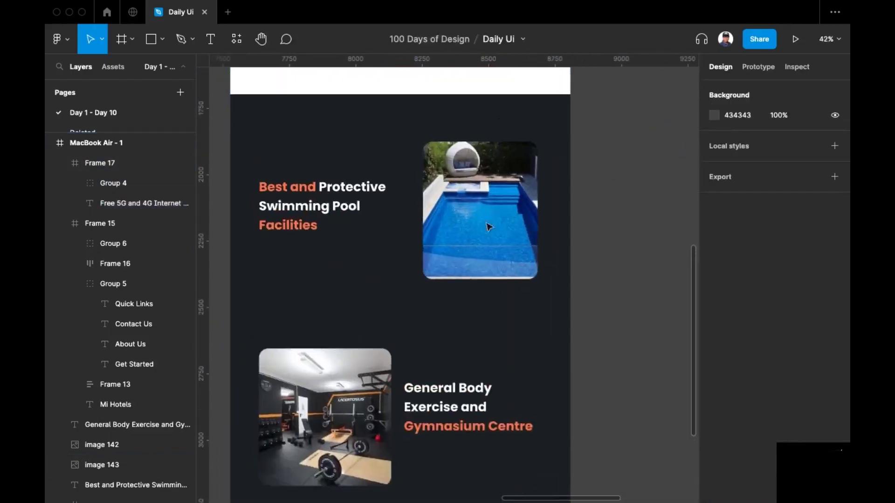
{"action": "scroll", "coordinate": [424, 282], "scroll_direction": "down", "scroll_amount": 3}
{"action": "scroll", "coordinate": [373, 137], "scroll_direction": "up", "scroll_amount": 3}
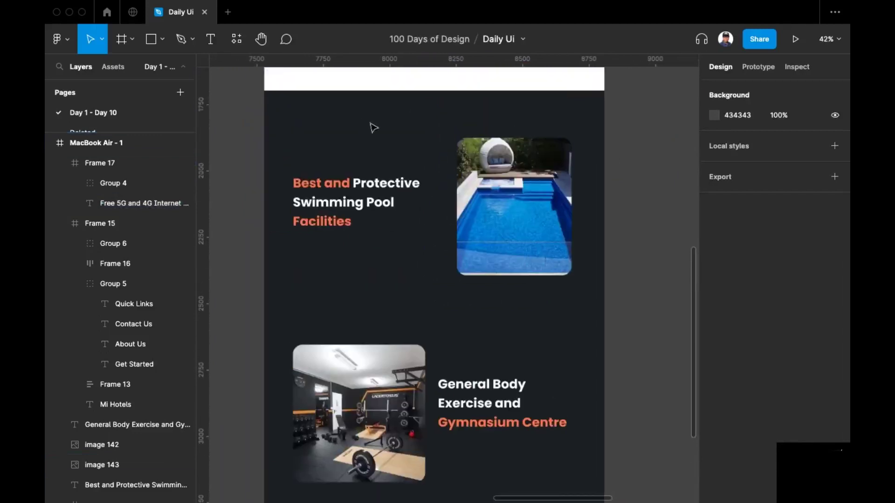
{"action": "key", "text": "f"}
{"action": "scroll", "coordinate": [298, 156], "scroll_direction": "up", "scroll_amount": 2}
{"action": "left_click_drag", "start_coordinate": [248, 146], "coordinate": [586, 367]}
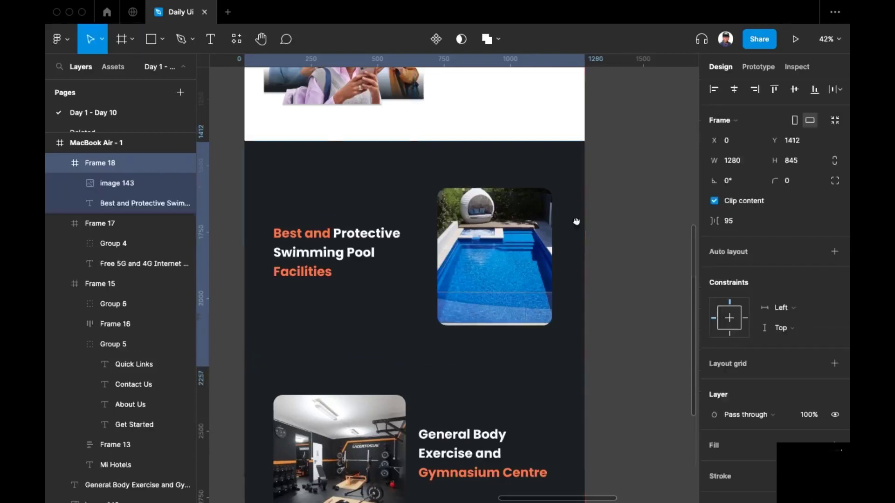
Step: Extend the landing page frame downward to a height of about 3666
{"action": "scroll", "coordinate": [581, 227], "scroll_direction": "down", "scroll_amount": 5}
{"action": "scroll", "coordinate": [626, 214], "scroll_direction": "right", "scroll_amount": 1}
{"action": "scroll", "coordinate": [626, 214], "scroll_direction": "down", "scroll_amount": 1}
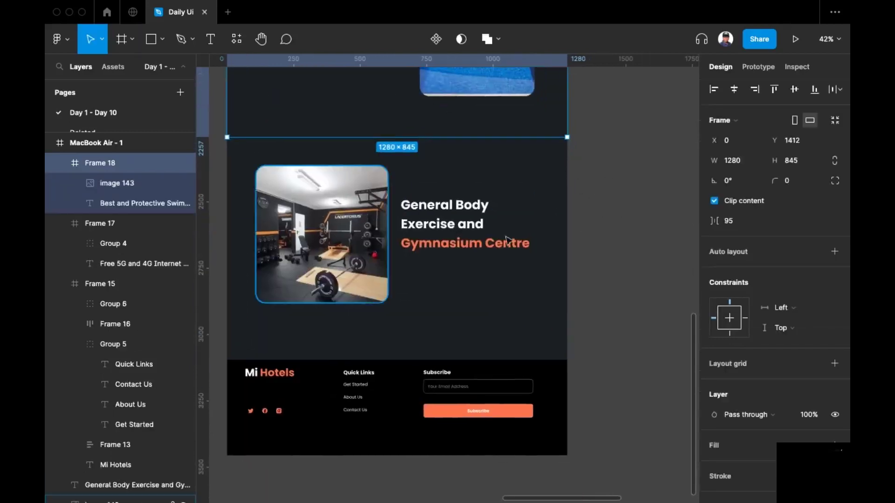
{"action": "scroll", "coordinate": [562, 254], "scroll_direction": "down", "scroll_amount": 2}
{"action": "key", "text": "Escape"}
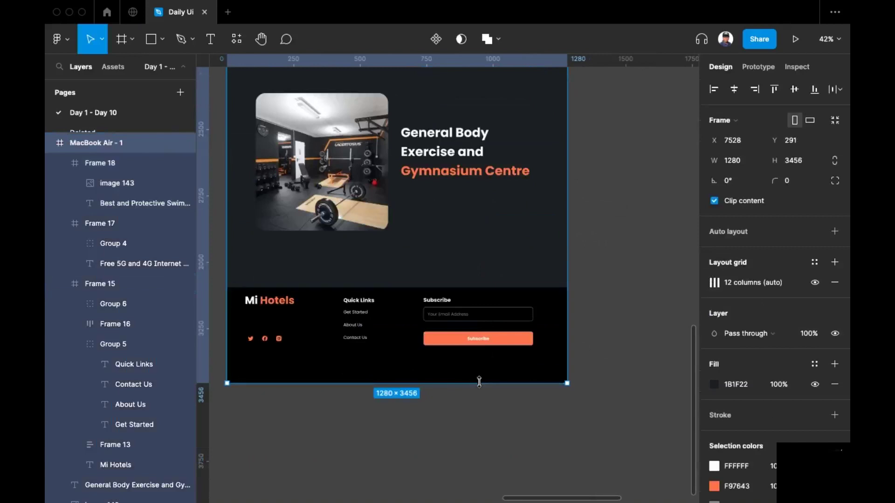
{"action": "left_click_drag", "start_coordinate": [482, 389], "coordinate": [482, 439]}
{"action": "scroll", "coordinate": [459, 308], "scroll_direction": "up", "scroll_amount": 4}
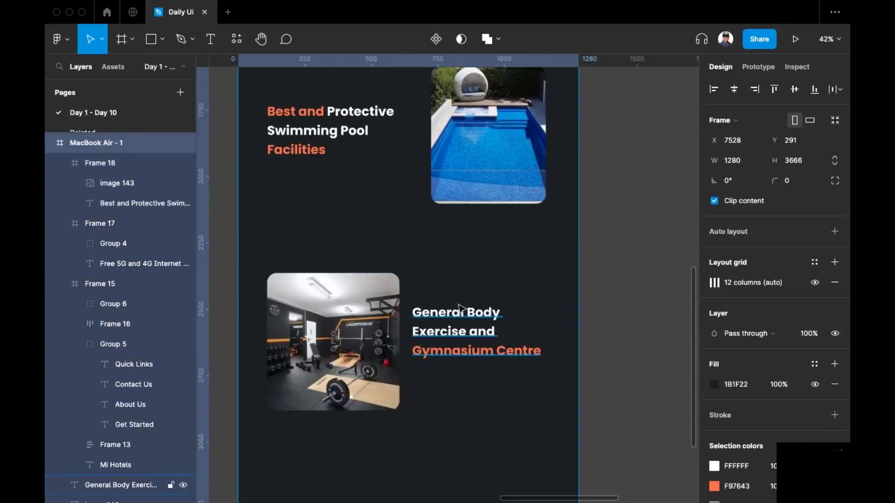
Step: Draw a frame of about 1260 × 768 around the gym image and heading
{"action": "left_click", "coordinate": [458, 305]}
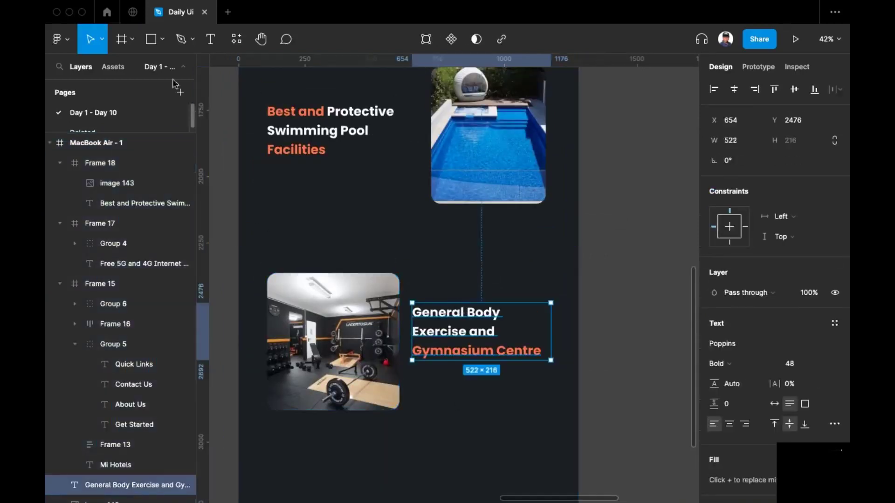
{"action": "left_click", "coordinate": [121, 39]}
{"action": "mouse_move", "coordinate": [243, 265]}
{"action": "left_mouse_down"}
{"action": "mouse_move", "coordinate": [561, 476]}
{"action": "mouse_move", "coordinate": [580, 473]}
{"action": "mouse_move", "coordinate": [577, 467]}
{"action": "left_mouse_up"}
{"action": "scroll", "coordinate": [537, 326], "scroll_direction": "down", "scroll_amount": 3}
Step: Centre the gym heading and the gym image vertically within their section frame
{"action": "left_click", "coordinate": [448, 173]}
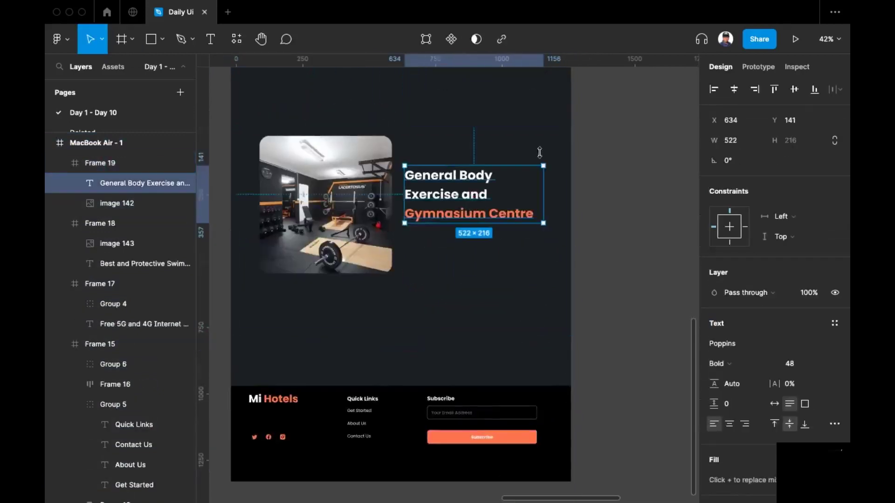
{"action": "left_click", "coordinate": [795, 89]}
{"action": "key", "text": "Tab"}
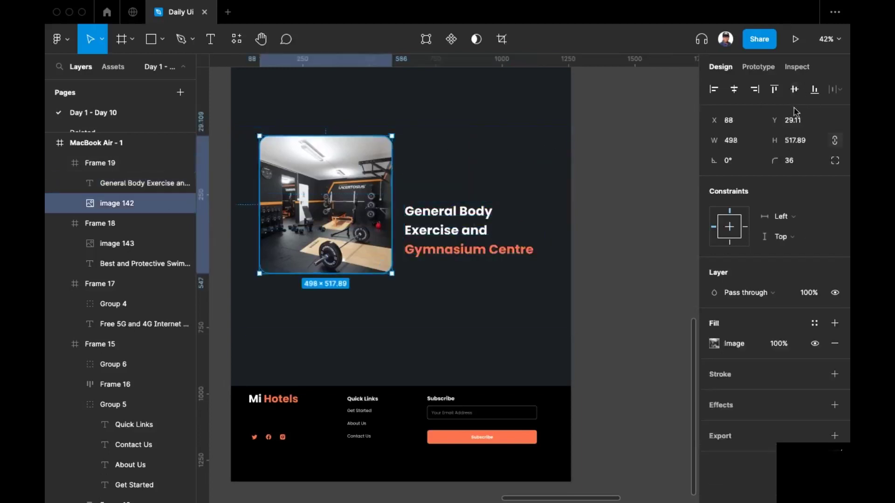
{"action": "left_click", "coordinate": [794, 89]}
Step: Give the gym section's frame a white FFFFFF fill
{"action": "left_click", "coordinate": [520, 186]}
{"action": "scroll", "coordinate": [844, 304], "scroll_direction": "down", "scroll_amount": 4}
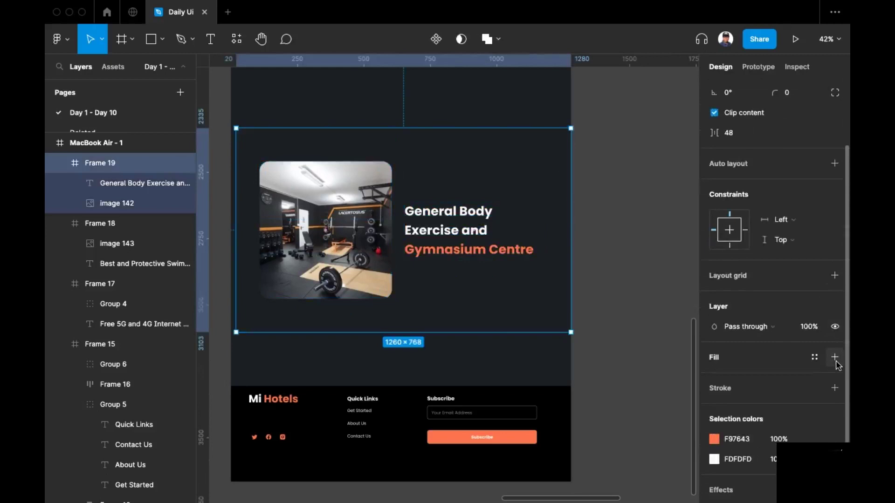
{"action": "left_click", "coordinate": [834, 358]}
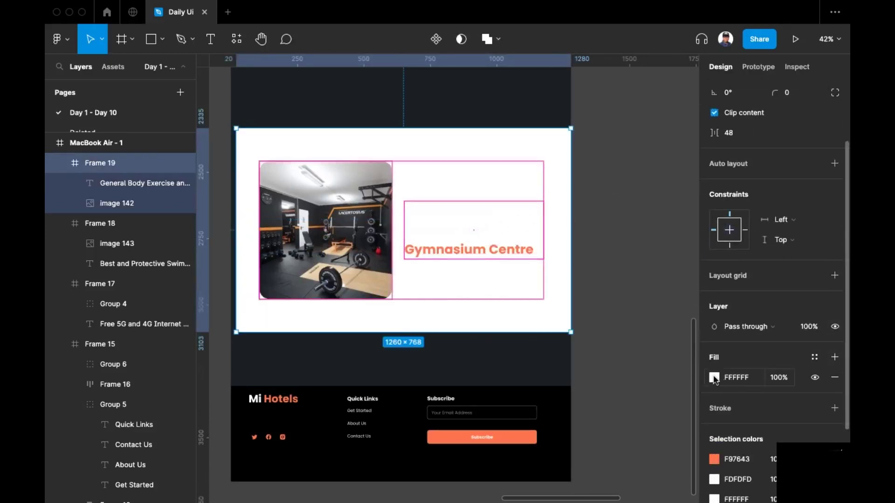
{"action": "scroll", "coordinate": [832, 357], "scroll_direction": "down", "scroll_amount": 2}
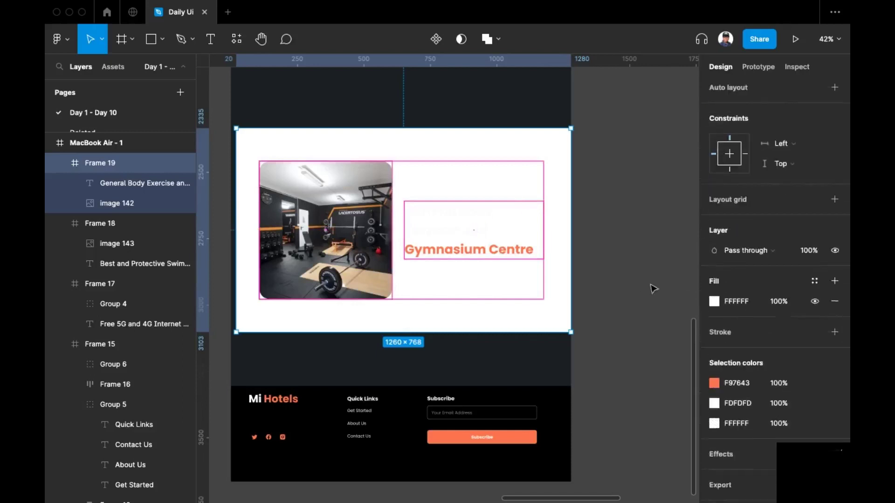
Step: Recolour the white words "General Body Exercise and" in the gym heading to dark 1B1F22
{"action": "left_click", "coordinate": [462, 256]}
{"action": "scroll", "coordinate": [763, 350], "scroll_direction": "down", "scroll_amount": 3}
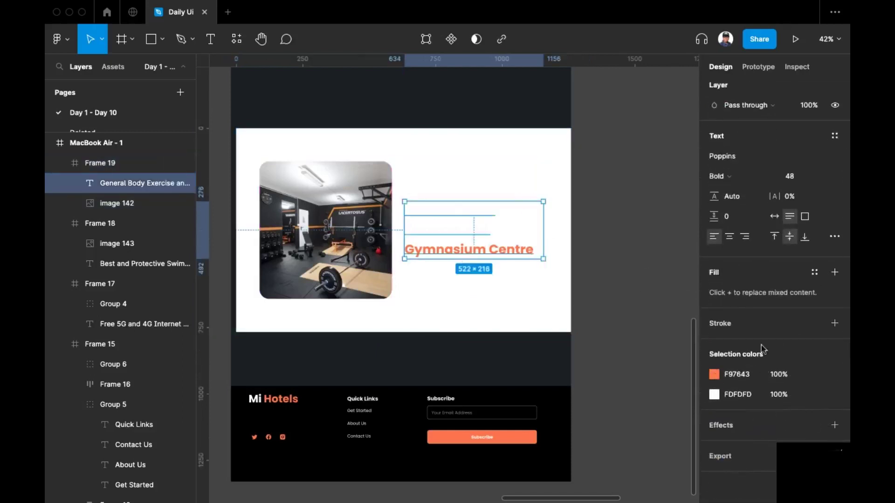
{"action": "left_click", "coordinate": [714, 395]}
{"action": "left_click", "coordinate": [640, 442]}
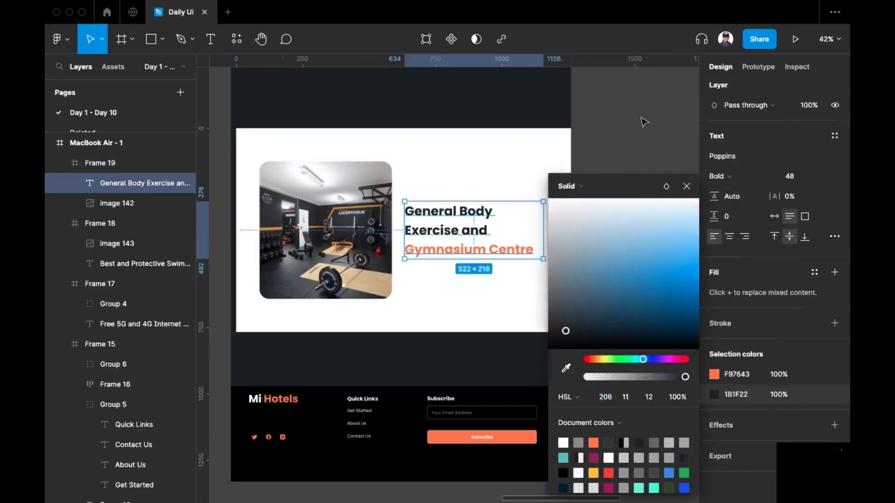
{"action": "left_click", "coordinate": [637, 299]}
Step: Review the alternating dark and white sections across the landing page, checking their edges and spacing
{"action": "scroll", "coordinate": [636, 299], "scroll_direction": "up", "scroll_amount": 4}
{"action": "scroll", "coordinate": [630, 318], "scroll_direction": "down", "scroll_amount": 5}
{"action": "scroll", "coordinate": [629, 318], "scroll_direction": "right", "scroll_amount": 5}
{"action": "scroll", "coordinate": [548, 344], "scroll_direction": "up", "scroll_amount": 3}
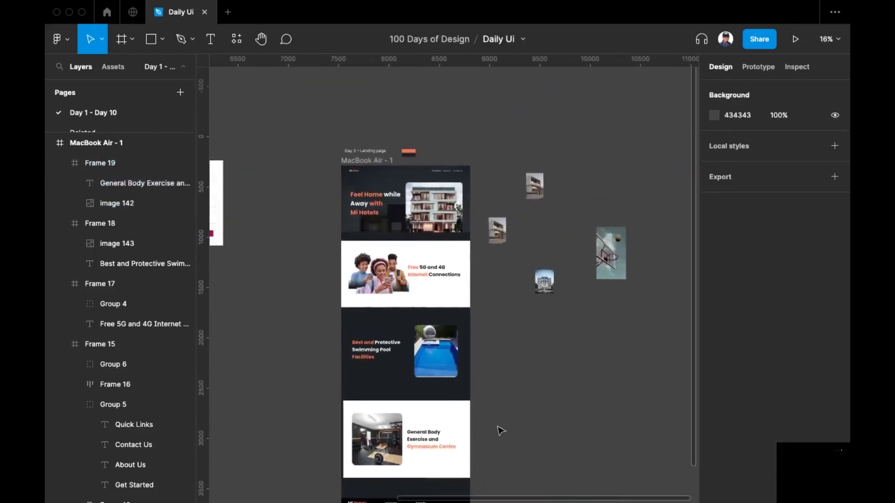
{"action": "scroll", "coordinate": [500, 428], "scroll_direction": "down", "scroll_amount": 3}
{"action": "scroll", "coordinate": [508, 350], "scroll_direction": "up", "scroll_amount": 1}
{"action": "scroll", "coordinate": [513, 359], "scroll_direction": "up", "scroll_amount": 2}
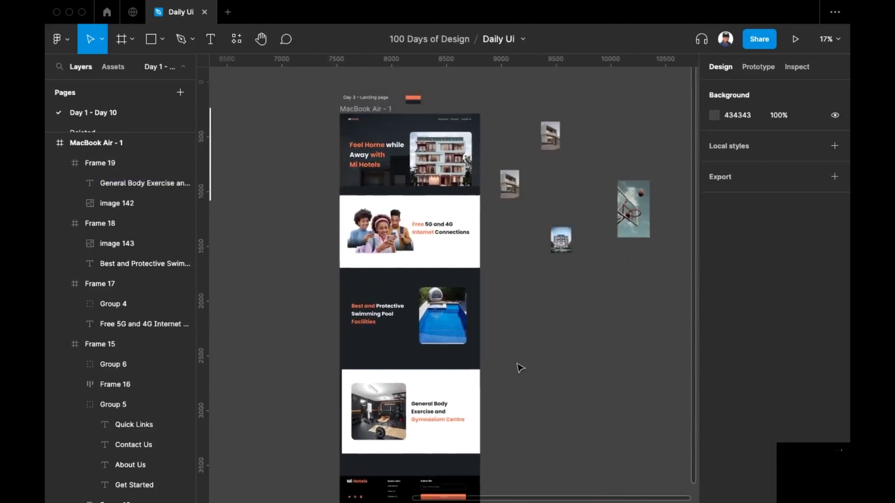
{"action": "scroll", "coordinate": [356, 101], "scroll_direction": "up", "scroll_amount": 5}
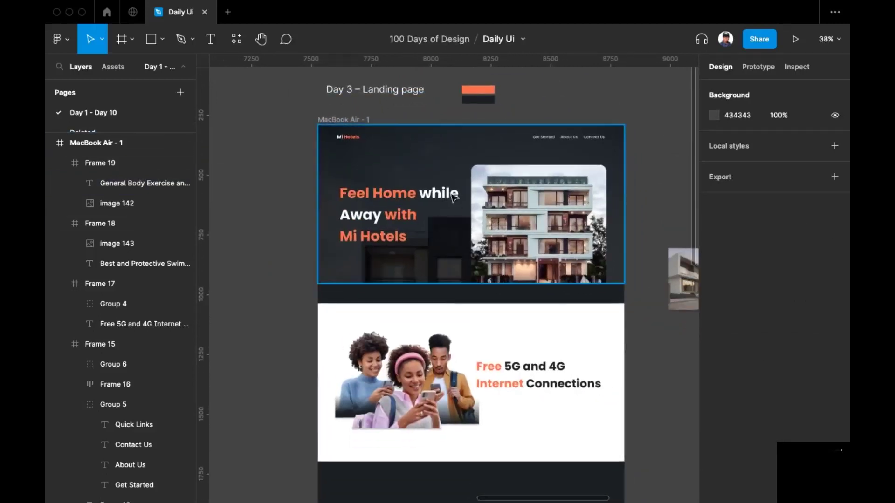
{"action": "scroll", "coordinate": [432, 202], "scroll_direction": "down", "scroll_amount": 2}
{"action": "scroll", "coordinate": [433, 201], "scroll_direction": "down", "scroll_amount": 10}
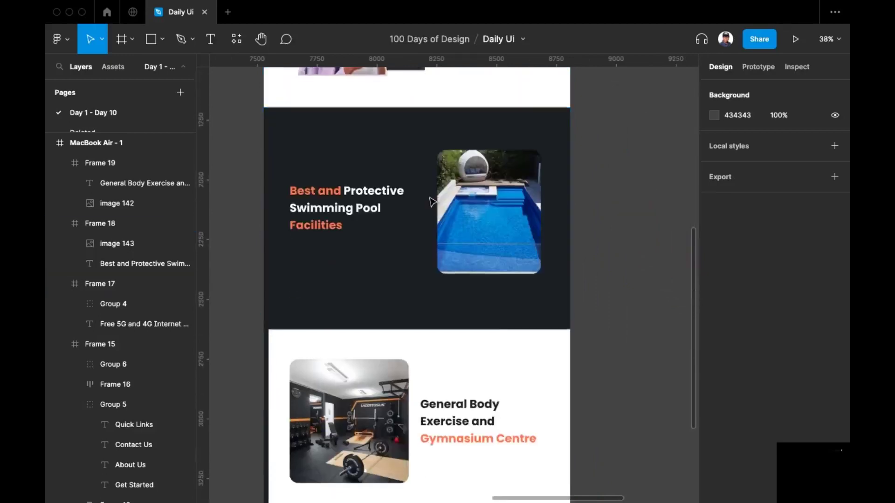
{"action": "scroll", "coordinate": [432, 201], "scroll_direction": "up", "scroll_amount": 8}
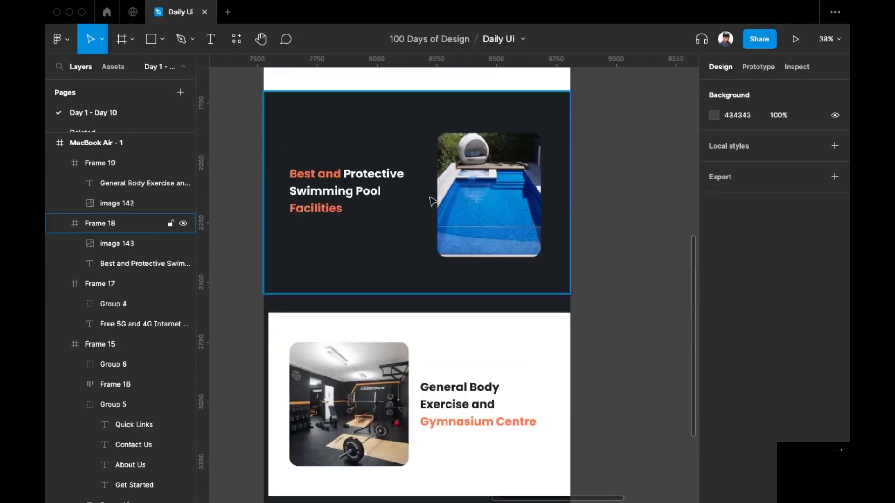
{"action": "scroll", "coordinate": [432, 201], "scroll_direction": "up", "scroll_amount": 2}
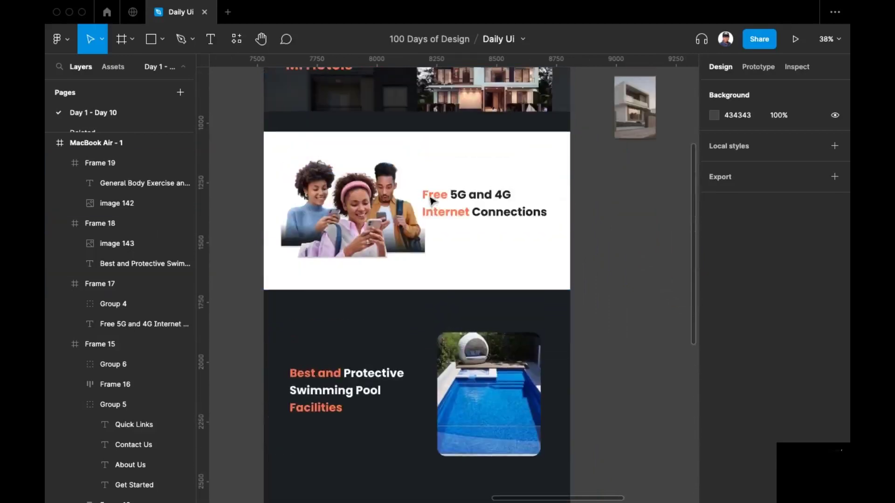
Step: Widen the gym section's white frame to 1280 so it spans the full page width from X 0
{"action": "scroll", "coordinate": [432, 202], "scroll_direction": "down", "scroll_amount": 3}
{"action": "scroll", "coordinate": [432, 201], "scroll_direction": "down", "scroll_amount": 5}
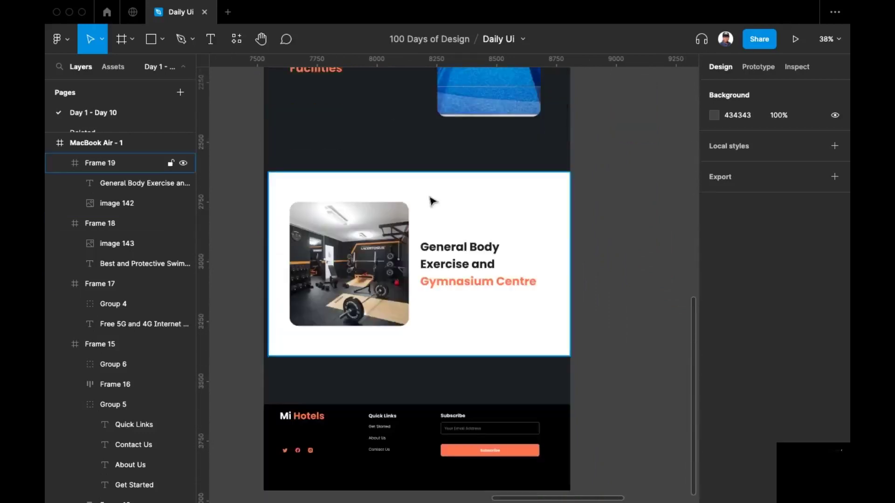
{"action": "left_click", "coordinate": [402, 182]}
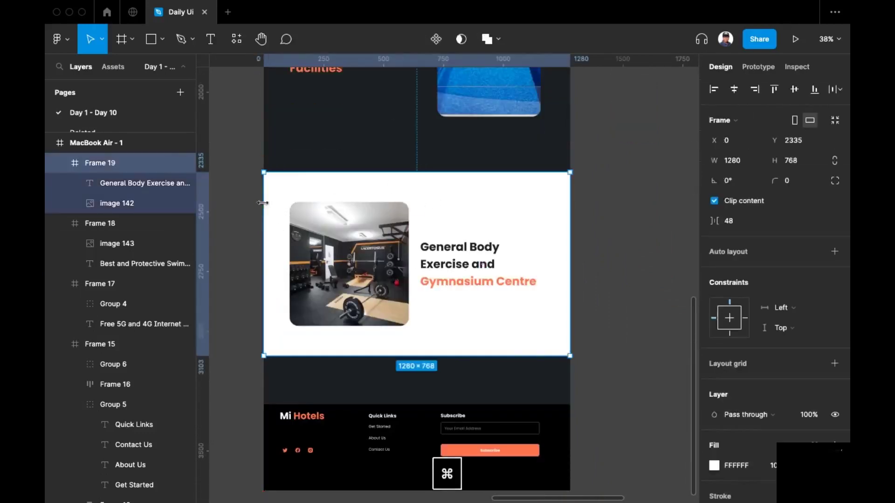